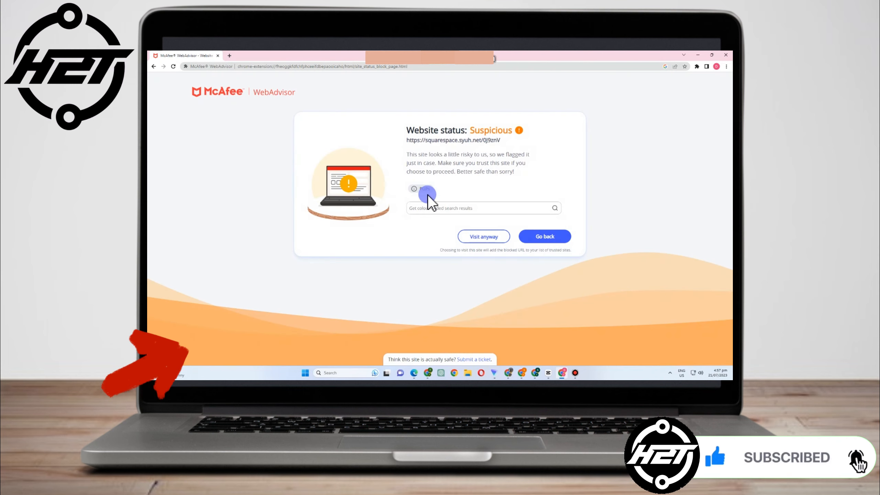
- Bypass the McAfee suspicious-site warning and scroll into the Squarespace homepage
left_click(488, 238)
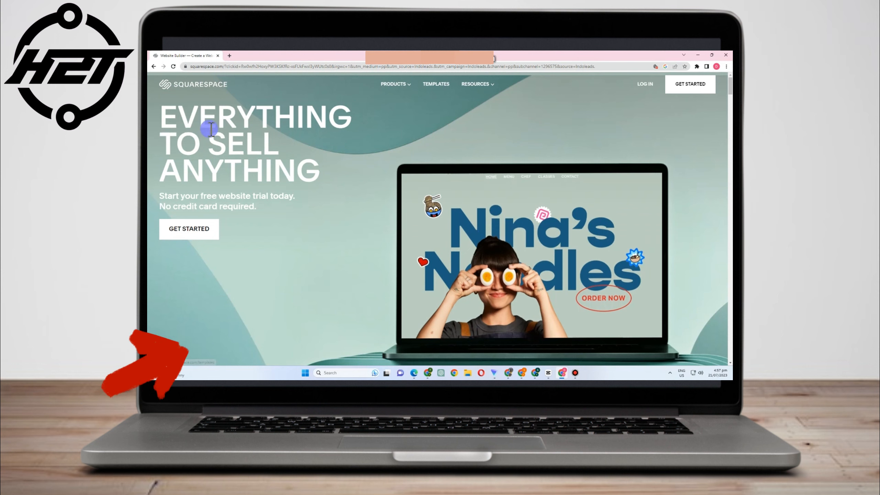
scroll(252, 229, "down", 2)
scroll(257, 240, "down", 6)
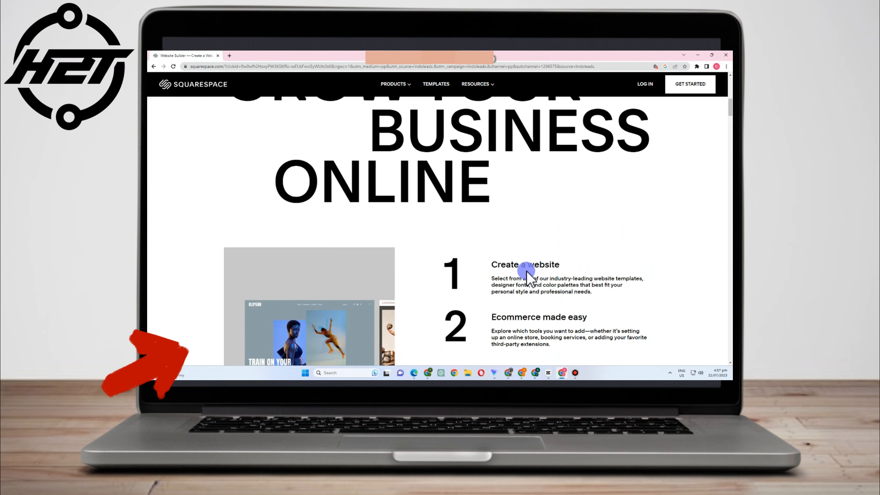
left_click_drag(492, 263, 561, 264)
scroll(559, 283, "down", 1)
scroll(559, 284, "down", 3)
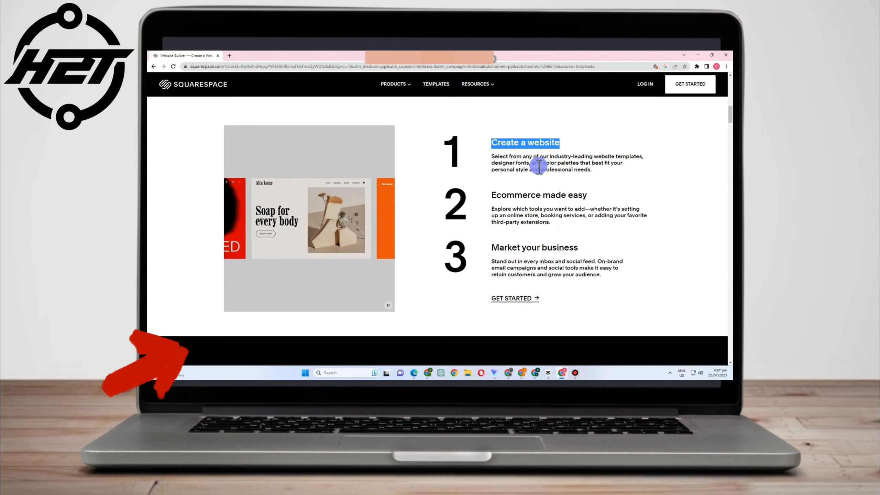
- Read the homepage's 'Ecommerce made easy' section and return to the free trial offer at the top
left_click_drag(491, 195, 578, 224)
scroll(578, 224, "down", 2)
left_click_drag(492, 188, 601, 200)
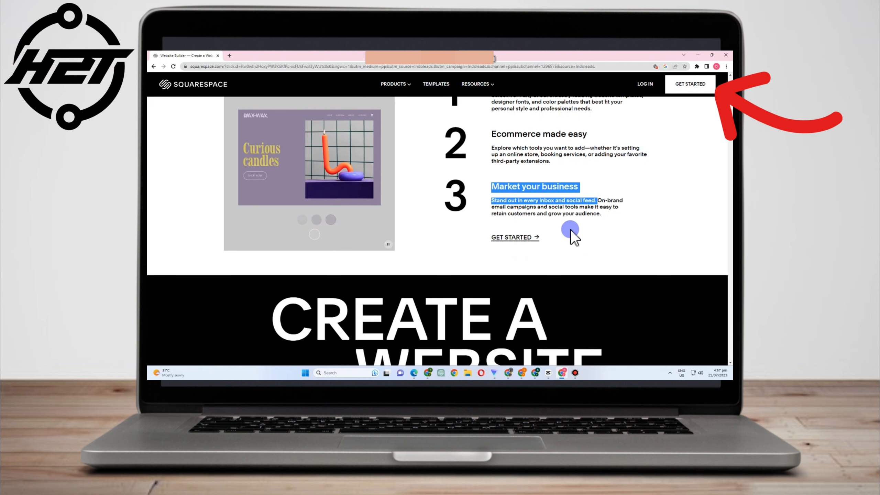
scroll(571, 232, "up", 2)
scroll(570, 229, "down", 1)
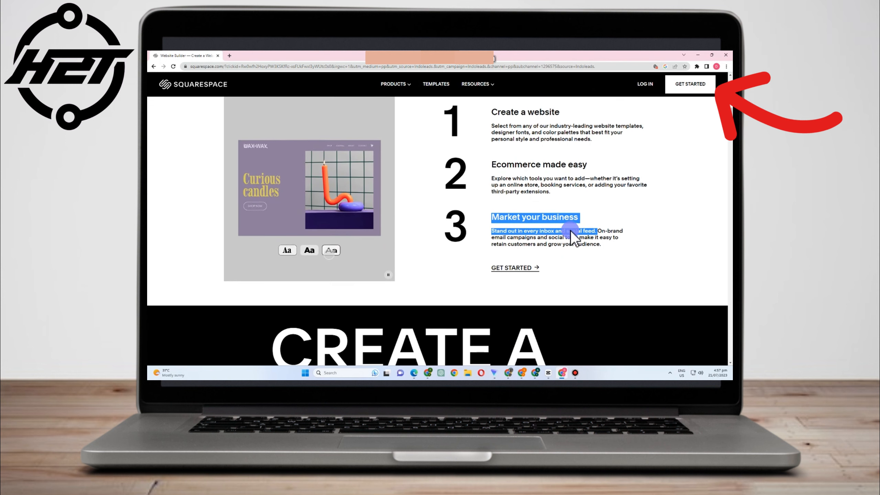
scroll(572, 231, "down", 2)
scroll(568, 227, "up", 10)
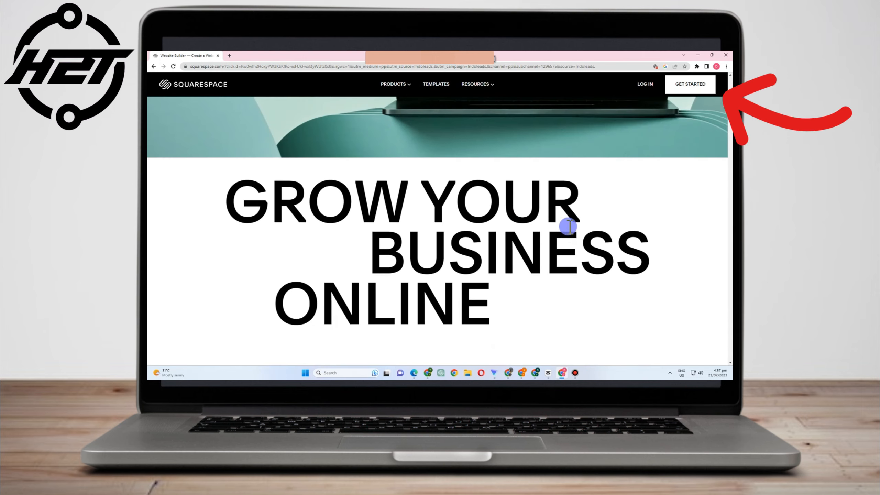
scroll(658, 239, "up", 6)
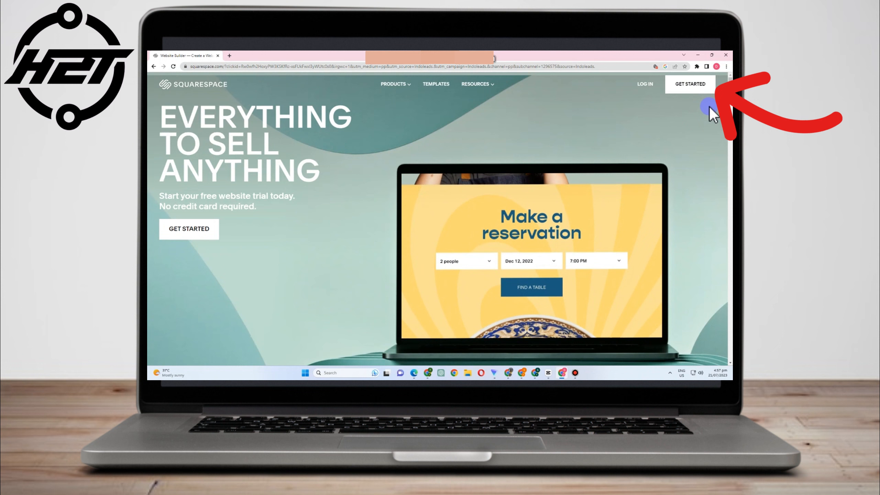
- Start a new site with topic Food and goal 'Publish a blog or other media'
left_click(690, 88)
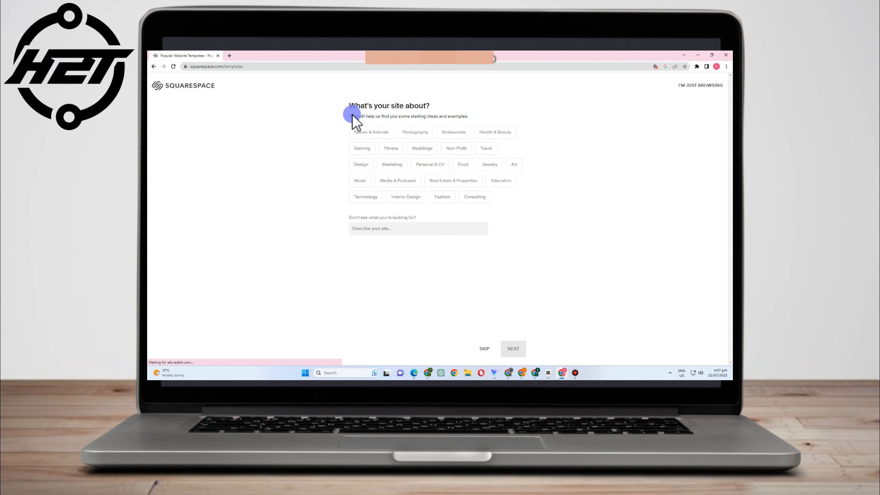
left_click_drag(352, 115, 450, 118)
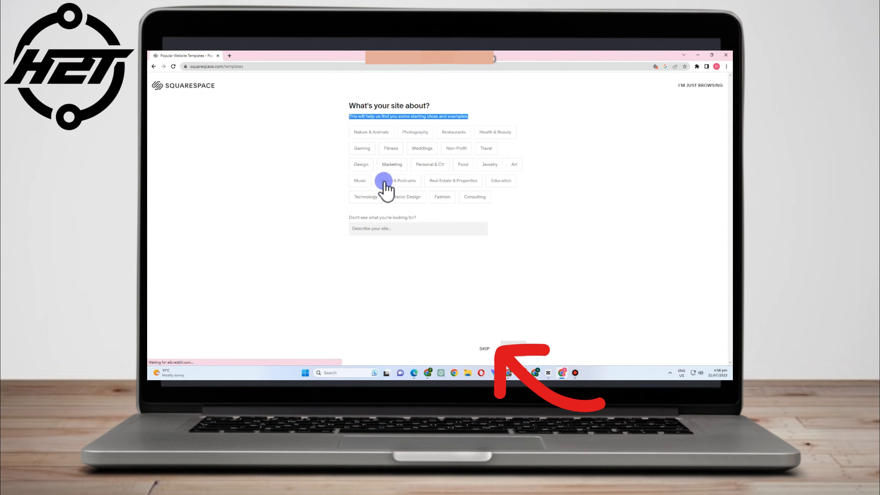
left_click(460, 162)
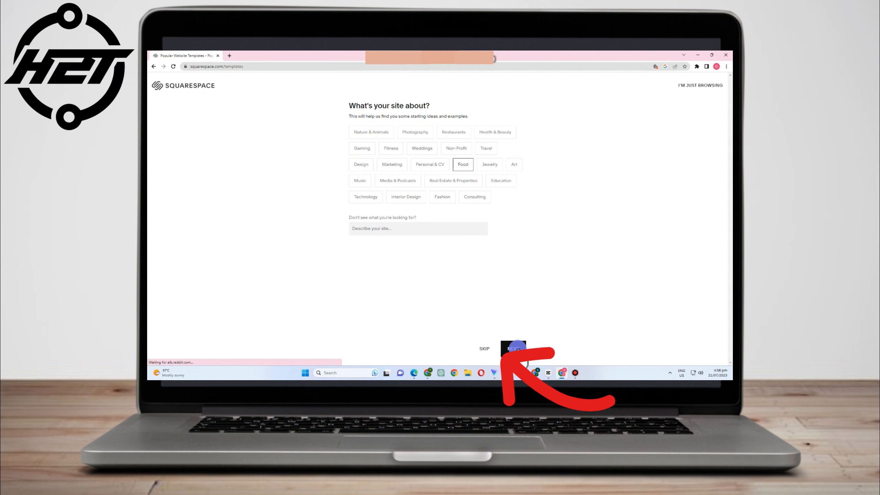
left_click(517, 348)
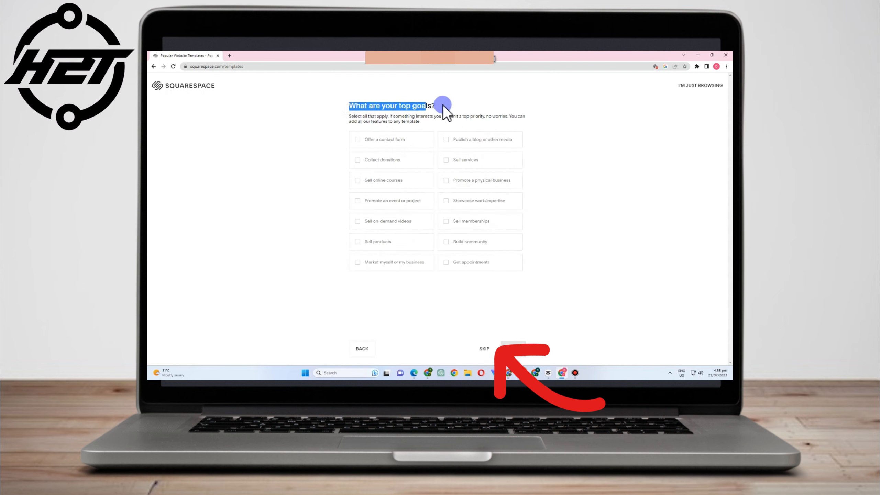
left_click_drag(349, 117, 458, 120)
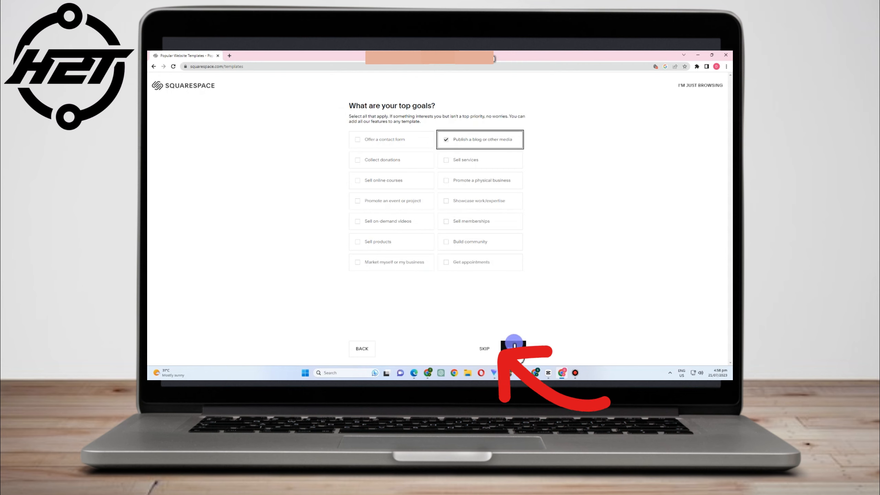
left_click(513, 348)
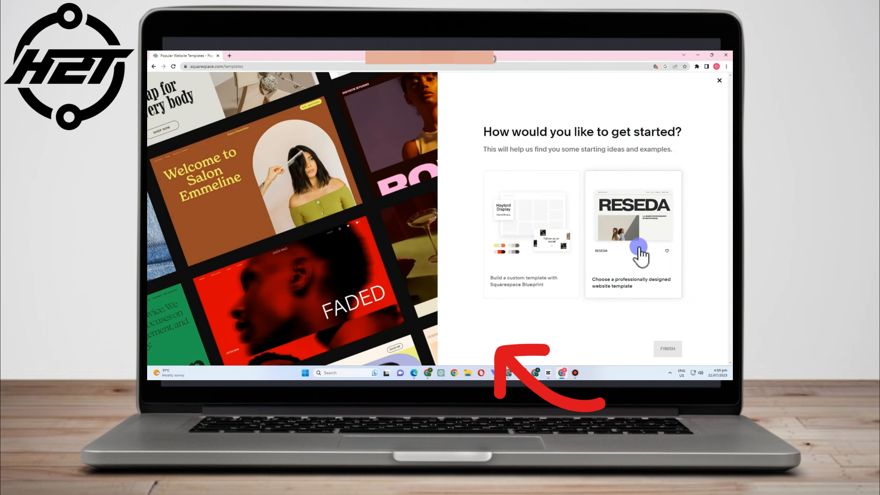
- Go with a professionally designed template to load the Blog / Food template matches
left_click(636, 230)
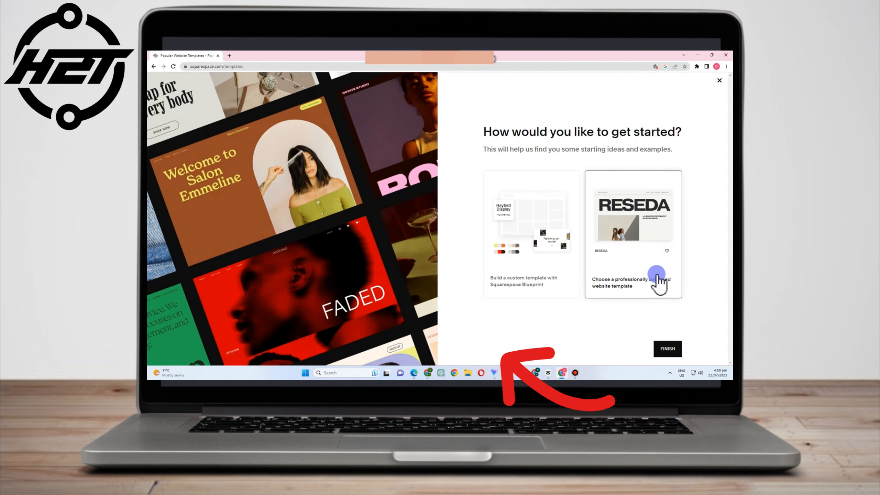
left_click(667, 349)
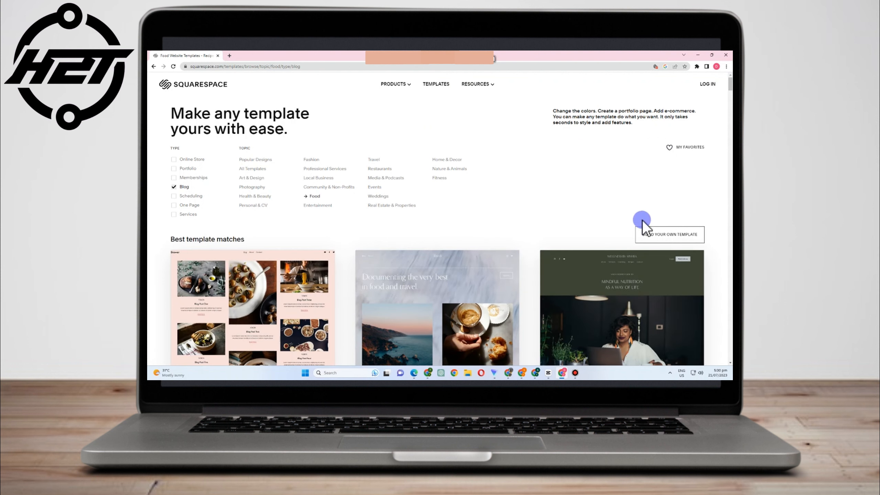
- Preview the Rivoli food and travel blog template from the template cards
scroll(638, 269, "down", 2)
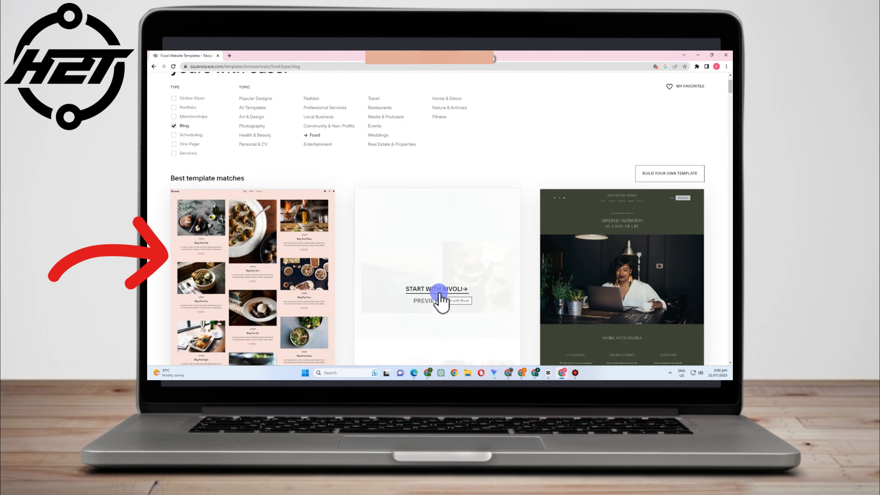
left_click(439, 300)
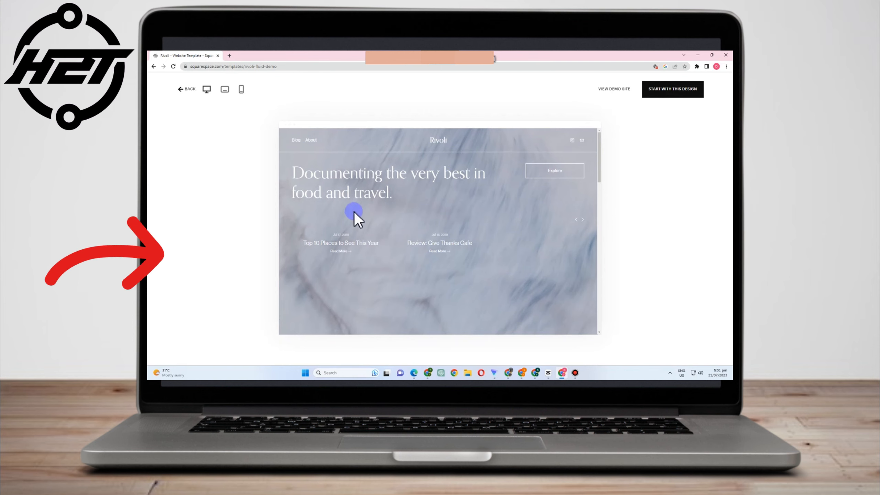
- Scroll through the Rivoli demo homepage
scroll(516, 225, "down", 5)
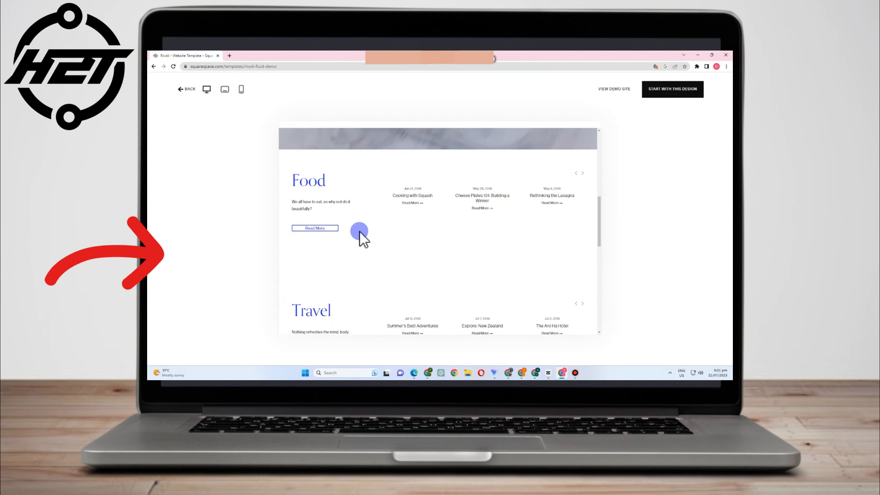
scroll(433, 250, "down", 3)
scroll(506, 259, "down", 3)
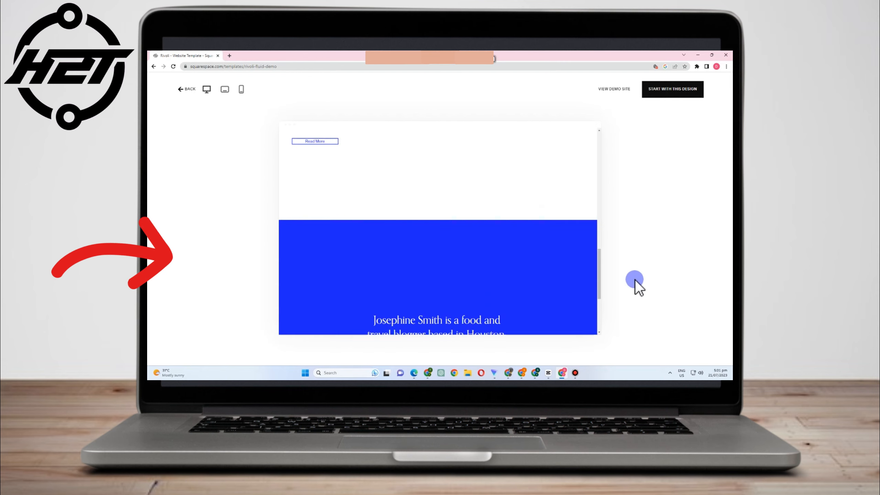
scroll(584, 292, "down", 3)
scroll(583, 293, "up", 15)
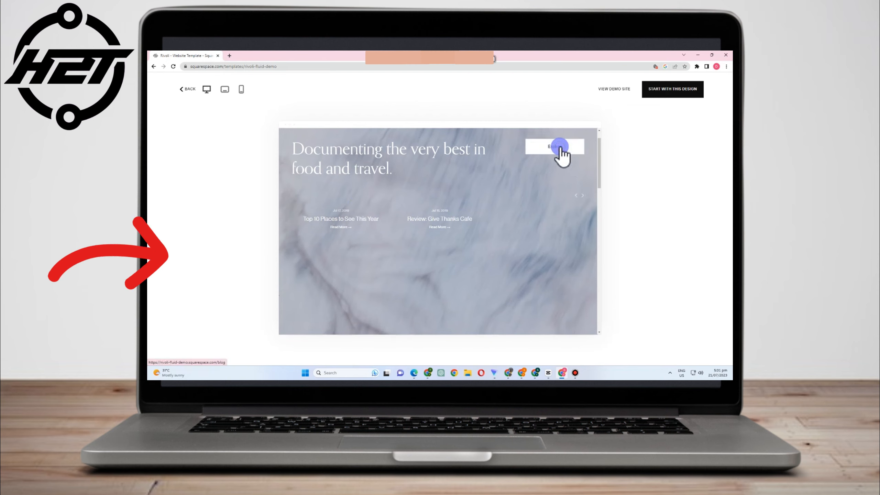
- Browse the Rivoli demo's blog posts, then go back to the Food blog template matches
left_click(560, 149)
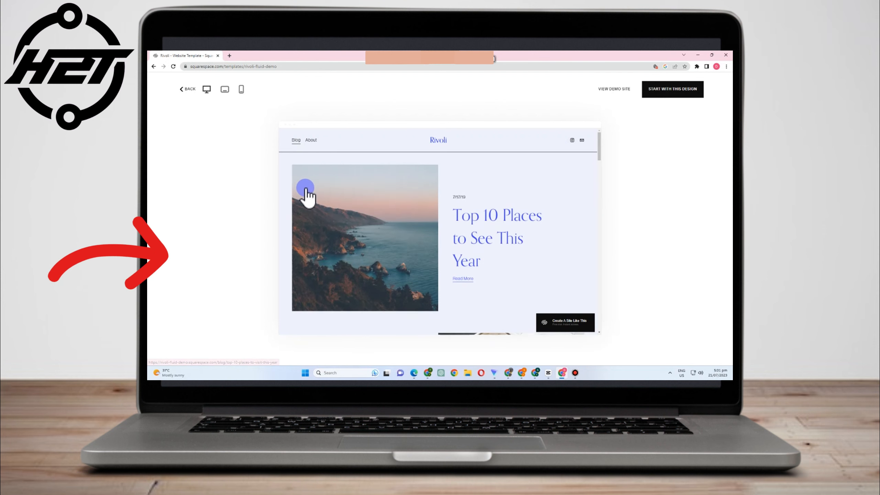
scroll(554, 279, "down", 3)
scroll(555, 280, "down", 5)
scroll(556, 284, "down", 5)
scroll(555, 285, "down", 6)
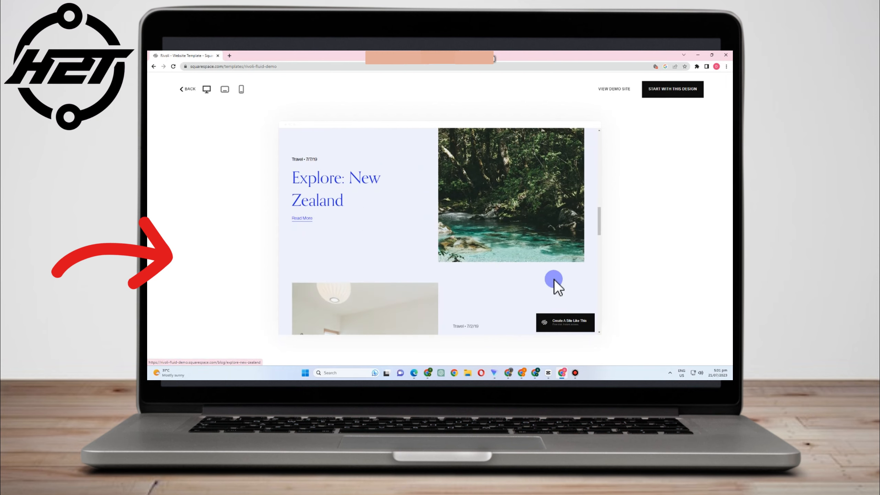
scroll(555, 281, "down", 4)
scroll(554, 279, "down", 6)
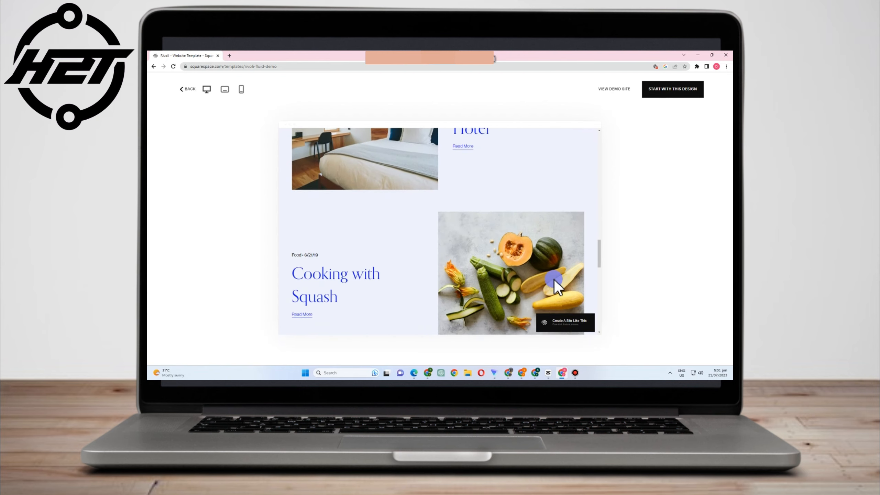
scroll(554, 279, "down", 6)
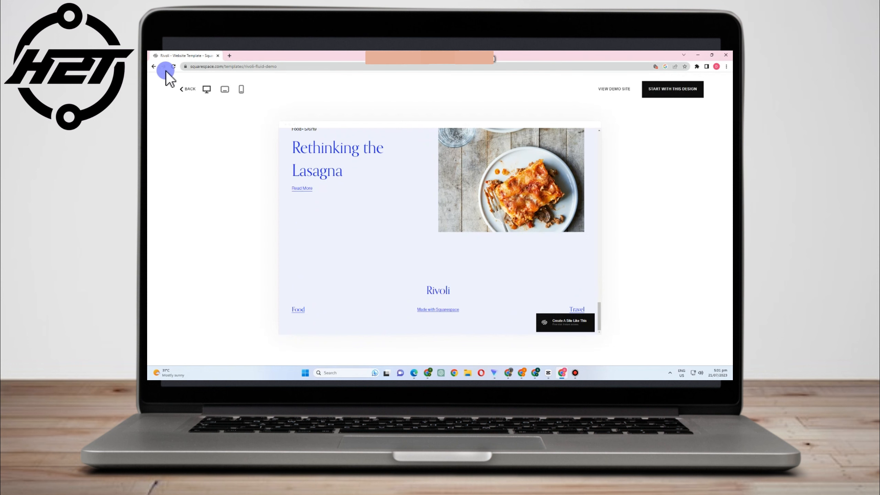
left_click(184, 89)
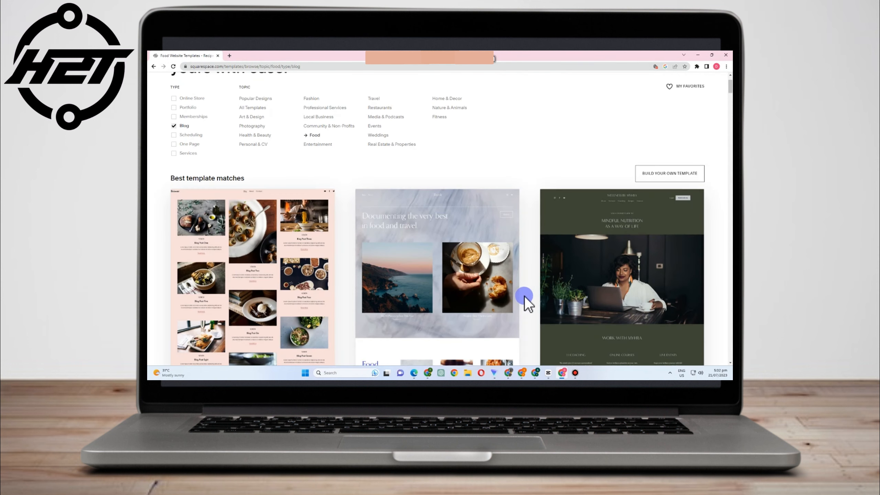
- Filter the blog templates to the Restaurants topic and browse the results
scroll(366, 275, "down", 8)
scroll(366, 271, "up", 5)
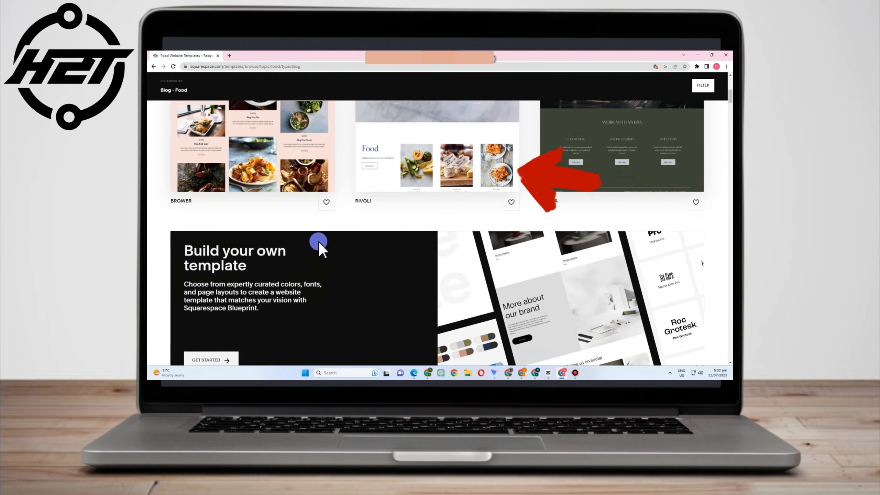
scroll(548, 288, "up", 3)
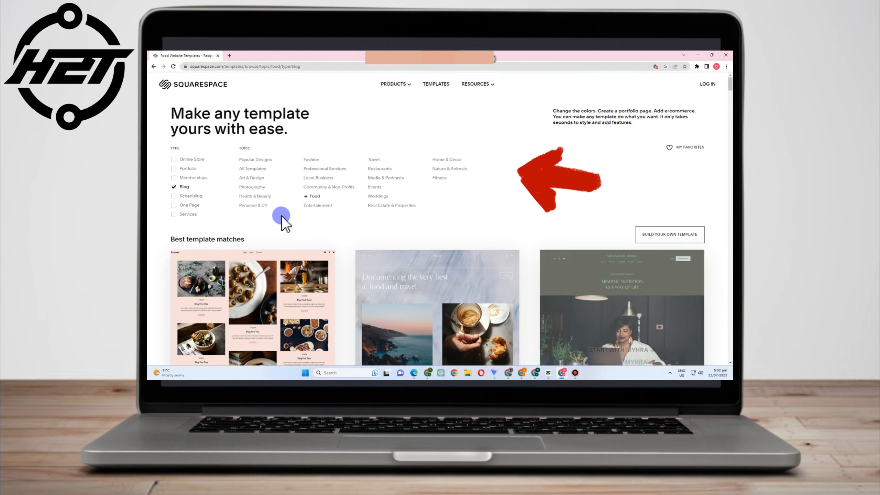
left_click(381, 169)
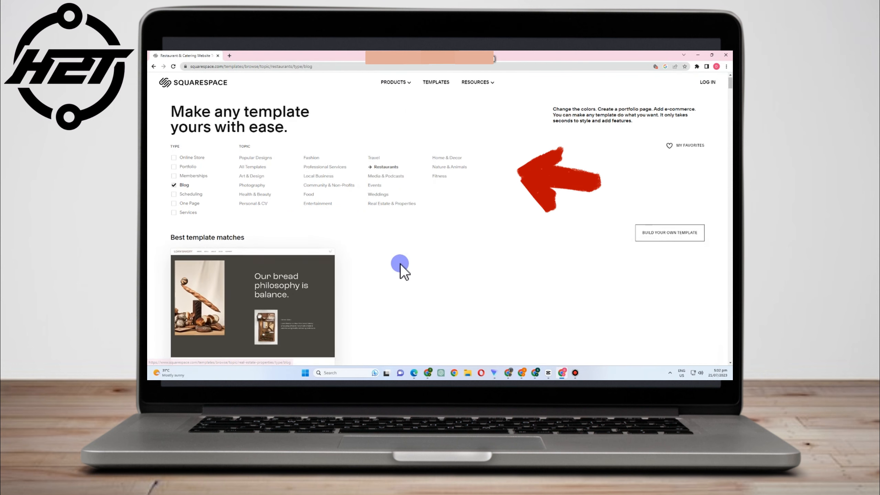
scroll(304, 212, "down", 3)
mouse_move(275, 287)
scroll(295, 298, "down", 10)
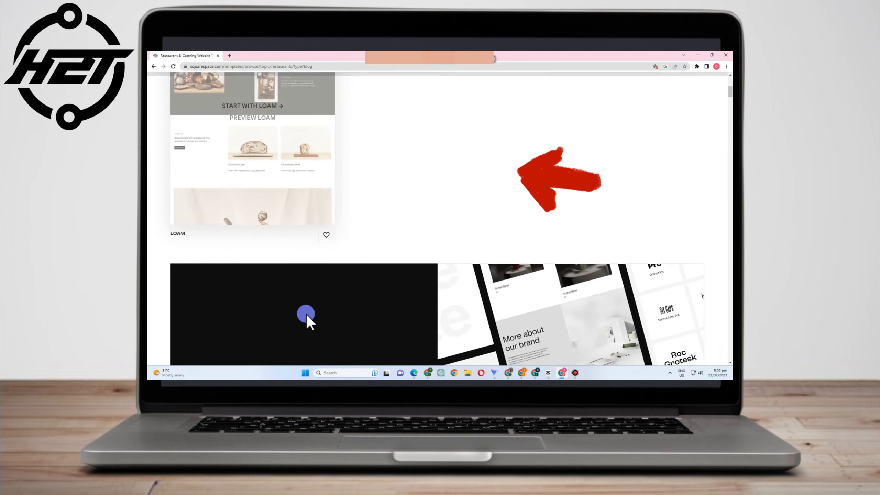
scroll(328, 334, "down", 3)
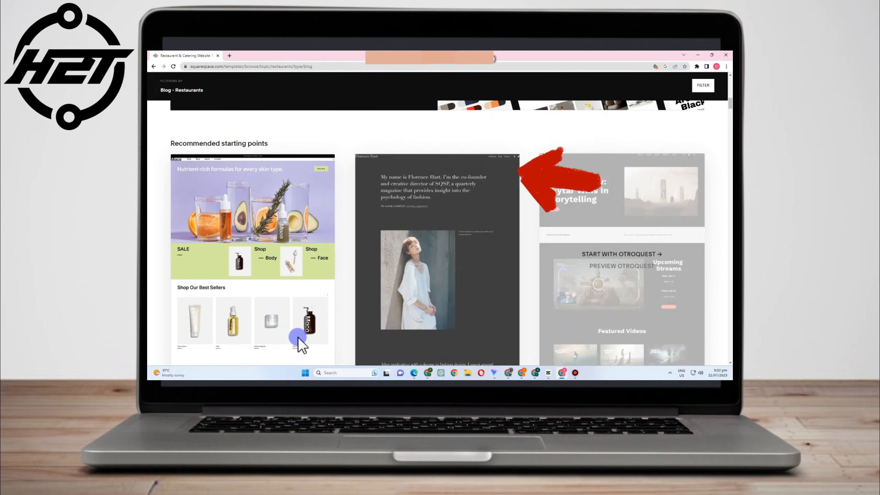
scroll(451, 301, "down", 3)
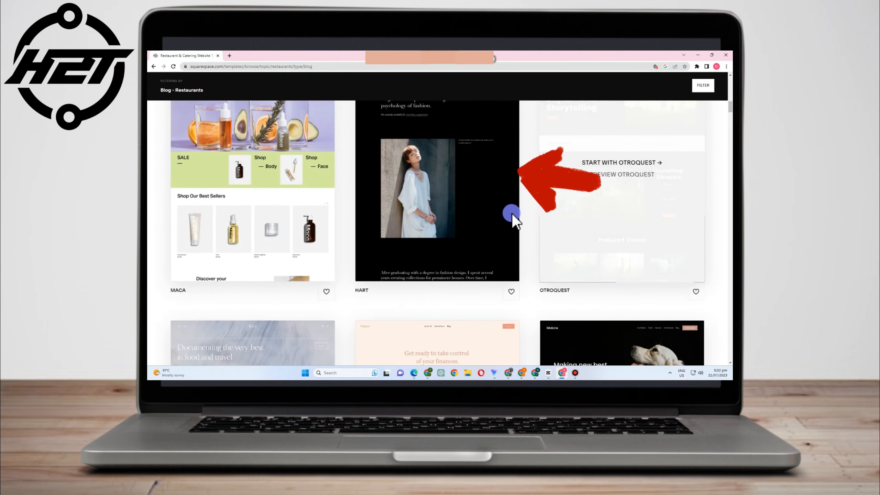
scroll(515, 210, "down", 3)
mouse_move(223, 275)
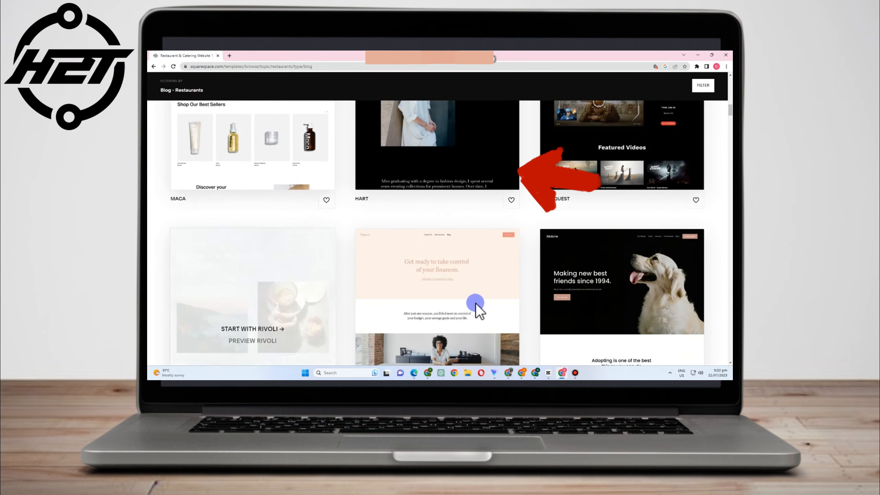
scroll(476, 304, "down", 4)
scroll(476, 304, "up", 10)
scroll(456, 307, "up", 10)
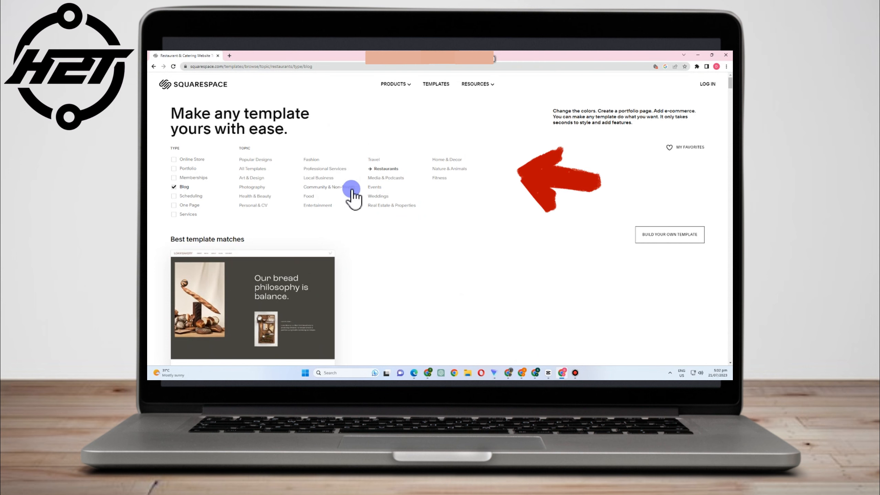
- Switch the topic filter to Entertainment and scroll through those templates
left_click(317, 205)
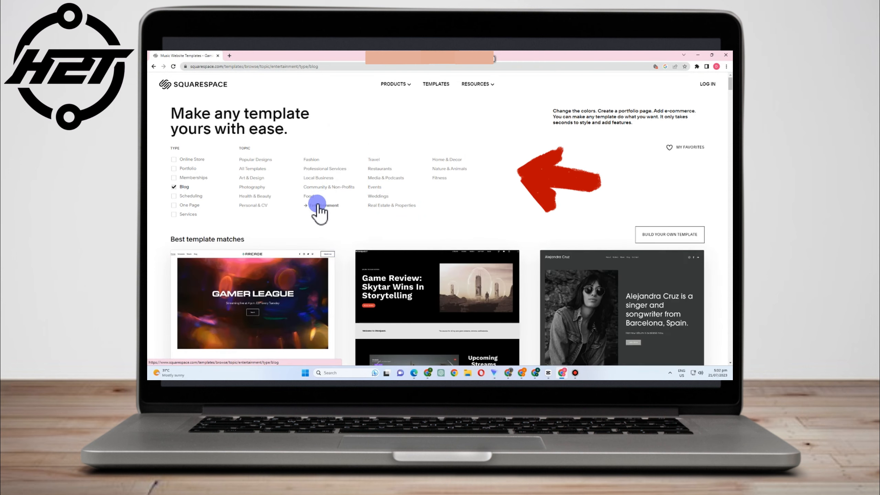
scroll(451, 263, "down", 3)
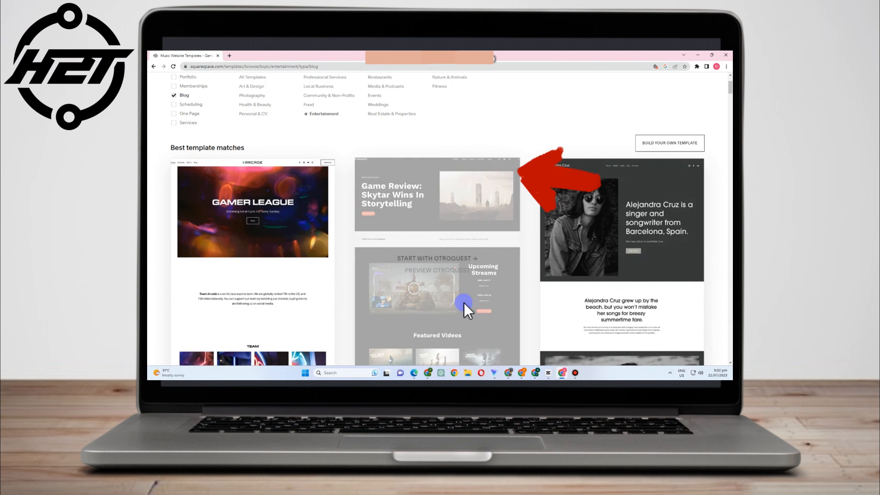
scroll(628, 295, "down", 3)
scroll(644, 337, "down", 2)
scroll(644, 337, "down", 4)
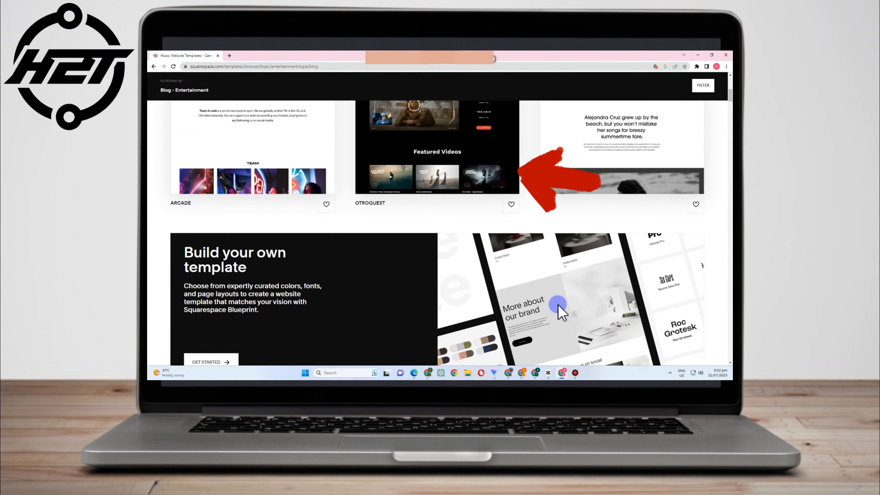
scroll(617, 332, "up", 10)
scroll(583, 346, "up", 3)
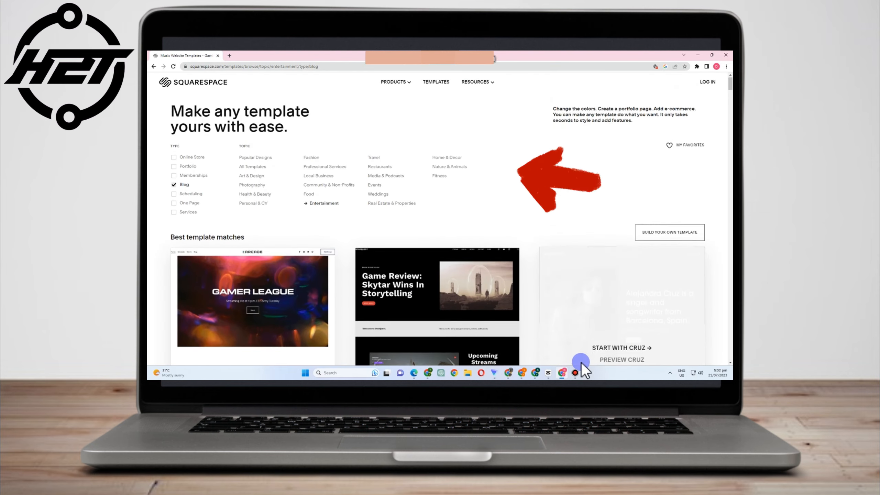
- Return to the Food topic and start with the Myhra template
left_click(308, 196)
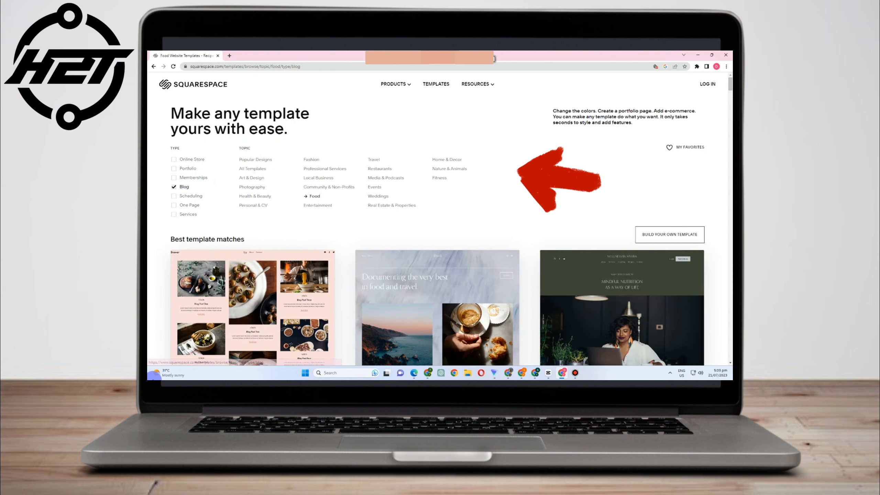
mouse_move(472, 294)
scroll(473, 298, "down", 3)
scroll(473, 299, "down", 3)
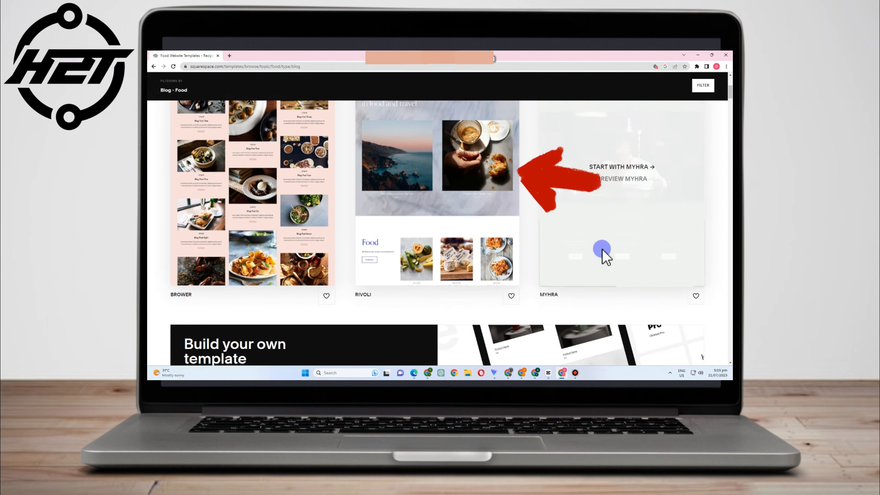
scroll(624, 346, "down", 3)
scroll(624, 346, "up", 6)
mouse_move(622, 261)
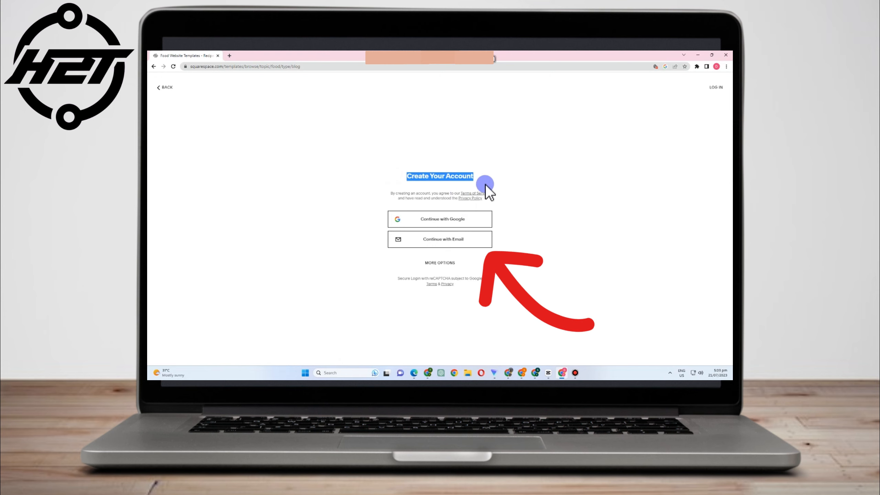
- Sign up via Continue with Google, selecting the Google account in the popup
left_click(444, 219)
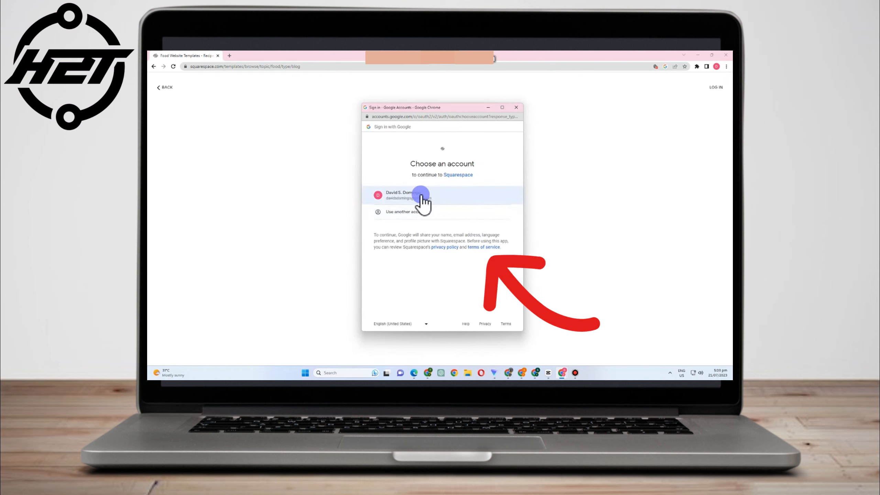
left_click(421, 195)
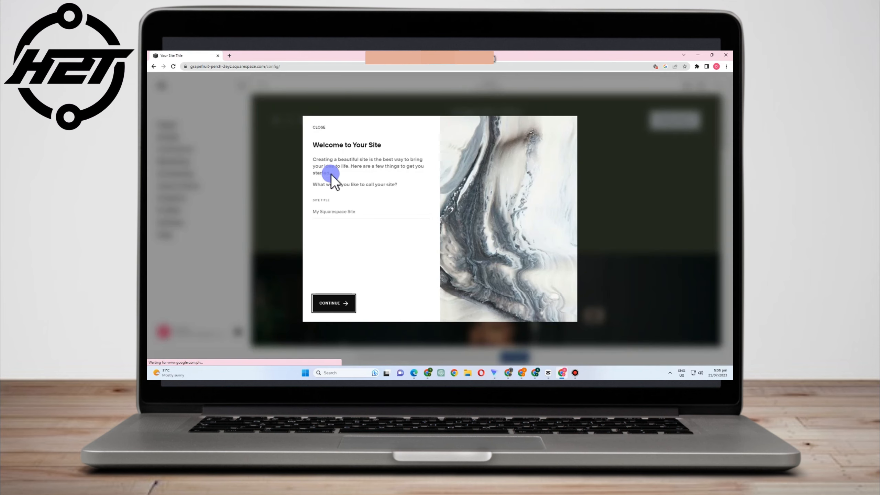
- Enter 'The Espresso Diaries' as the site title and continue
left_click_drag(317, 155, 413, 184)
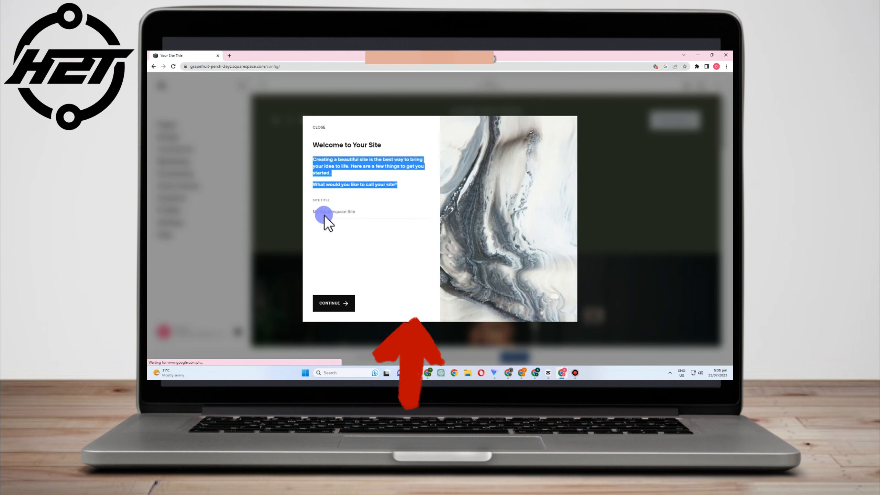
left_click(335, 211)
type("The Espresso Diaries")
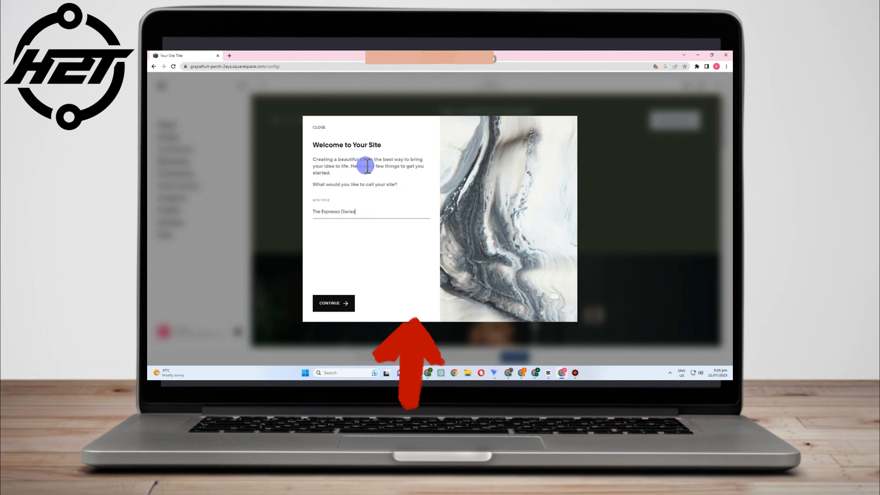
left_click(330, 305)
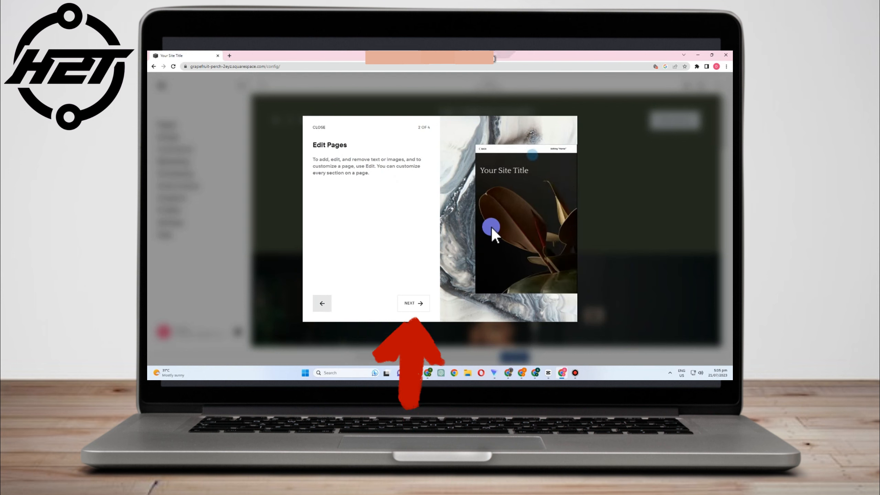
- Step through the Create Pages and Style Your Site tour into the editor
left_click(413, 303)
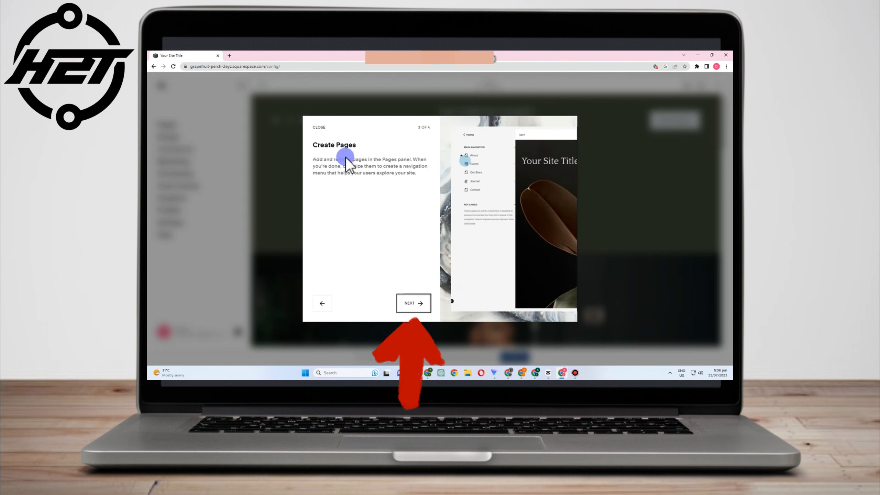
left_click(413, 303)
left_click(414, 303)
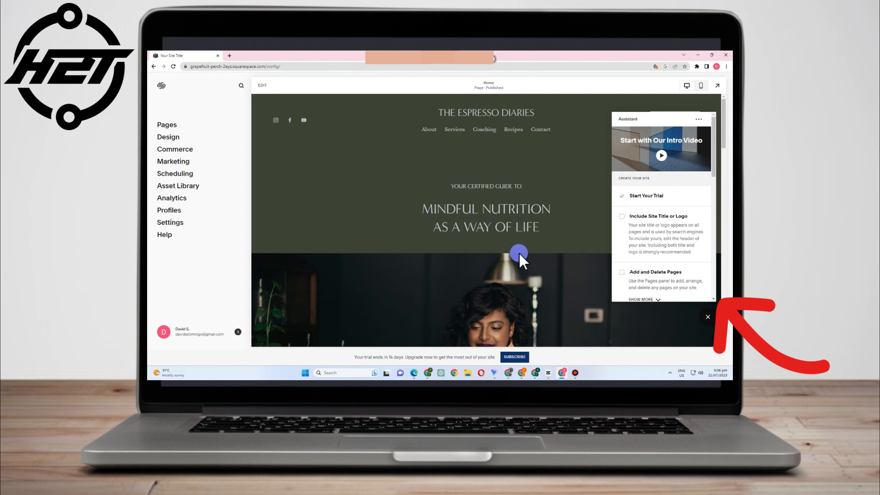
- Scroll The Espresso Diaries homepage preview and close the Assistant setup checklist
scroll(379, 290, "down", 5)
scroll(382, 305, "down", 4)
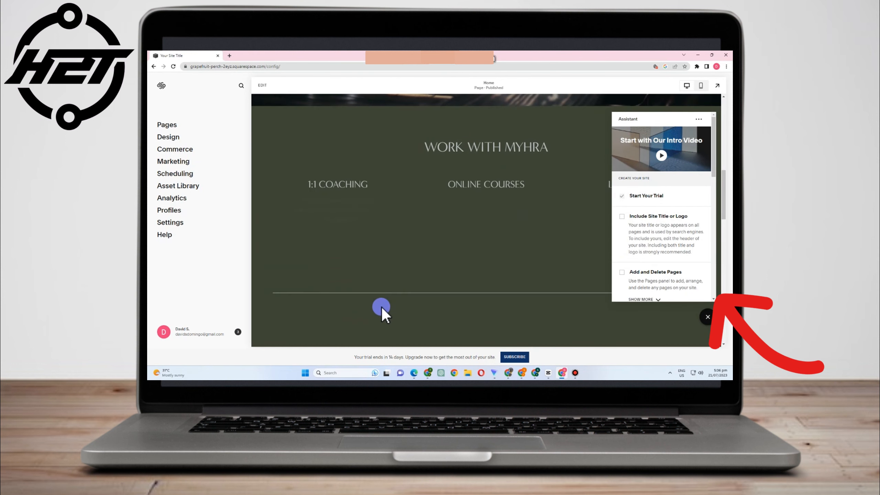
scroll(383, 306, "up", 10)
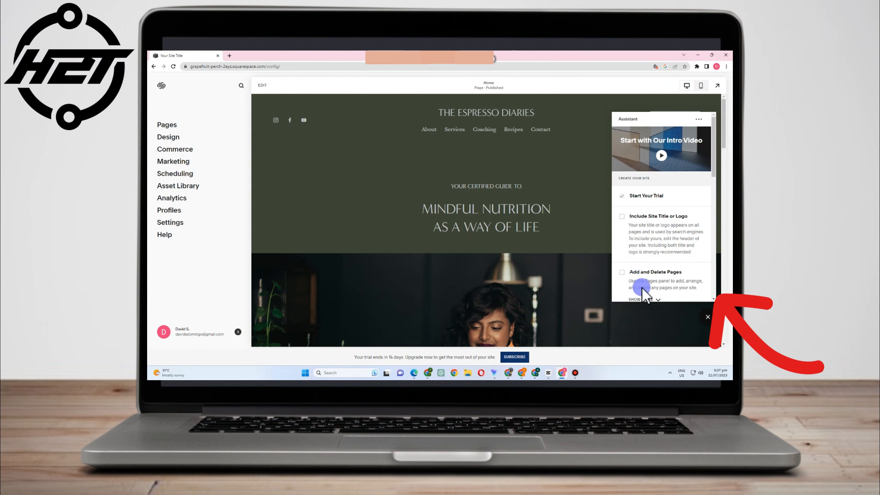
left_click(708, 316)
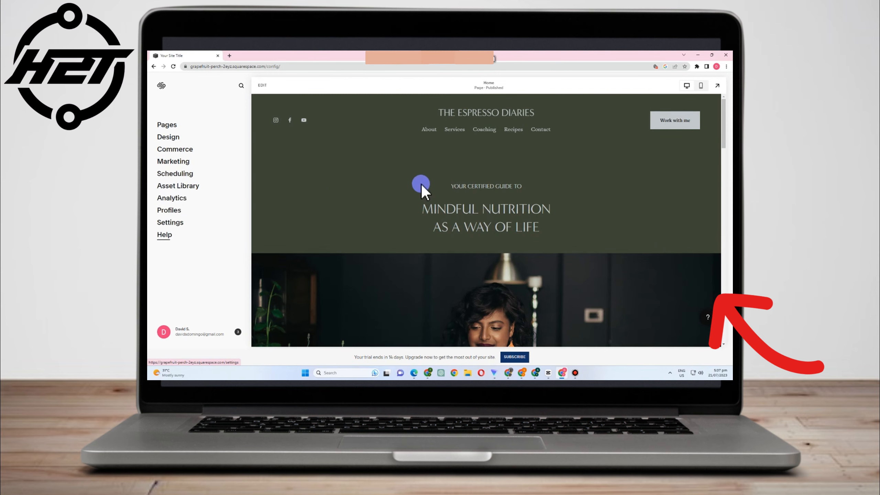
scroll(429, 191, "down", 1)
left_click(687, 86)
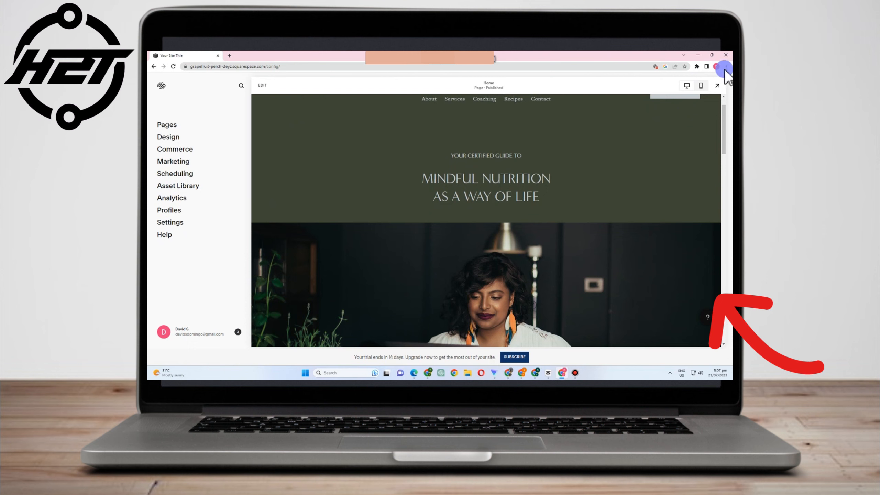
left_click(701, 85)
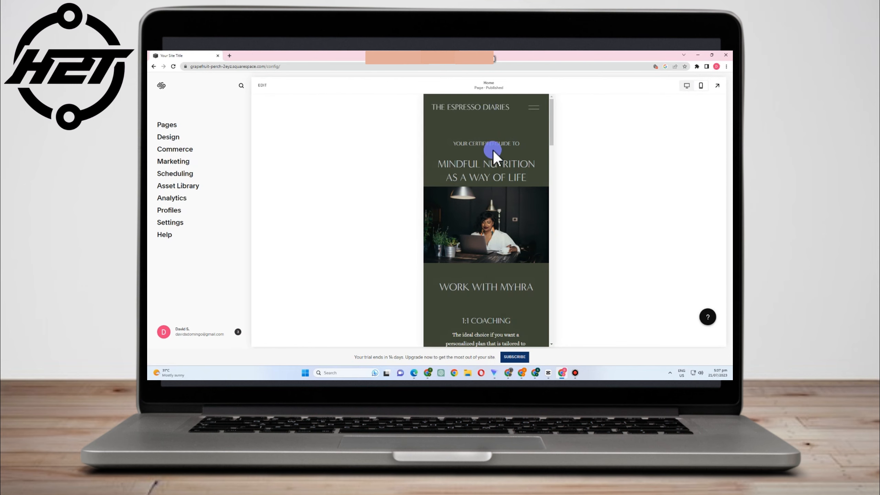
scroll(490, 266, "down", 15)
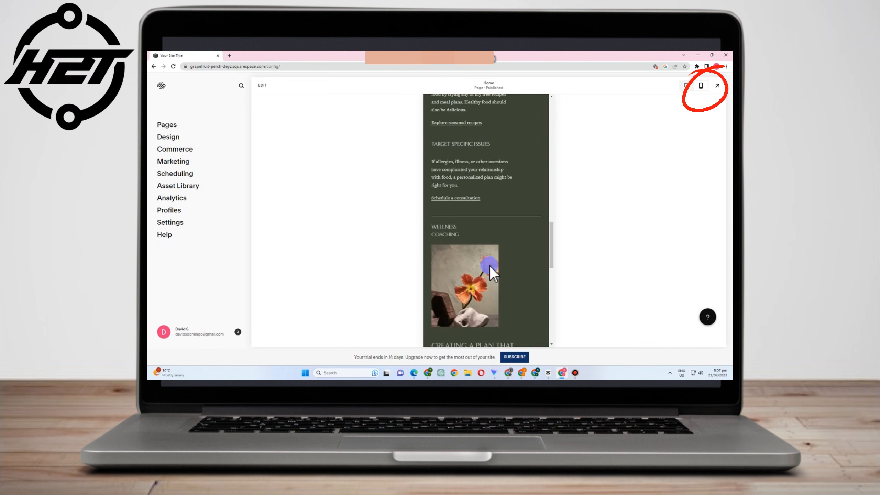
scroll(489, 264, "down", 5)
scroll(489, 264, "down", 8)
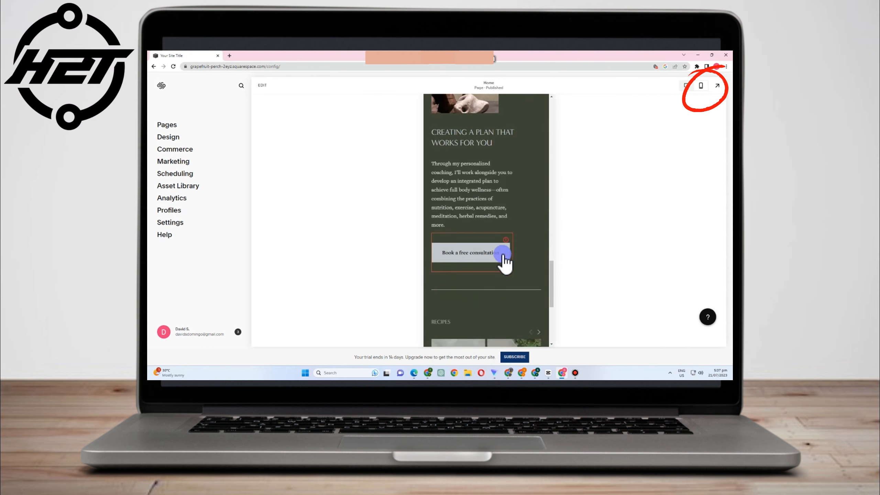
left_click(686, 86)
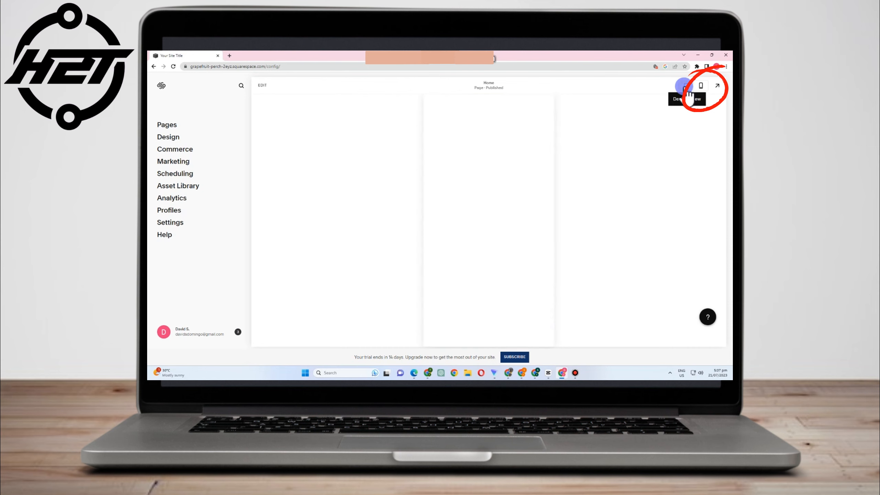
scroll(490, 264, "up", 15)
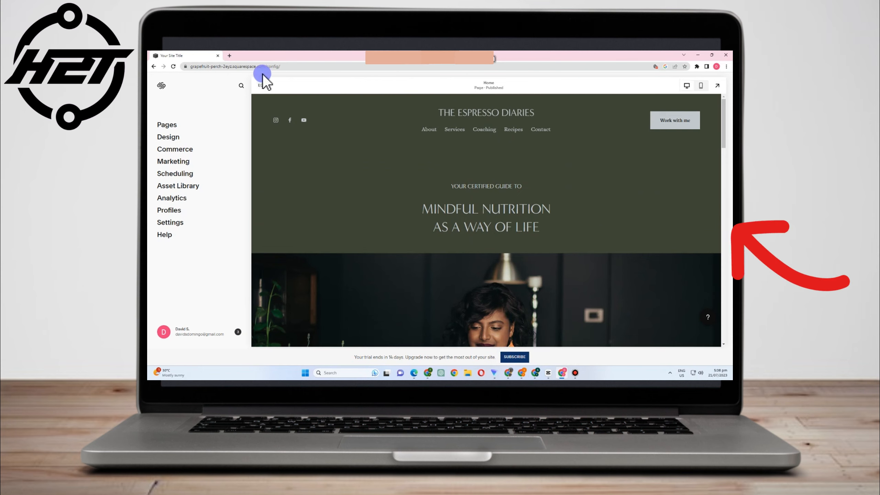
- Edit the homepage, close the Fluid Engine notice, and scroll the sections to the recipes gallery
left_click(260, 86)
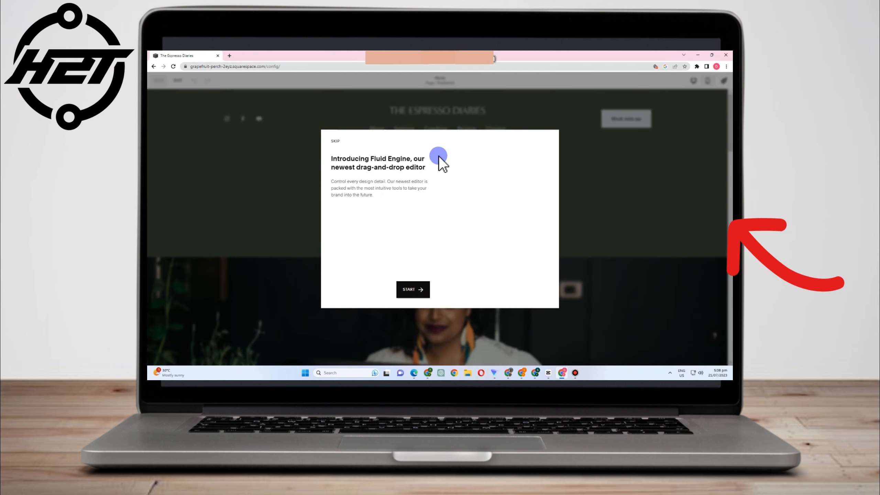
left_click(335, 142)
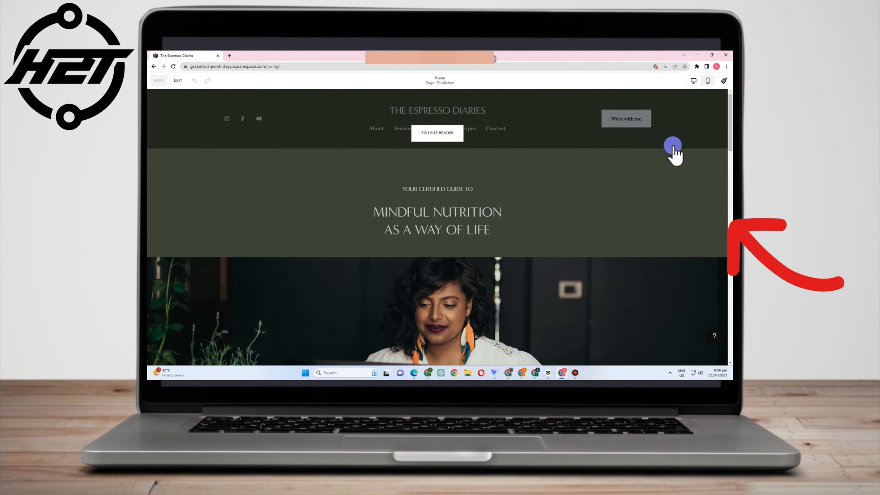
scroll(695, 229, "down", 2)
scroll(697, 232, "up", 2)
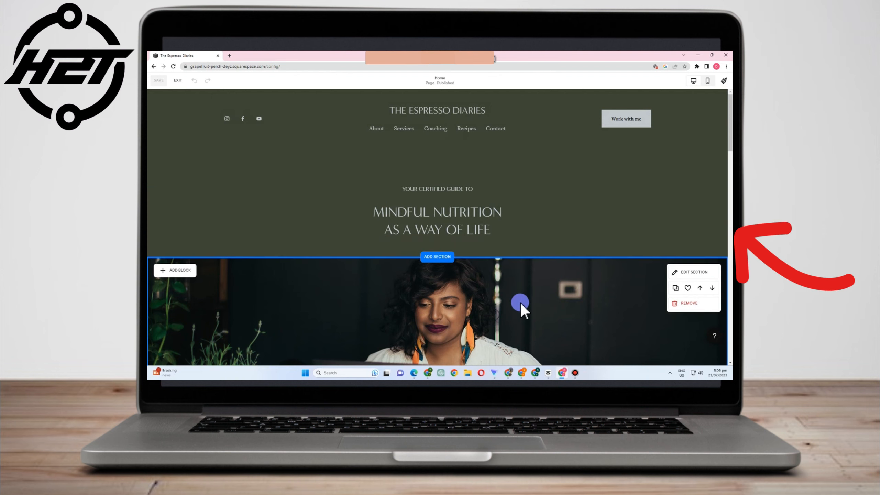
scroll(520, 301, "down", 5)
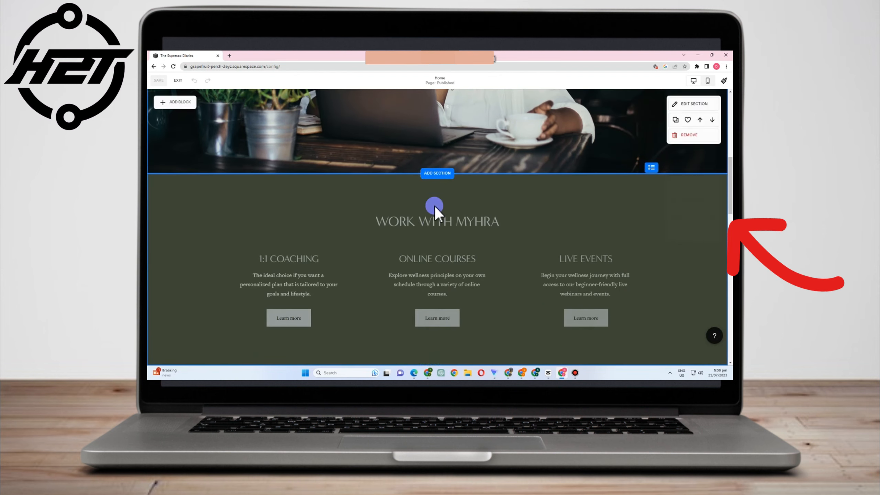
scroll(435, 206, "down", 8)
scroll(532, 287, "down", 10)
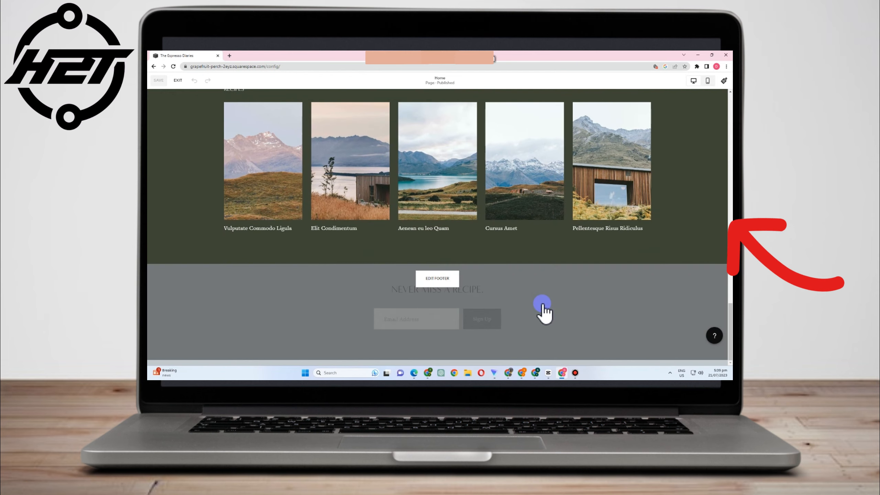
scroll(534, 292, "up", 6)
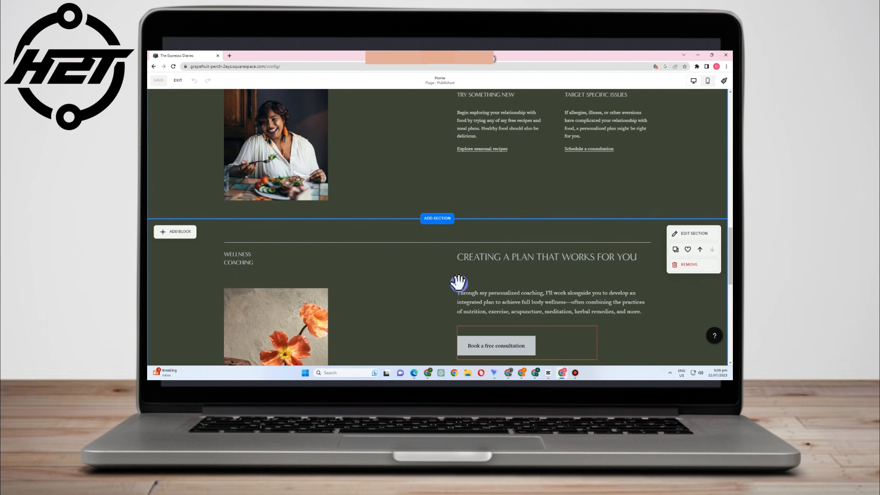
left_click(443, 219)
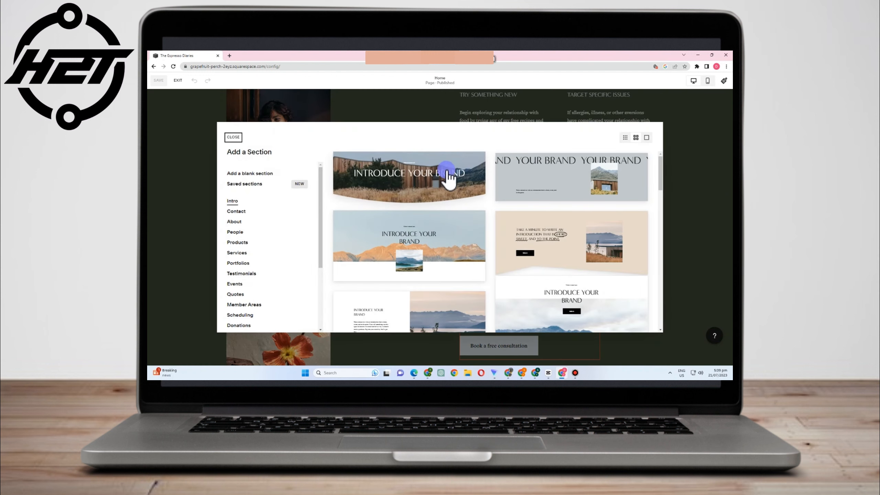
scroll(452, 240, "down", 1)
scroll(443, 258, "down", 2)
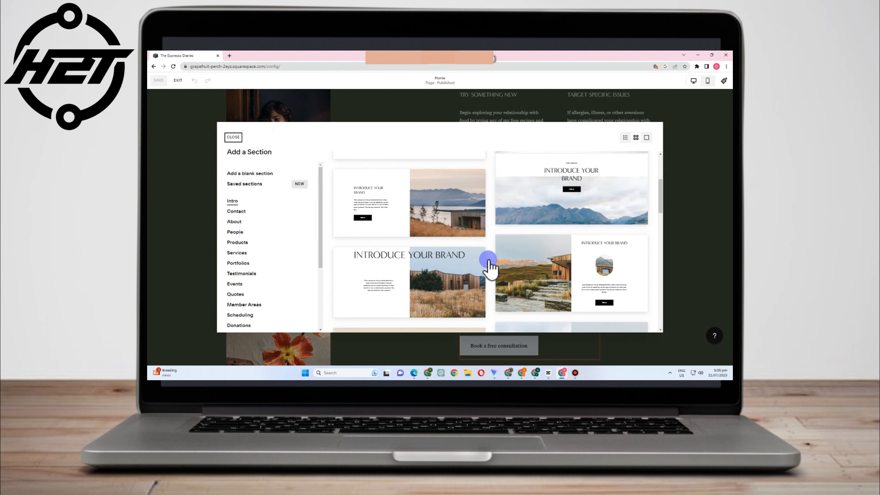
scroll(560, 271, "down", 2)
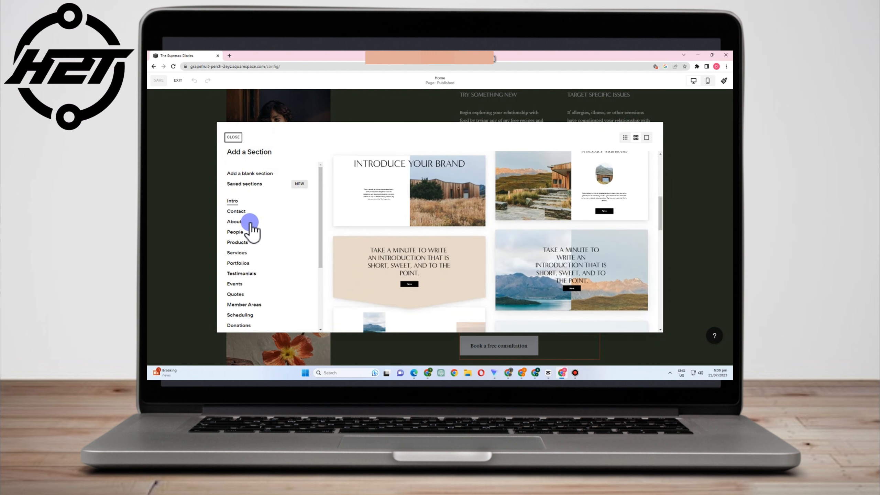
left_click(236, 211)
left_click(234, 222)
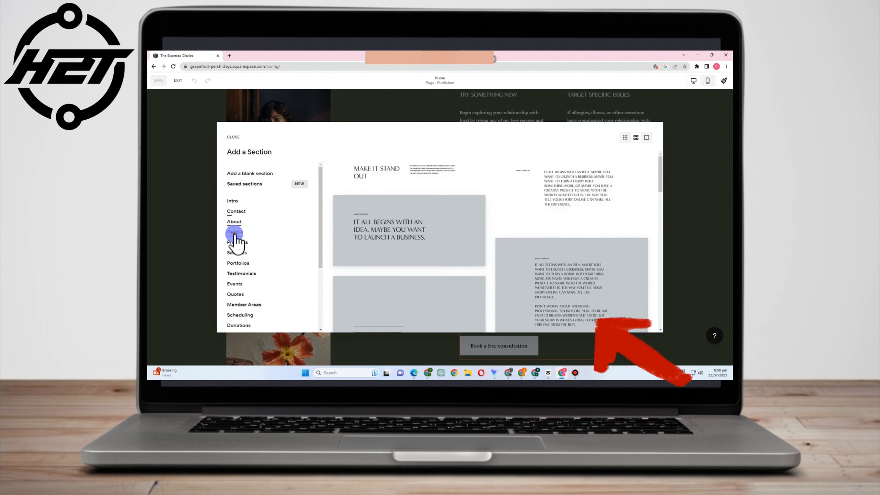
left_click(236, 235)
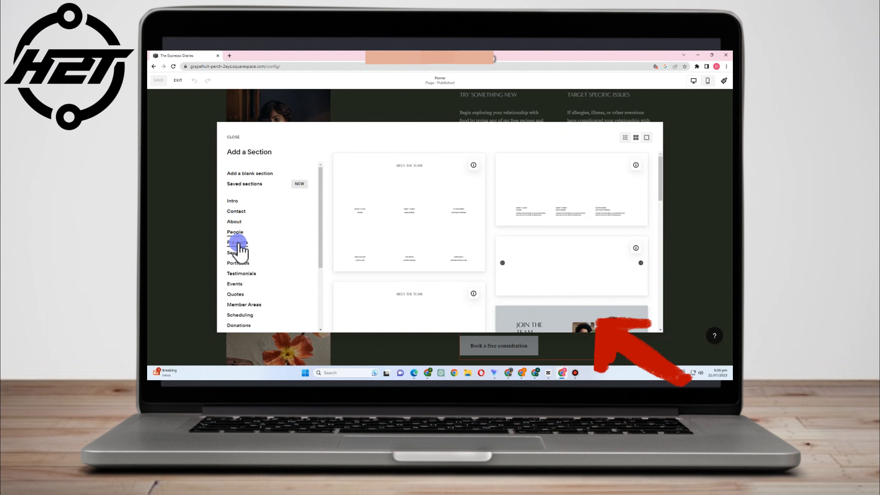
left_click(238, 242)
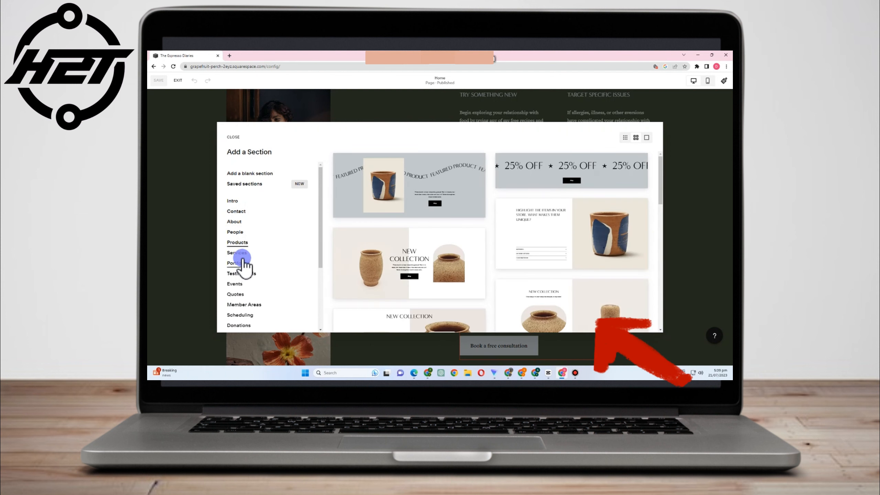
left_click(243, 257)
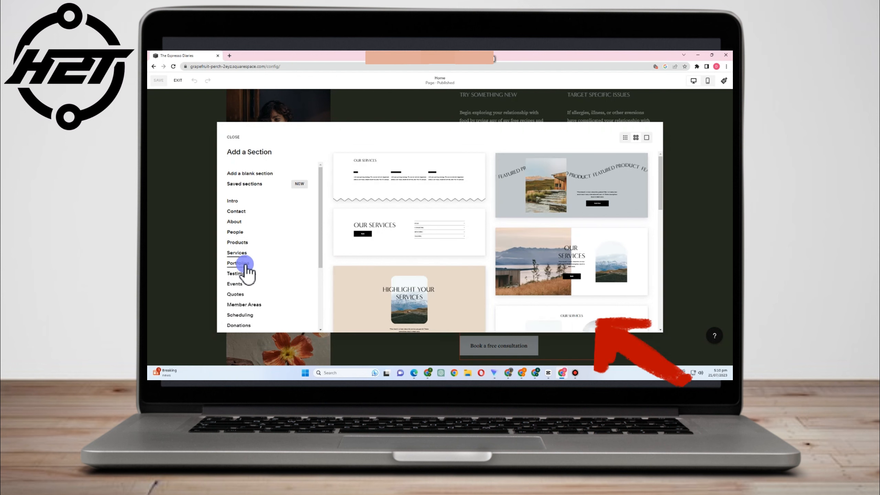
left_click(245, 265)
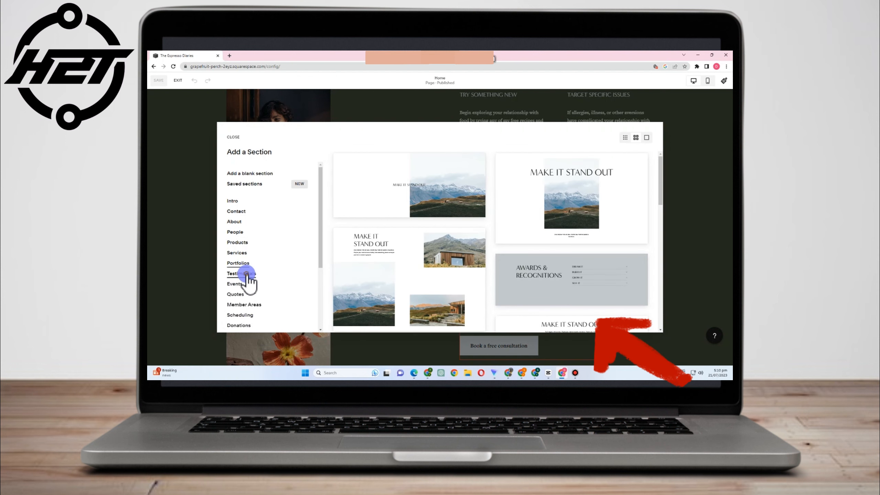
left_click(247, 274)
scroll(243, 270, "down", 1)
left_click(237, 254)
left_click(235, 264)
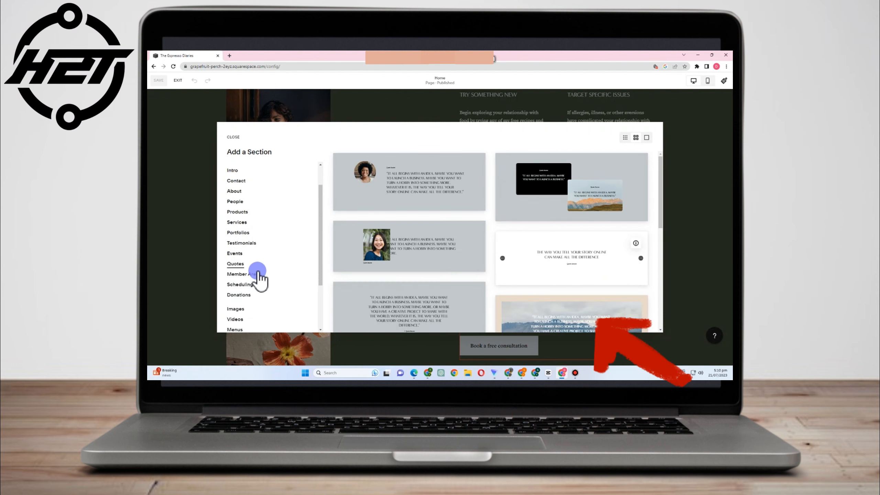
left_click(674, 192)
- Add a Meet the Team people section below the Recipes gallery, after browsing the Contact templates
scroll(537, 221, "down", 10)
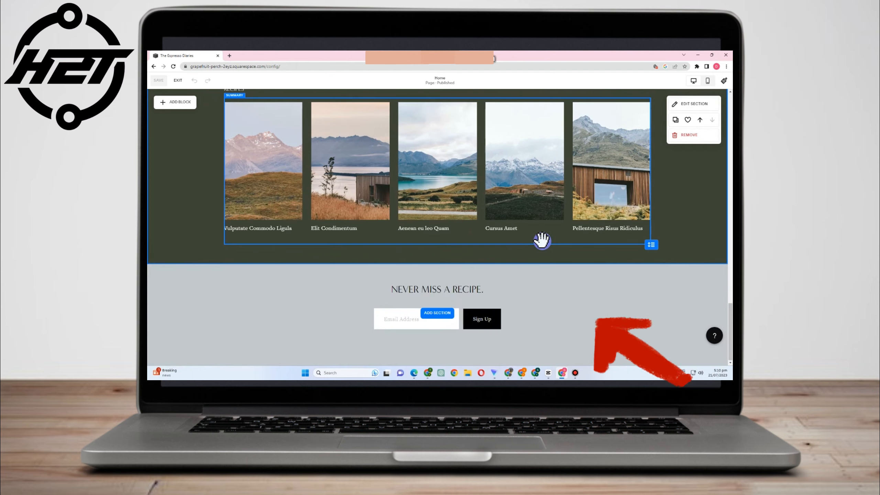
scroll(452, 314, "up", 3)
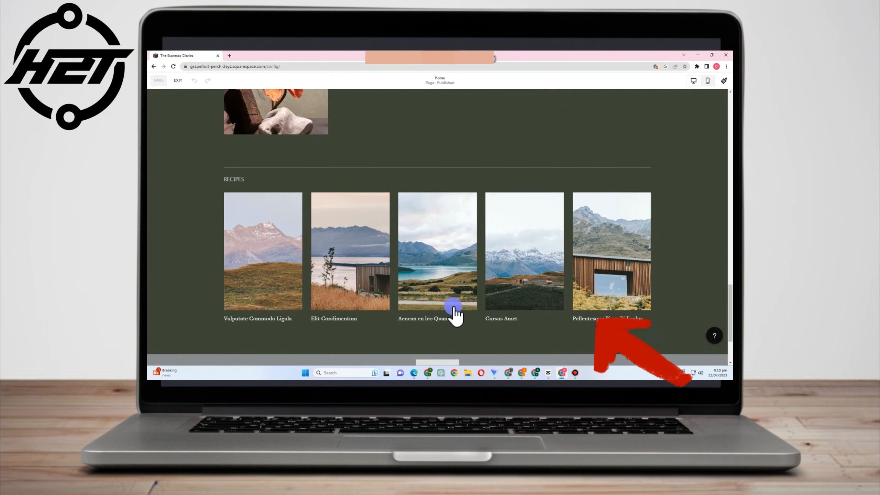
scroll(455, 307, "down", 1)
scroll(452, 302, "down", 1)
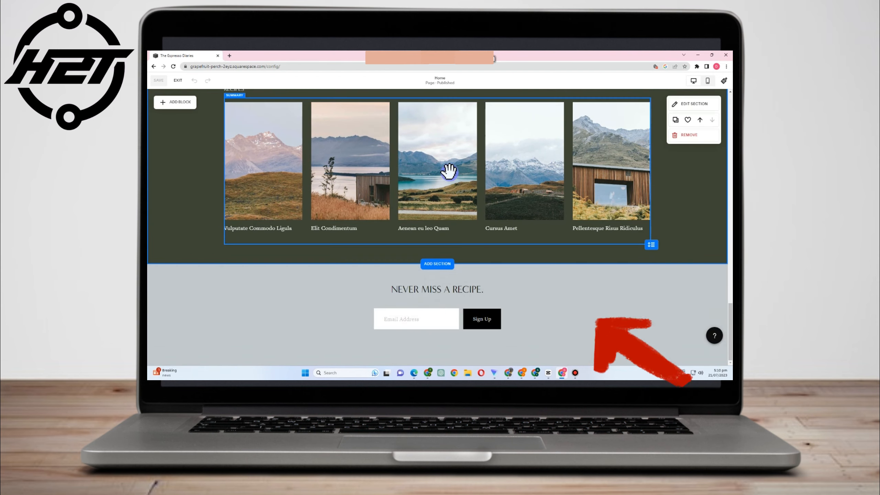
left_click(438, 263)
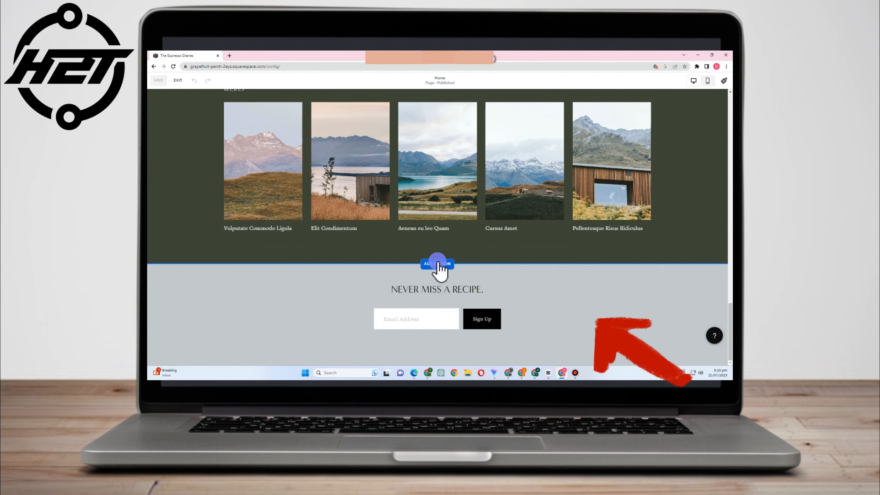
scroll(245, 263, "down", 3)
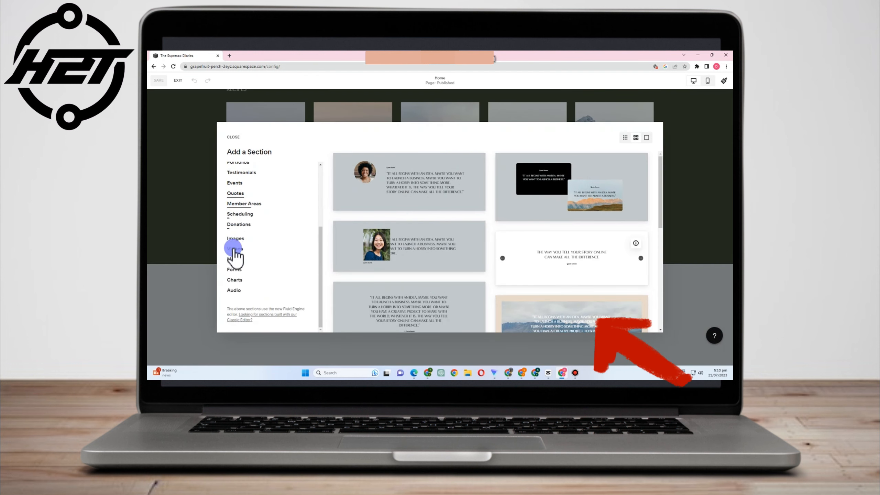
scroll(237, 243, "up", 2)
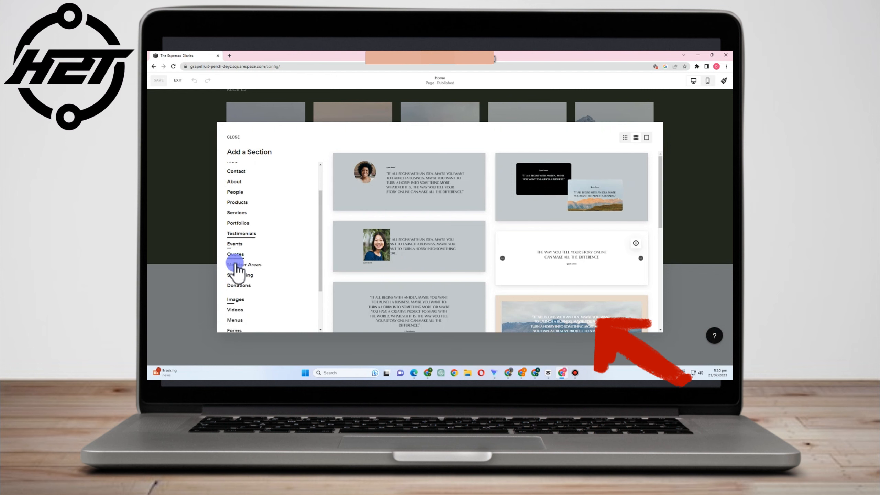
scroll(237, 249, "up", 1)
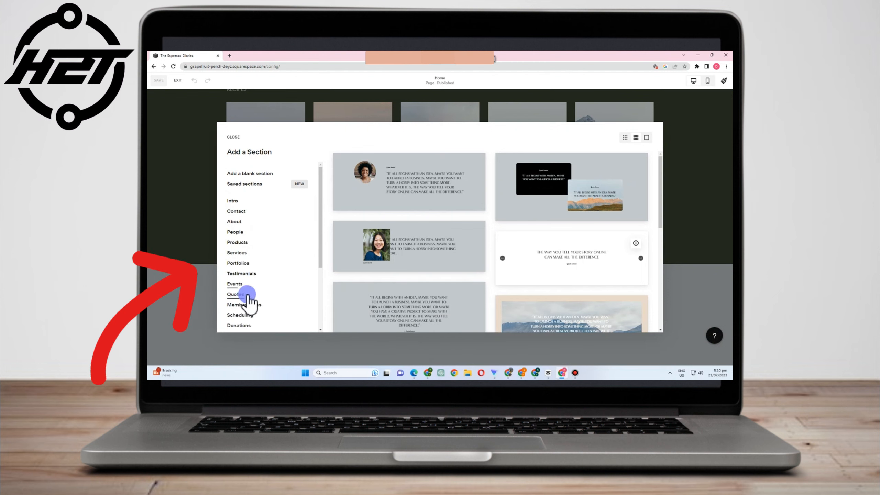
scroll(247, 295, "down", 1)
scroll(248, 300, "down", 4)
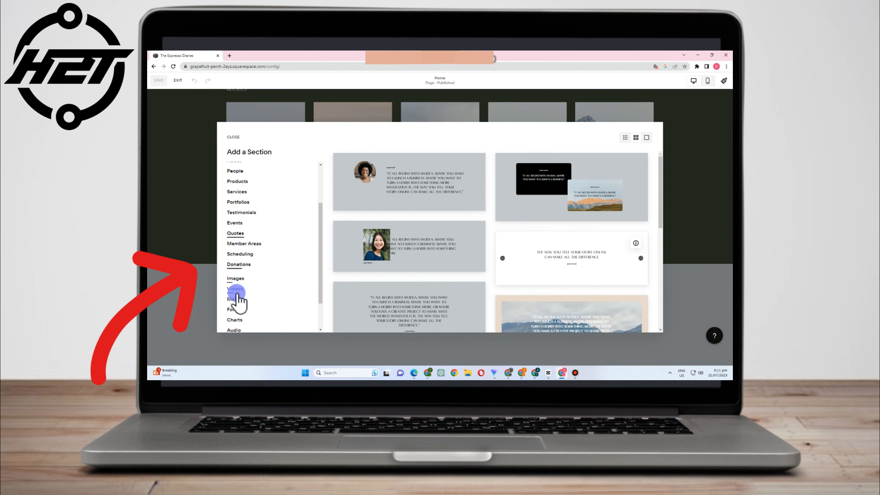
scroll(242, 297, "up", 5)
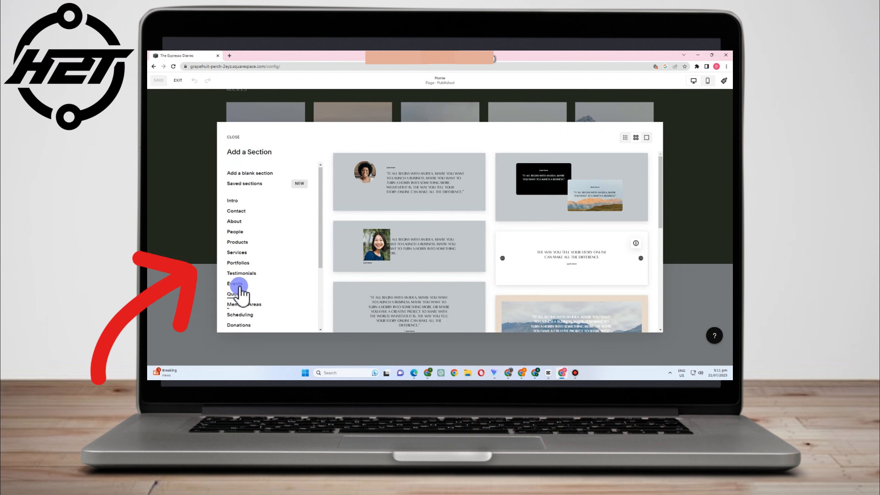
left_click(237, 213)
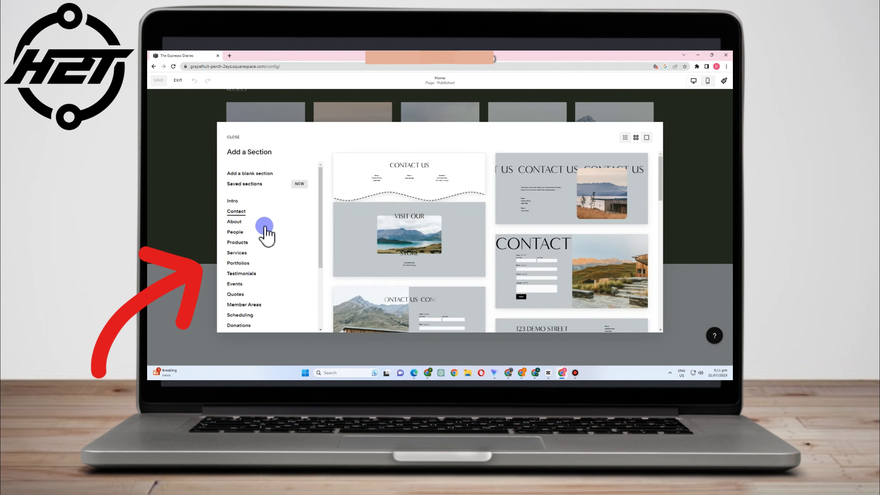
scroll(255, 258, "down", 1)
scroll(253, 259, "down", 1)
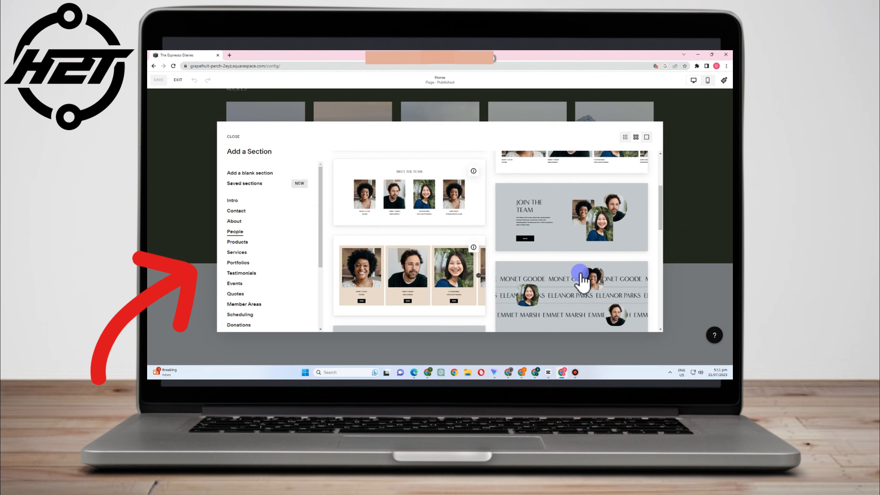
scroll(517, 274, "down", 2)
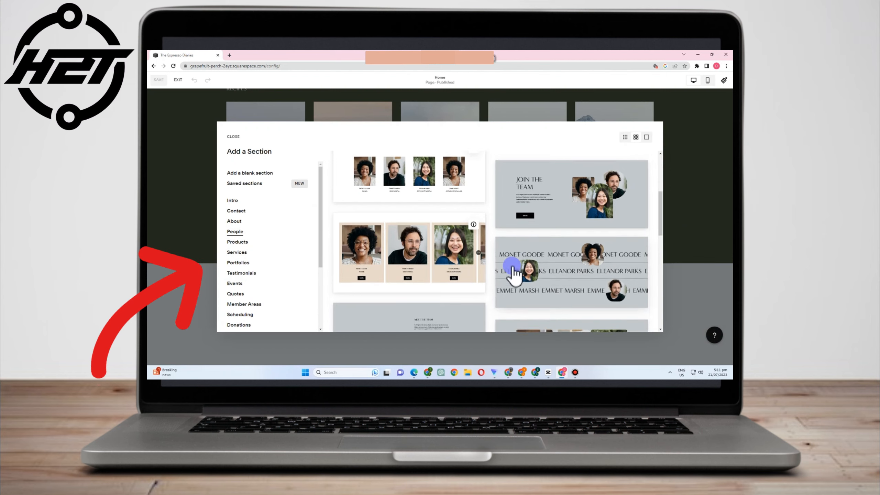
scroll(514, 272, "up", 4)
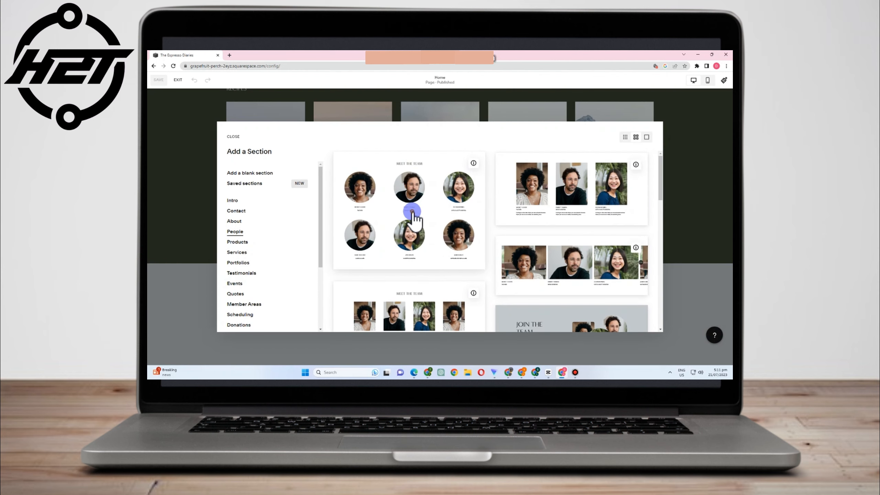
left_click(412, 211)
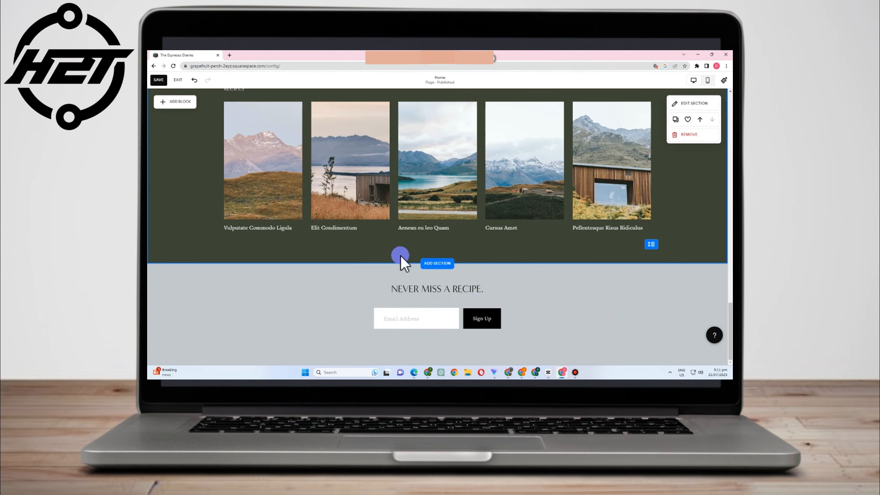
- Move the Nutrition Guidance section up above the Work with Myhra section
scroll(502, 307, "down", 4)
scroll(520, 310, "down", 3)
scroll(534, 310, "up", 8)
scroll(540, 308, "up", 10)
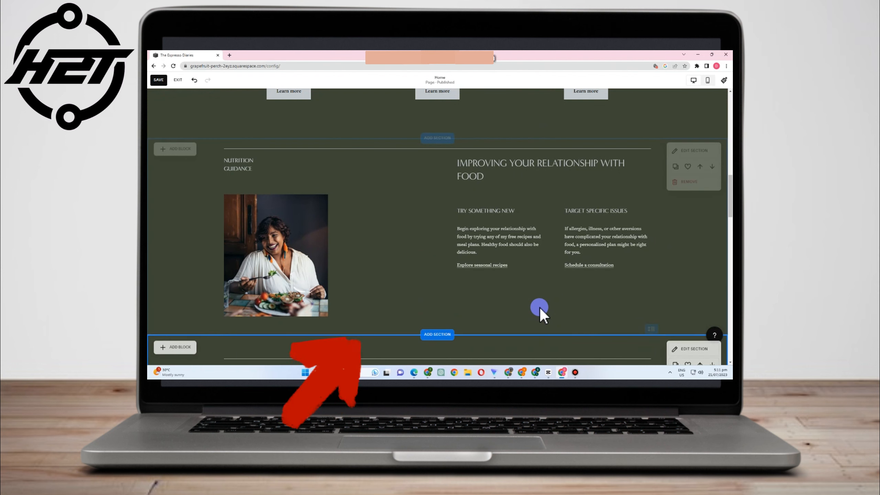
scroll(539, 305, "down", 5)
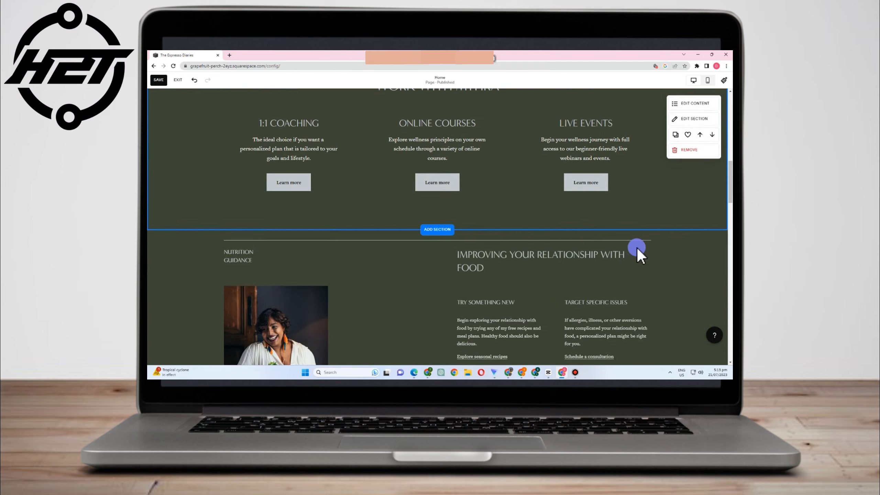
scroll(639, 256, "down", 15)
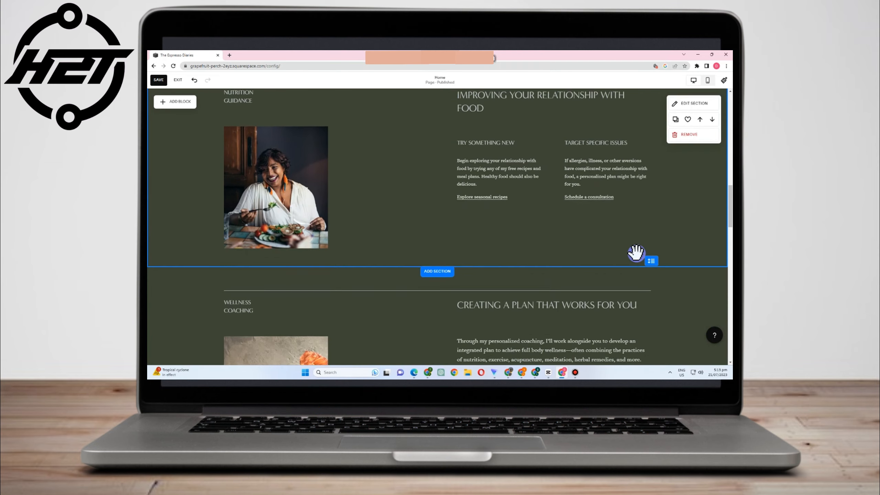
scroll(575, 240, "down", 3)
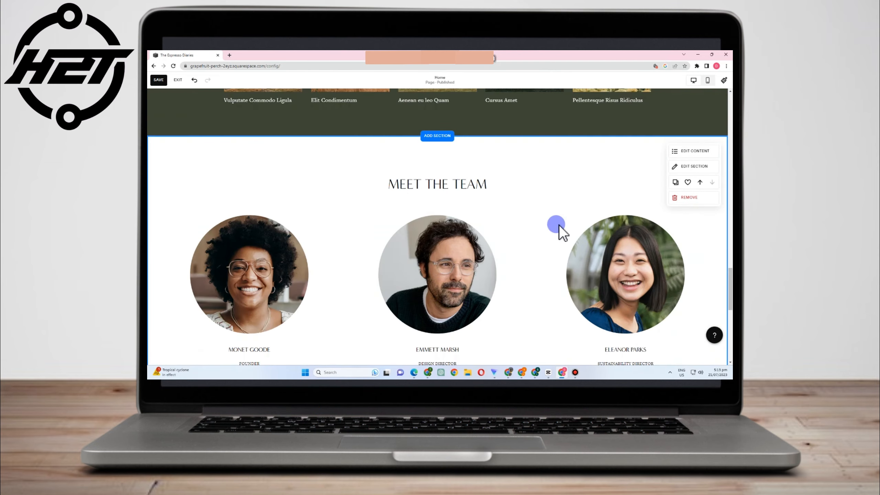
scroll(559, 223, "up", 10)
scroll(559, 224, "up", 12)
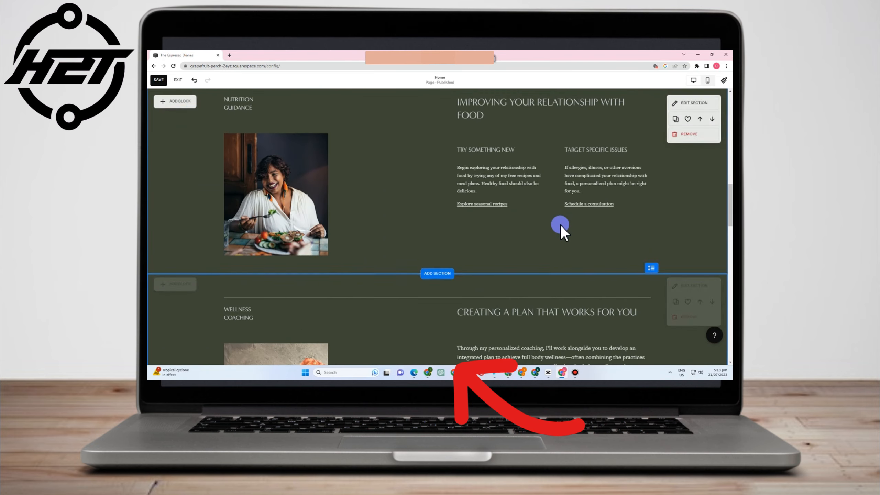
scroll(488, 230, "down", 4)
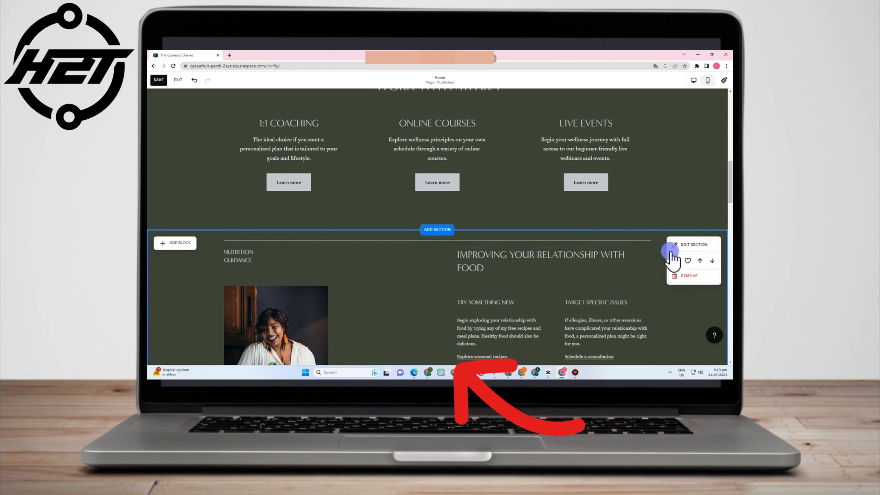
left_click(700, 260)
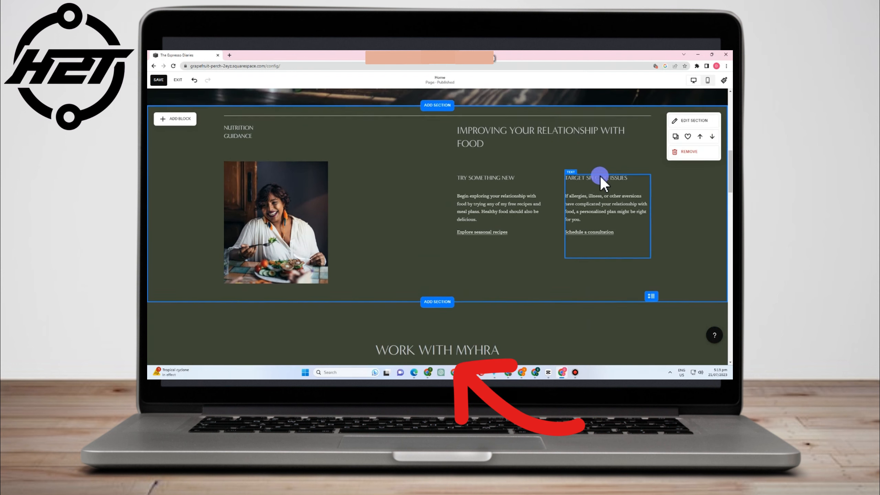
- Move Wellness Coaching up one place, then return it below Work with Myhra
scroll(603, 182, "up", 3)
scroll(589, 242, "down", 10)
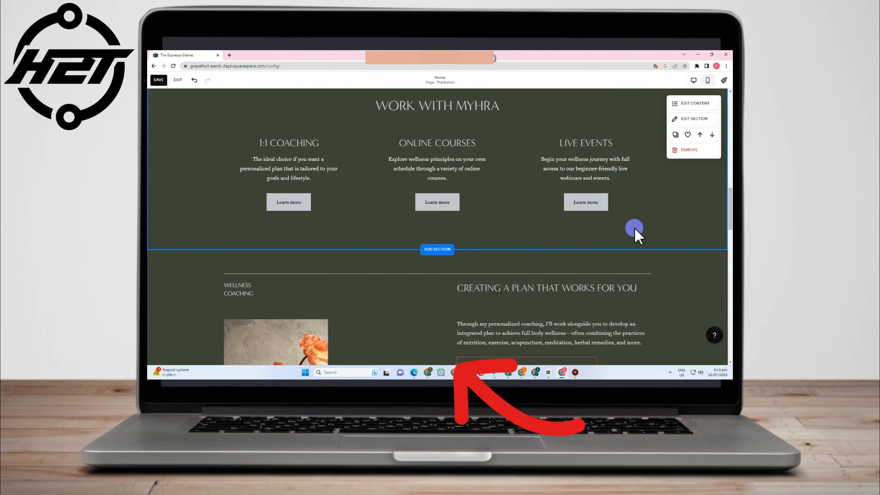
scroll(632, 302, "down", 3)
scroll(361, 222, "up", 4)
scroll(390, 247, "down", 4)
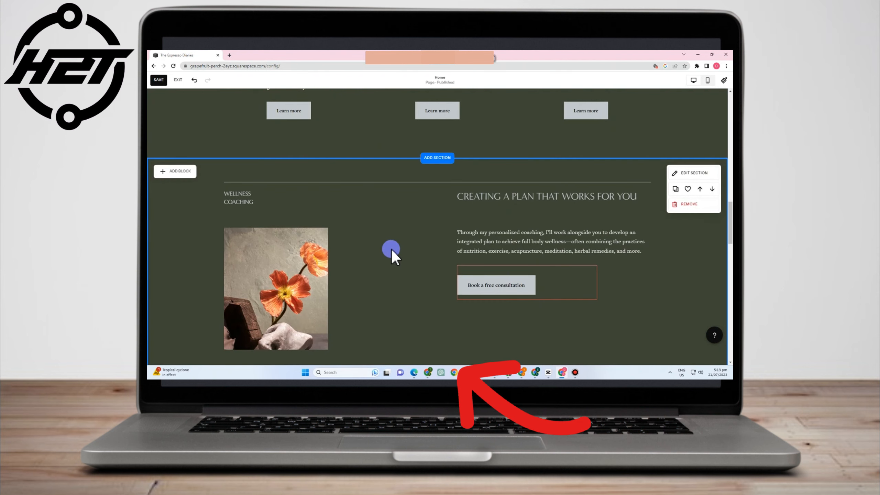
scroll(401, 248, "up", 5)
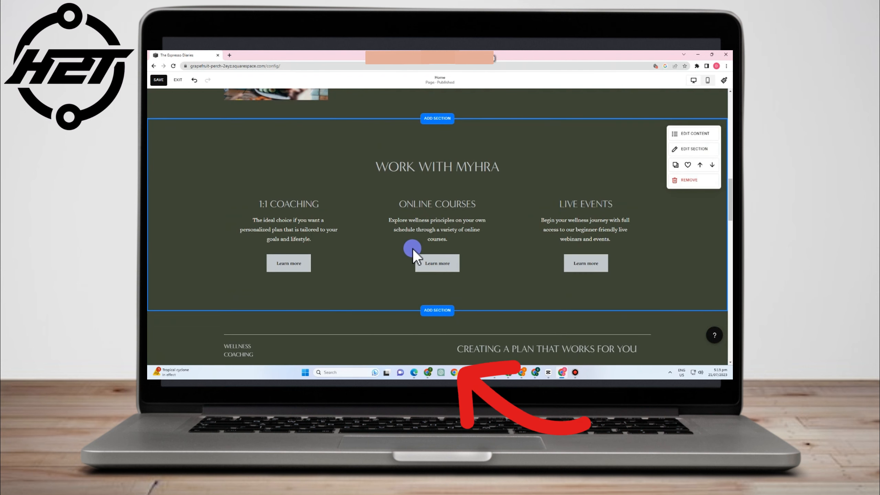
scroll(413, 248, "down", 4)
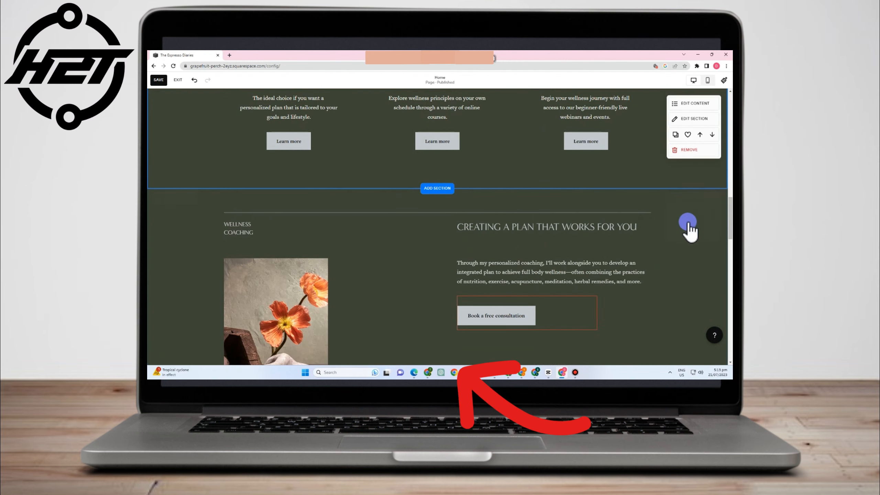
left_click(700, 219)
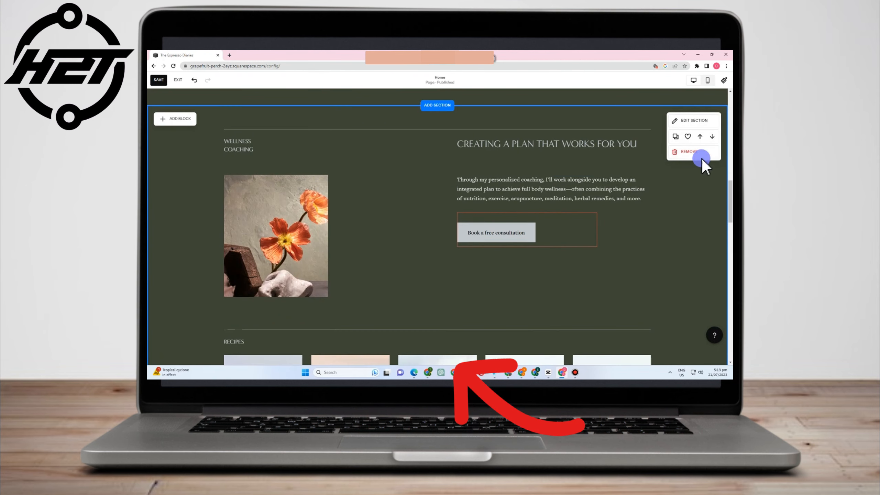
left_click(712, 136)
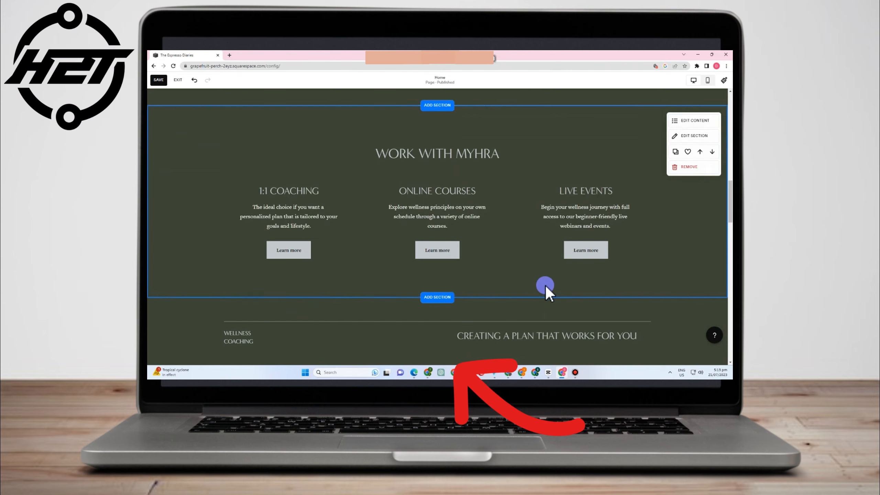
scroll(545, 287, "down", 6)
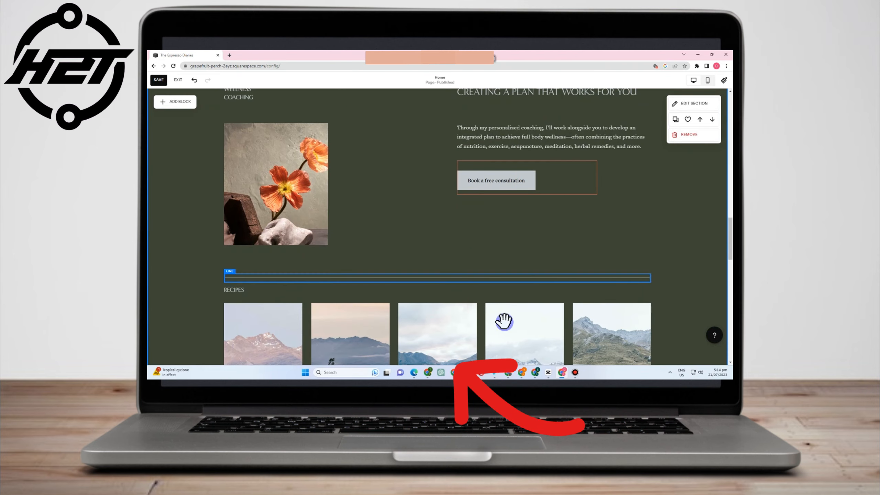
scroll(573, 272, "up", 3)
scroll(574, 274, "up", 15)
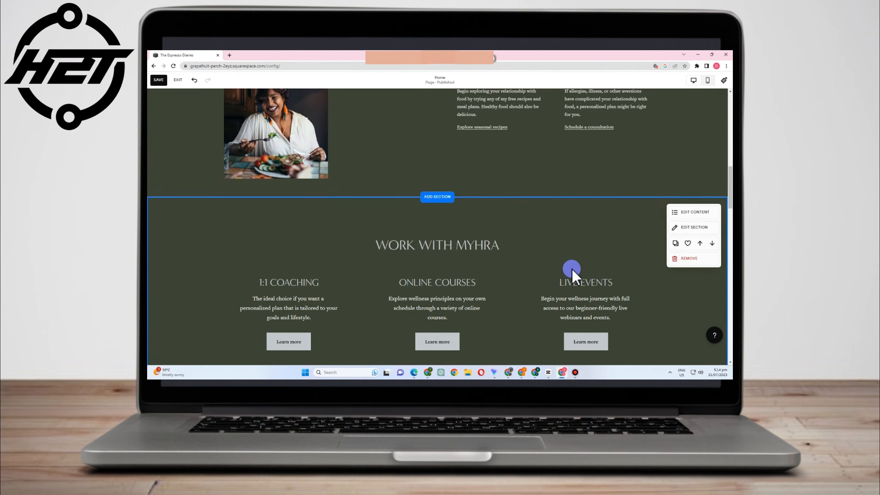
scroll(573, 275, "up", 5)
scroll(573, 275, "down", 15)
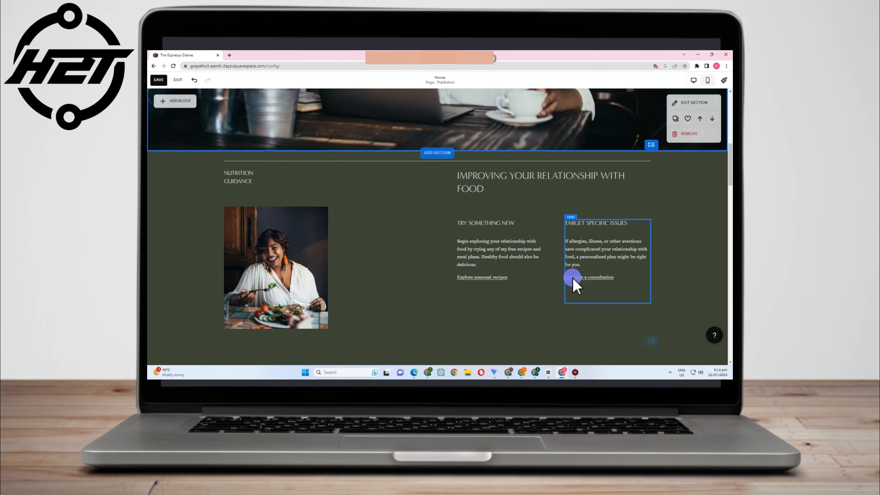
scroll(572, 276, "down", 4)
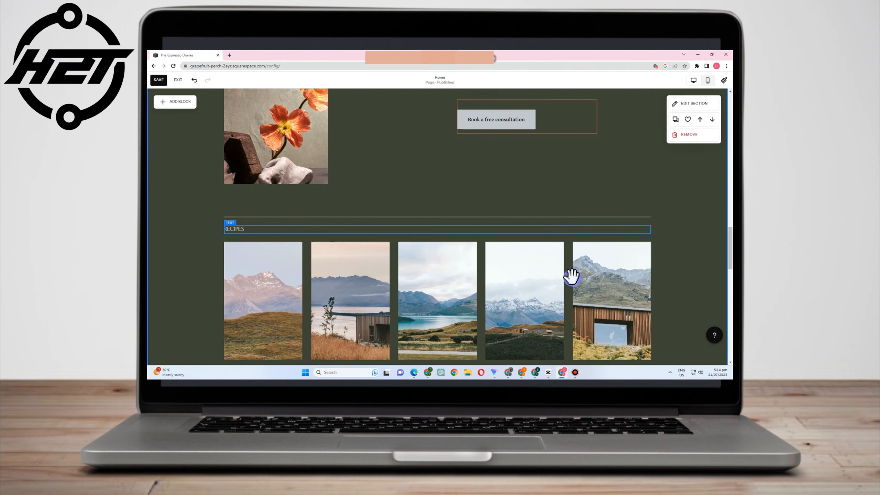
scroll(572, 277, "up", 3)
left_click(575, 222)
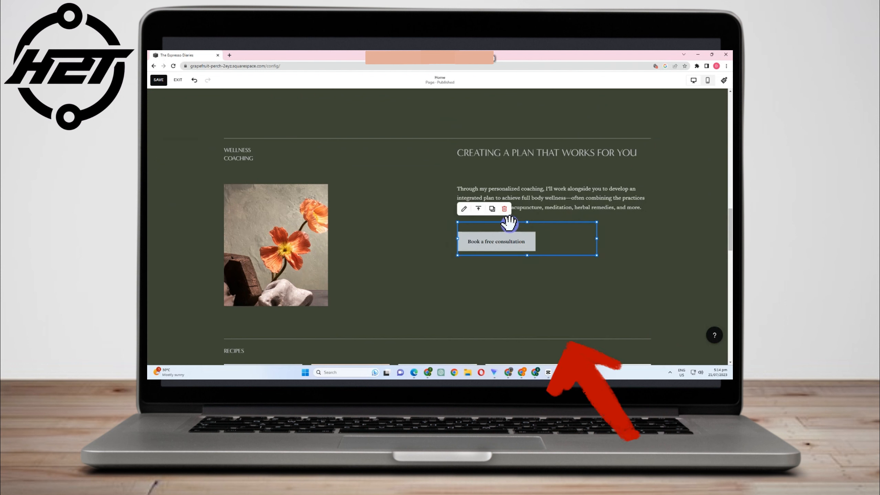
left_click(492, 208)
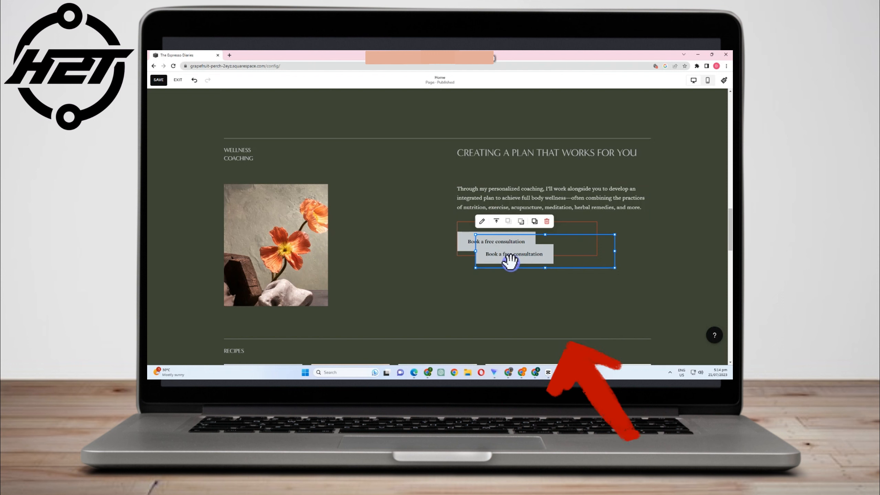
left_click_drag(508, 257, 496, 295)
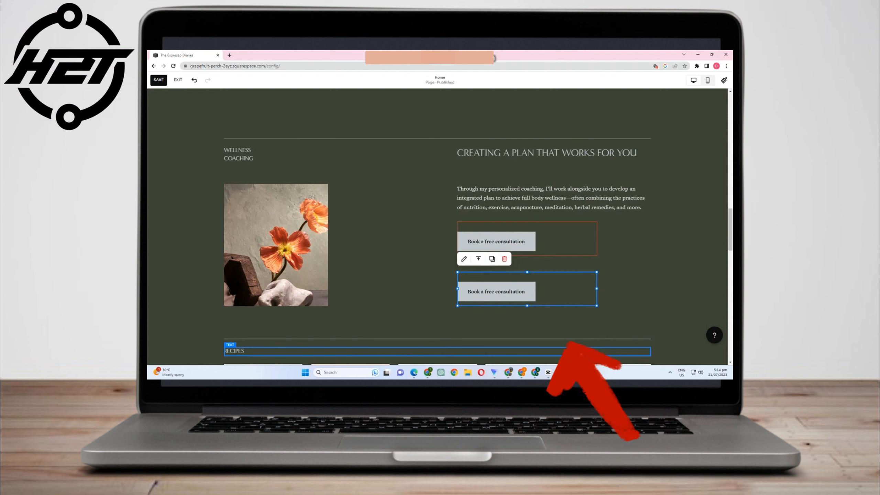
left_click(505, 259)
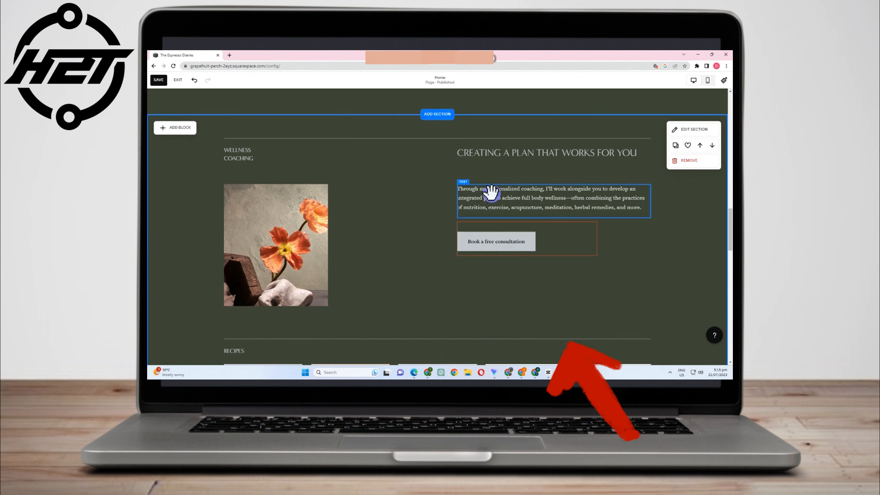
left_click(512, 190)
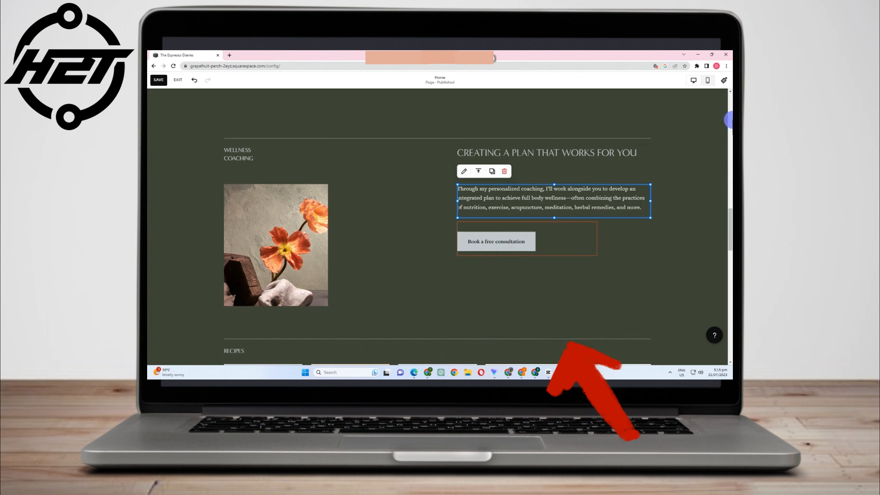
left_click(492, 171)
left_click_drag(503, 211, 499, 287)
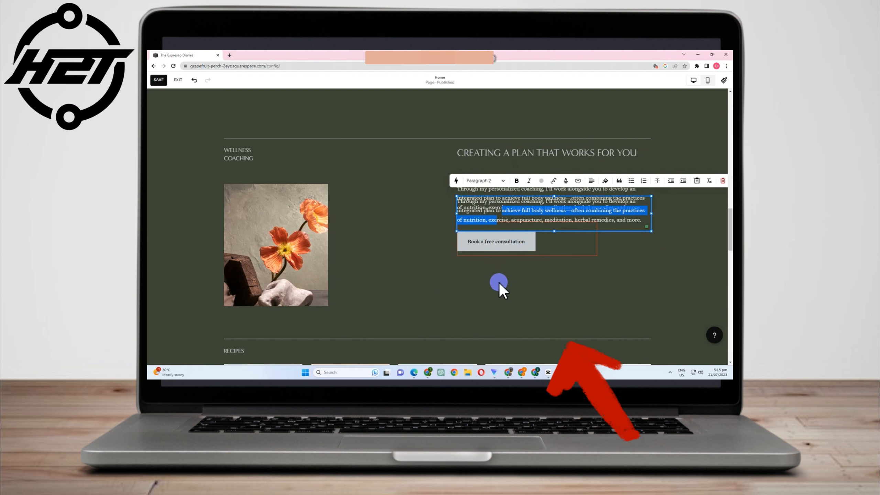
left_click(471, 200)
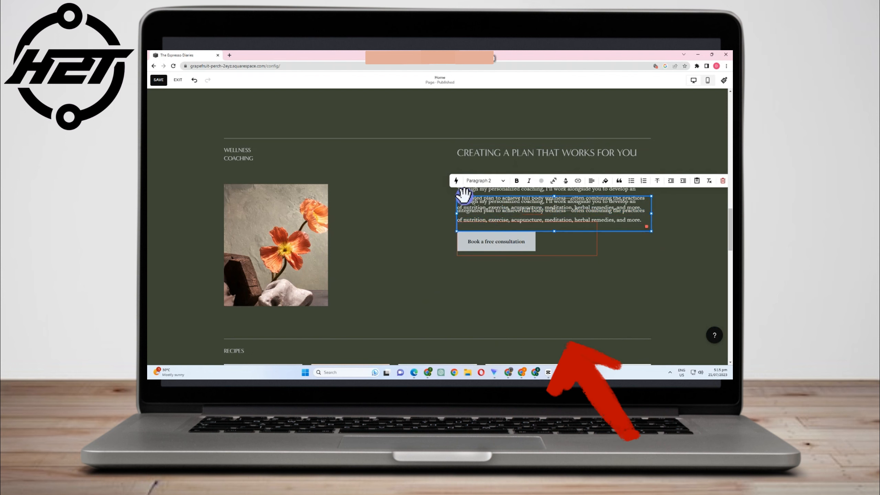
left_click(470, 271)
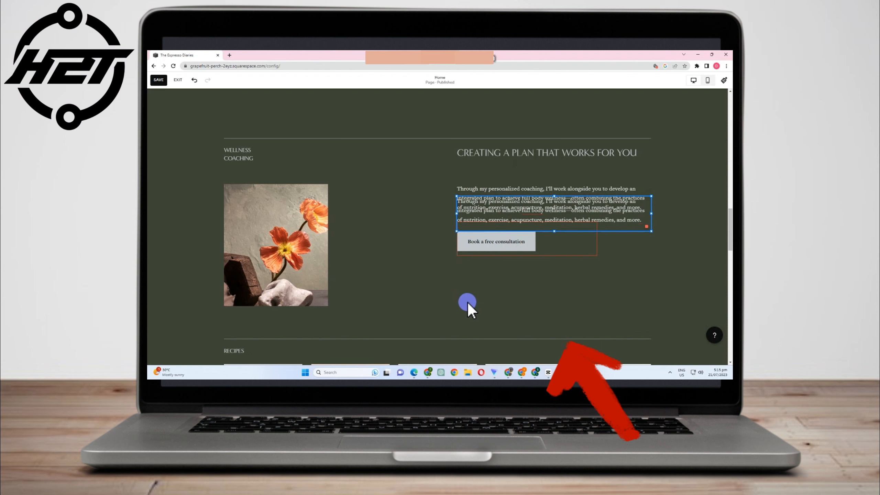
left_click_drag(471, 216, 471, 287)
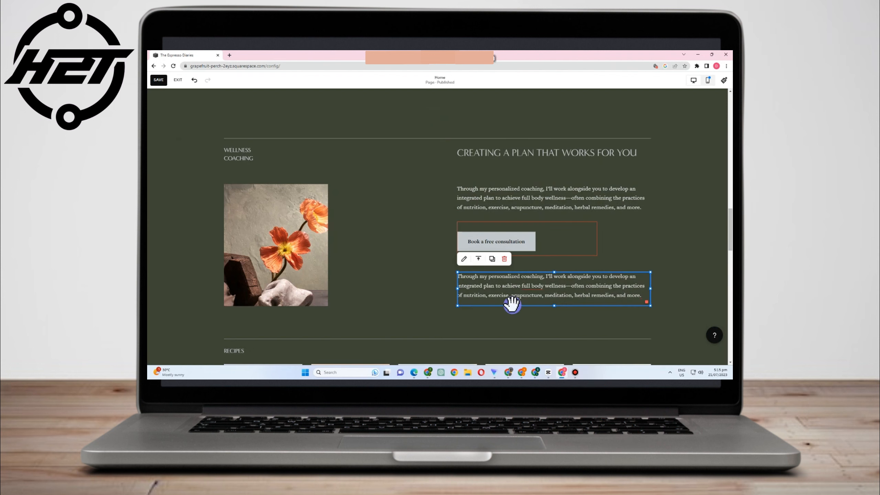
left_click(505, 259)
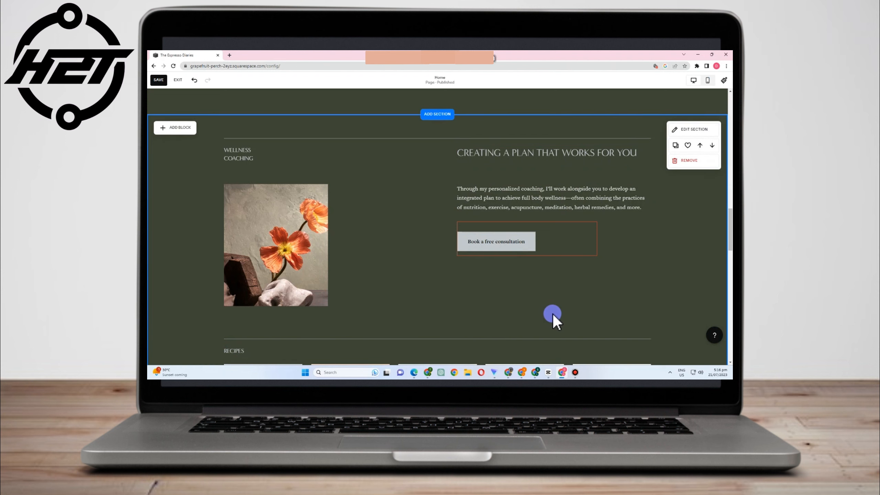
- Open Edit Section on the Wellness Coaching section to show its Format panel and grid
scroll(552, 314, "up", 1)
scroll(552, 312, "up", 8)
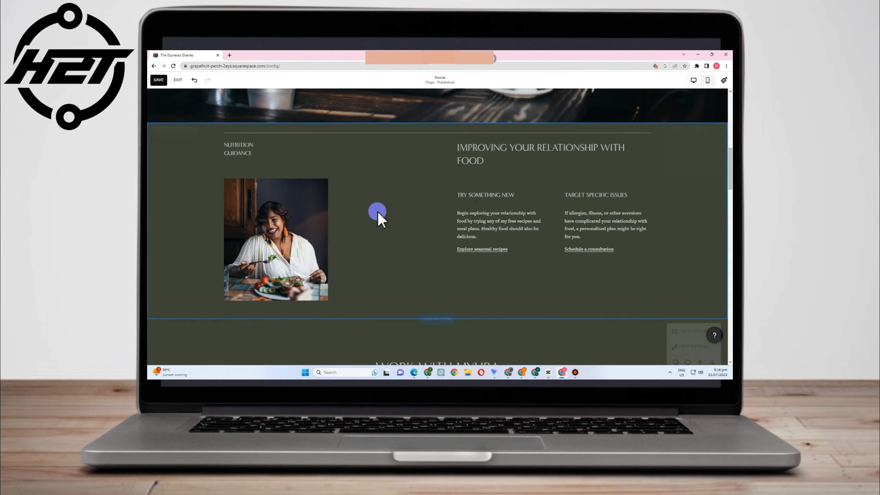
scroll(452, 259, "down", 2)
scroll(452, 259, "down", 9)
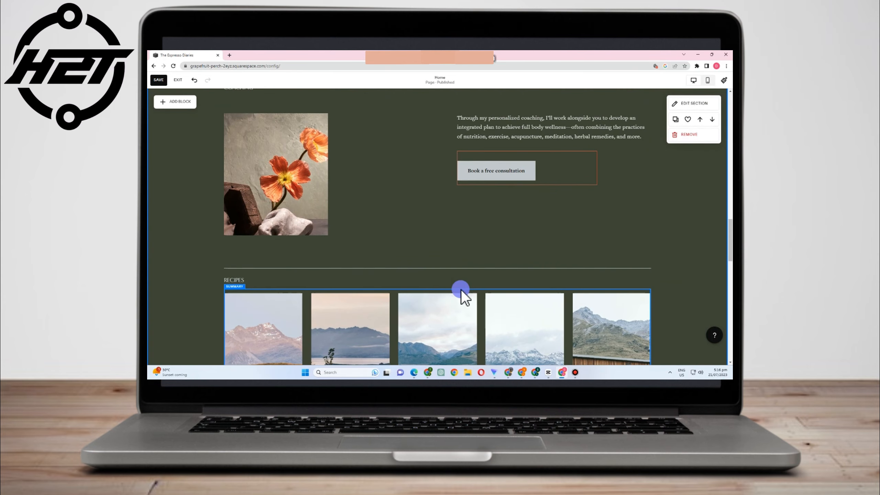
scroll(460, 294, "up", 3)
scroll(362, 303, "down", 1)
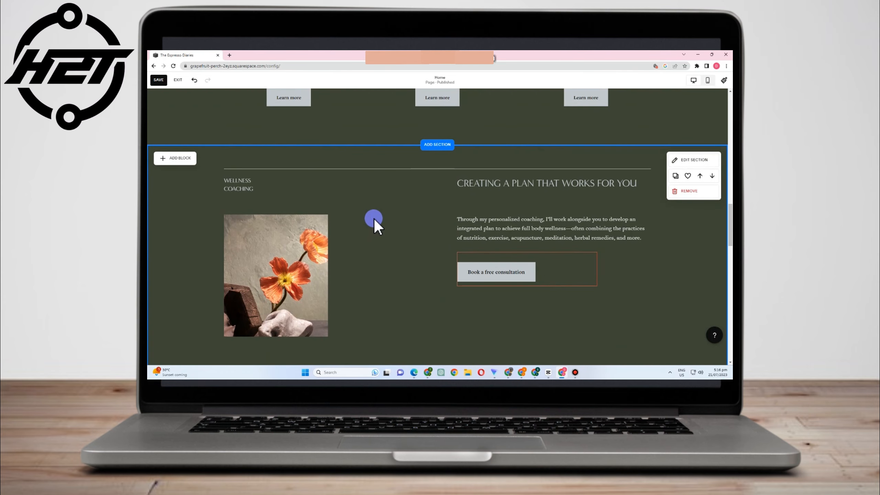
scroll(482, 140, "down", 2)
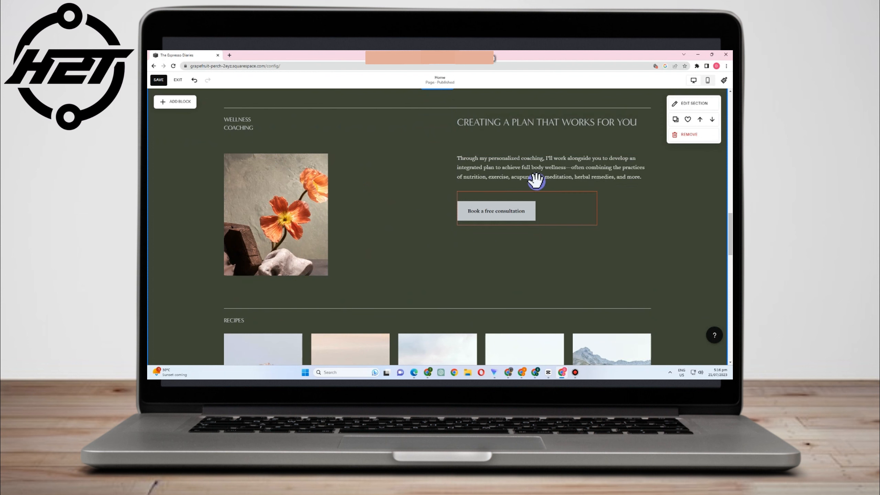
left_click(694, 103)
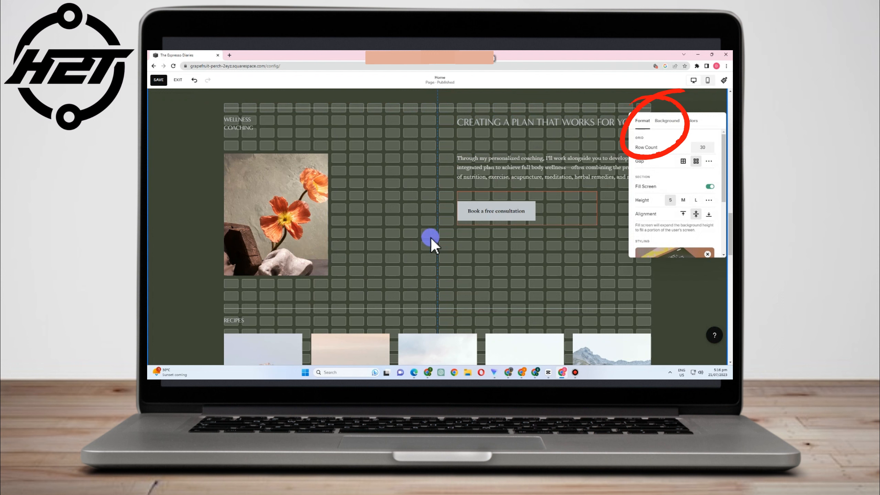
- Reposition the flower image, WELLNESS COACHING label, button and paragraph, then shrink the image
left_click_drag(293, 216, 316, 189)
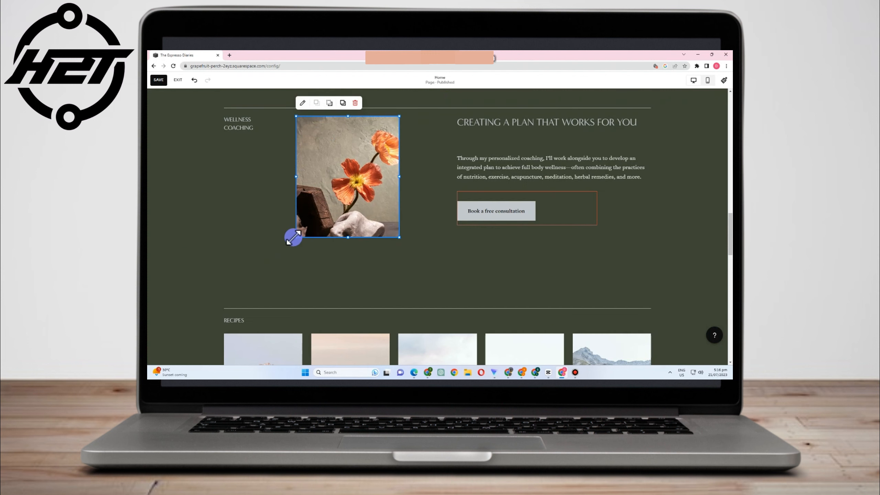
left_click_drag(294, 237, 278, 288)
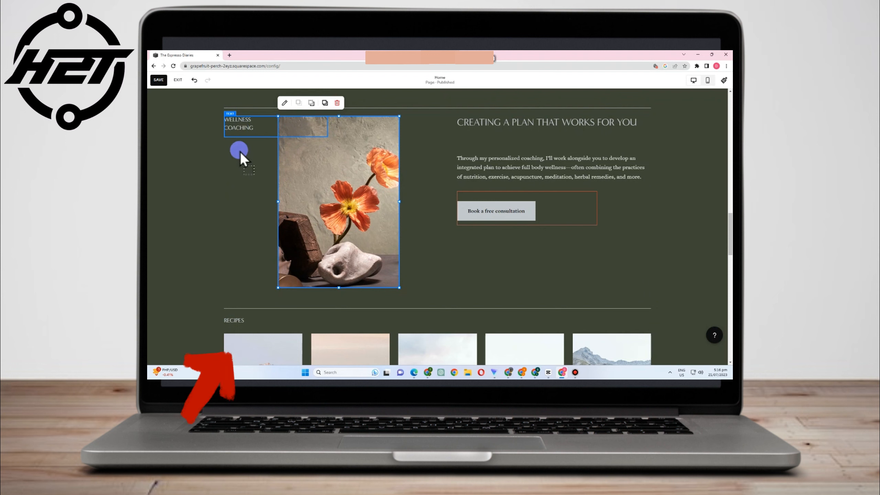
left_click_drag(241, 154, 241, 294)
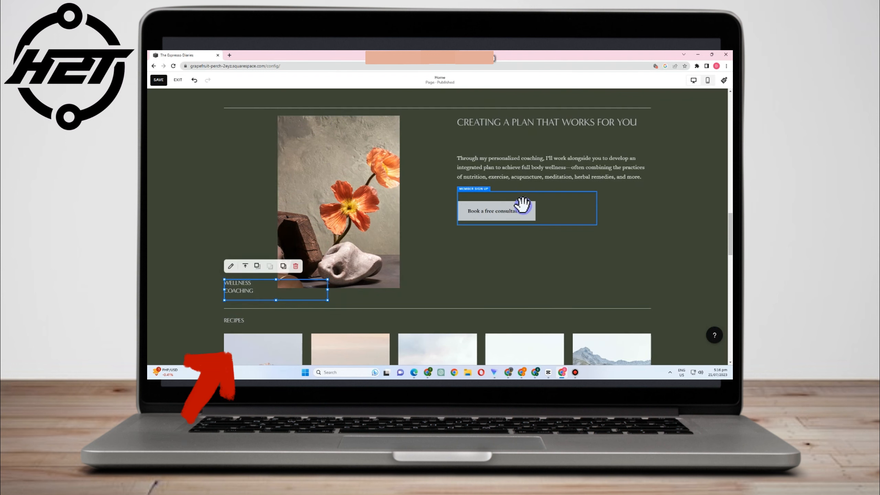
left_click_drag(535, 230, 536, 272)
left_click_drag(519, 169, 518, 228)
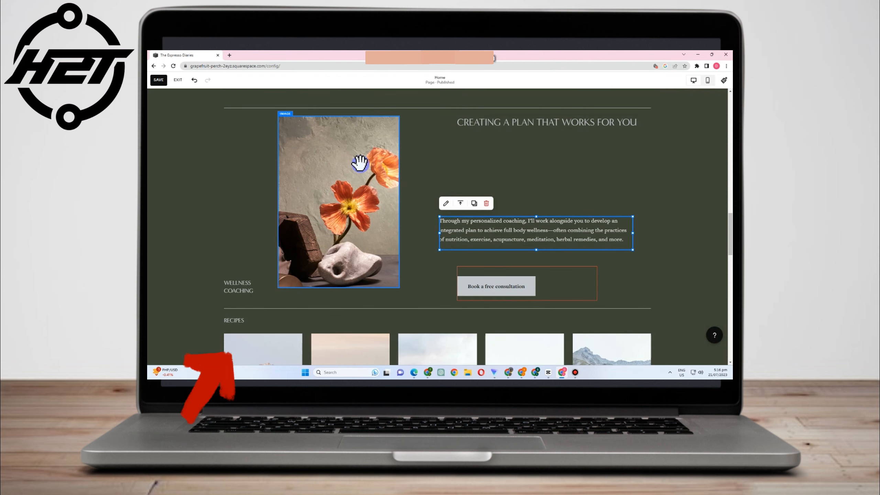
left_click(285, 133)
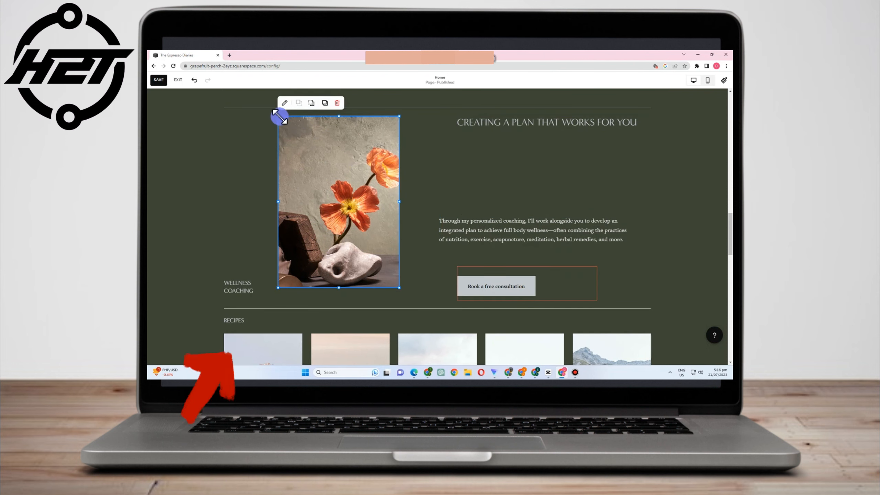
left_click_drag(286, 127, 305, 154)
- Place the heading top-left, paragraph and button beside the image, enlarge the label, then preview on phone
left_click_drag(508, 123, 288, 124)
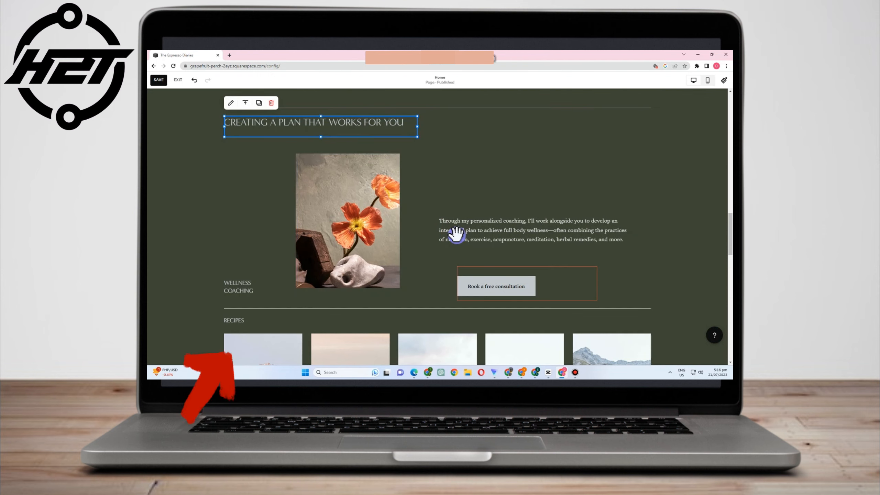
left_click_drag(502, 235, 482, 182)
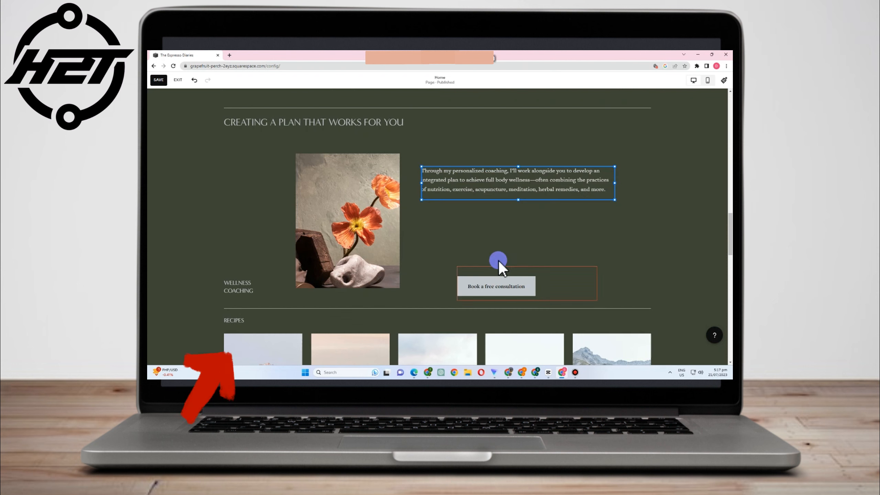
left_click_drag(494, 274, 488, 229)
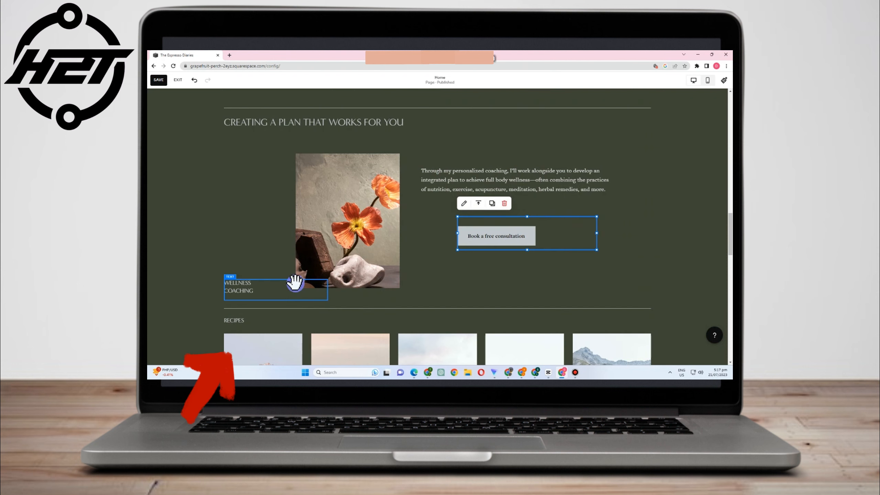
left_click(310, 282)
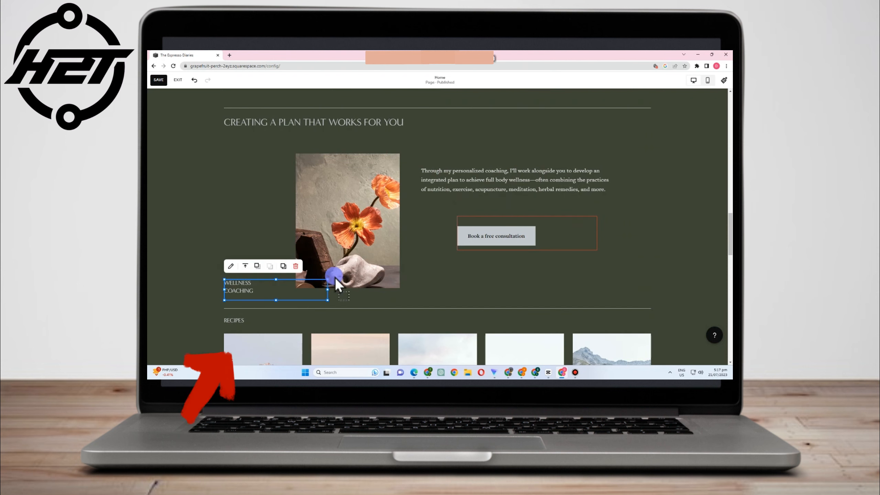
left_click_drag(336, 279, 384, 266)
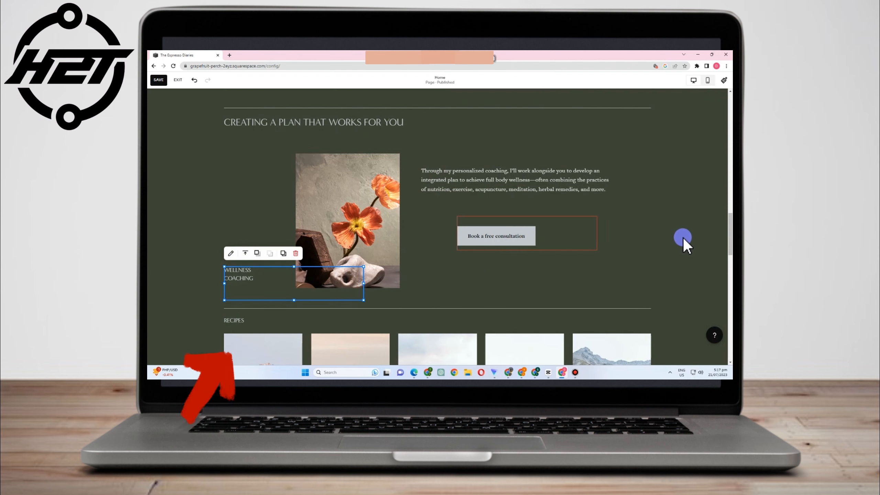
left_click(681, 240)
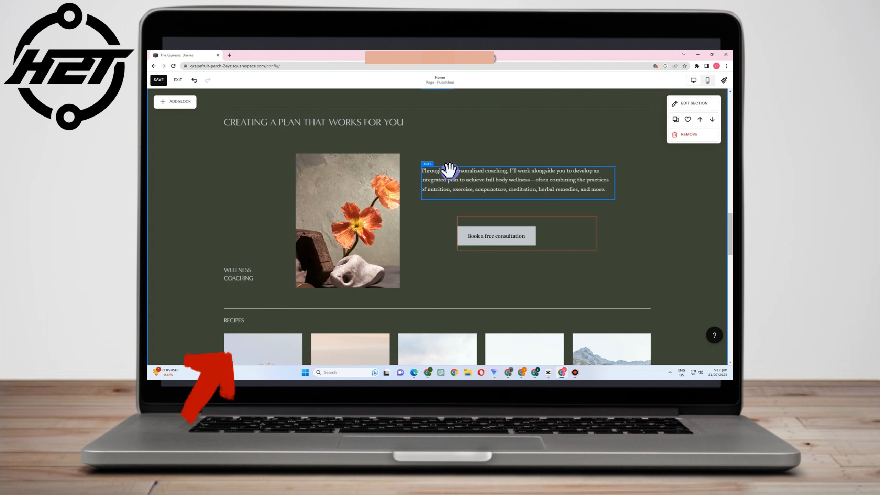
left_click(707, 81)
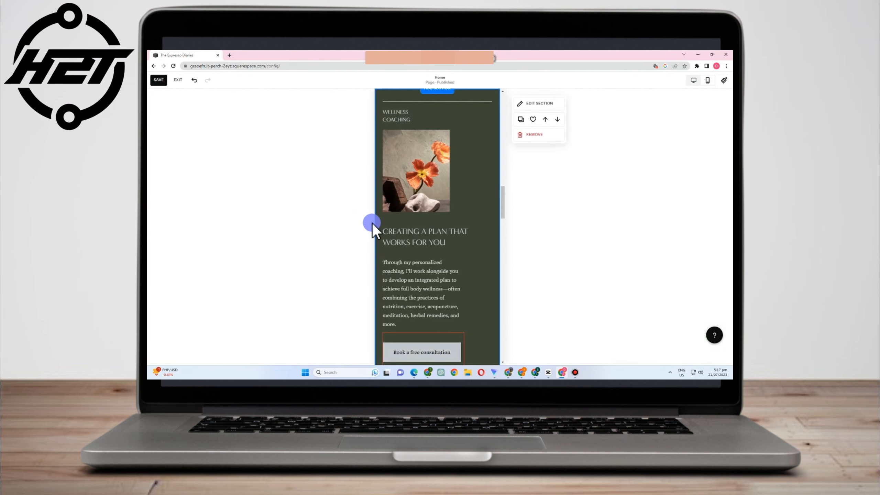
- Scroll through the coaching section in mobile preview, then switch back to desktop view
scroll(482, 298, "down", 4)
scroll(480, 295, "up", 5)
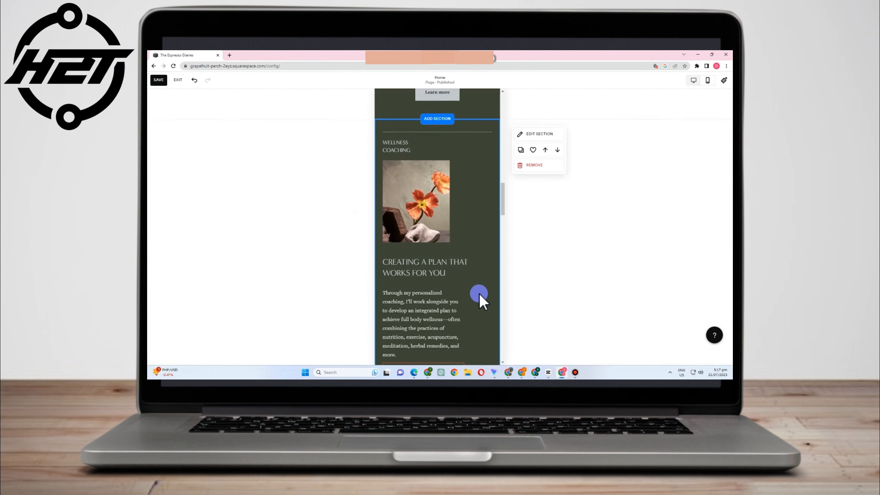
scroll(480, 295, "down", 3)
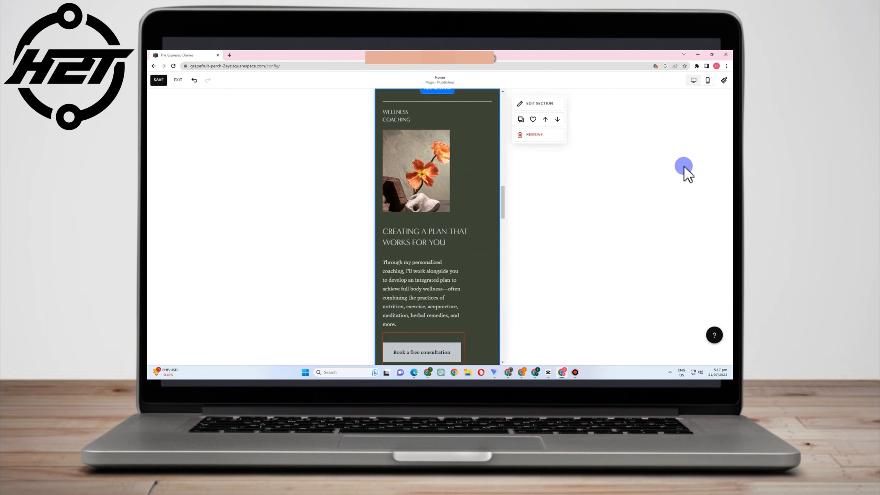
left_click(694, 80)
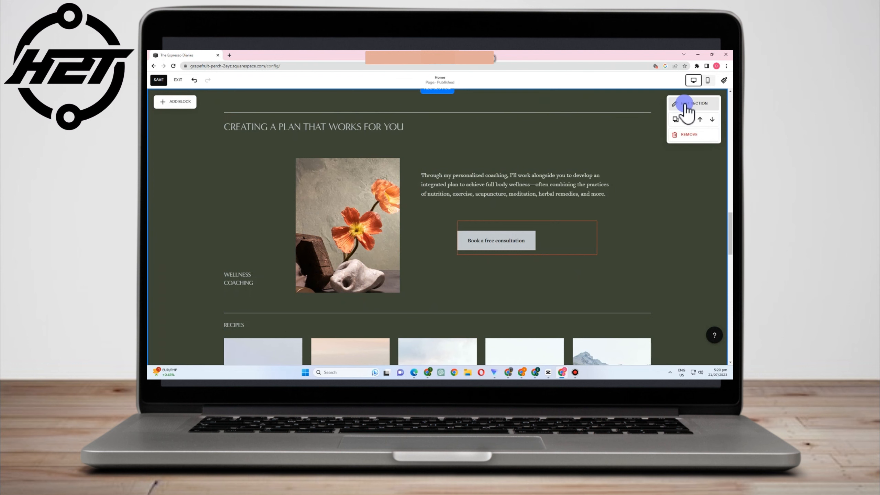
- In the section's Format settings, keep grid gaps on and raise the horizontal gap to maximum
left_click(686, 104)
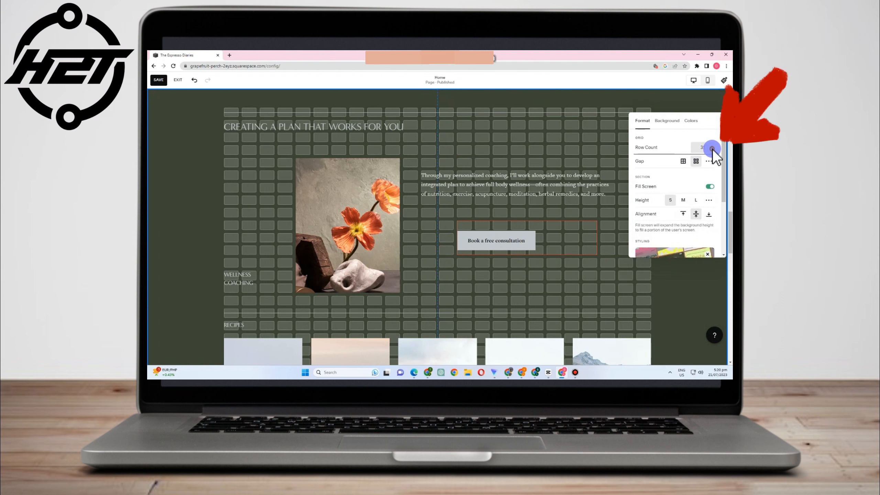
left_click(684, 161)
scroll(508, 205, "down", 3)
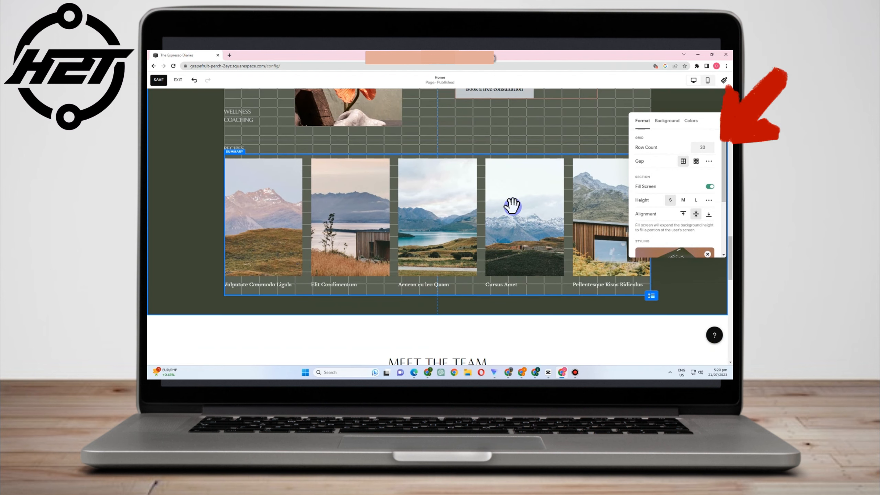
scroll(525, 212, "up", 3)
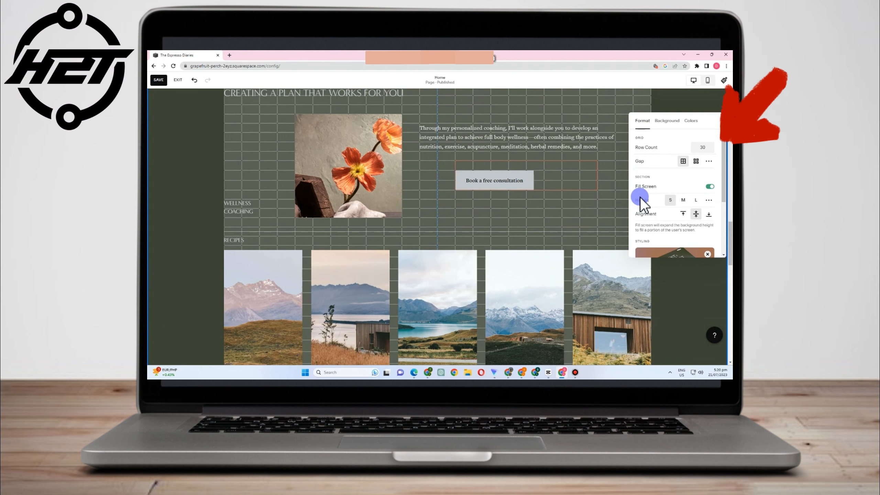
left_click(696, 161)
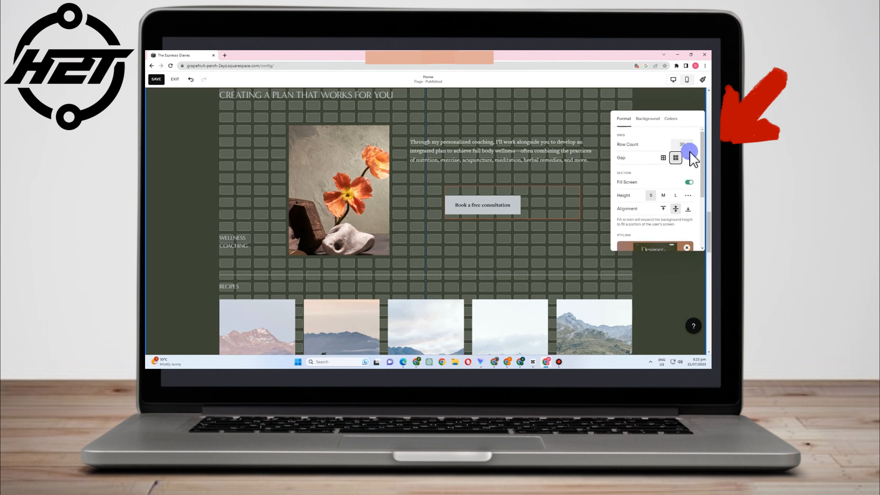
left_click(689, 157)
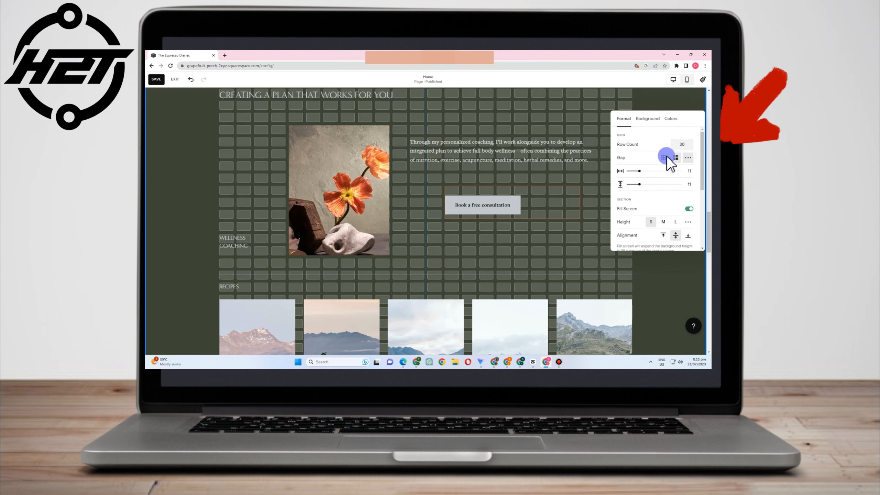
mouse_move(652, 170)
left_mouse_down()
mouse_move(694, 175)
mouse_move(648, 170)
mouse_move(647, 183)
mouse_move(673, 184)
mouse_move(649, 182)
left_mouse_up()
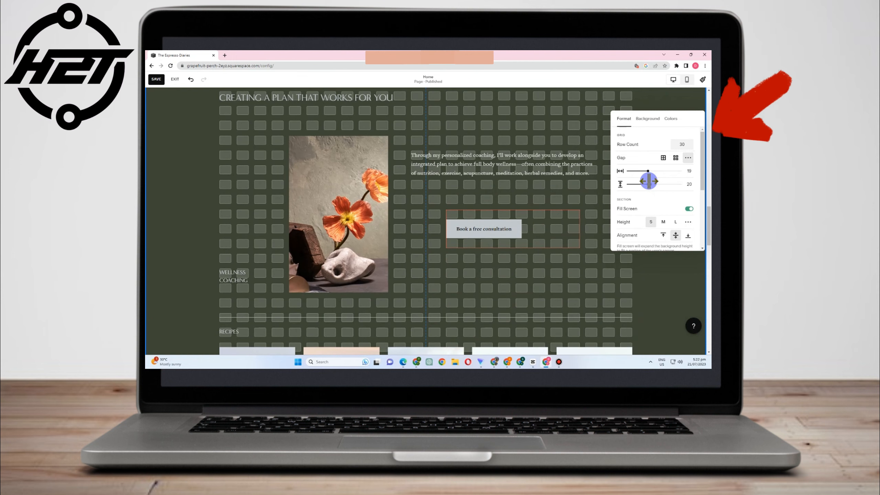
- Keep Fill Screen on, set a custom section height of 8, and centre the content vertically
left_click(688, 209)
left_click(691, 209)
left_click(664, 222)
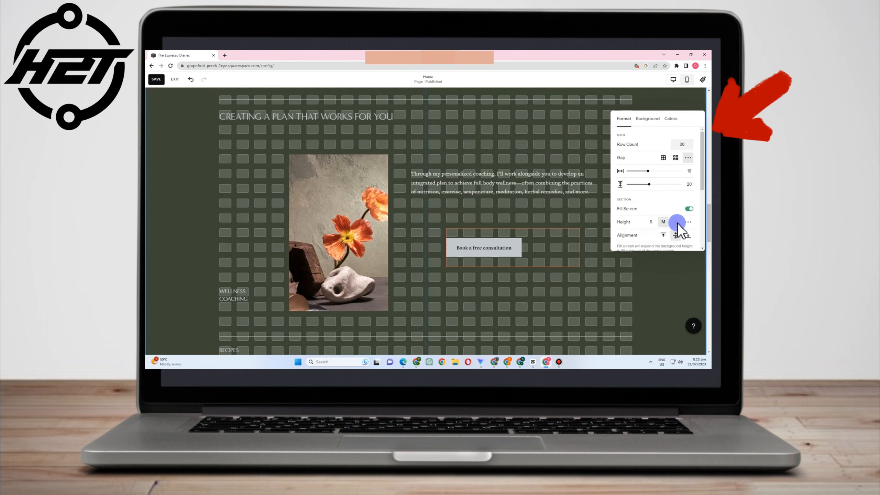
left_click(676, 222)
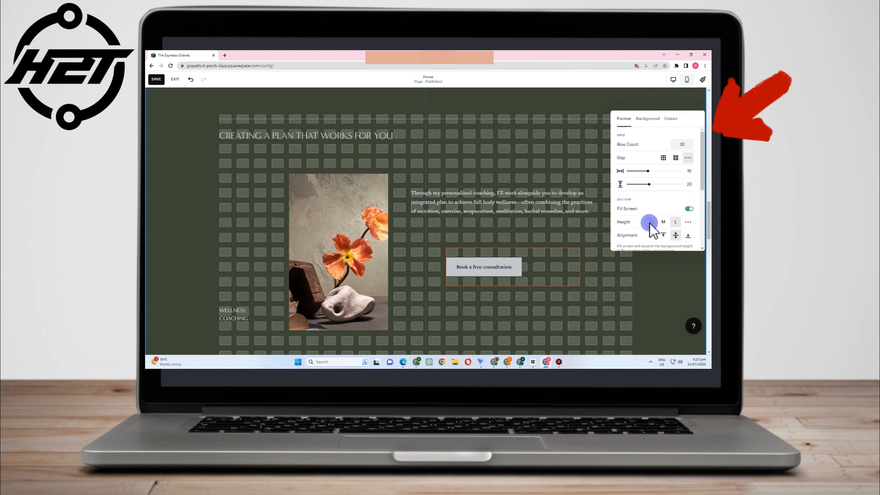
left_click(649, 222)
left_click(688, 222)
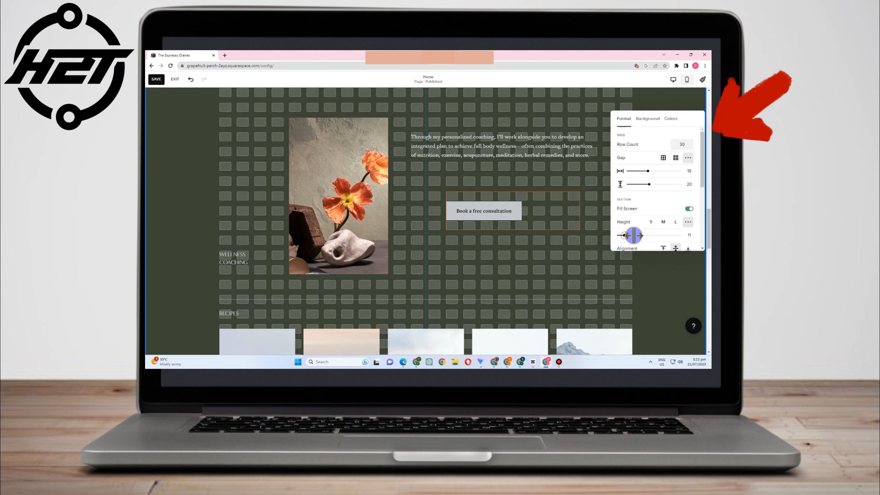
left_click_drag(634, 235, 622, 235)
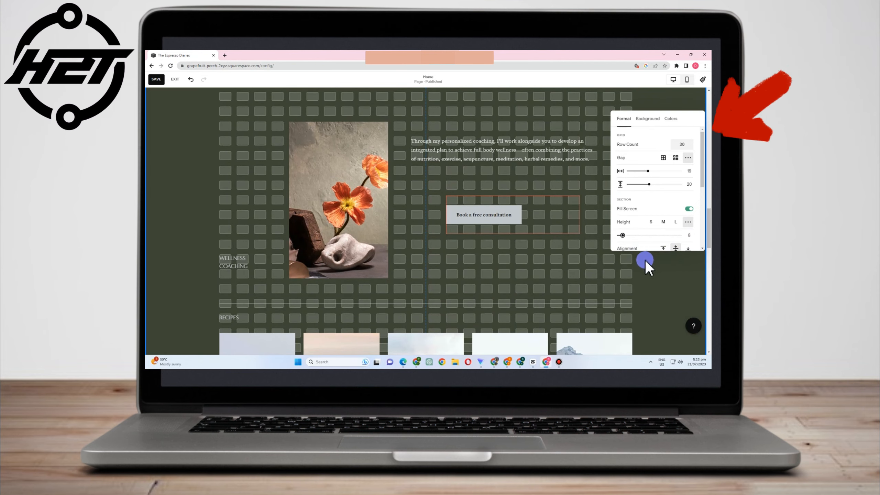
scroll(649, 222, "down", 2)
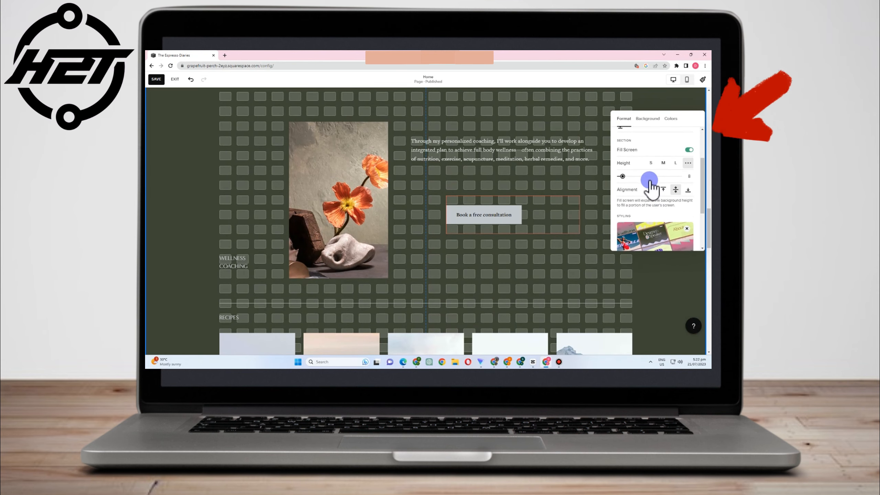
left_click(676, 190)
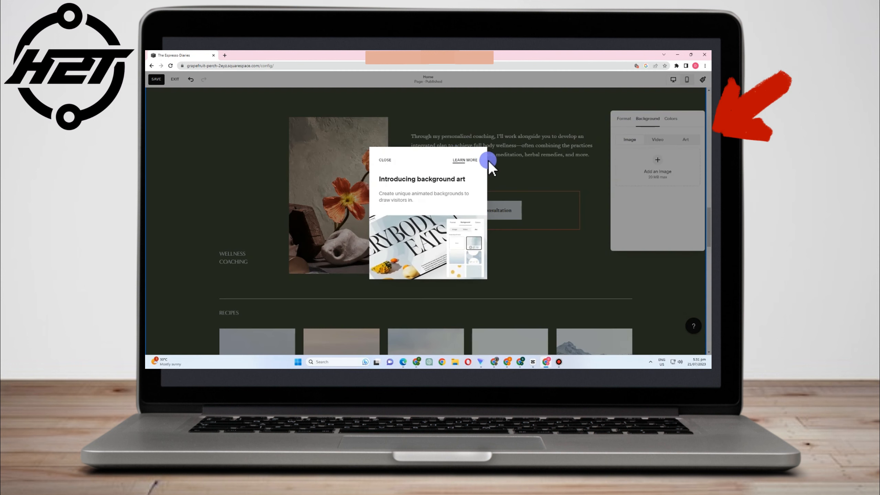
left_click(387, 163)
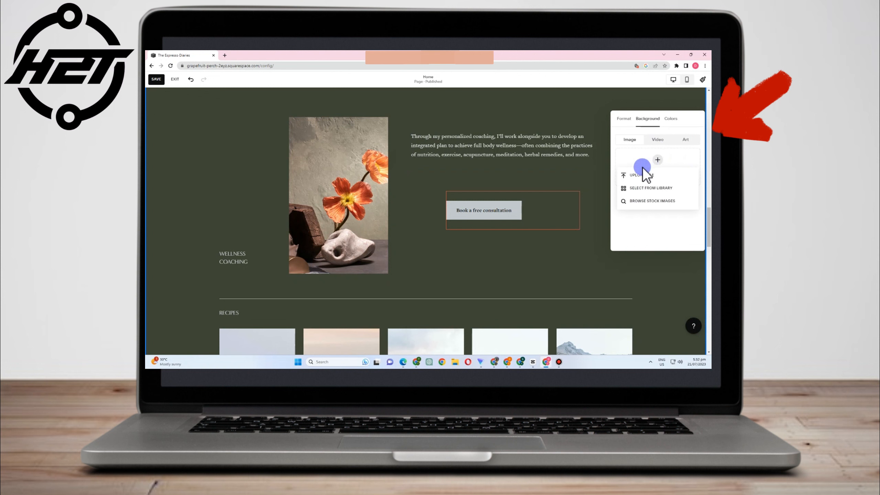
left_click(643, 173)
left_click(399, 158)
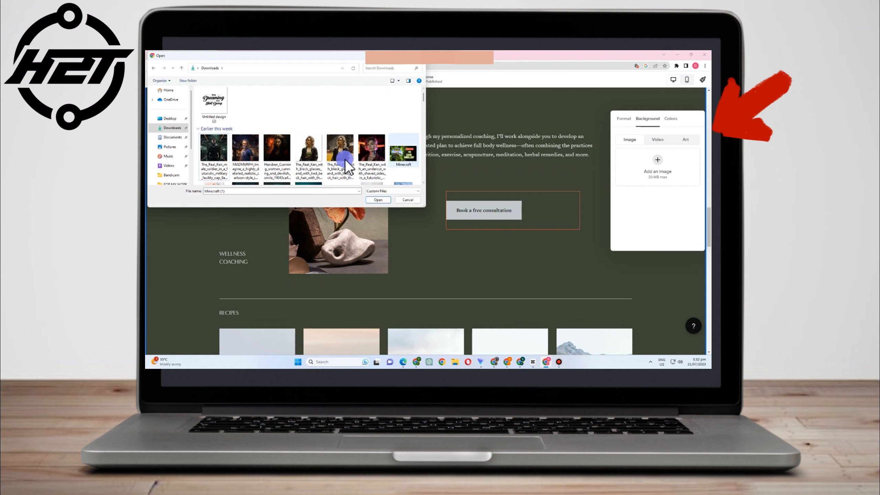
right_click(403, 152)
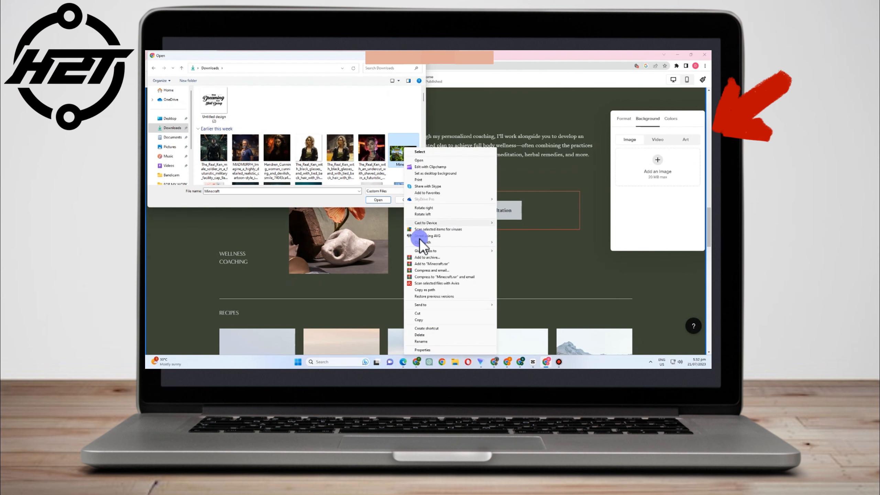
left_click(434, 335)
left_click(408, 200)
left_click(656, 139)
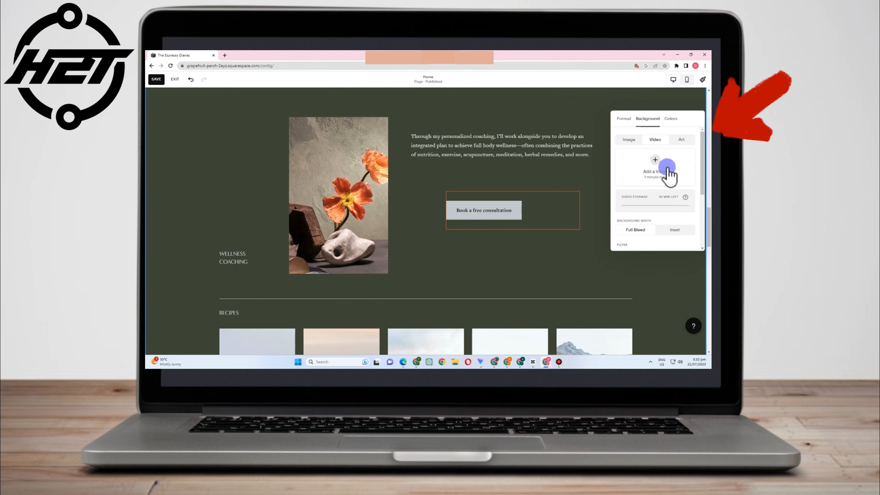
scroll(660, 200, "down", 3)
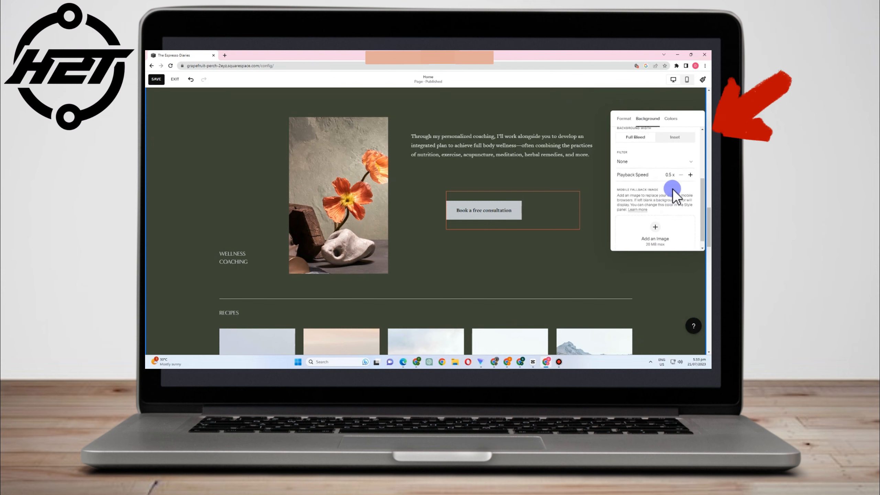
scroll(663, 196, "up", 3)
left_click(681, 140)
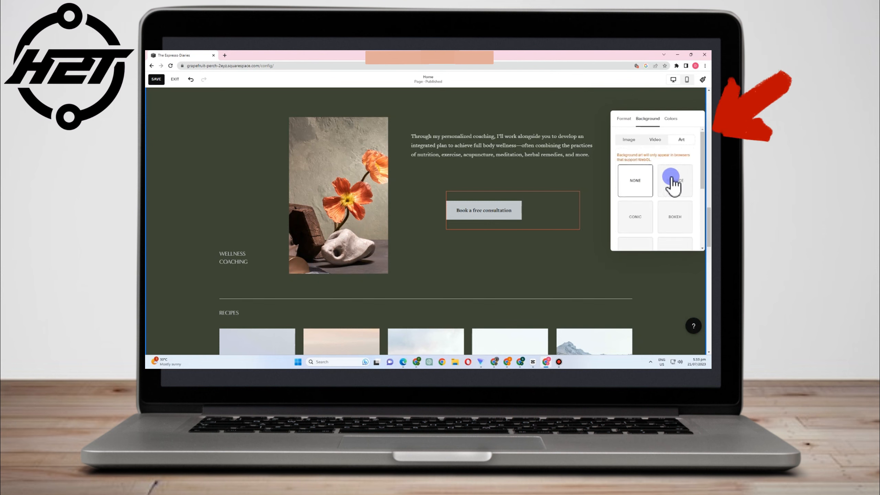
scroll(673, 183, "down", 2)
left_click(676, 158)
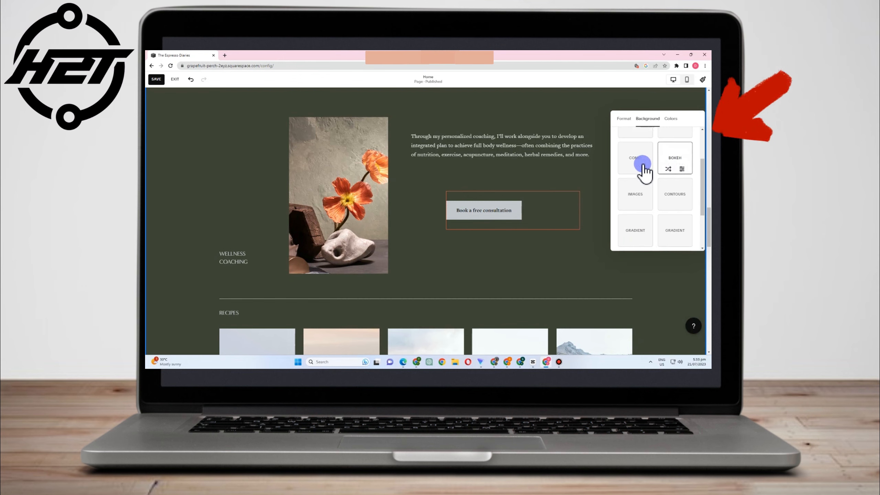
left_click(641, 165)
left_click(637, 200)
left_click(670, 201)
scroll(672, 206, "down", 2)
left_click(669, 175)
left_click(627, 177)
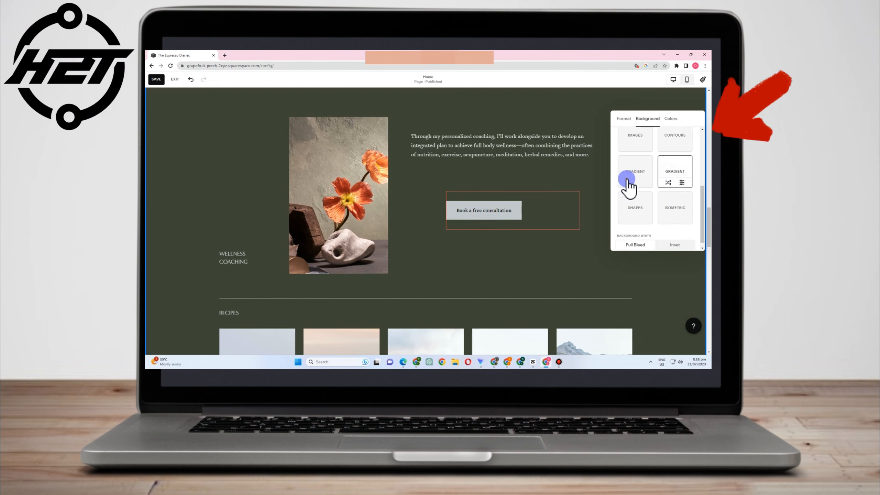
scroll(652, 230, "down", 1)
scroll(683, 210, "up", 4)
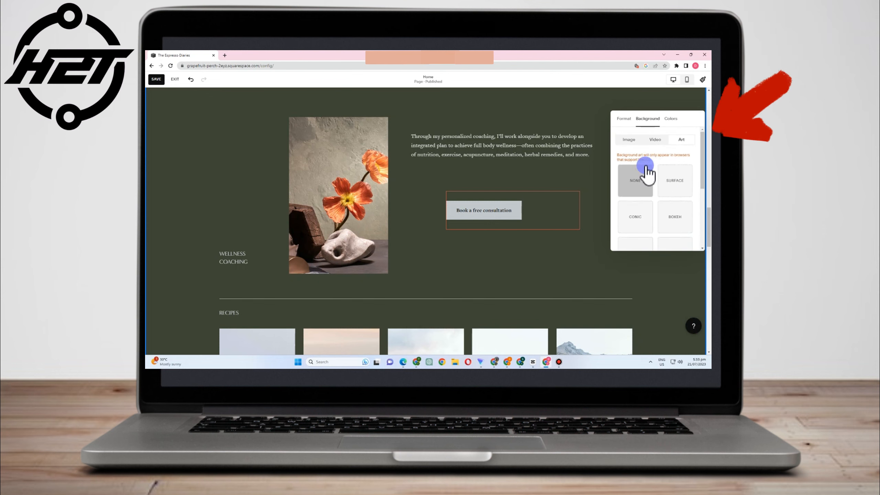
left_click(589, 281)
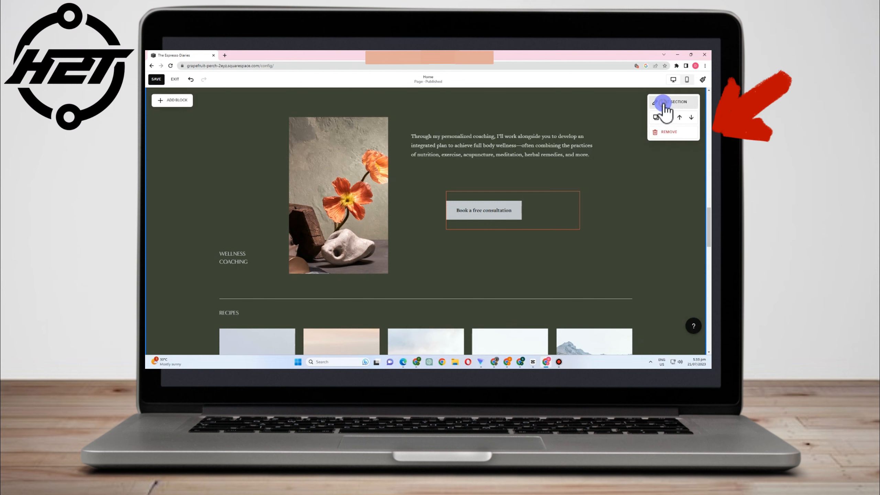
- Apply the Surface art background with a dark green second colour
left_click(663, 104)
left_click(648, 119)
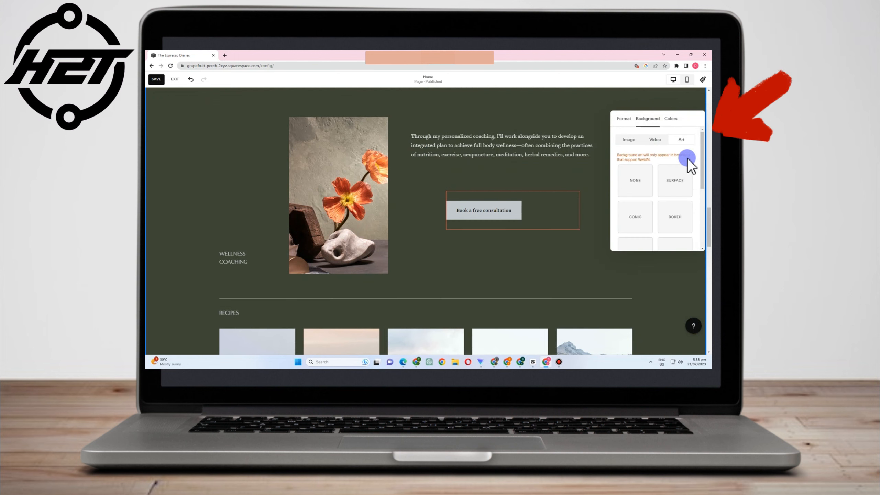
left_click(668, 186)
left_click(681, 192)
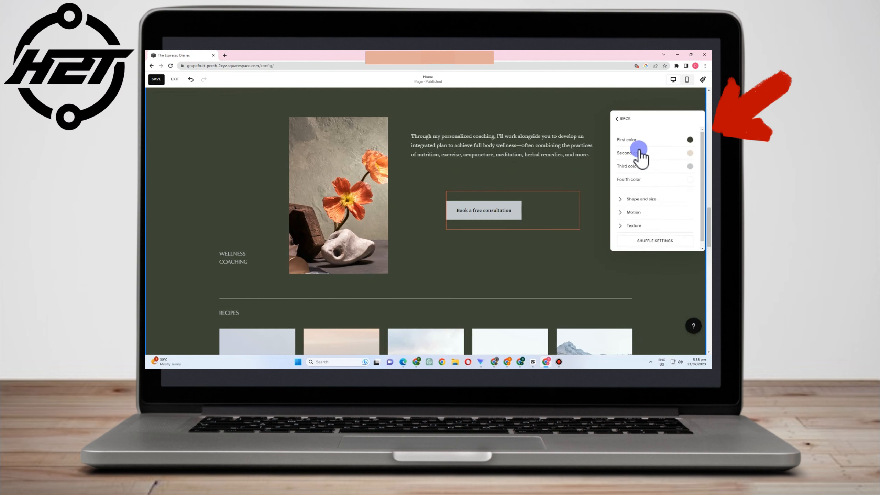
left_click(679, 157)
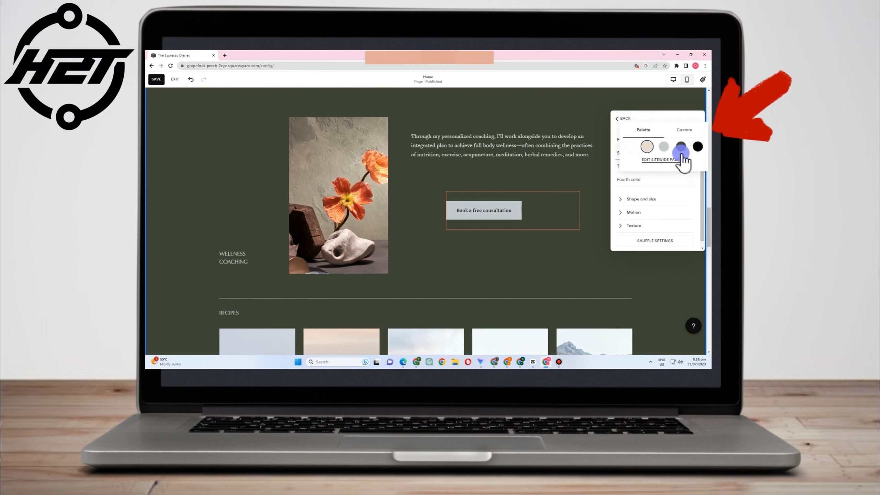
left_click(663, 147)
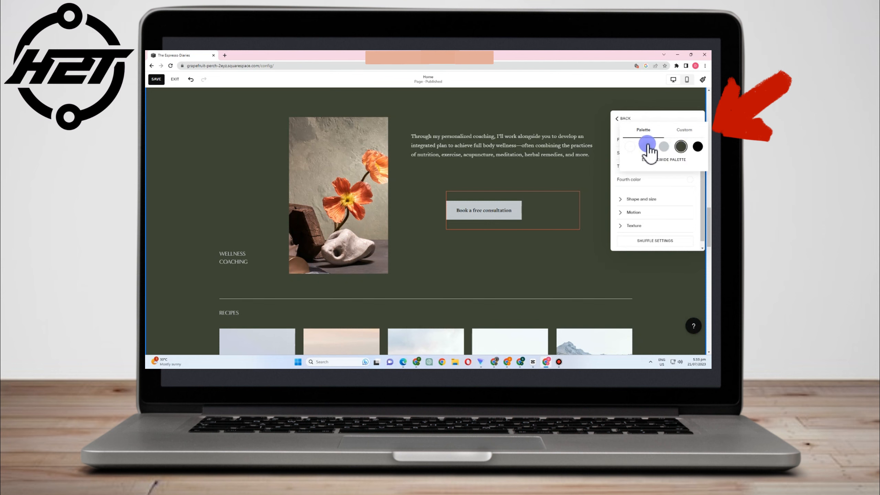
left_click(681, 146)
left_click(683, 131)
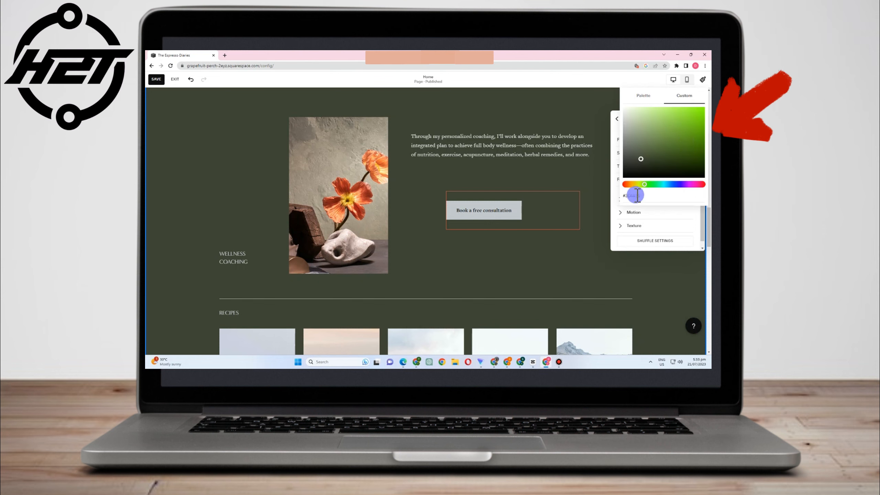
left_click(642, 90)
- Set the Surface art's height to a custom value of 65
left_click(627, 213)
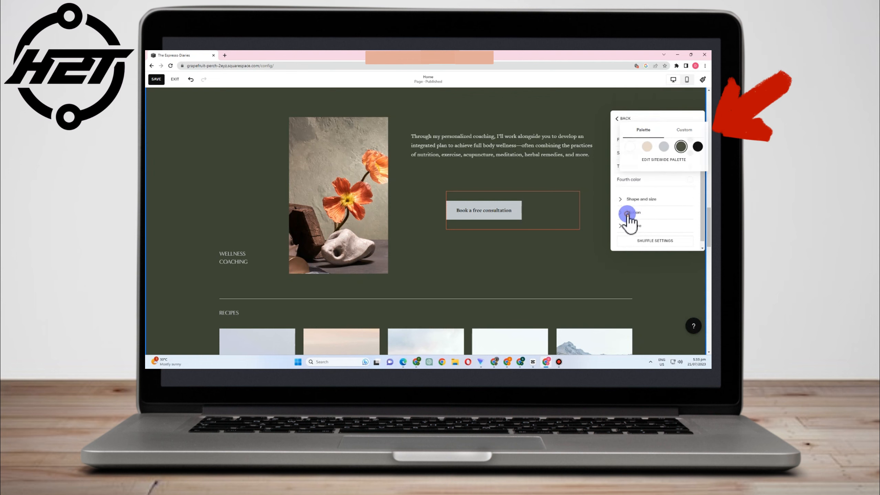
left_click(629, 200)
left_click(632, 217)
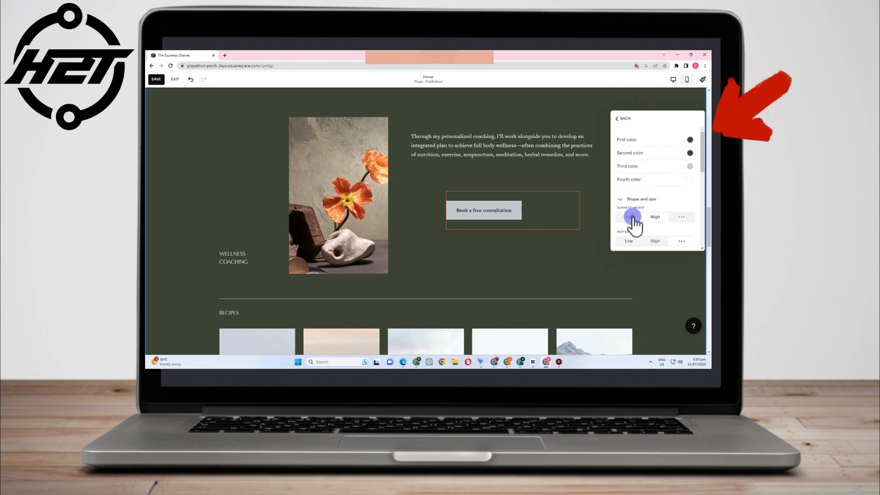
left_click(681, 217)
mouse_move(667, 231)
left_mouse_down()
mouse_move(621, 230)
mouse_move(652, 232)
left_mouse_up()
scroll(655, 215, "down", 4)
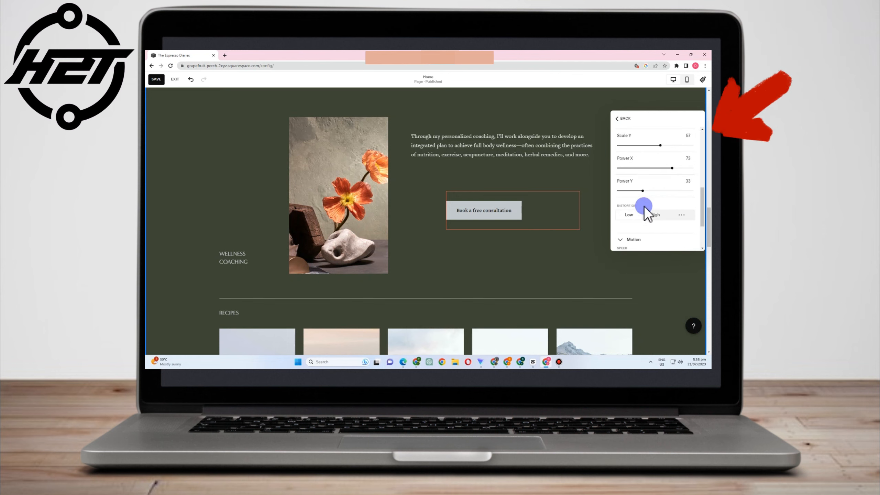
scroll(645, 207, "down", 2)
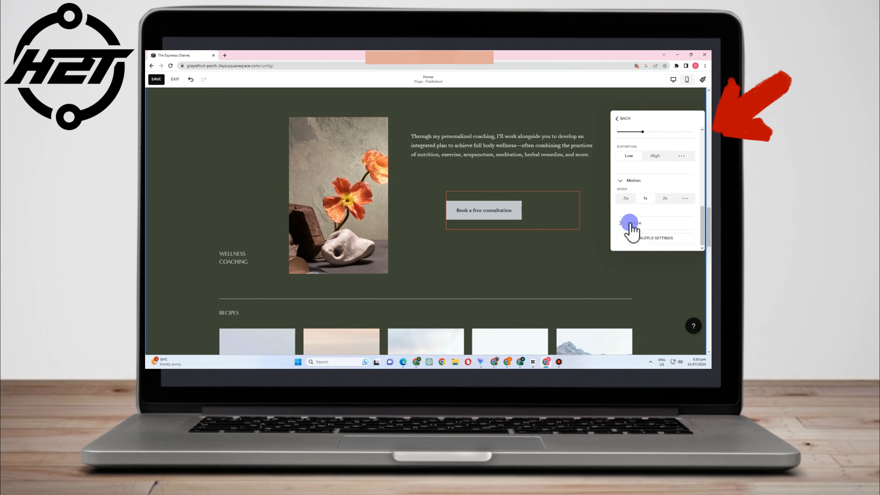
- Apply the Lightest 1 colour theme to the section
left_click(623, 119)
left_click(671, 119)
left_click(656, 155)
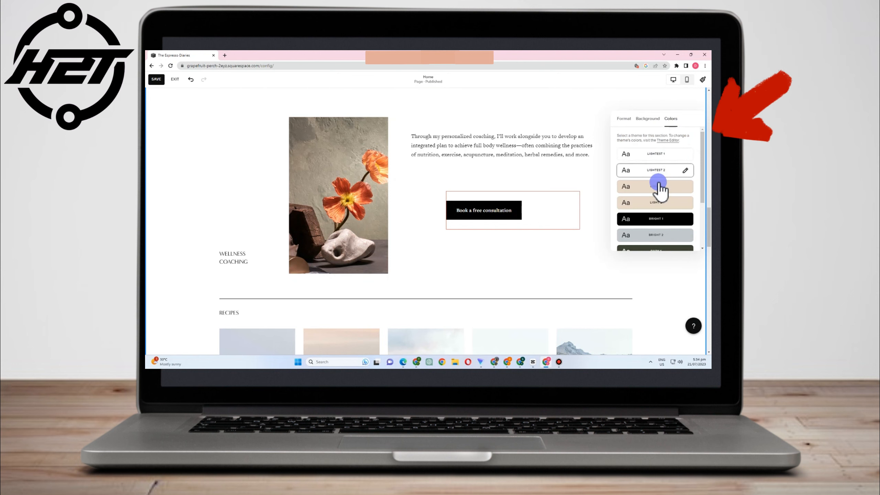
- Try the Light 1 and Dark 1 themes, settle on Dark 2, and close the colour settings
left_click(659, 187)
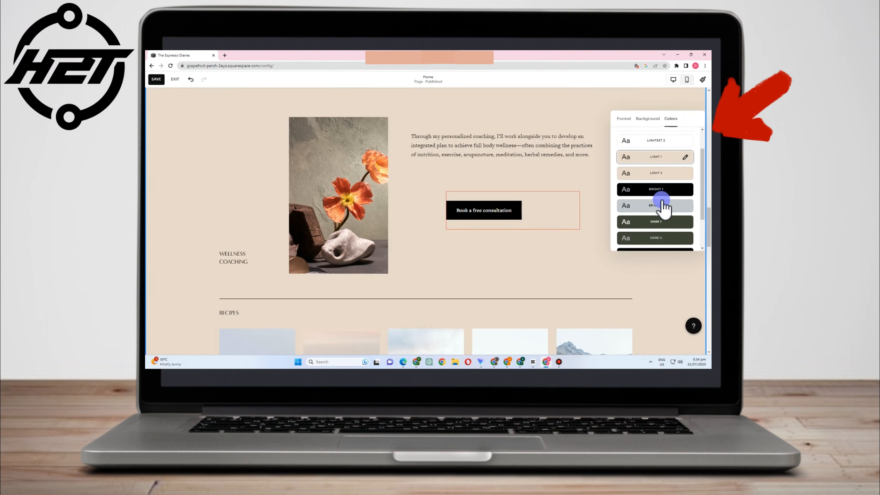
scroll(661, 198, "down", 2)
left_click(657, 178)
left_click(628, 198)
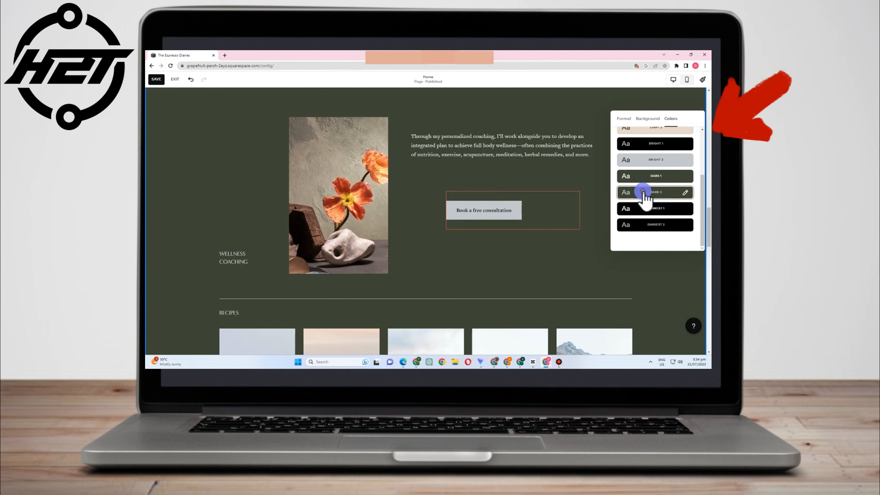
left_click(569, 262)
scroll(538, 260, "up", 15)
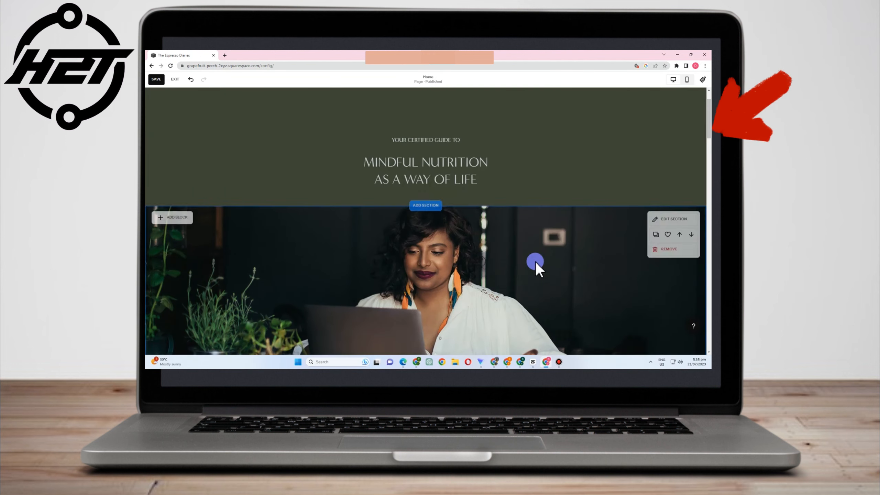
scroll(536, 267, "up", 3)
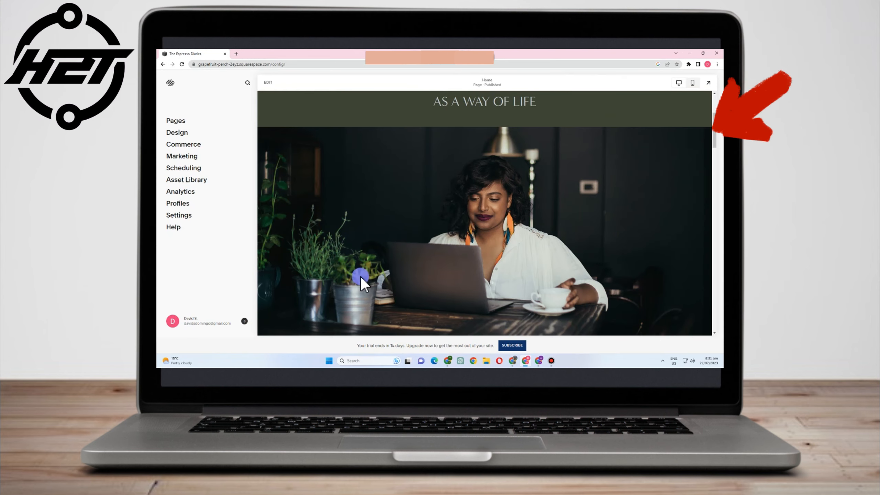
- Scroll down the Home page preview to review the dark green Wellness Coaching section
scroll(431, 292, "down", 10)
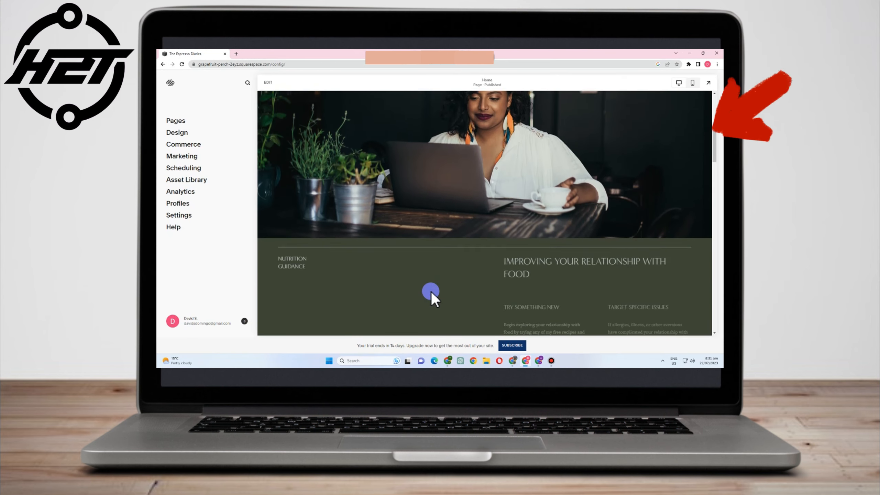
scroll(431, 291, "down", 5)
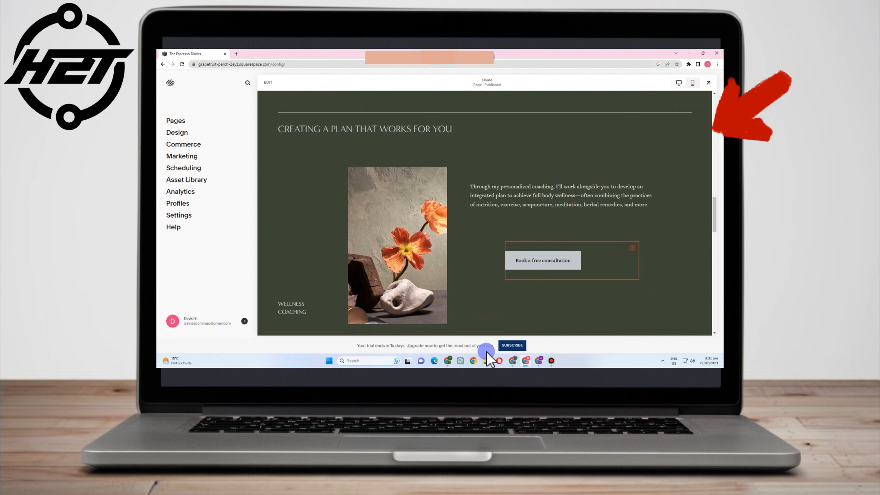
- Subscribe from the trial banner and switch the Select a Plan page to monthly billing
left_click(518, 345)
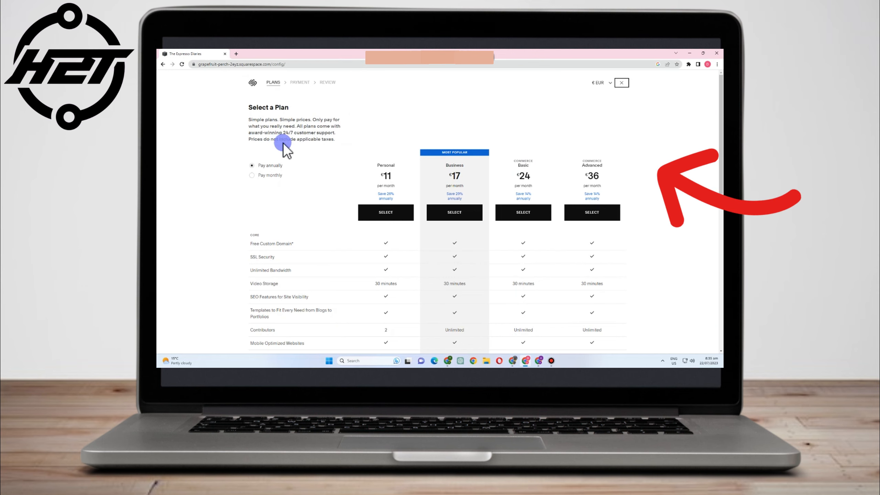
left_click(252, 176)
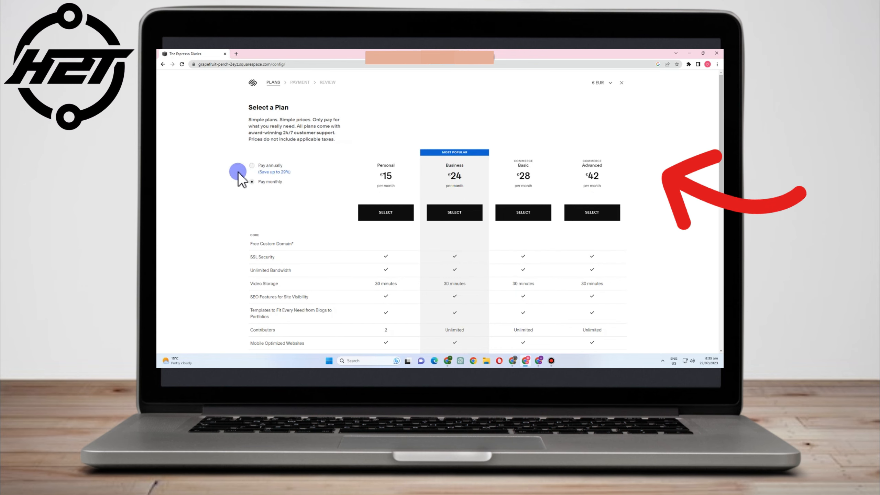
left_click_drag(259, 166, 303, 177)
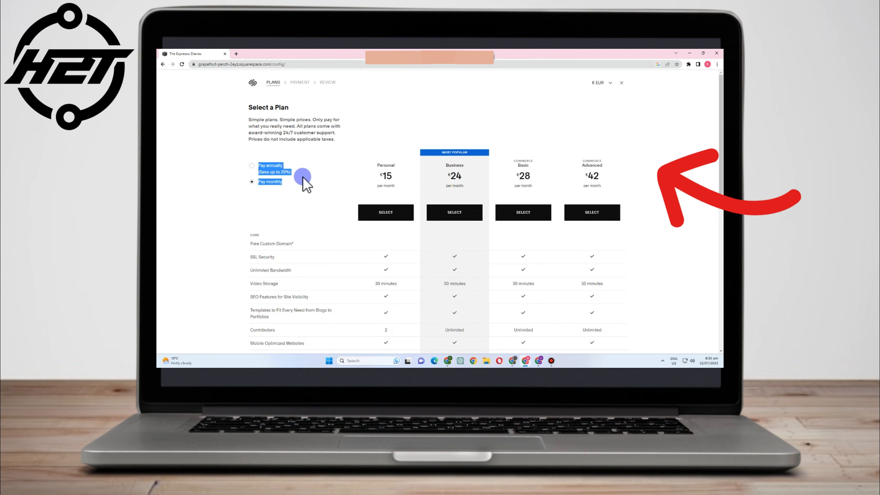
left_click(255, 167)
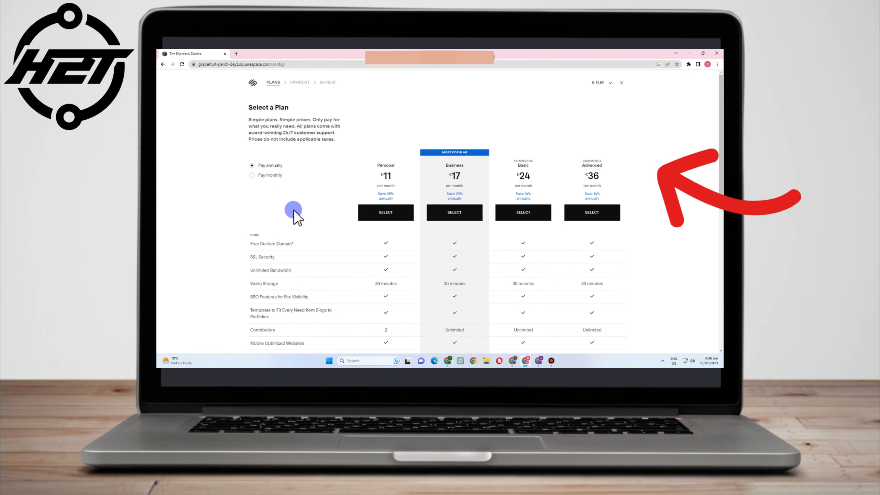
scroll(289, 203, "down", 3)
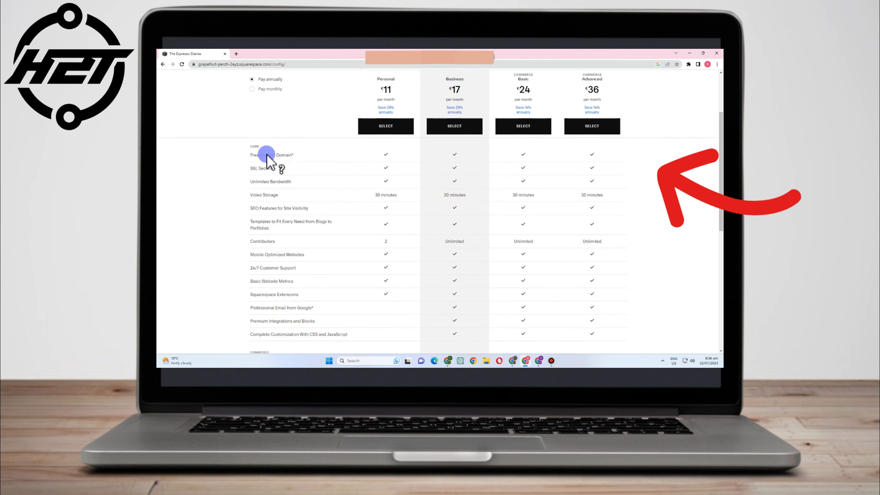
mouse_move(268, 158)
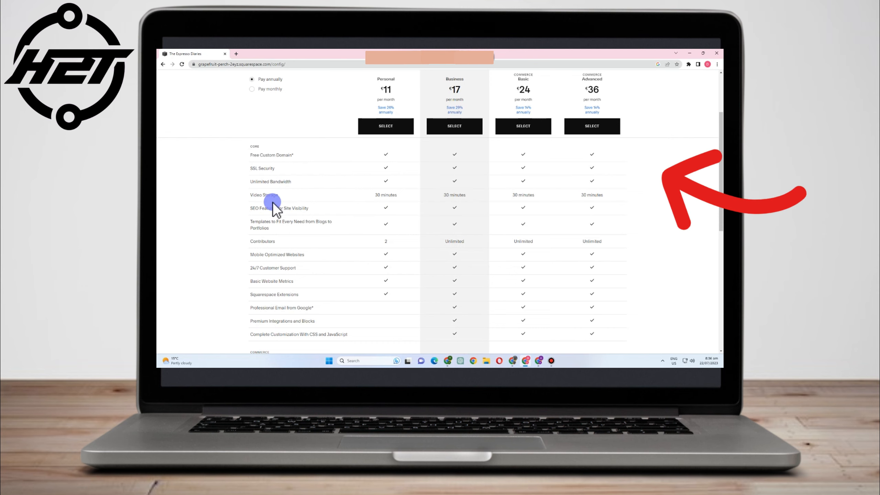
mouse_move(283, 211)
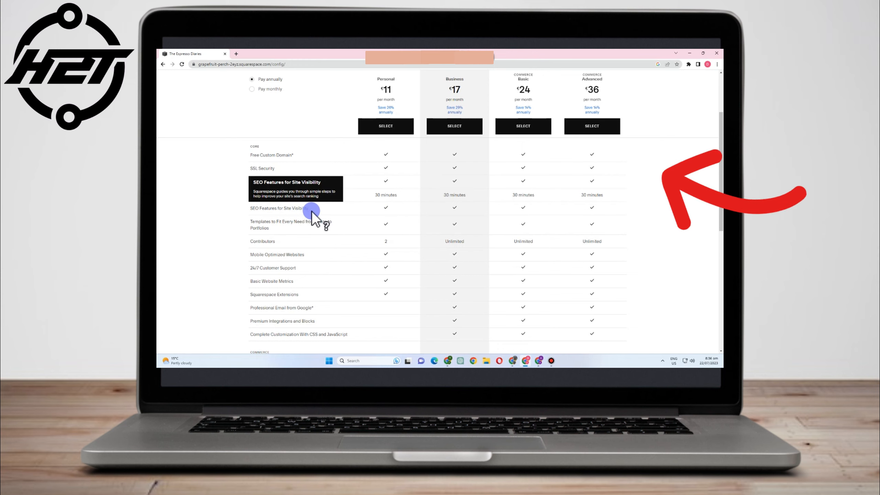
mouse_move(268, 226)
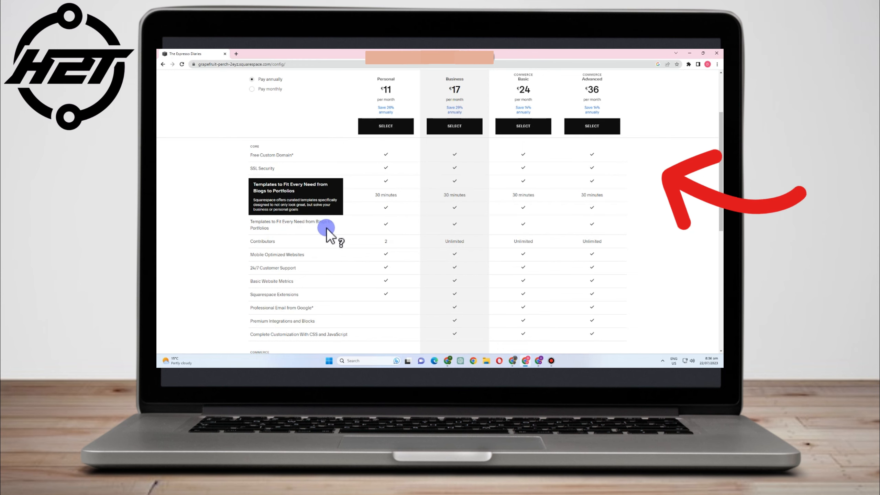
mouse_move(252, 243)
scroll(262, 247, "down", 1)
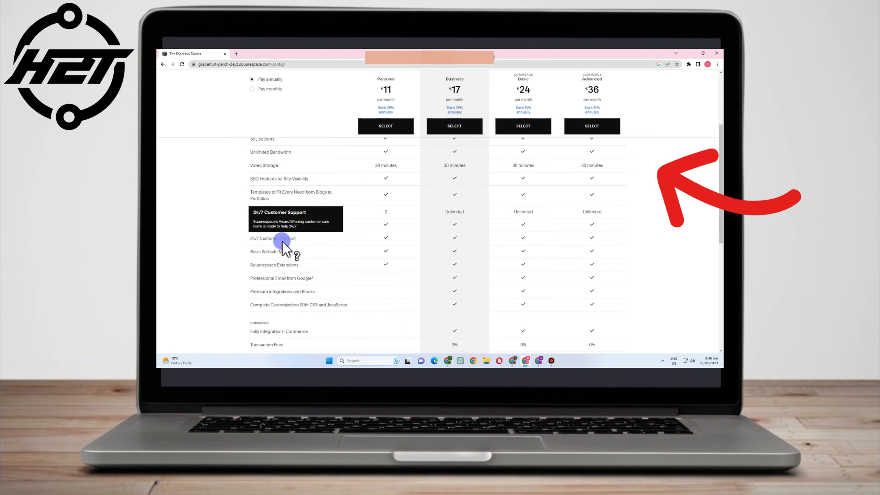
mouse_move(274, 253)
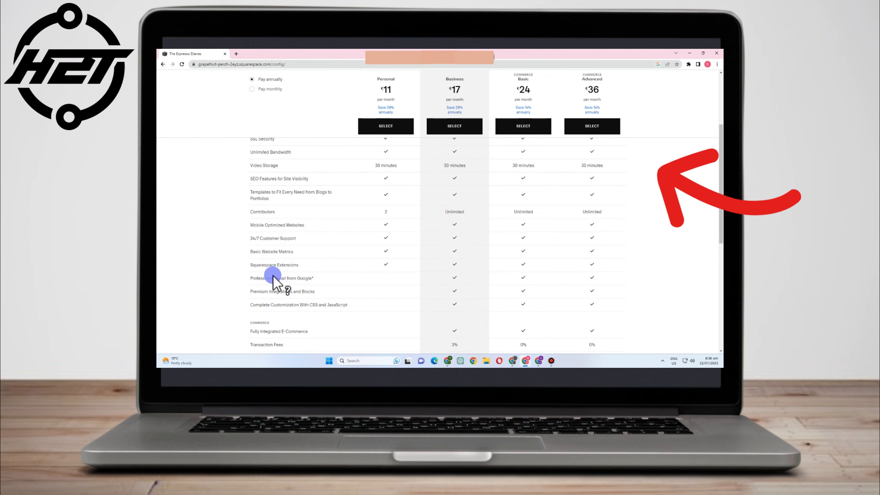
mouse_move(274, 295)
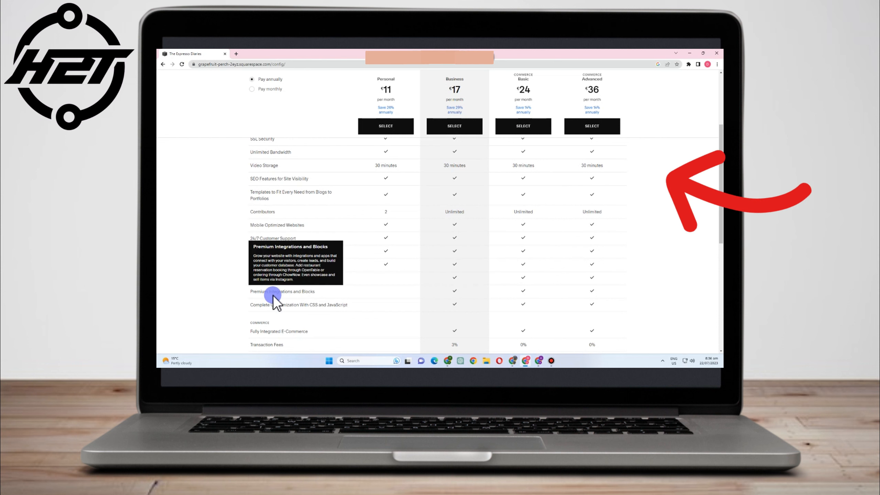
scroll(273, 295, "down", 1)
mouse_move(272, 275)
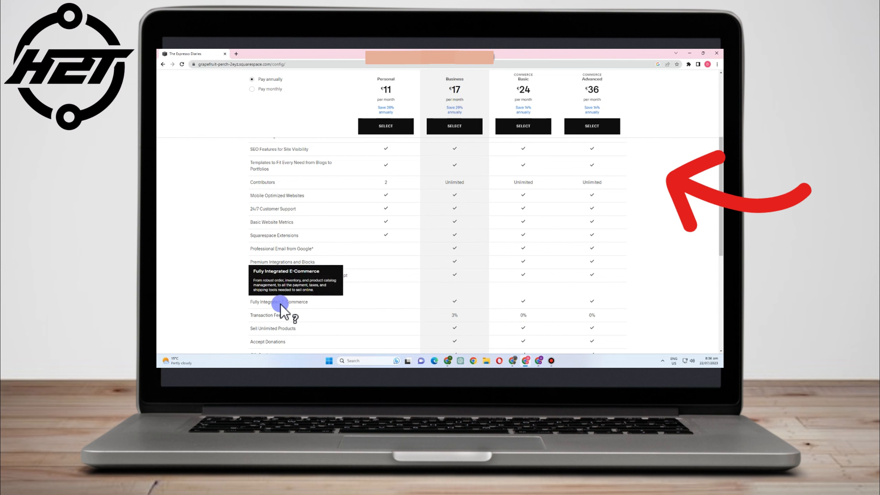
scroll(276, 312, "down", 3)
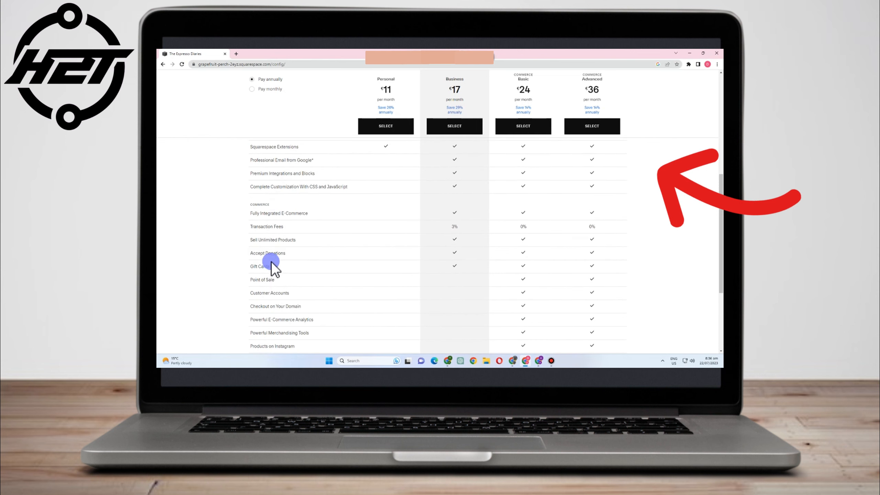
scroll(380, 189, "up", 3)
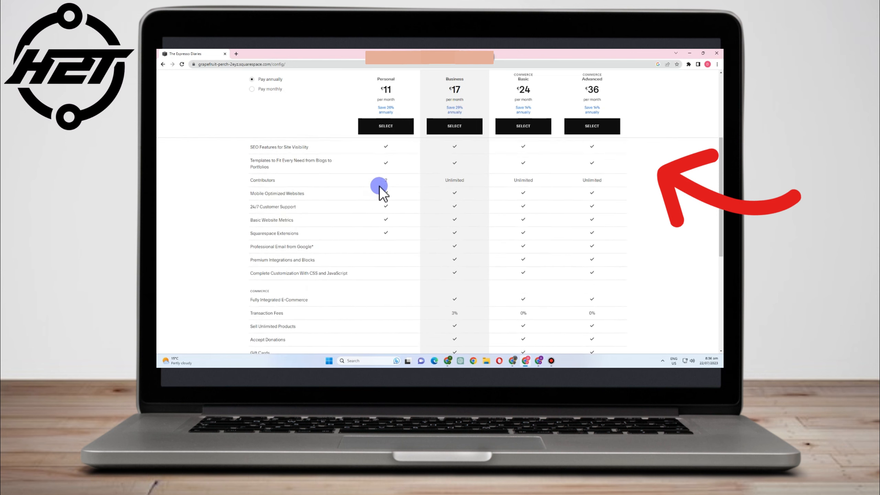
scroll(380, 189, "up", 5)
scroll(395, 139, "down", 4)
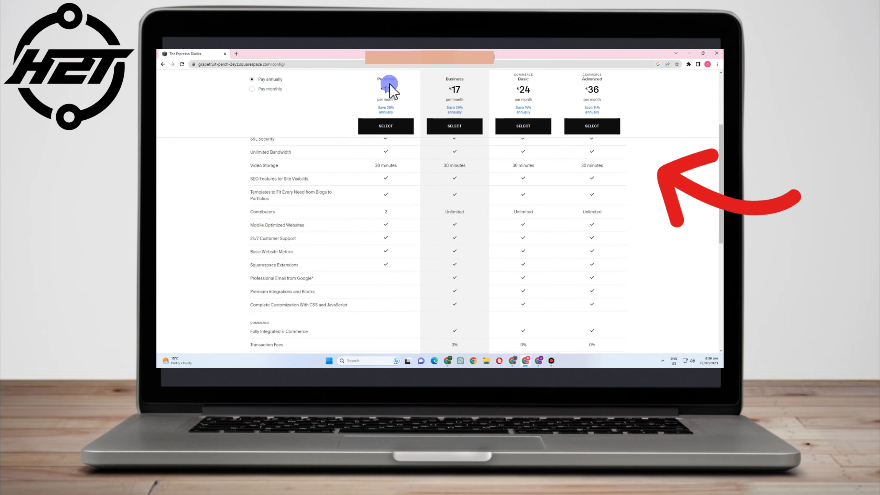
scroll(381, 149, "up", 1)
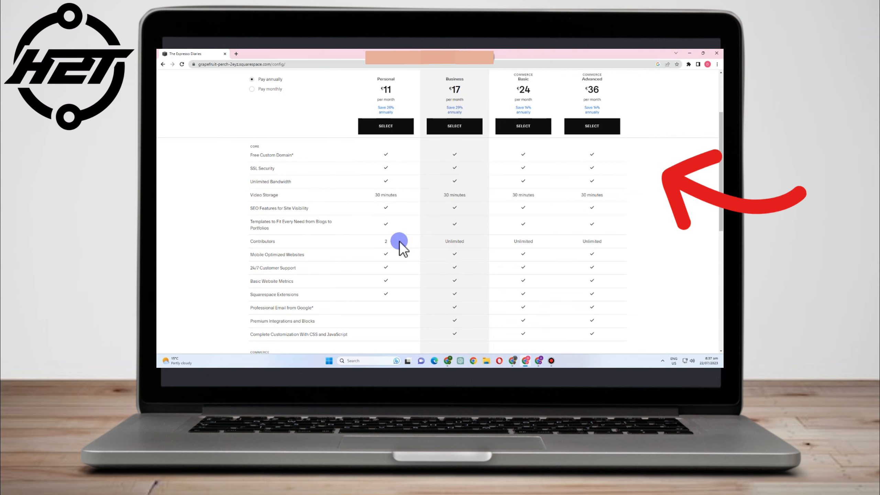
scroll(395, 247, "down", 2)
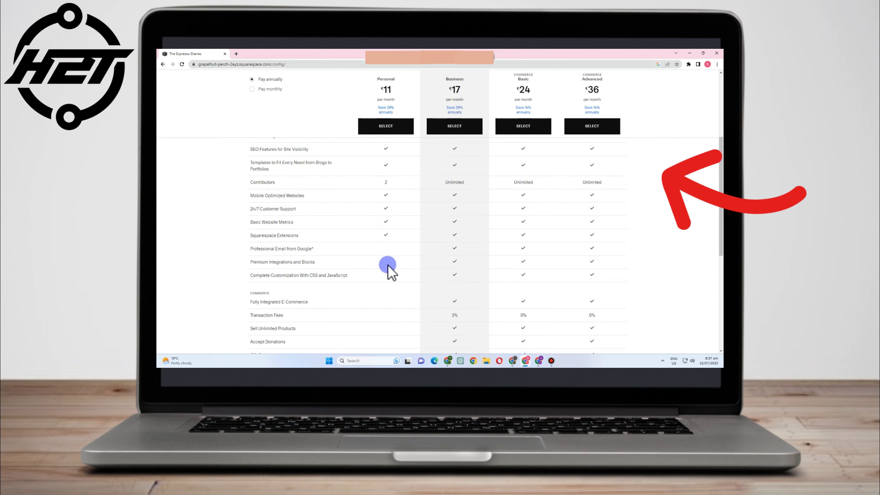
scroll(387, 269, "down", 3)
scroll(384, 203, "up", 2)
scroll(387, 240, "down", 5)
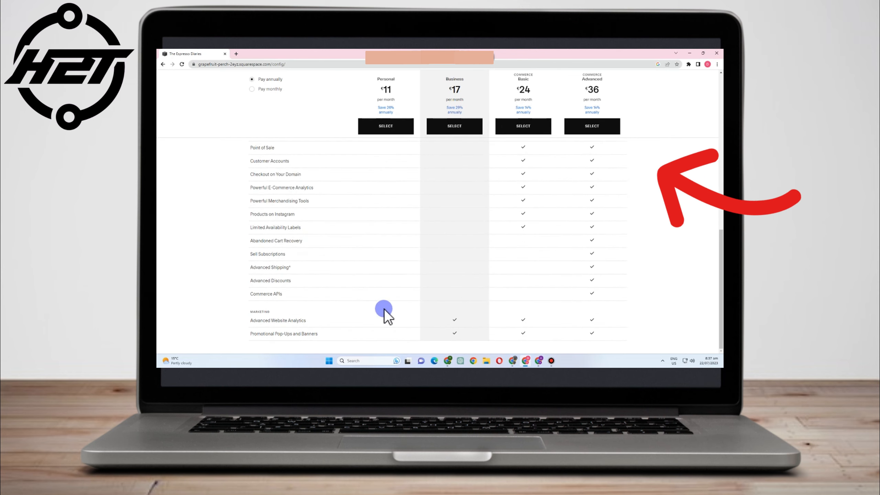
scroll(504, 230, "up", 12)
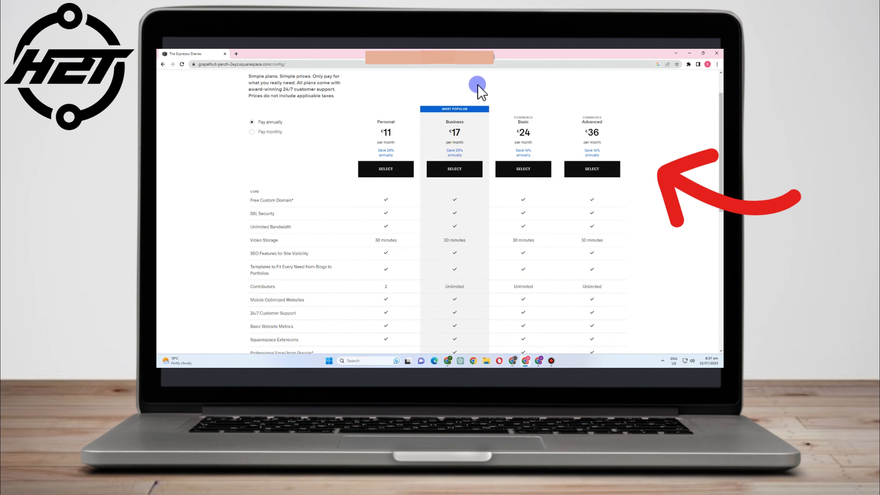
scroll(459, 137, "down", 1)
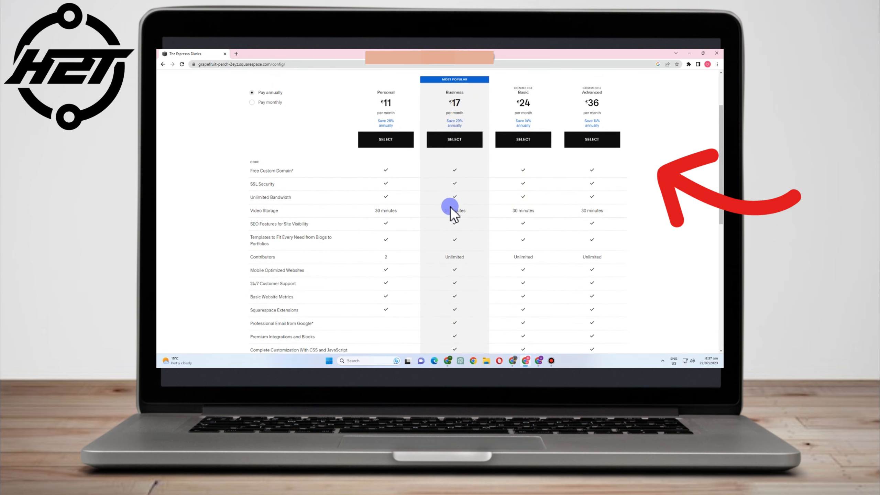
scroll(464, 256, "down", 1)
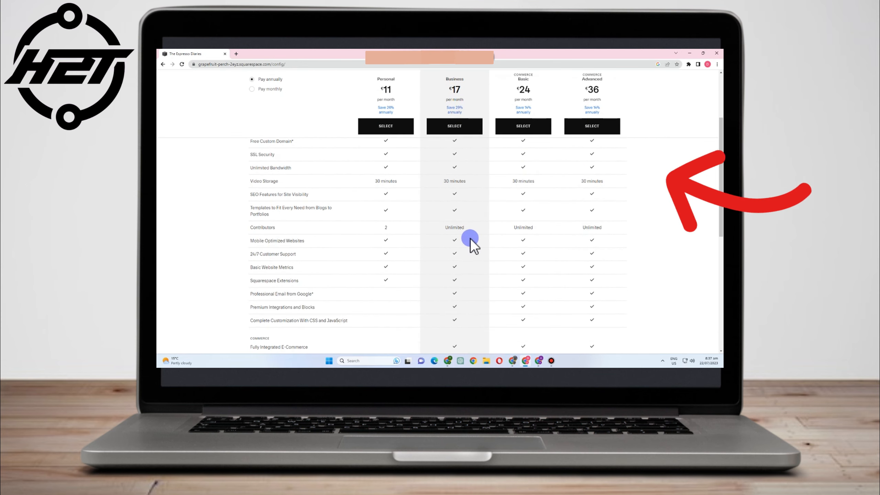
scroll(472, 244, "down", 2)
scroll(456, 296, "down", 3)
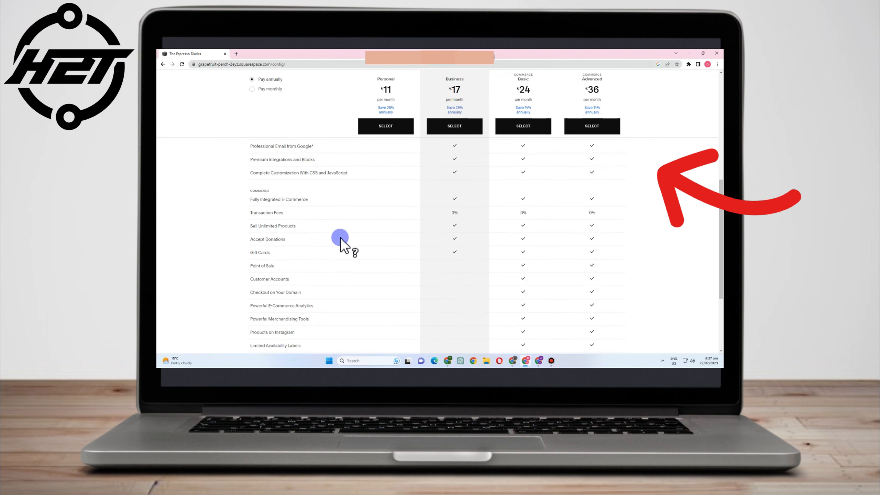
mouse_move(282, 200)
scroll(464, 256, "down", 4)
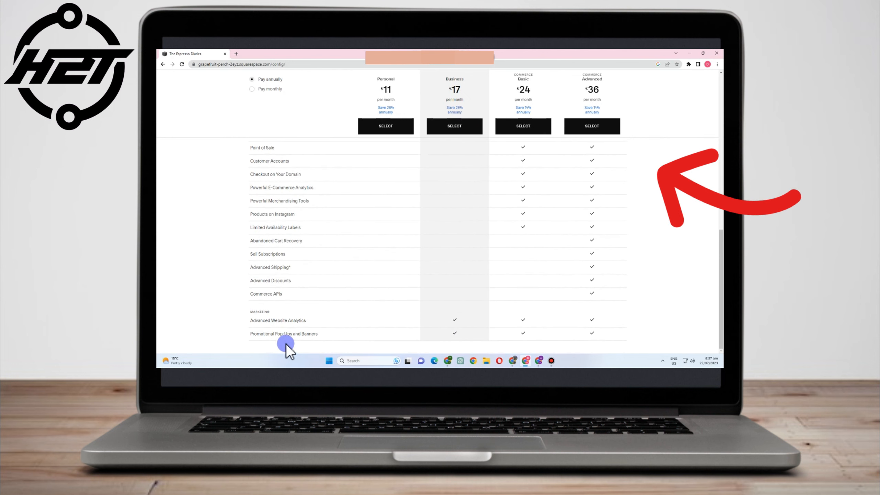
scroll(537, 234, "up", 10)
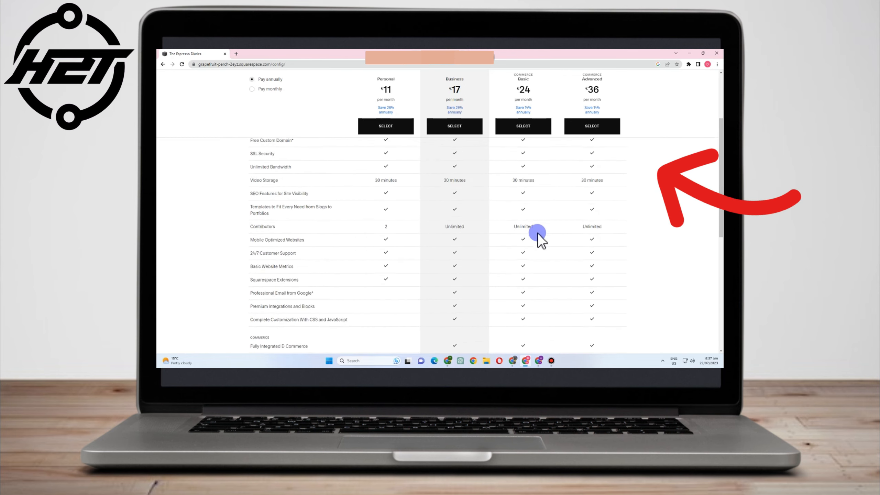
scroll(538, 234, "up", 3)
scroll(554, 220, "down", 1)
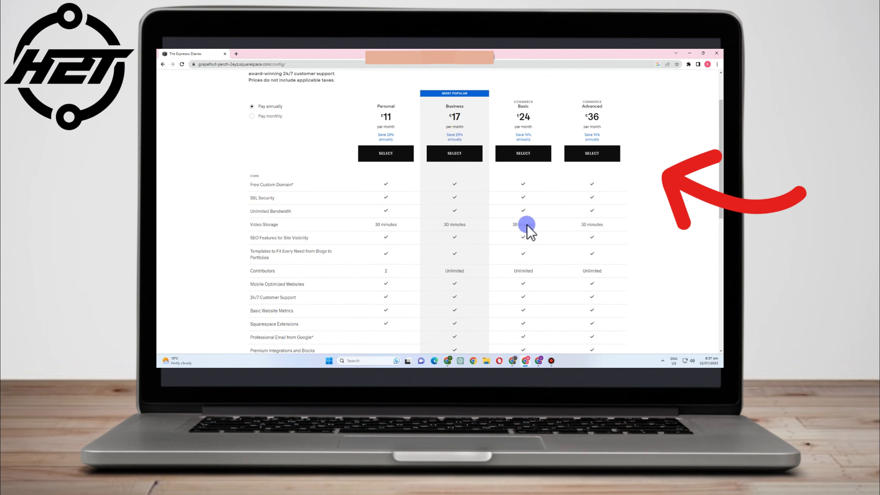
scroll(530, 250, "down", 5)
scroll(513, 256, "down", 1)
scroll(492, 212, "down", 3)
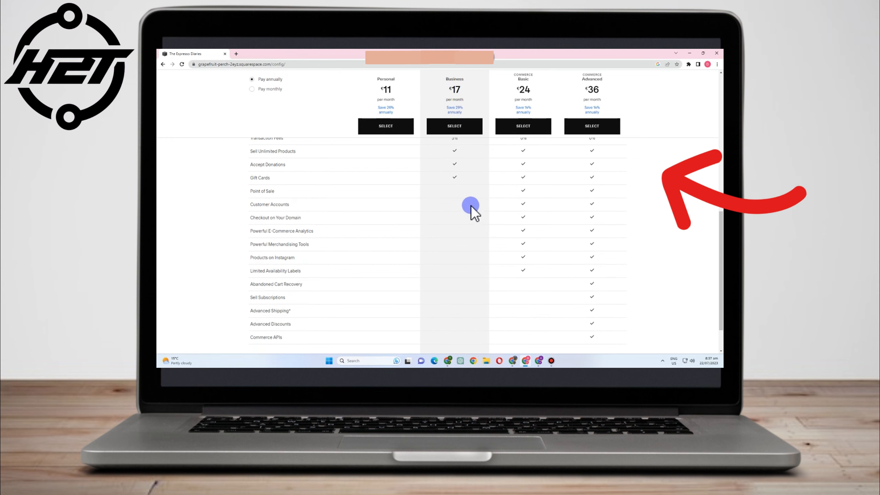
scroll(534, 316, "down", 1)
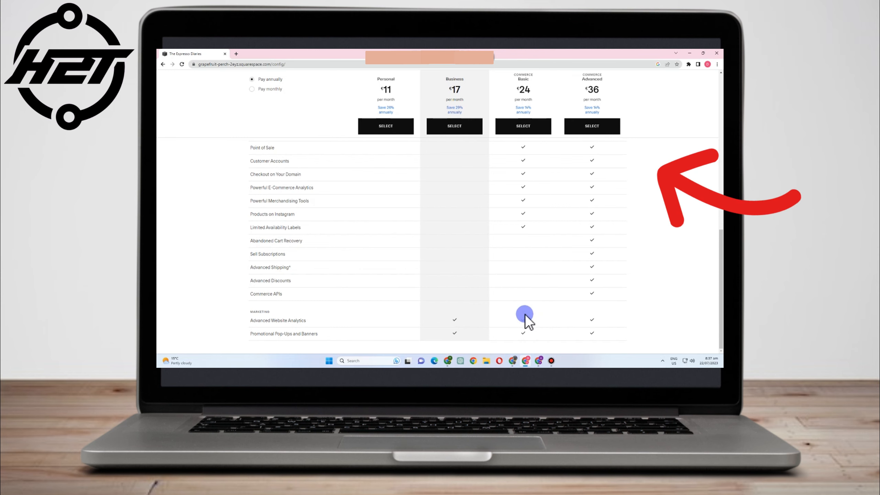
scroll(667, 261, "up", 15)
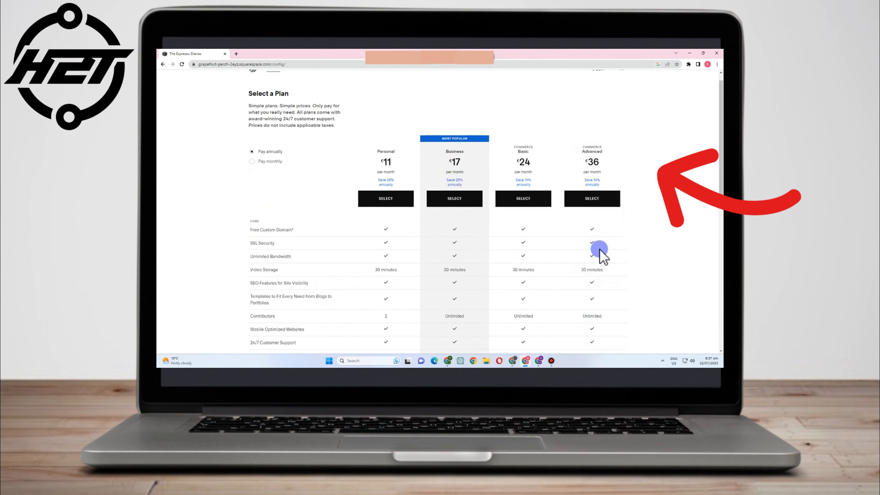
scroll(592, 248, "down", 5)
scroll(605, 232, "down", 10)
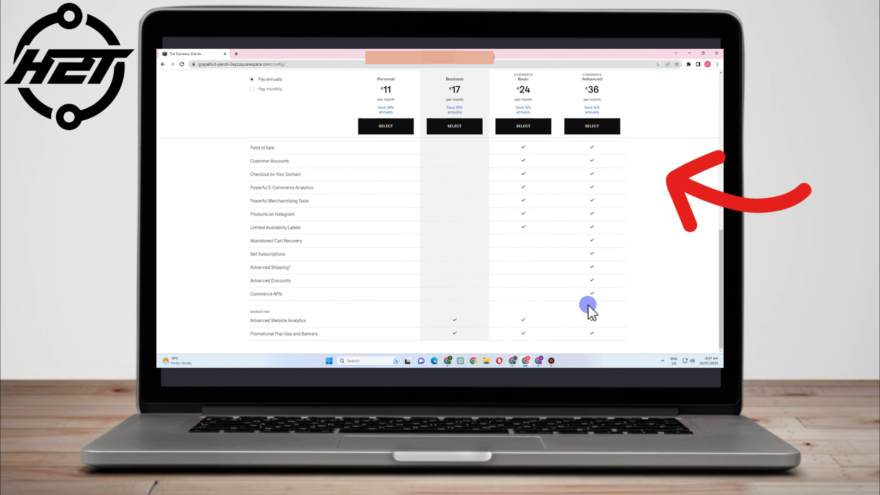
scroll(609, 258, "up", 12)
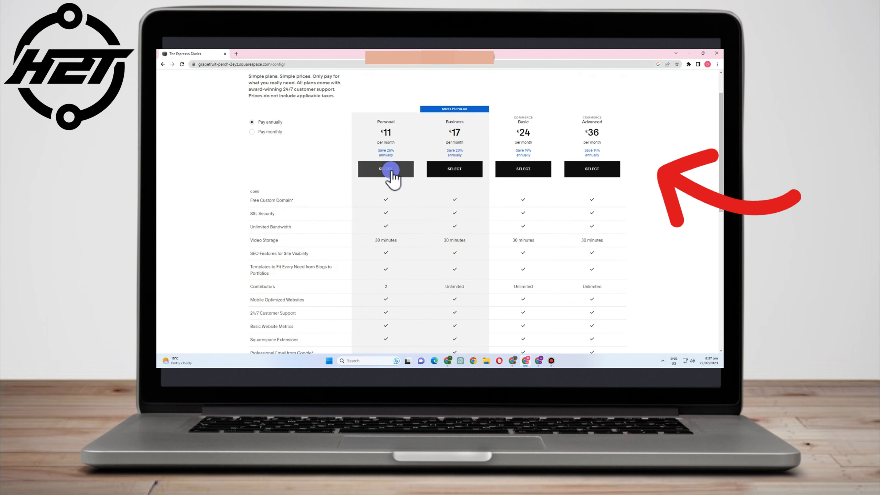
scroll(688, 208, "down", 1)
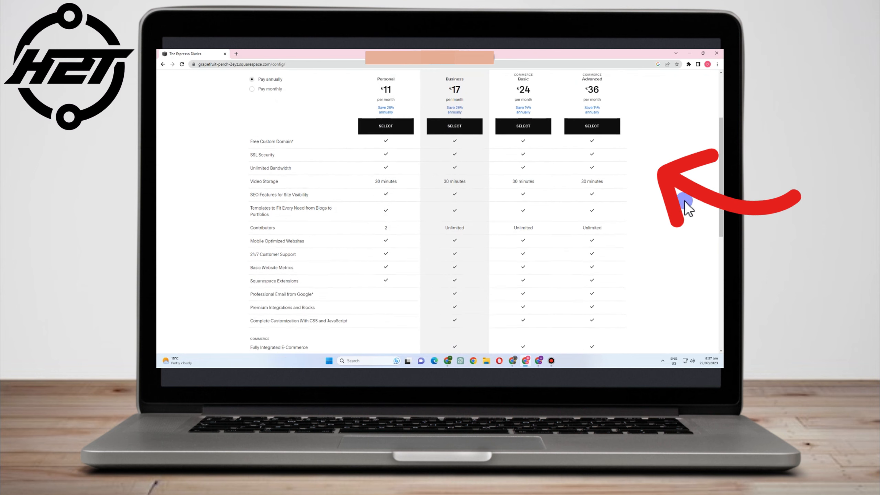
scroll(718, 243, "up", 1)
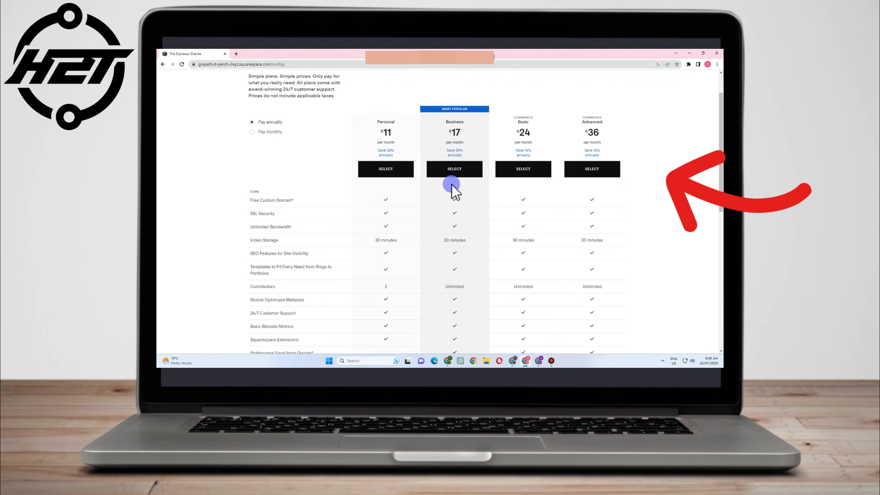
- Choose the €17 Business plan, try SEPA Direct Debit, and return to Credit Card payment
left_click(452, 170)
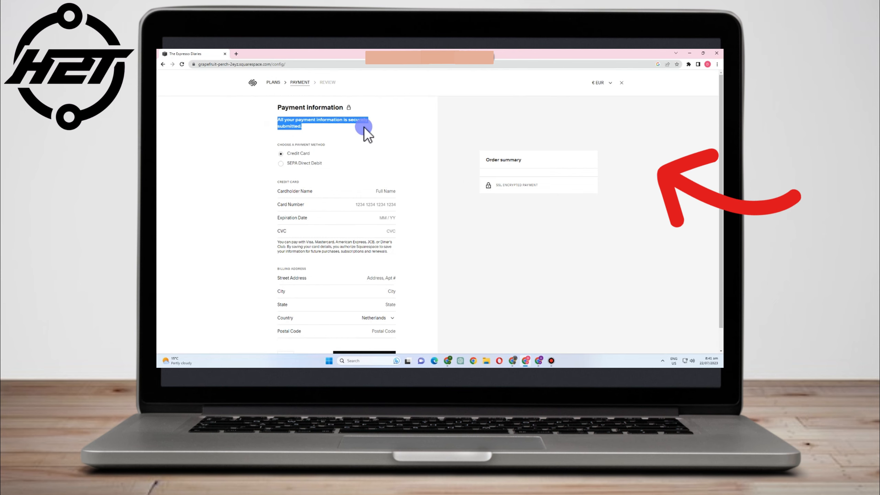
scroll(361, 130, "down", 1)
left_click(282, 138)
left_click(282, 130)
left_click(319, 167)
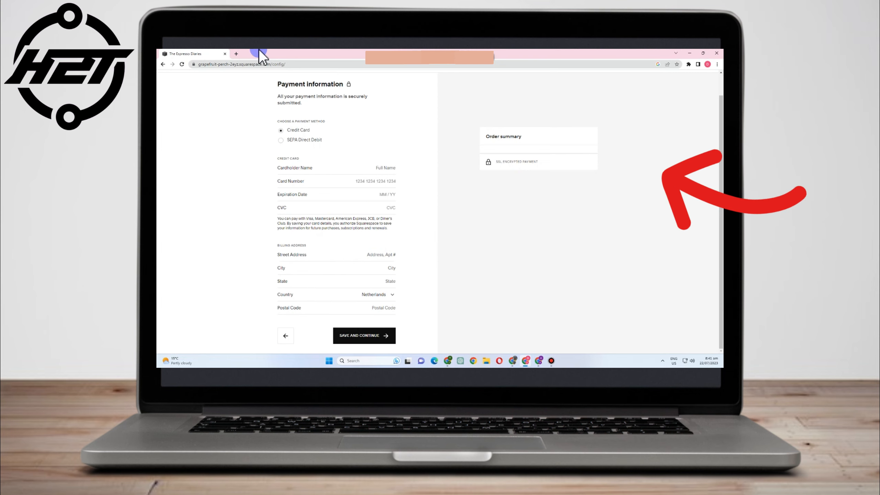
- Check the browser's page history, then go back to the PLANS checkout step
right_click(163, 64)
left_click(307, 91)
scroll(291, 115, "up", 2)
left_click(274, 82)
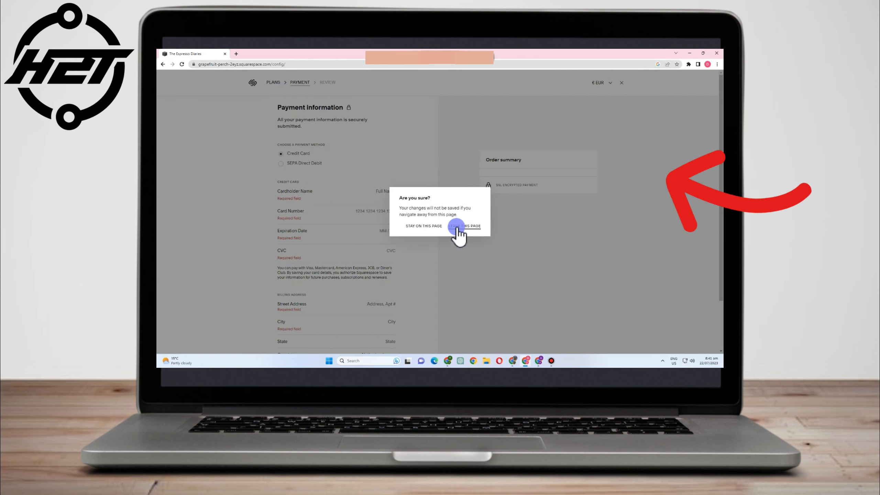
- Abandon the unpaid checkout, browse the Select a Plan comparison, and close it to return to the dashboard
left_click(456, 227)
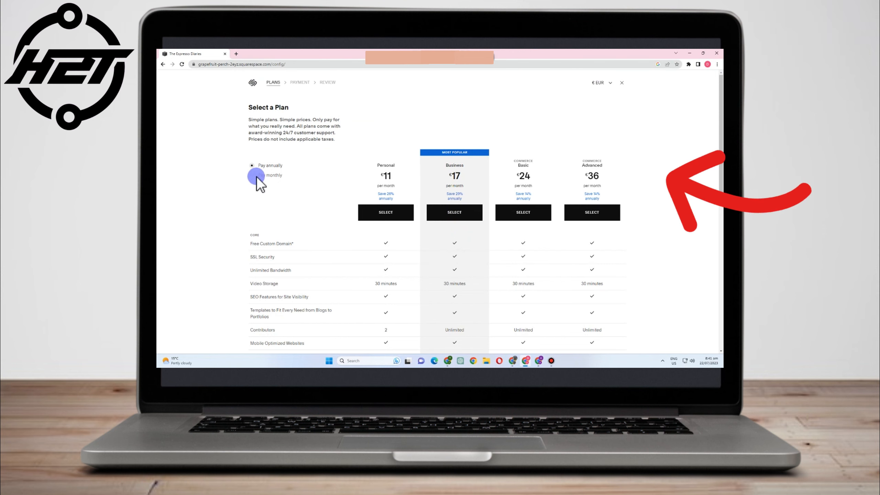
scroll(361, 203, "down", 1)
scroll(360, 203, "down", 10)
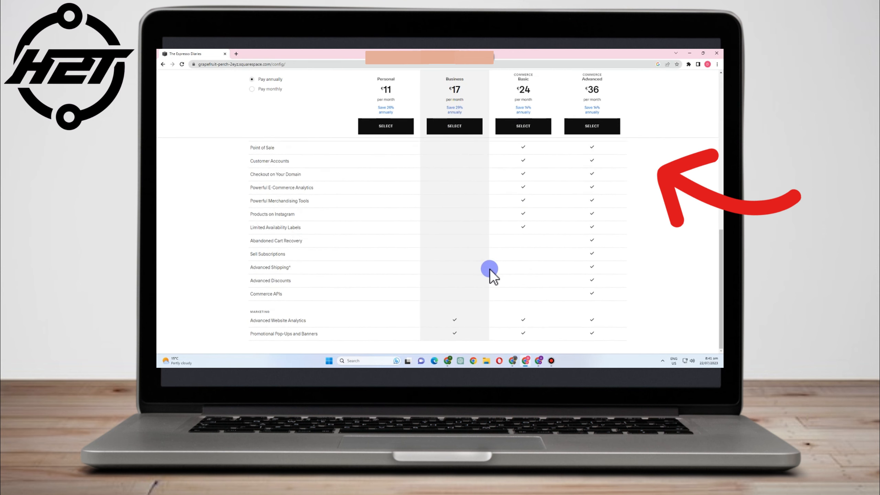
scroll(631, 198, "up", 10)
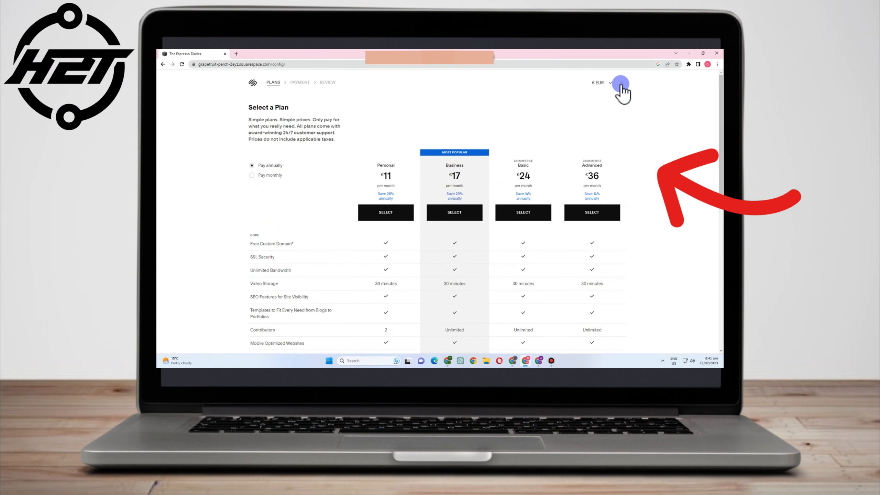
left_click(622, 83)
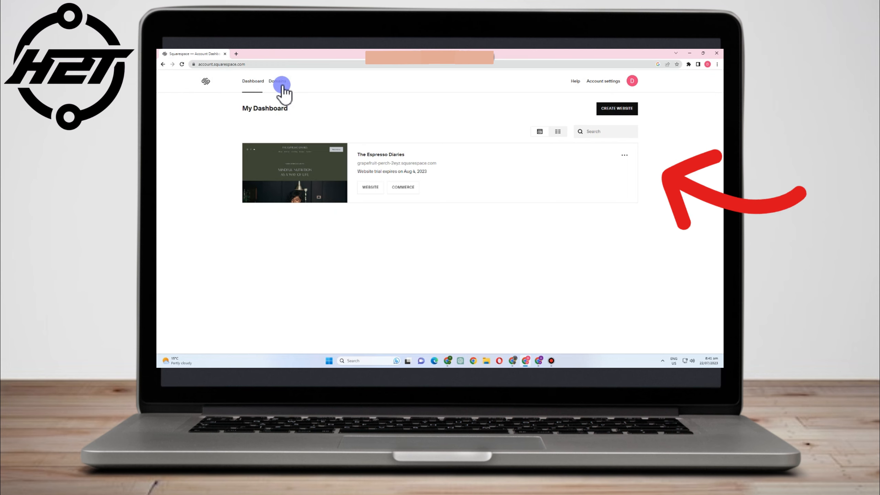
- View the account's empty Domains list and open Transfer a Domain in a new tab
left_click(282, 84)
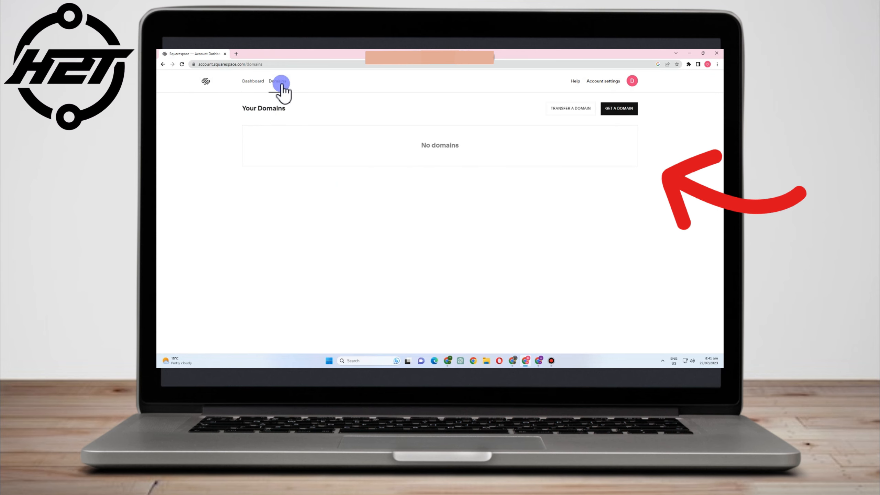
left_click(559, 109)
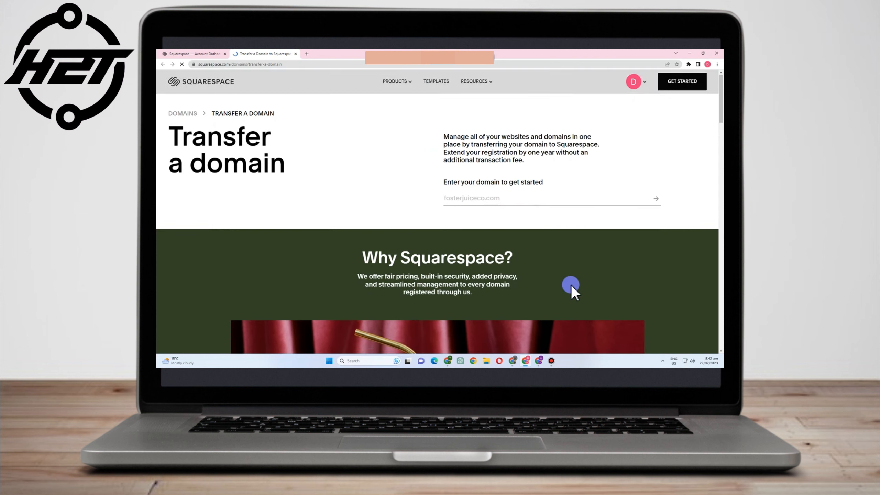
- Scroll through the transfer steps and highlight the Claim your free domain heading and eligibility text
scroll(570, 285, "down", 1)
scroll(548, 271, "down", 10)
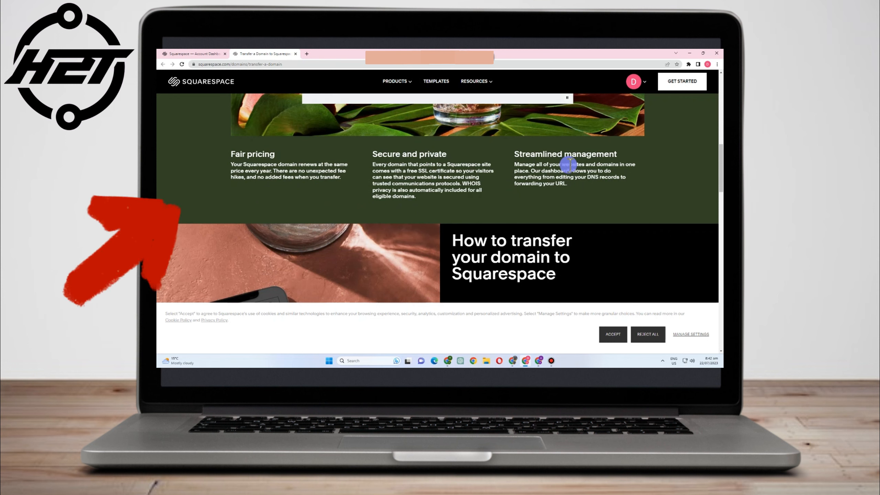
scroll(570, 171, "down", 2)
scroll(568, 172, "down", 5)
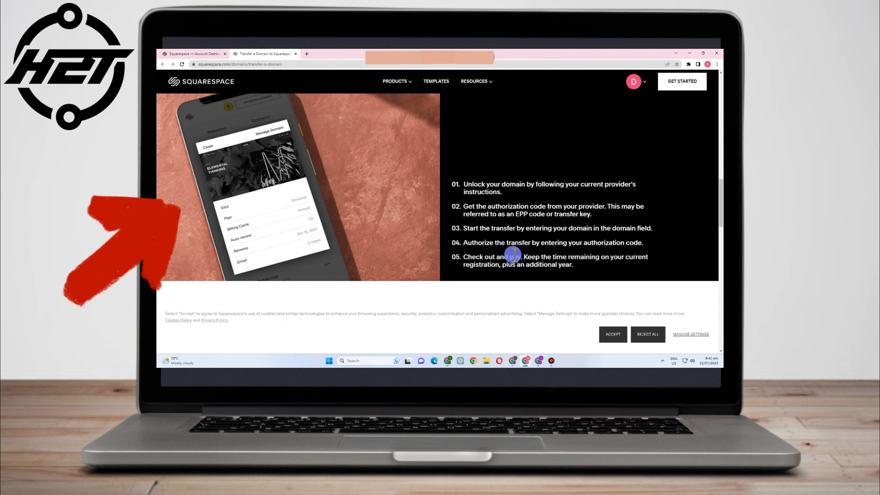
scroll(630, 248, "down", 3)
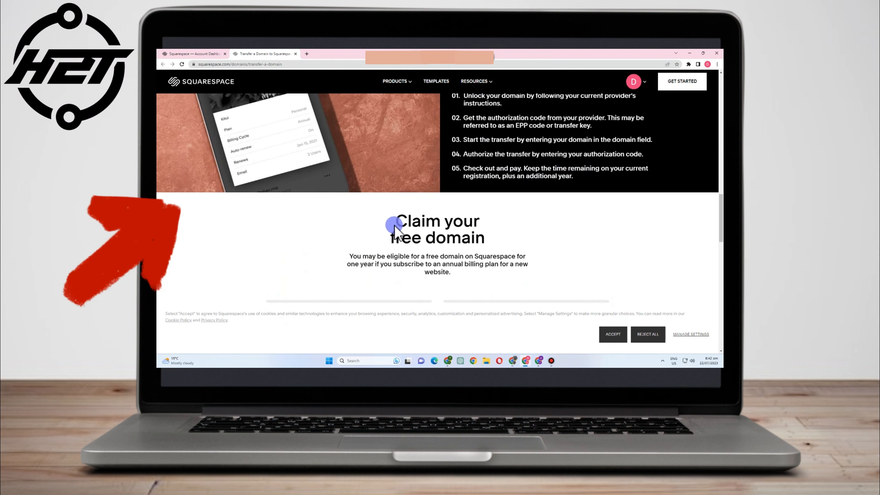
left_click_drag(389, 224, 487, 239)
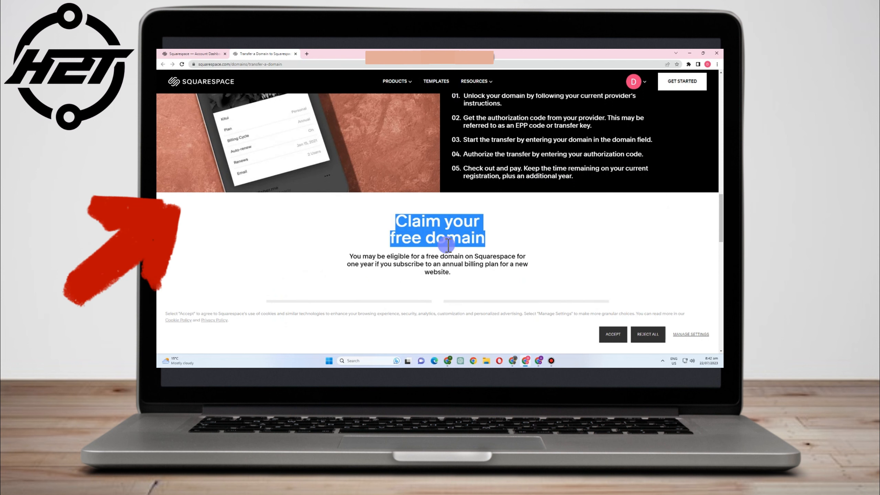
left_click_drag(346, 257, 362, 257)
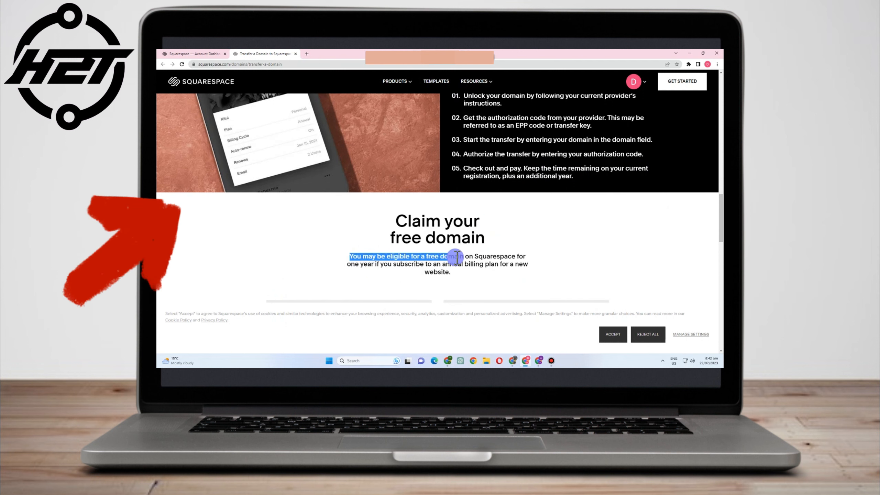
left_click_drag(456, 257, 509, 263)
- Read through the transfer FAQ, then return to the account's Your Domains page
scroll(539, 274, "down", 10)
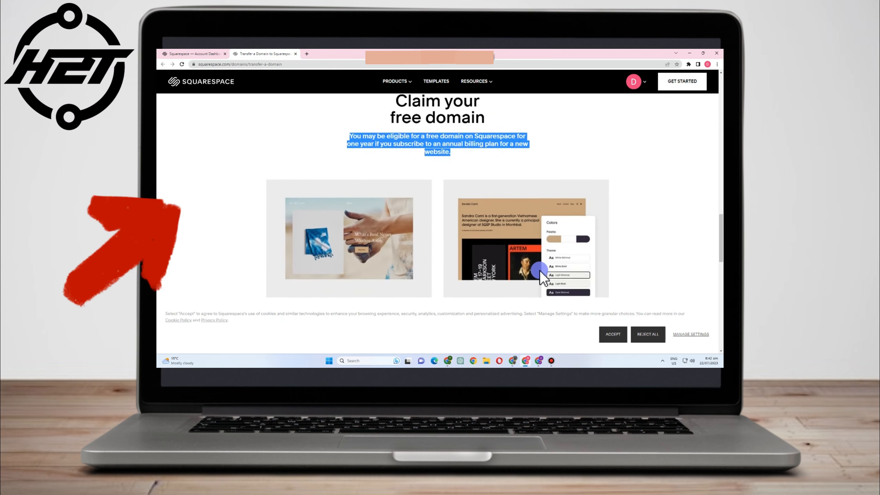
scroll(540, 274, "down", 2)
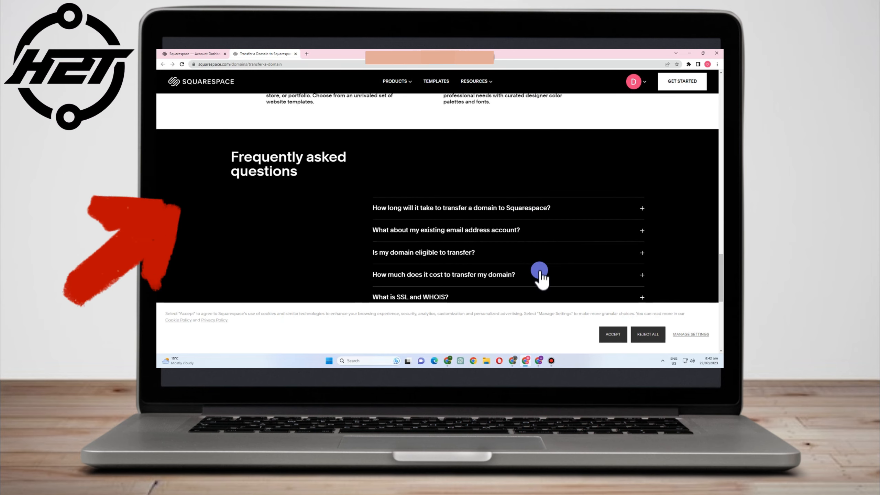
scroll(542, 277, "down", 8)
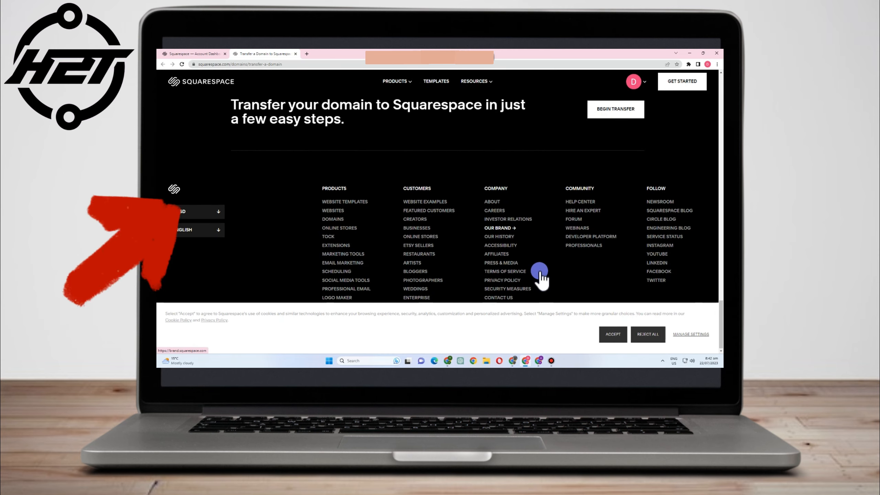
scroll(540, 274, "up", 15)
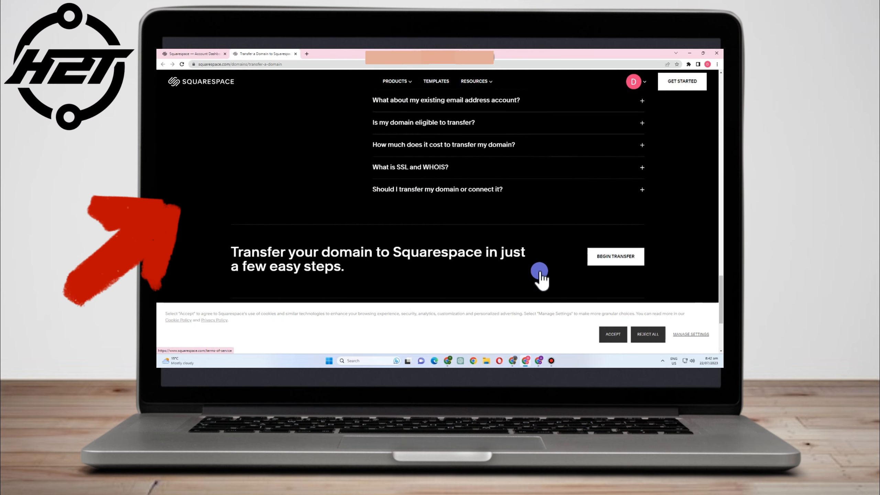
scroll(542, 272, "up", 6)
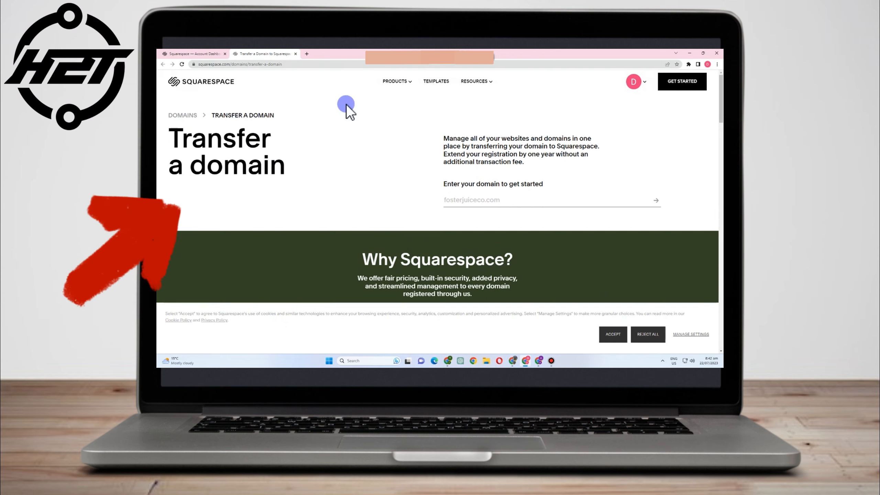
left_click(188, 53)
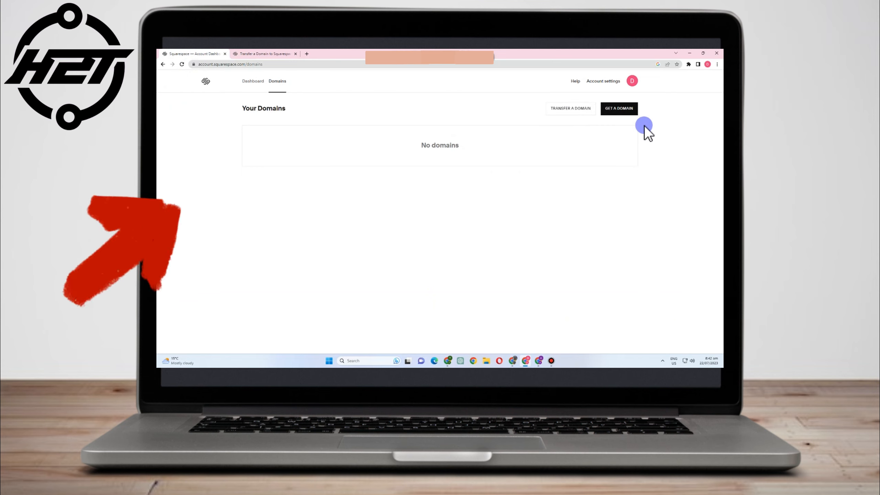
- Start a new domain search, dismissing the memory saver prompt and rejecting cookies
left_click(615, 112)
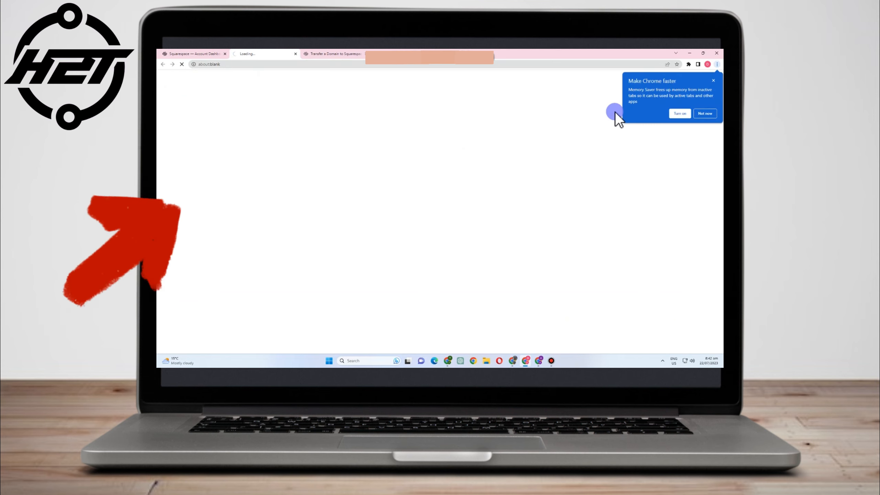
left_click(715, 116)
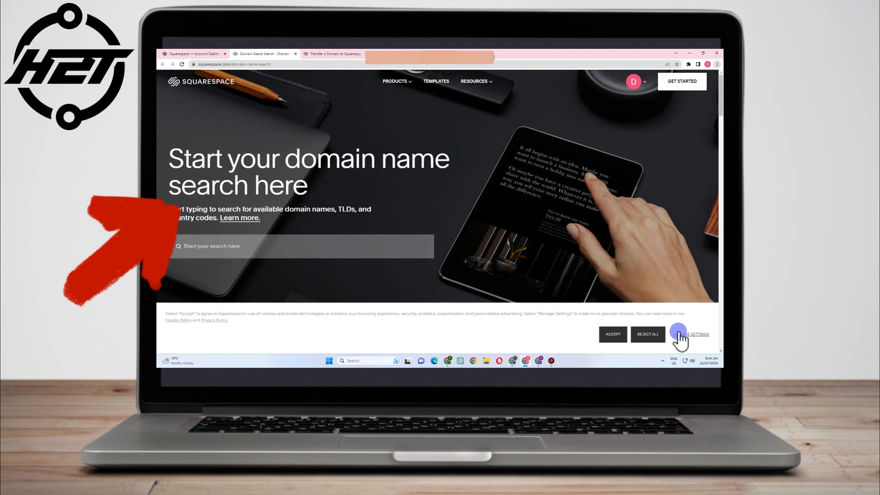
left_click(659, 335)
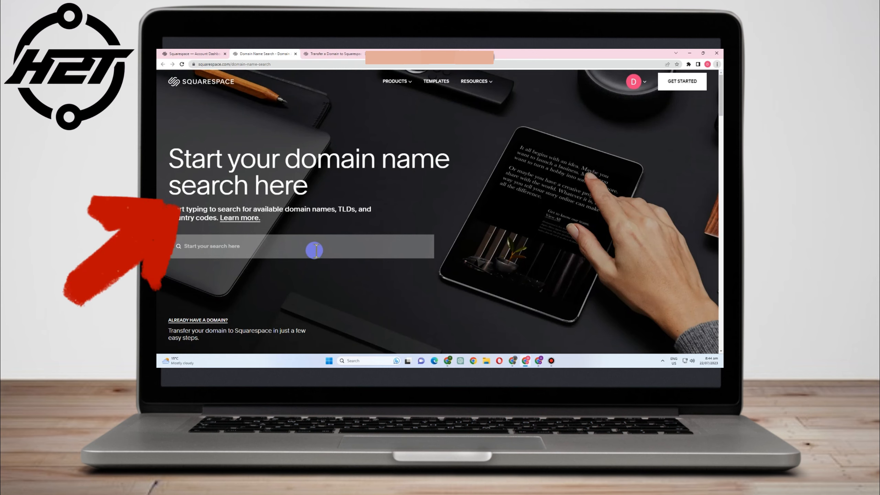
scroll(315, 253, "down", 2)
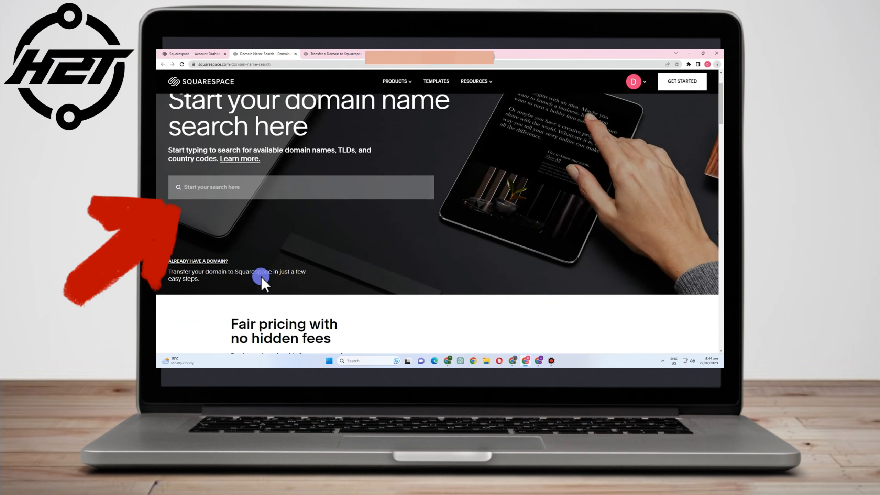
scroll(269, 193, "up", 1)
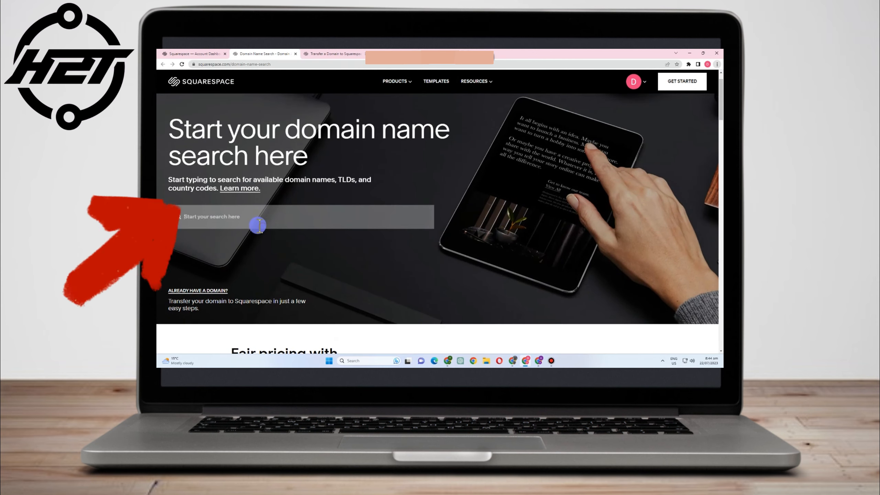
- Search for 'google', clear the query, and switch back to the Domains page
type("g")
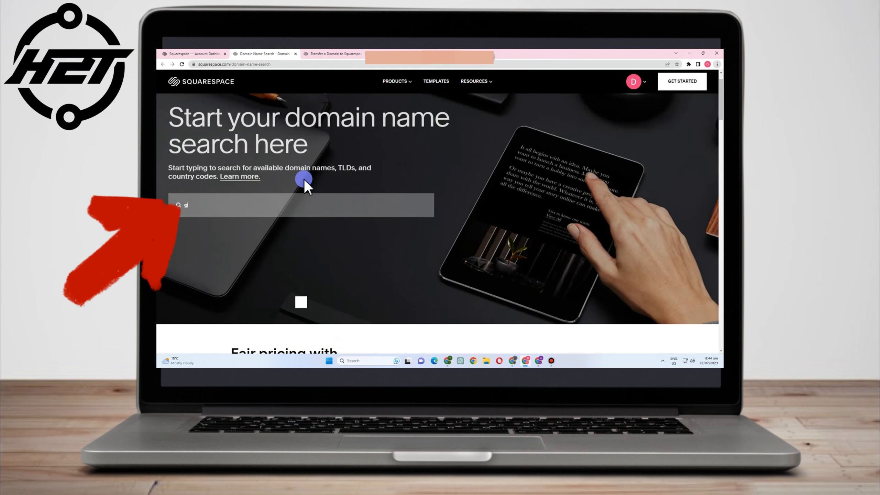
type("oogle")
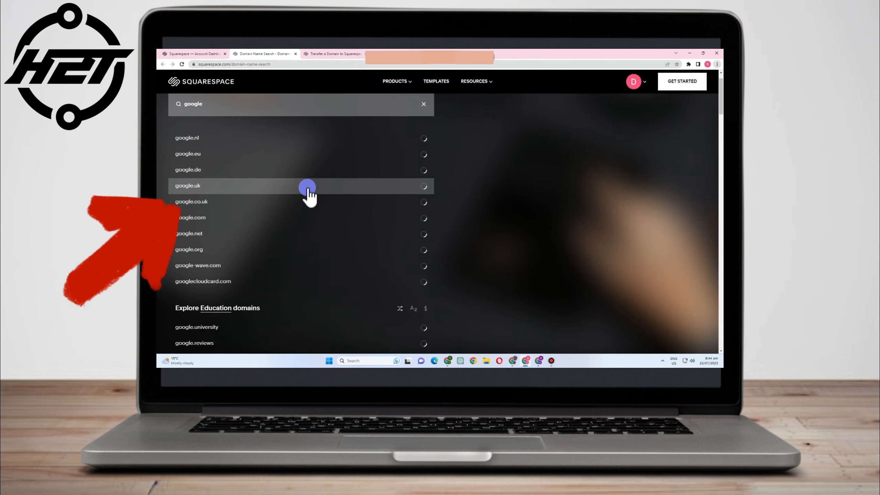
scroll(341, 218, "down", 1)
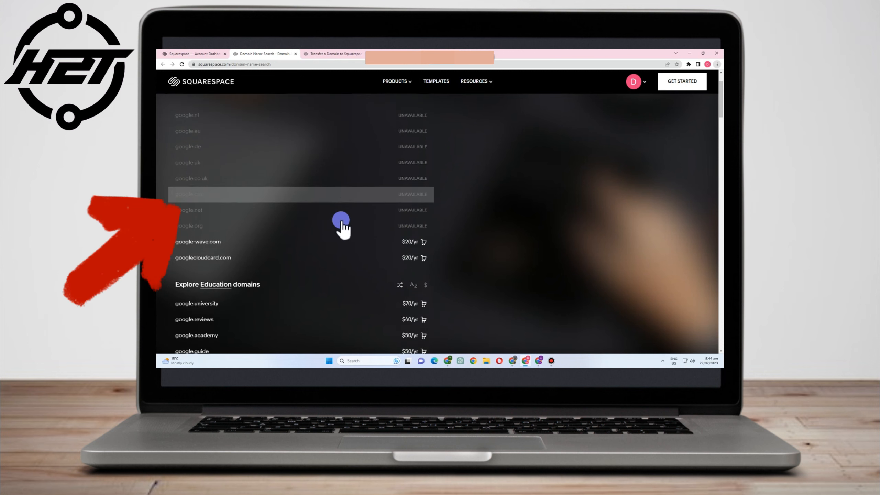
scroll(315, 159, "up", 2)
left_click_drag(220, 141, 158, 134)
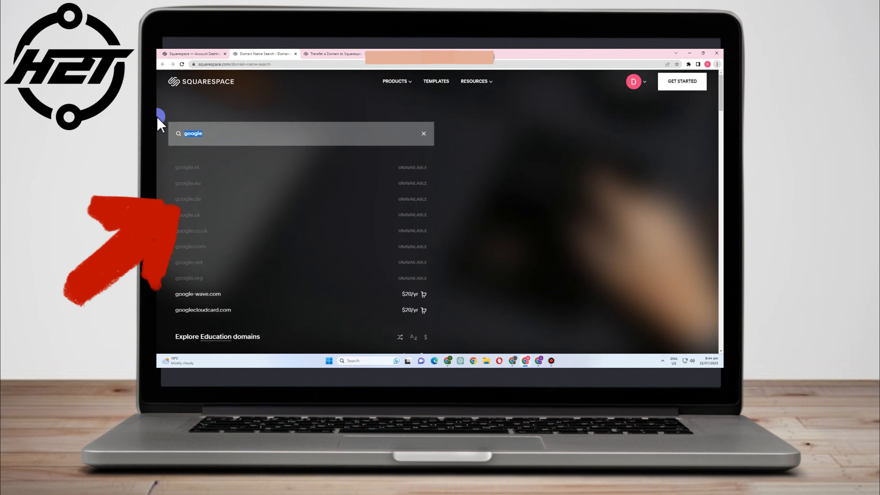
key("BackSpace")
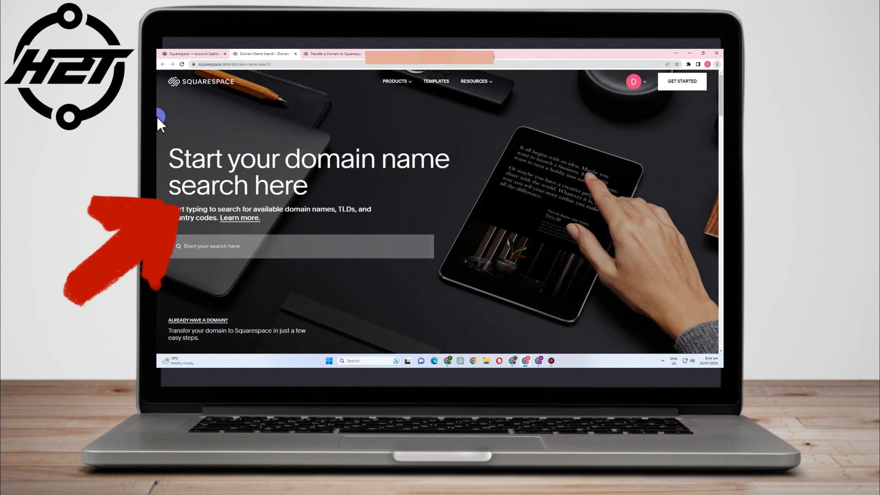
left_click(190, 56)
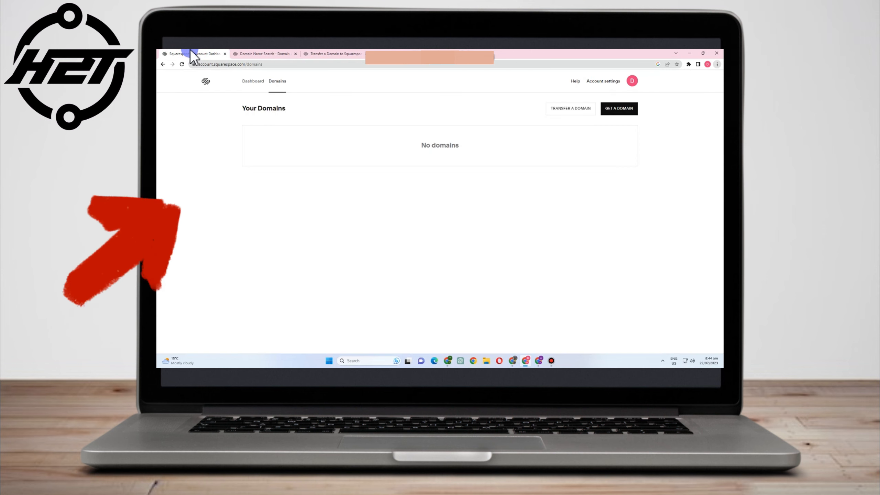
- From the dashboard, go to Domain Name Search and review the results for 'espresso'
left_click(259, 81)
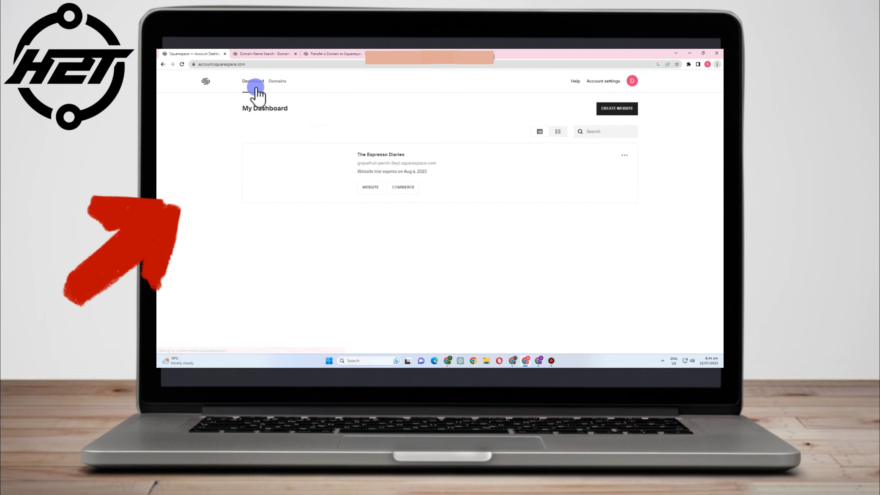
left_click(272, 56)
type("es")
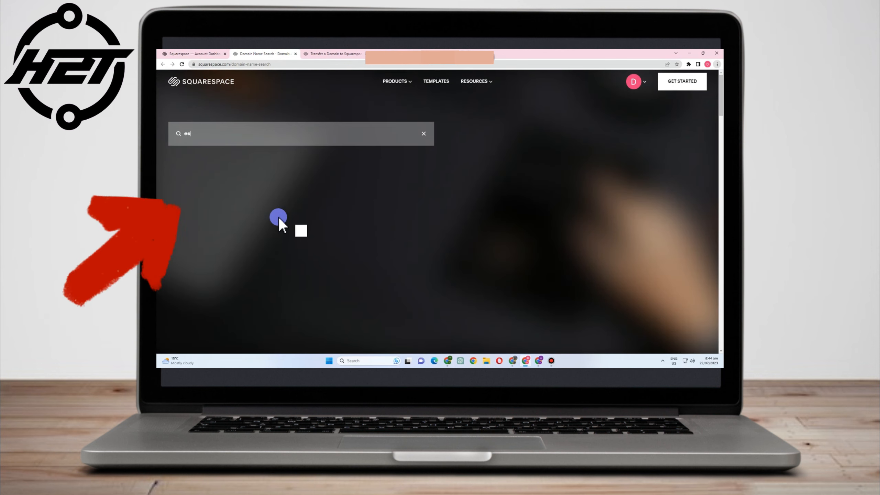
type("orpreso")
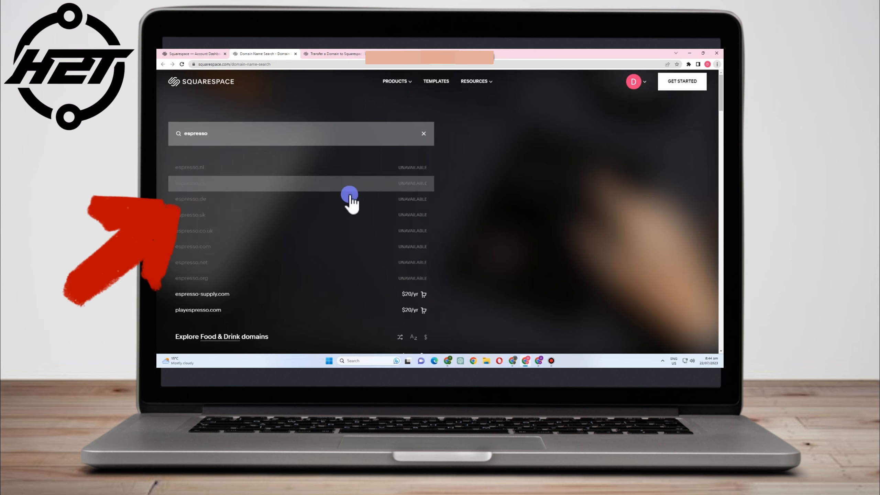
scroll(256, 289, "down", 1)
scroll(376, 289, "down", 2)
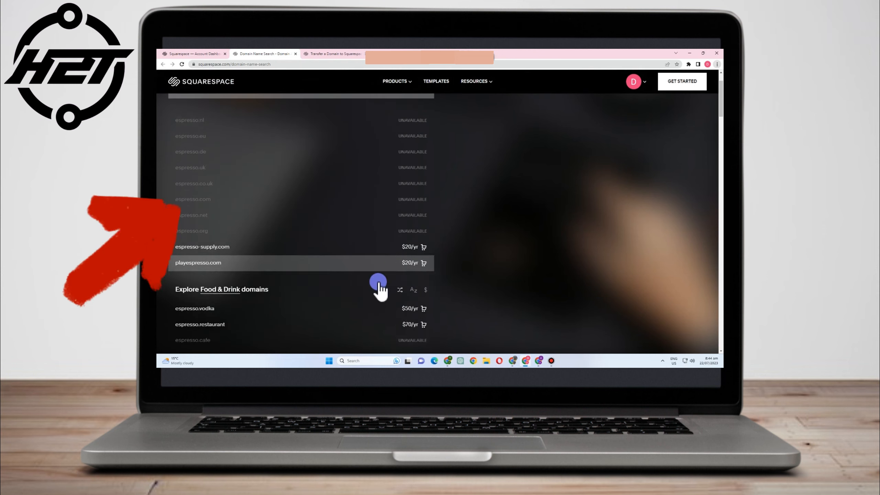
scroll(403, 322, "down", 2)
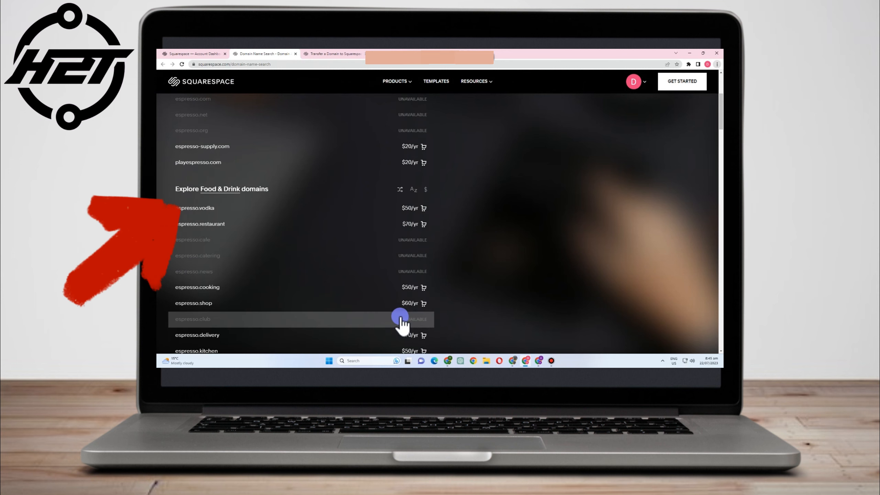
scroll(403, 320, "up", 5)
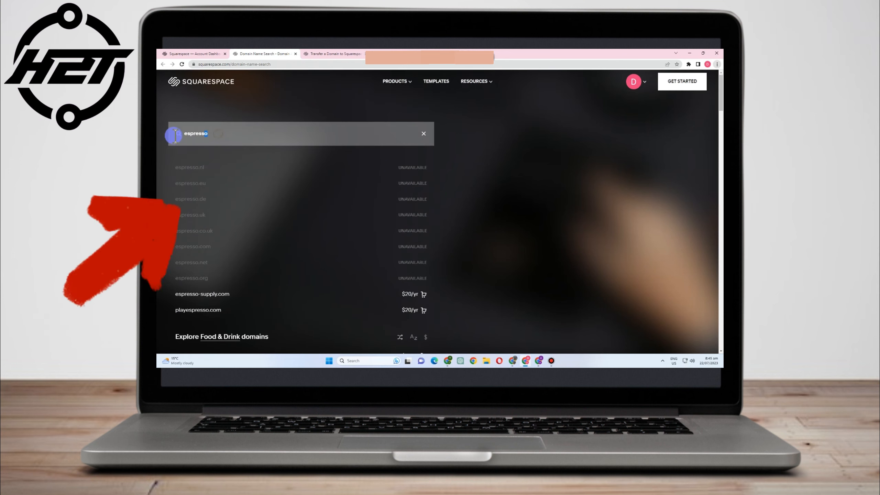
- Search for 'free' instead, then clear the search back to the start page
key("BackSpace")
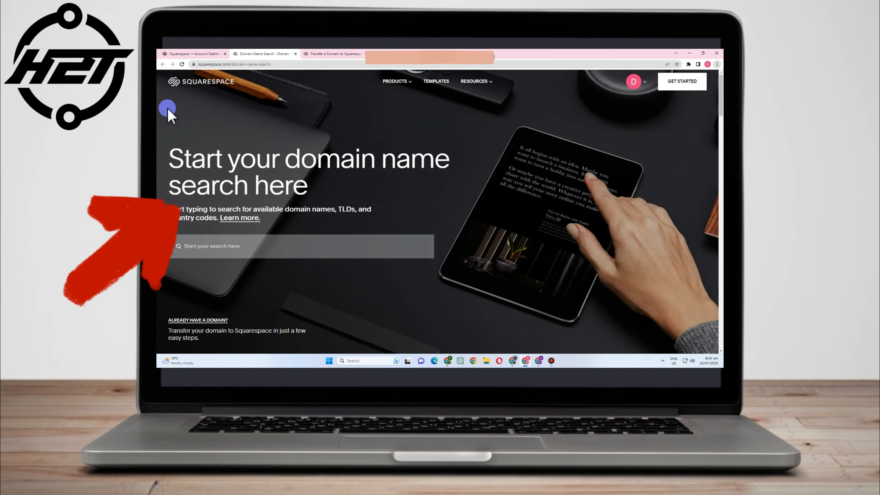
type("free")
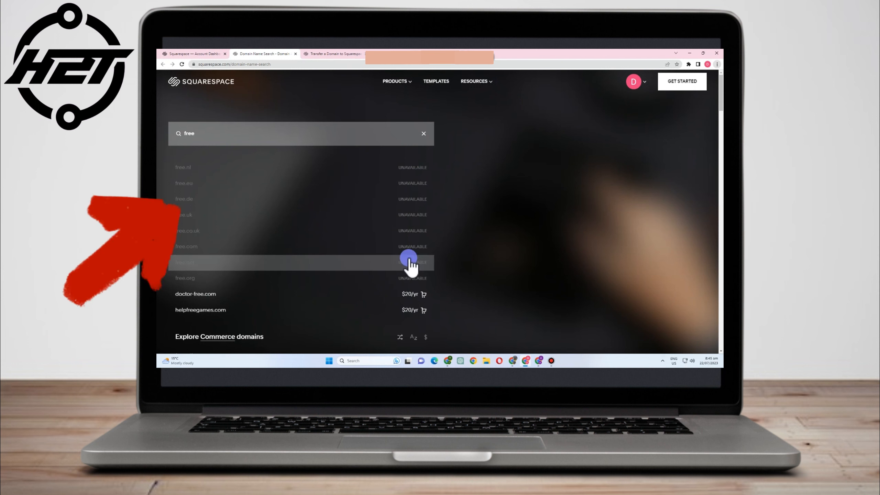
left_click(422, 133)
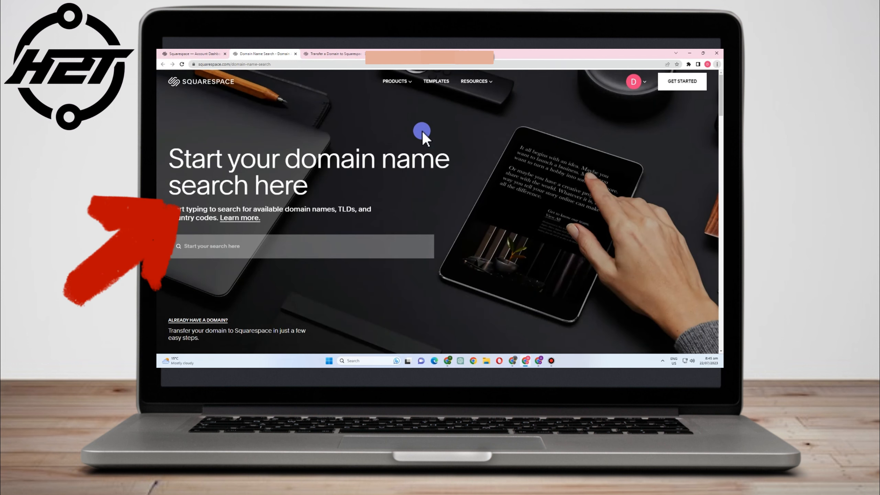
- Search for 'coffee' and add only-coffee.com ($20/yr) to the cart
left_click(280, 251)
type("coffee")
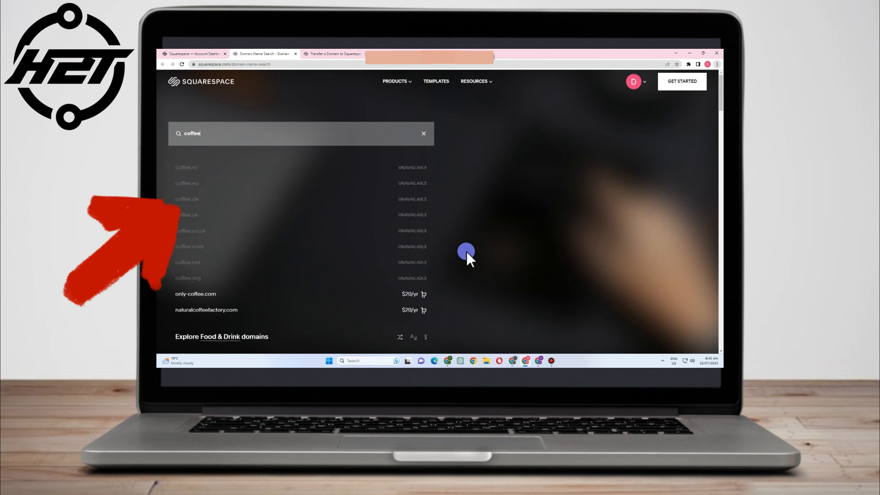
scroll(318, 267, "down", 2)
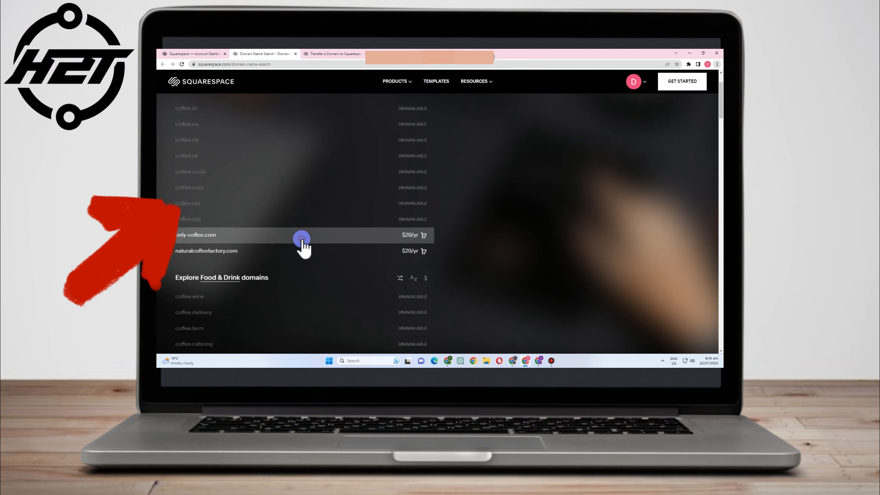
left_click(302, 241)
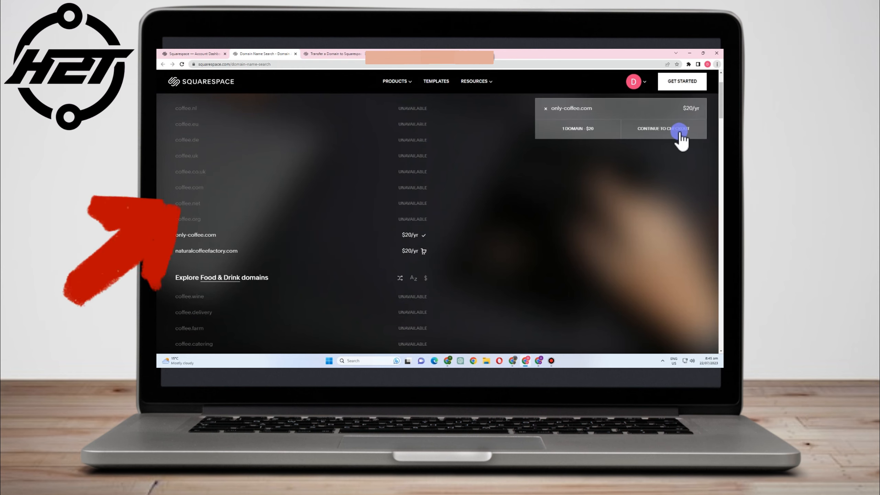
- Continue to checkout and choose to attach the domain to an existing site
left_click(668, 131)
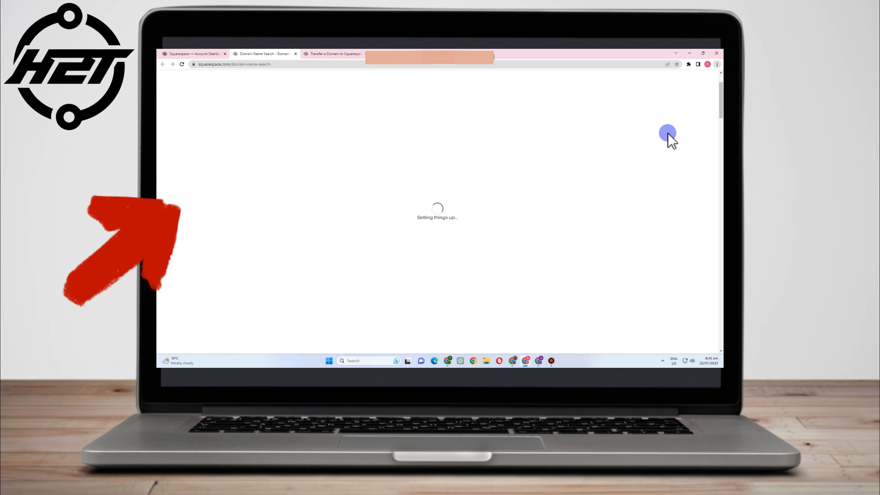
left_click(447, 209)
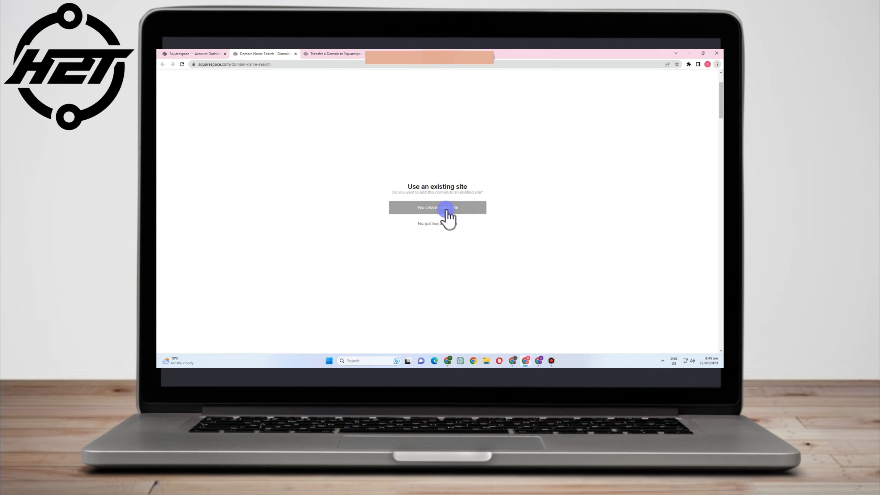
left_click(446, 210)
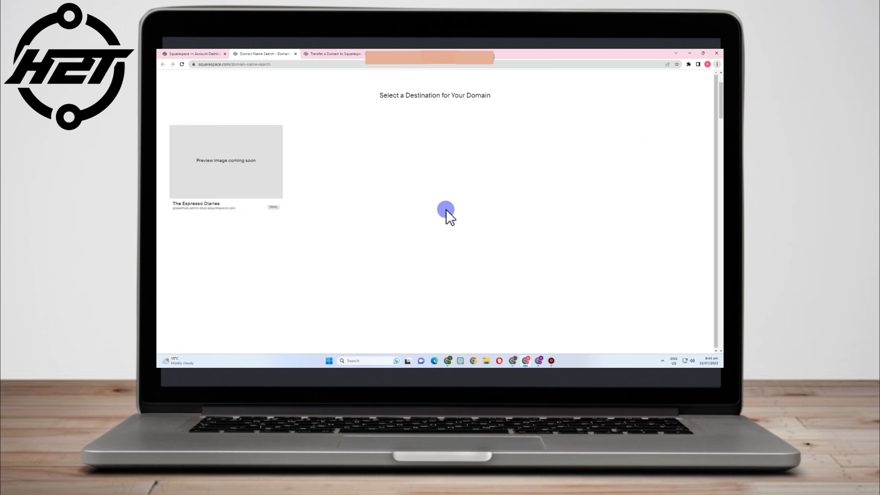
- Assign only-coffee.com to The Espresso Diaries, review the $24.20 order, then exit checkout
left_click(213, 178)
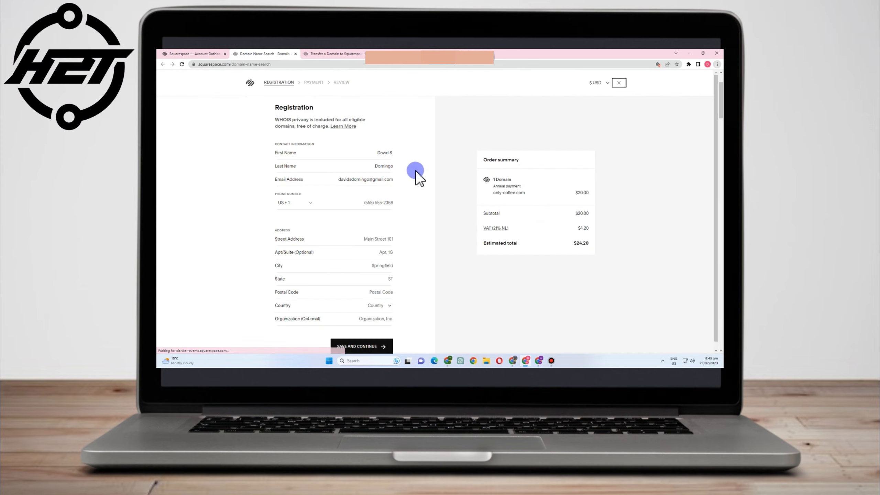
scroll(434, 266, "down", 1)
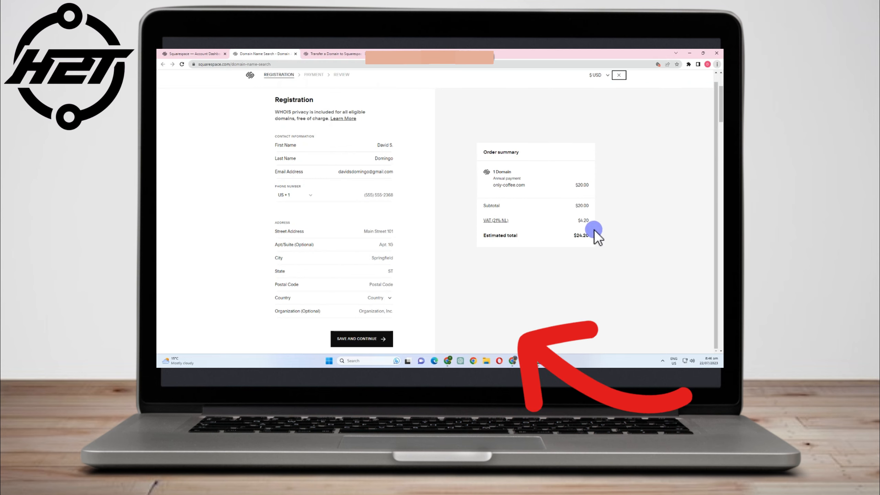
left_click(619, 75)
left_click(468, 226)
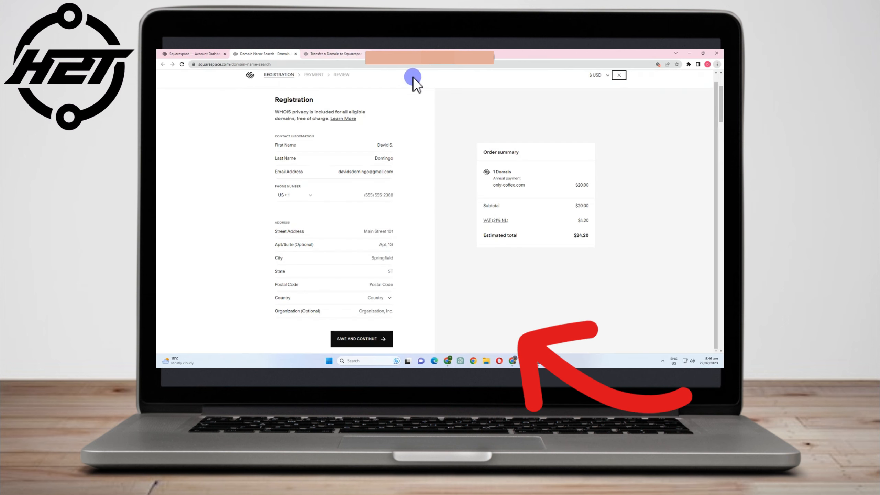
left_click(619, 75)
left_click(464, 225)
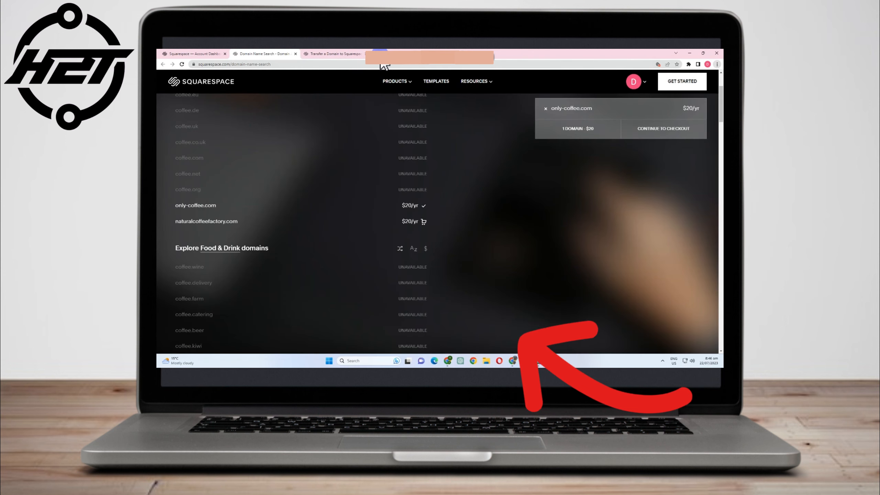
- In a new tab, search 'google domain', open Google Domains, and enter 'espressp coffee'
key("ctrl+t")
type("google")
type("domain")
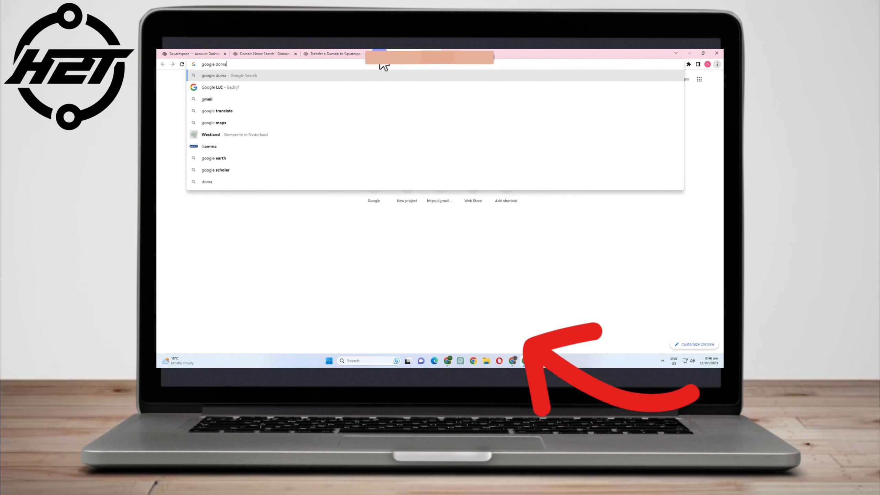
key("Return")
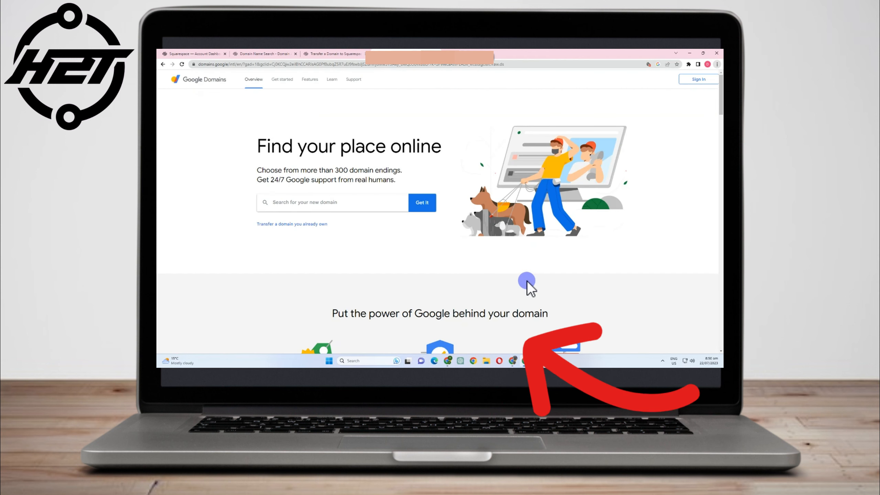
type("e")
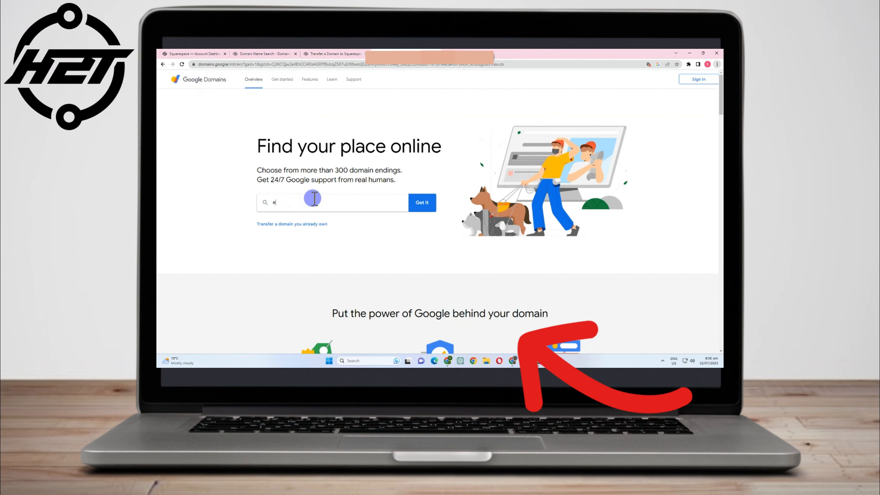
type("spressp ")
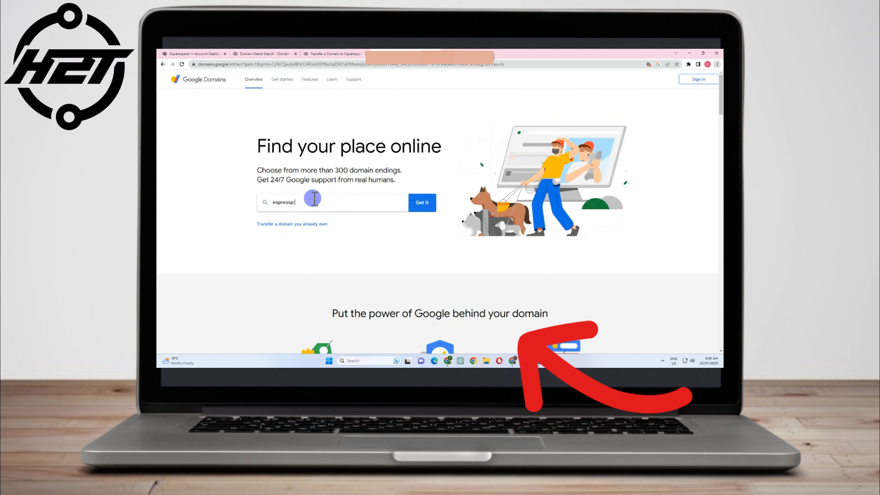
type("coffee")
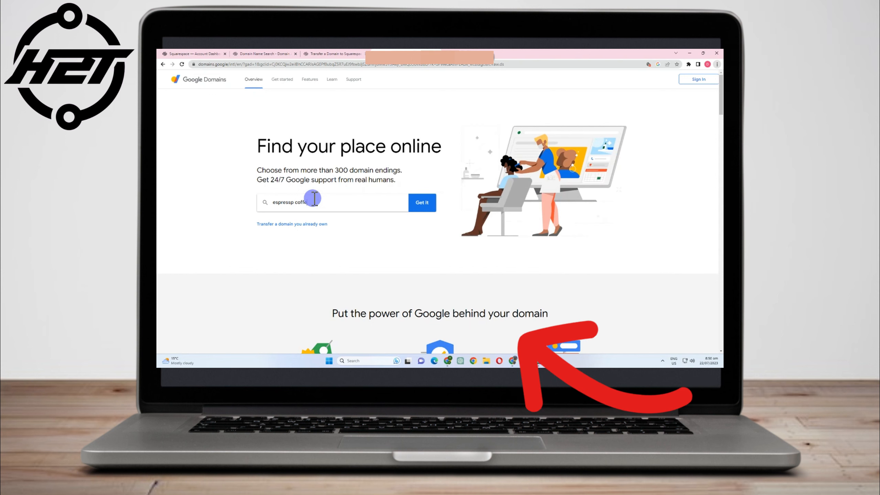
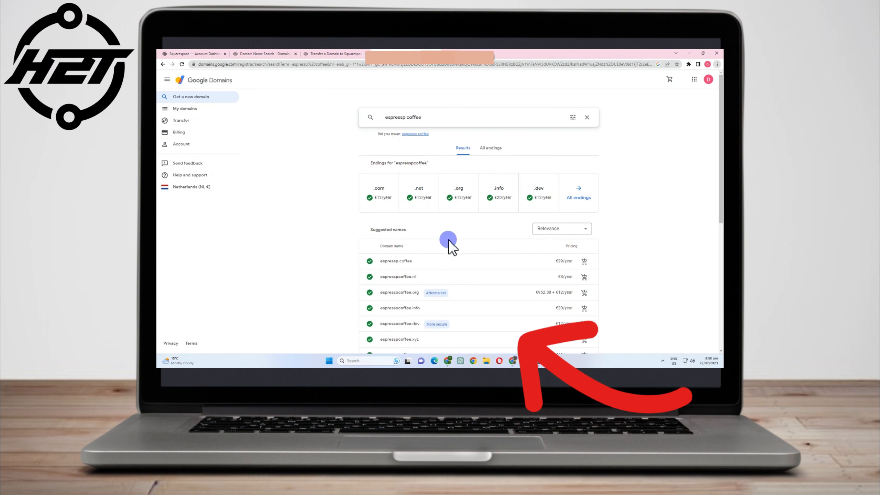
- Correct the domain search to 'espresso coffee' and check the .com ending
scroll(448, 241, "down", 1)
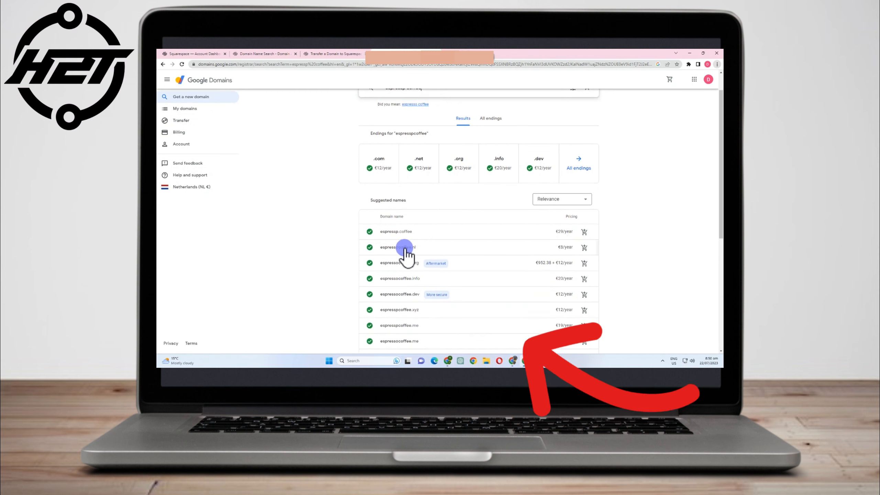
scroll(543, 264, "down", 1)
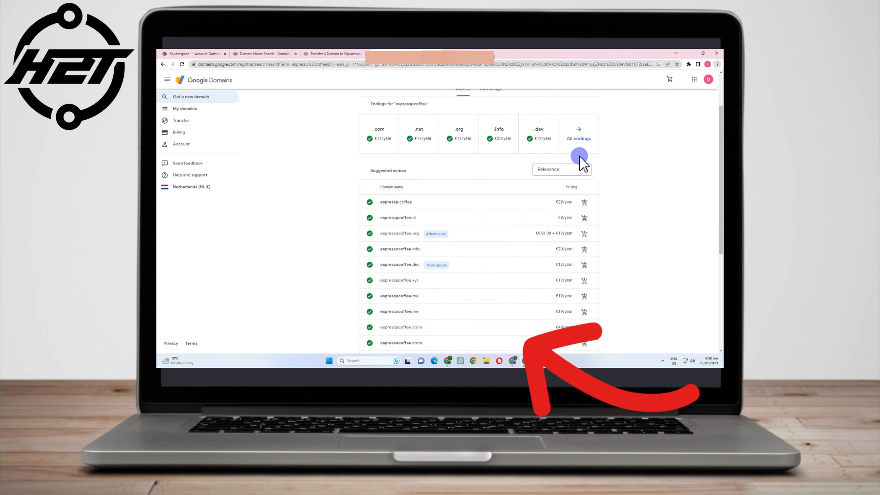
scroll(481, 187, "up", 2)
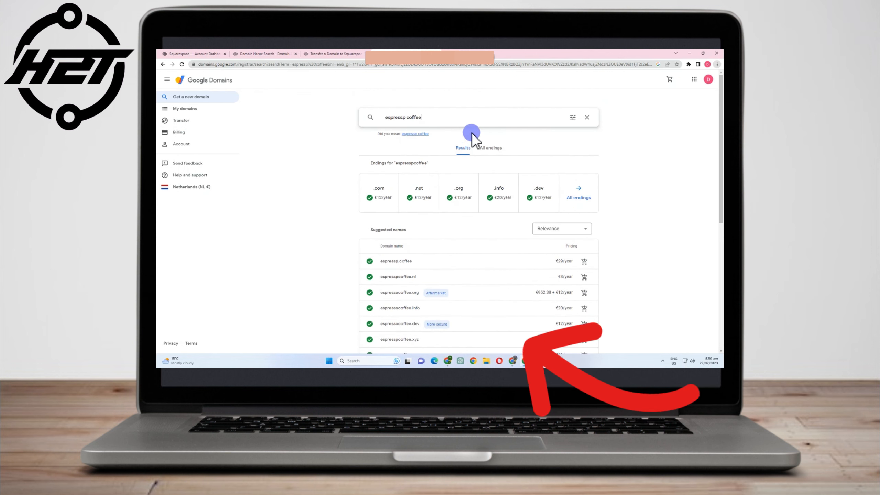
left_click(403, 117)
left_click(416, 134)
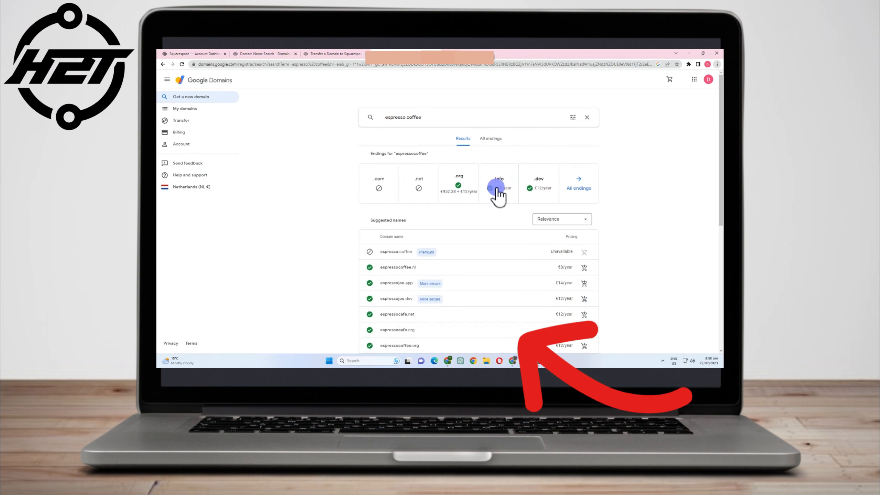
left_click(380, 193)
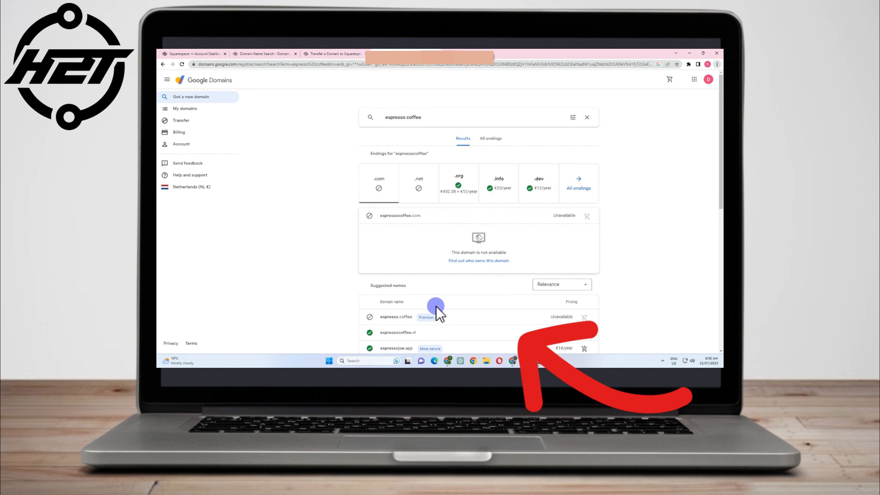
- Show every available domain ending for espresso coffee
scroll(444, 305, "down", 1)
scroll(470, 295, "down", 2)
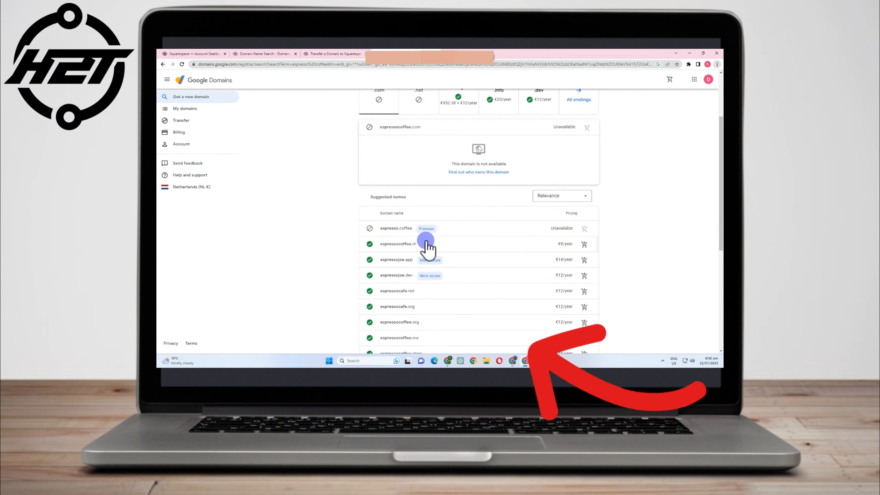
scroll(485, 288, "up", 3)
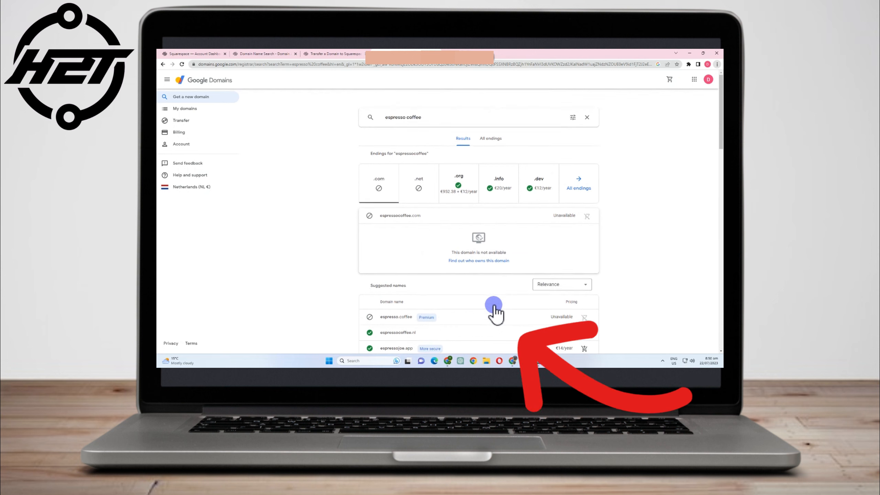
left_click(489, 138)
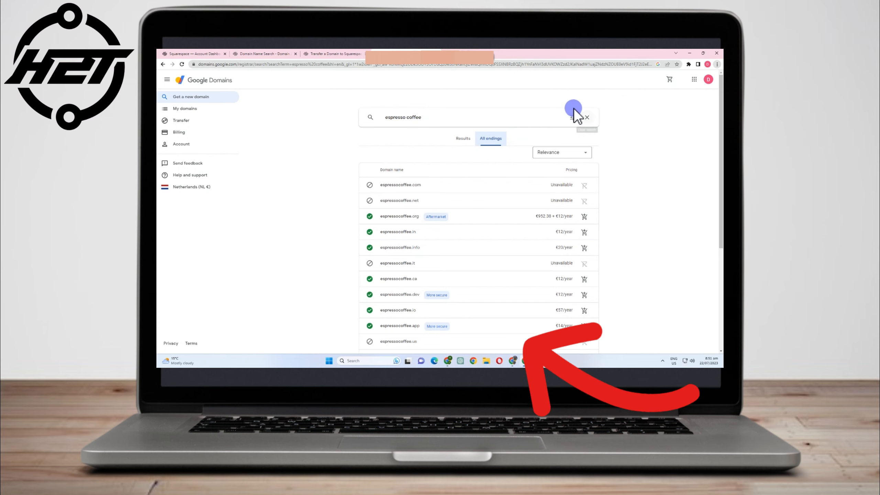
- Clear the search, view My domains and the Transfer page, then return to Squarespace
left_click(587, 118)
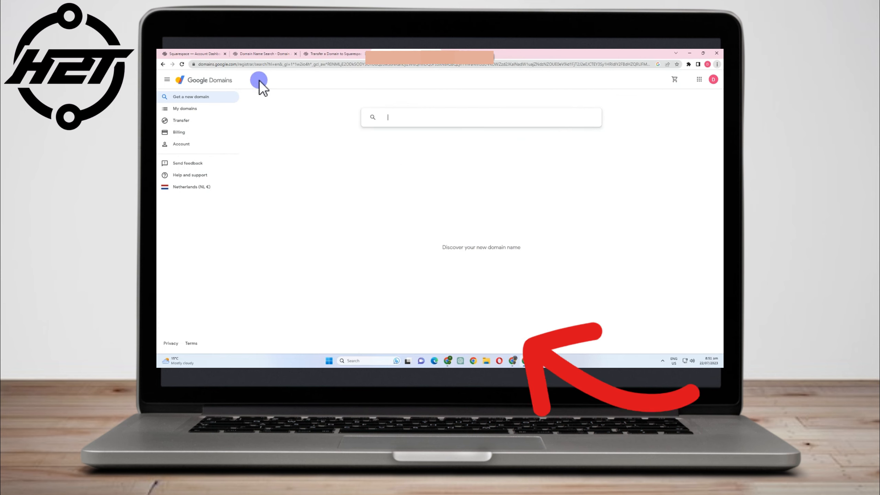
left_click(180, 109)
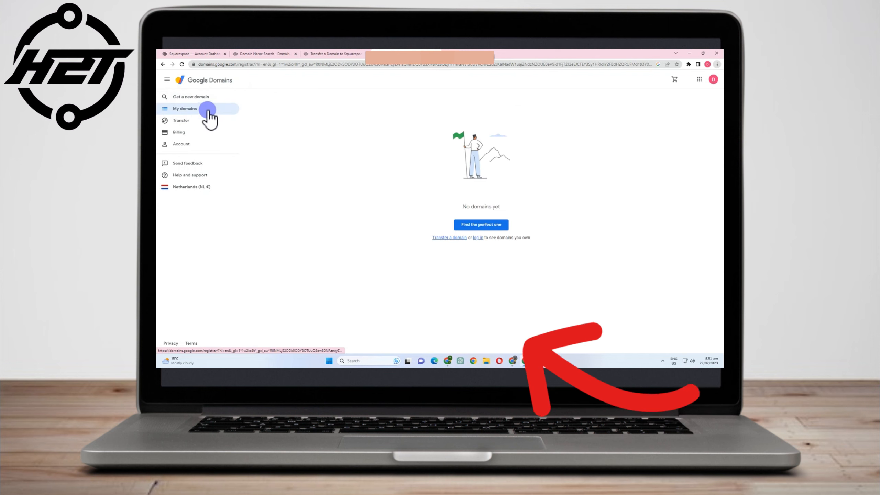
left_click(436, 235)
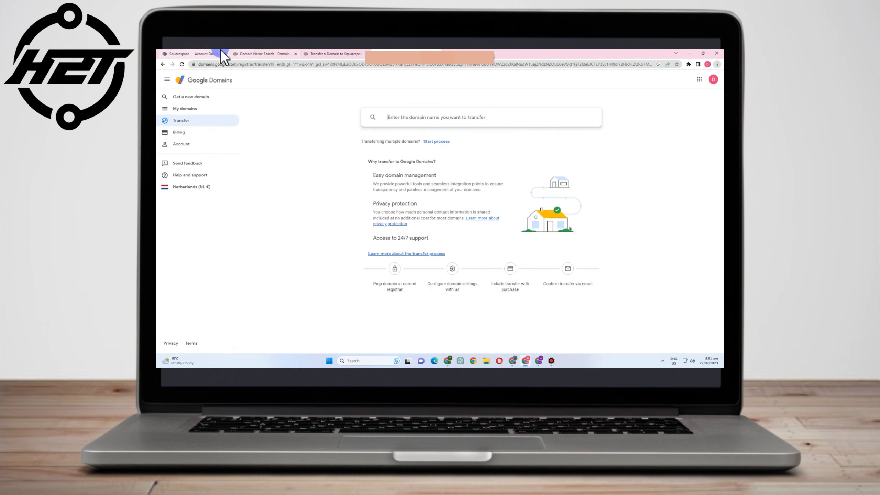
left_click(204, 53)
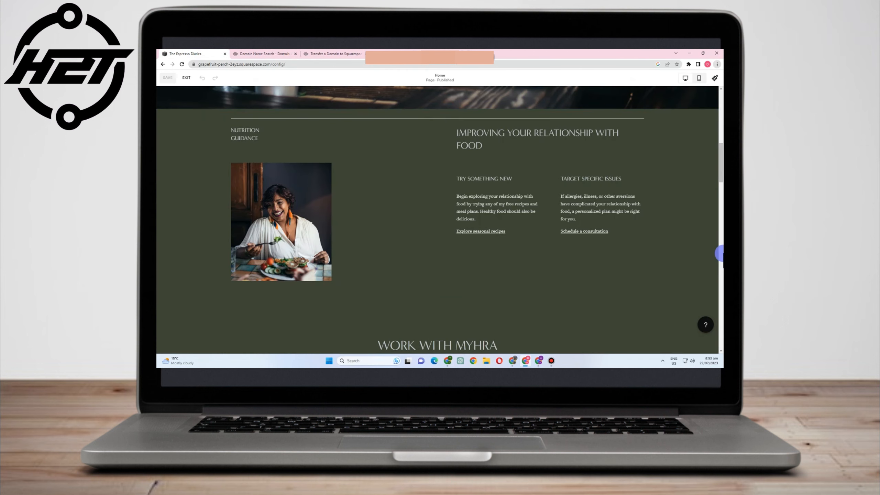
- Open the Nutrition Guidance section settings and view its Background and Colors options
scroll(722, 254, "up", 3)
scroll(722, 253, "down", 3)
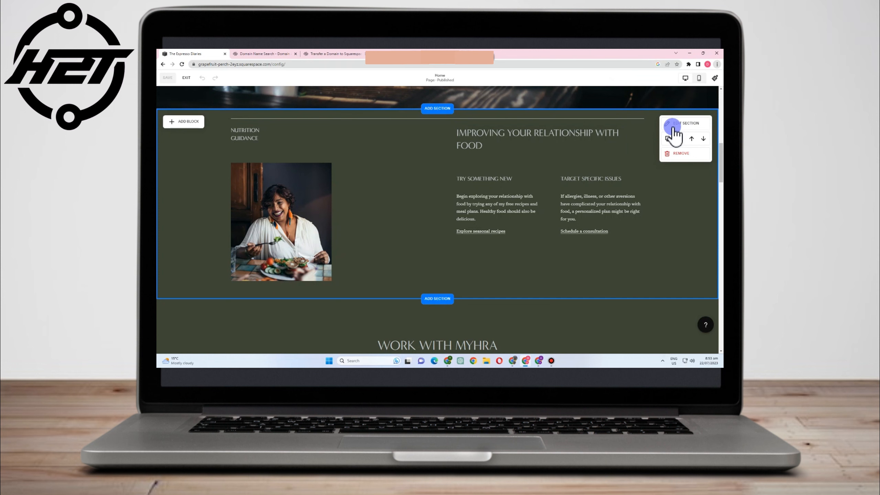
left_click(674, 128)
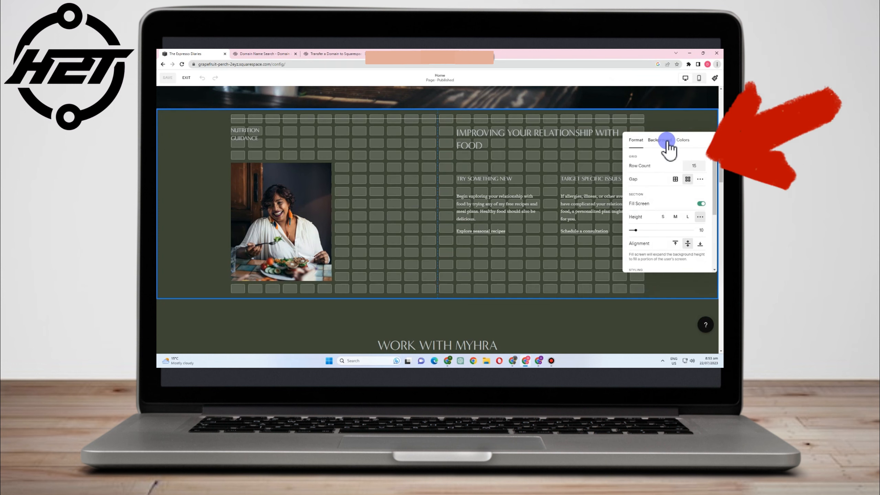
left_click(666, 140)
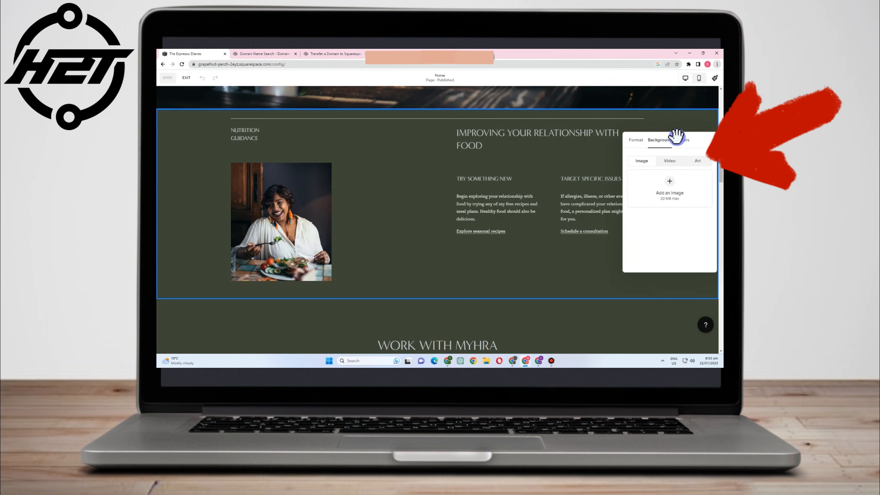
left_click(682, 140)
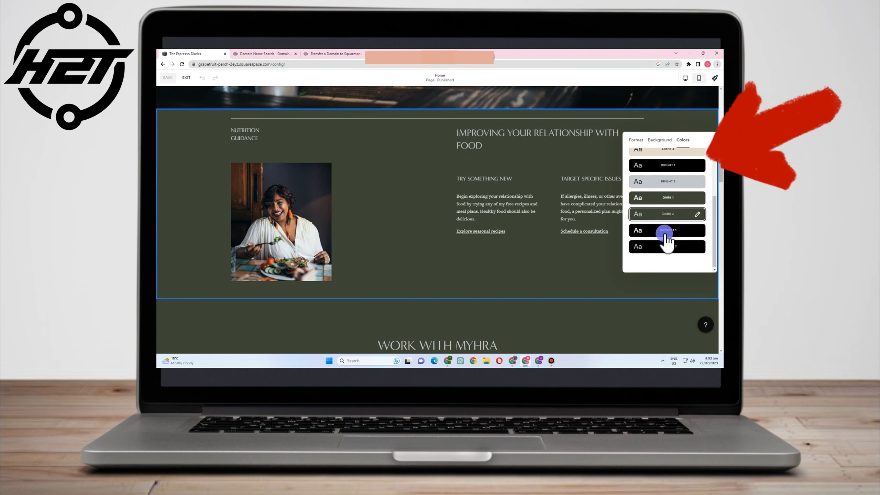
- Inspect the button background colour picker, then return to Colours and Site Styles
scroll(666, 235, "up", 3)
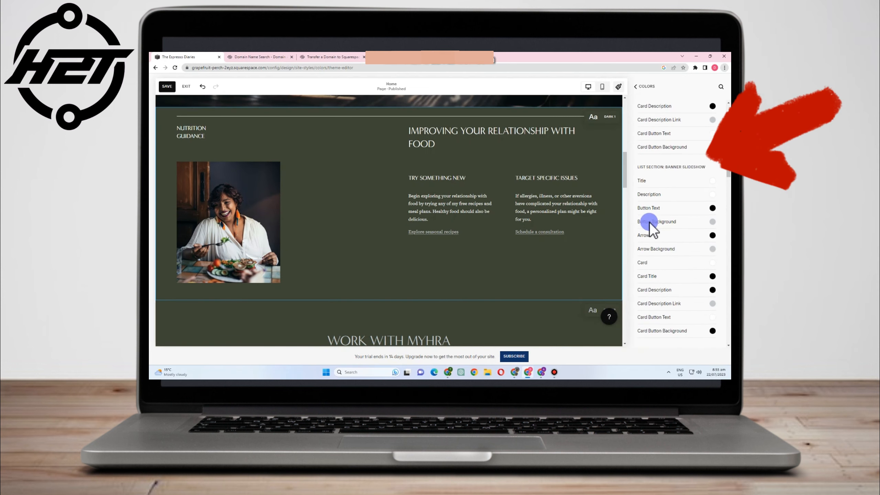
left_click(713, 222)
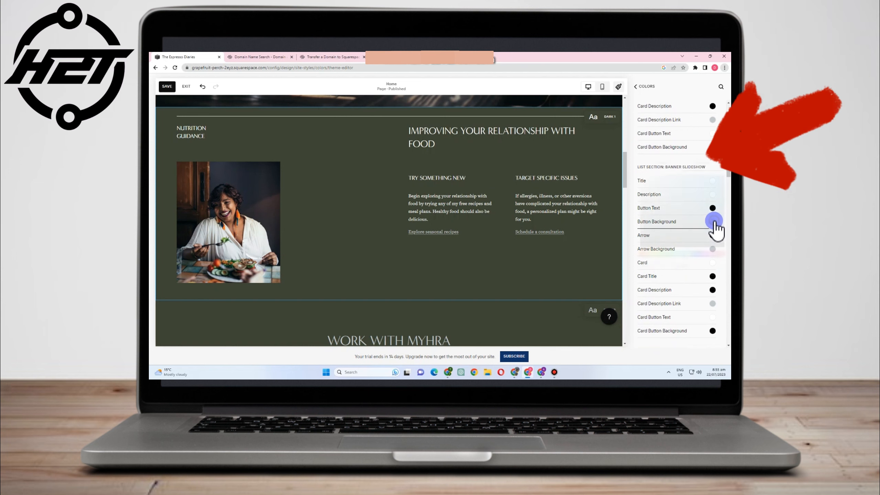
left_click(635, 167)
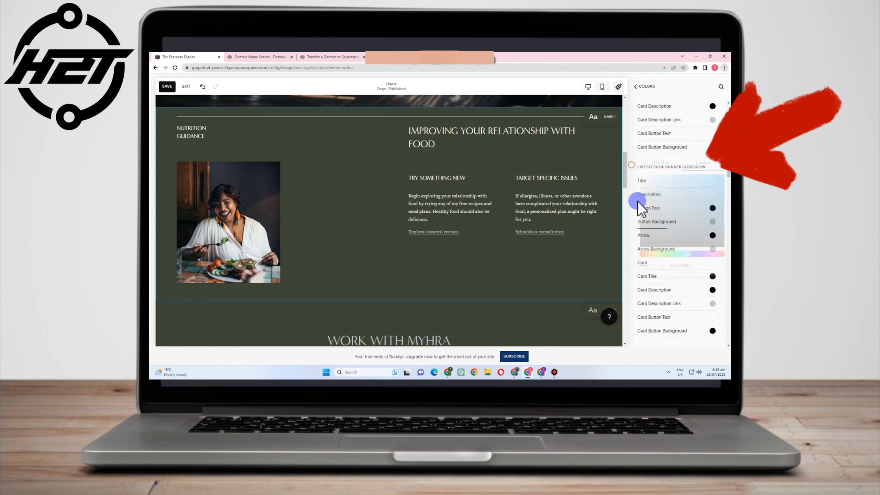
scroll(651, 242, "down", 3)
scroll(662, 294, "down", 4)
left_click(635, 86)
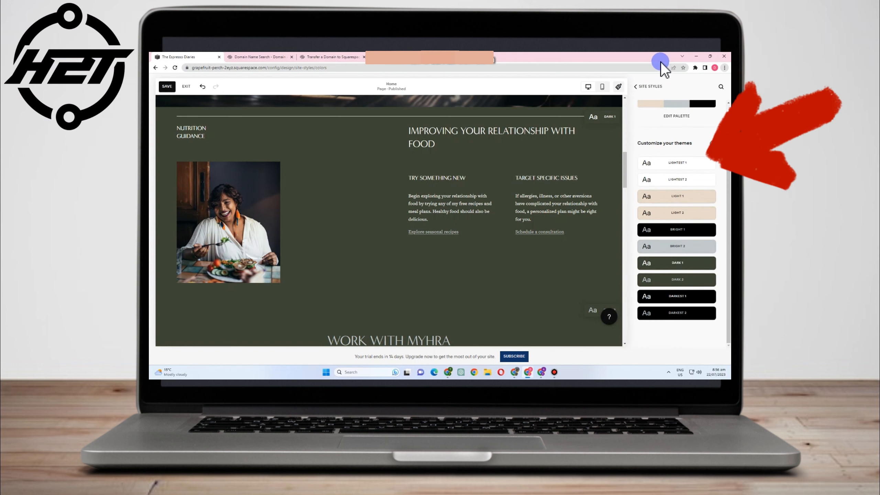
left_click(653, 87)
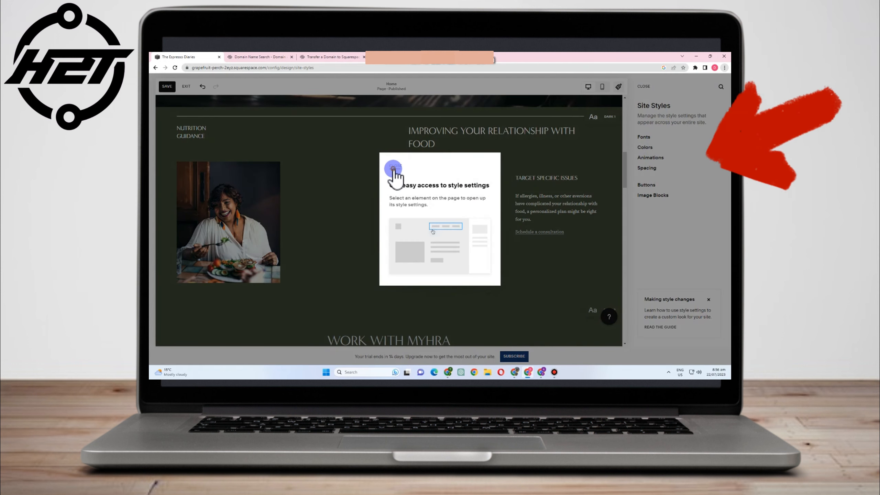
- Browse the Fonts, Animations, Buttons and Image Blocks style settings, then close Site Styles
left_click(395, 167)
left_click(644, 137)
scroll(680, 240, "down", 2)
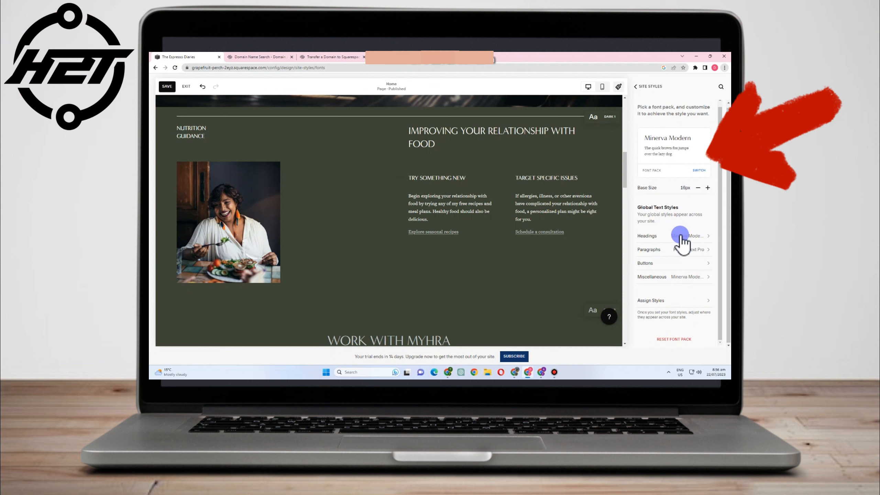
left_click(637, 88)
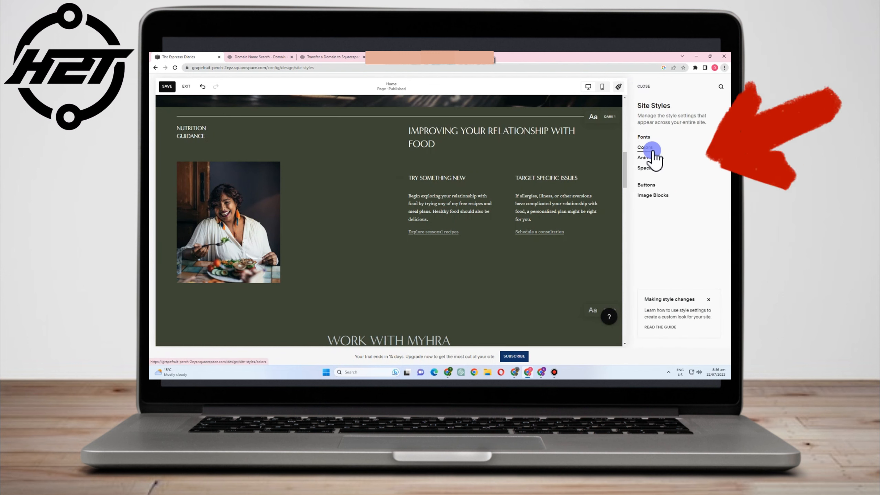
left_click(652, 159)
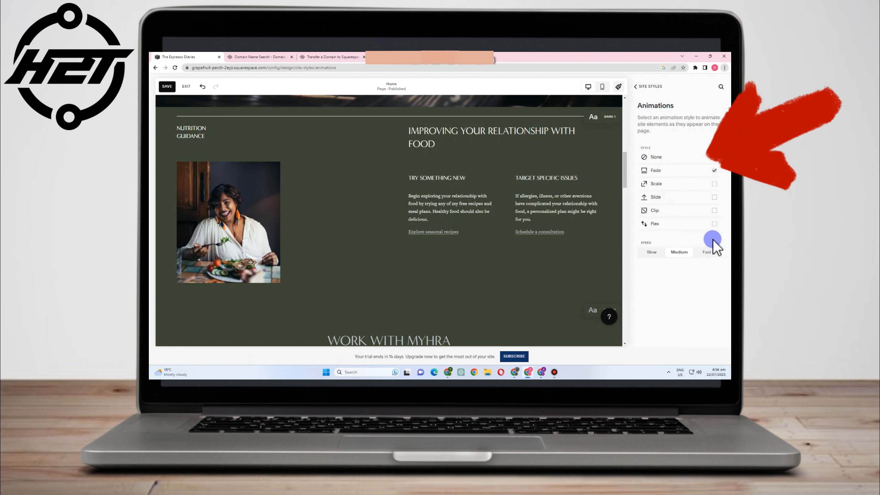
left_click(635, 87)
left_click(646, 186)
left_click(648, 195)
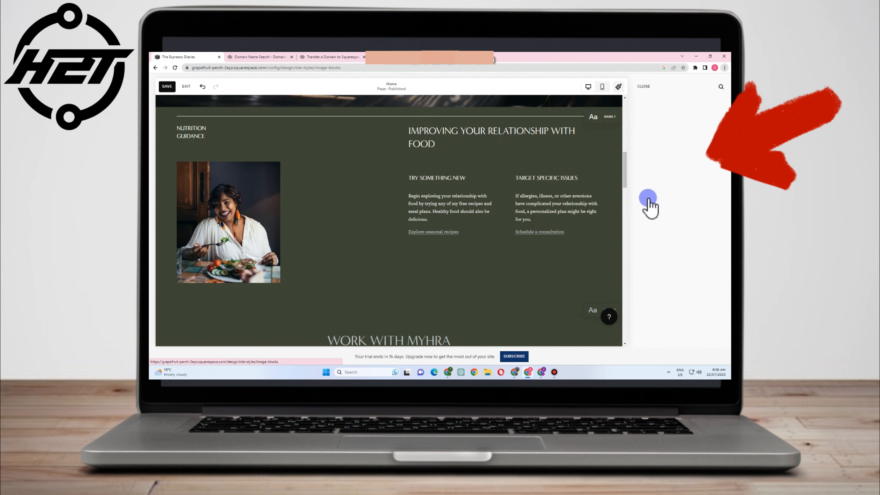
left_click(635, 87)
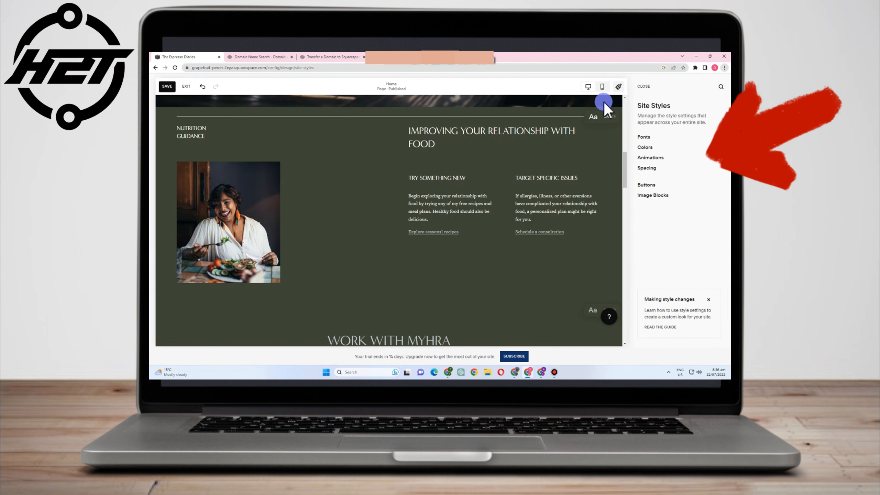
left_click(642, 87)
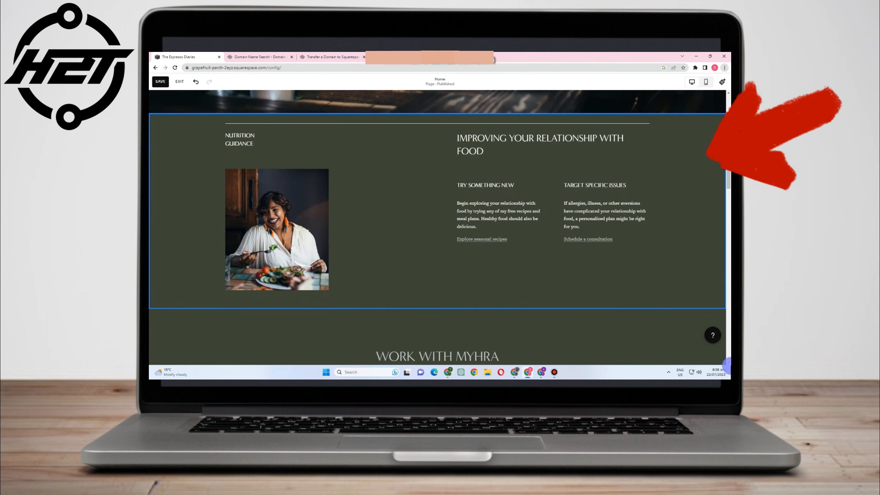
- Move and enlarge the woman's photo, then drag the NUTRITION GUIDANCE text over its top-left
left_click_drag(280, 206, 334, 193)
left_click_drag(382, 159, 434, 126)
left_click_drag(407, 170, 369, 198)
left_click_drag(357, 145, 357, 132)
left_click_drag(239, 138, 317, 139)
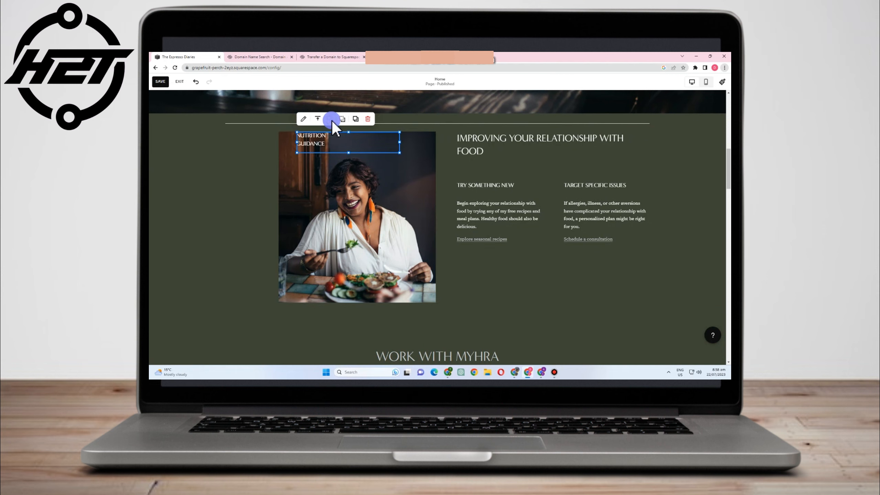
left_click(318, 119)
left_click(317, 133)
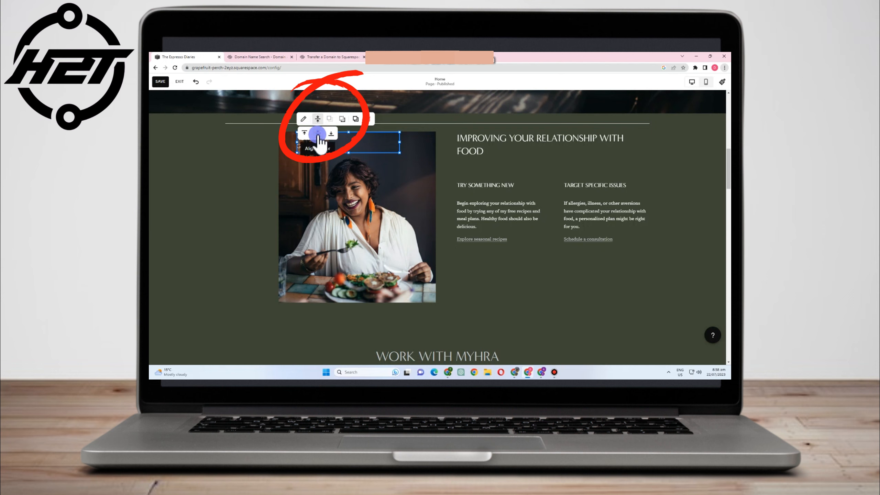
- Align the heading block to the top and reposition it lower over the photo
left_click(305, 133)
left_click(309, 142)
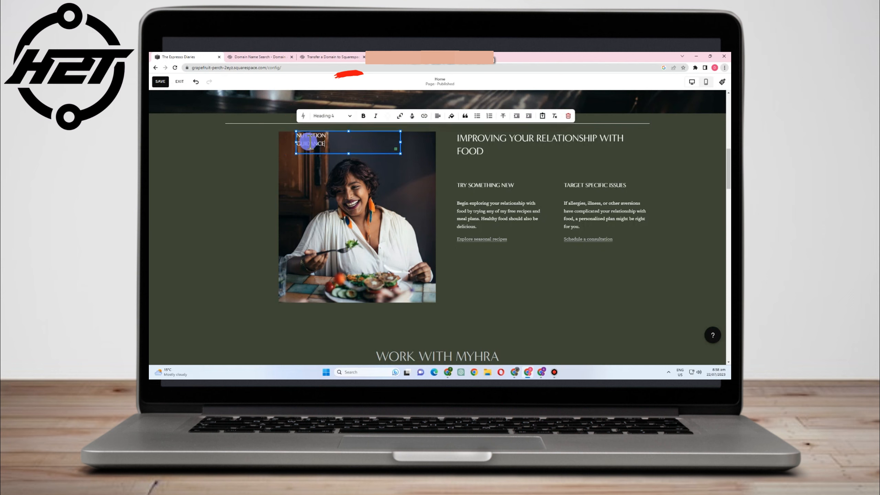
mouse_move(329, 148)
left_mouse_down()
mouse_move(296, 126)
mouse_move(363, 169)
mouse_move(343, 153)
left_mouse_up()
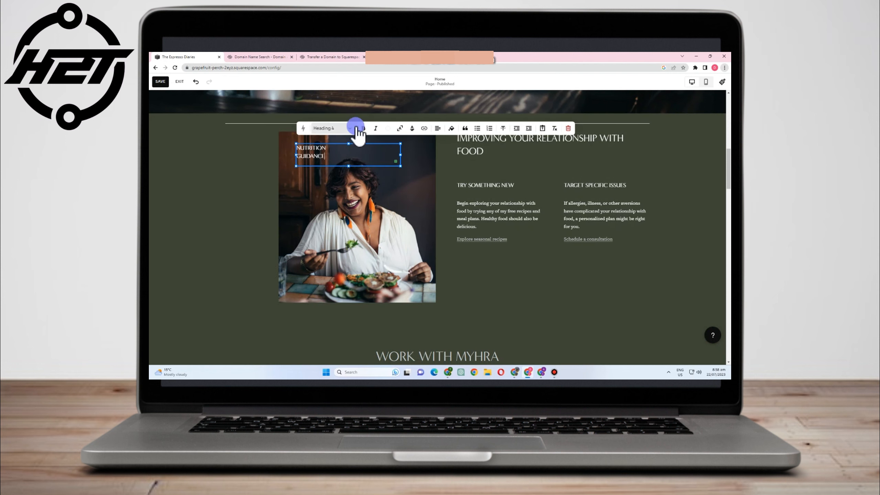
left_click(320, 155)
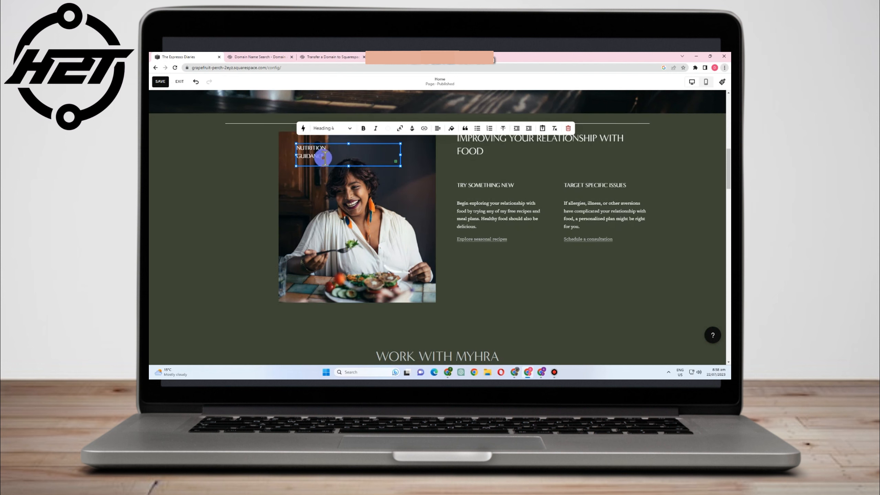
left_click_drag(295, 148, 294, 147)
- Make the NUTRITION GUIDANCE heading bold and italic, trying the highlight and link options
left_click(363, 128)
left_click(375, 128)
left_click(399, 128)
left_click(399, 128)
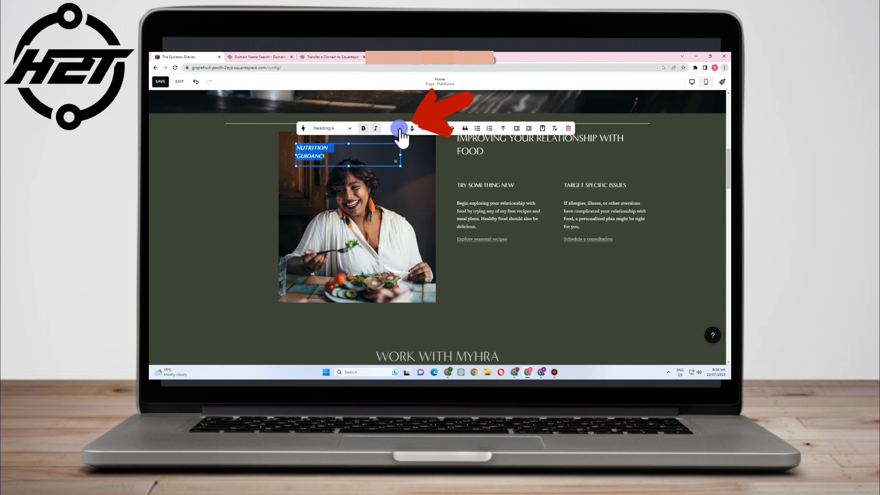
left_click(410, 129)
left_click(410, 129)
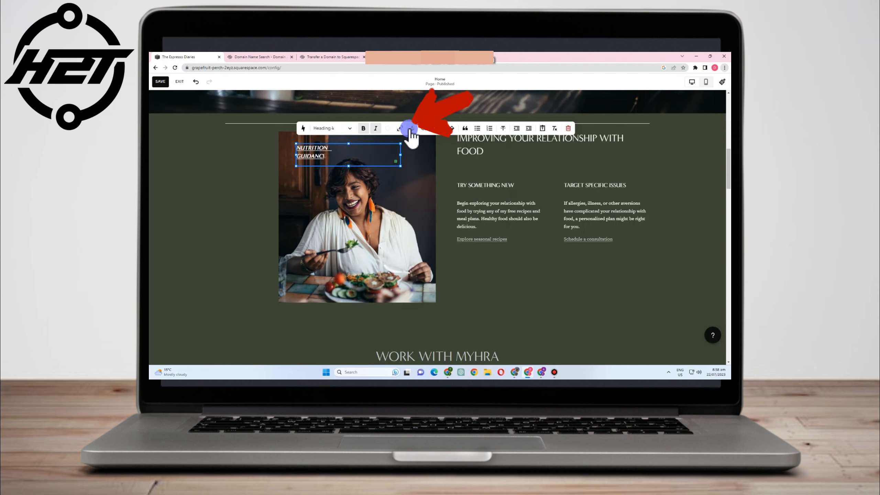
left_click(423, 129)
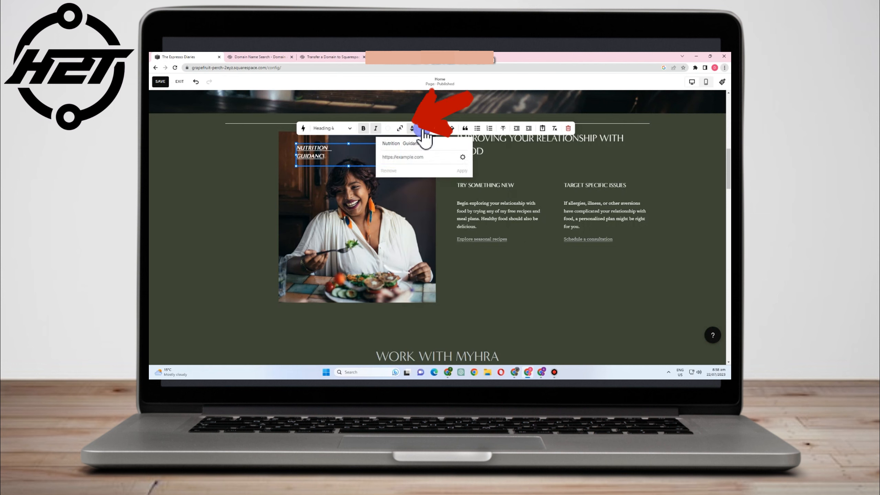
left_click(424, 129)
left_click(423, 129)
left_click(463, 159)
- Centre the heading and open the block's background colour palette
left_click(435, 129)
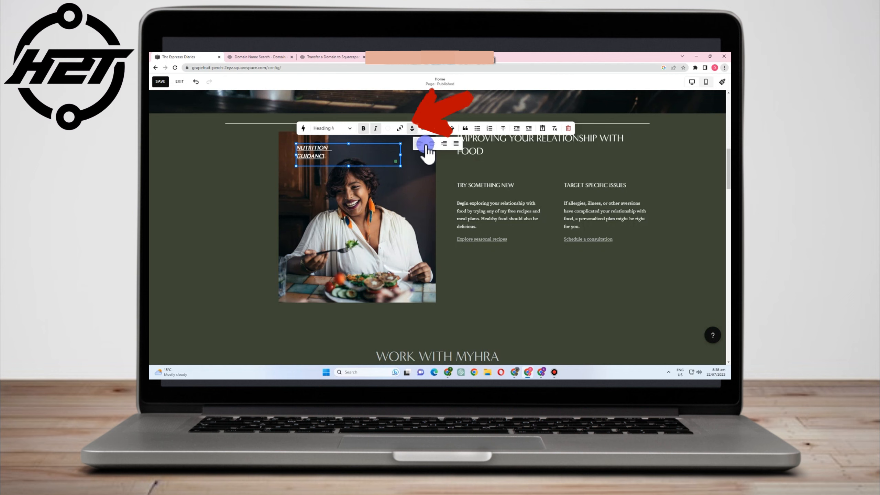
left_click(425, 145)
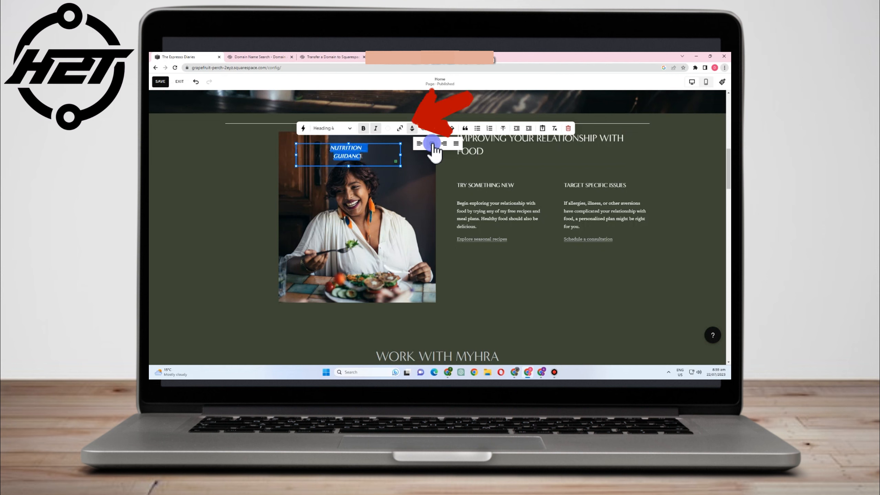
left_click(413, 130)
left_click(413, 130)
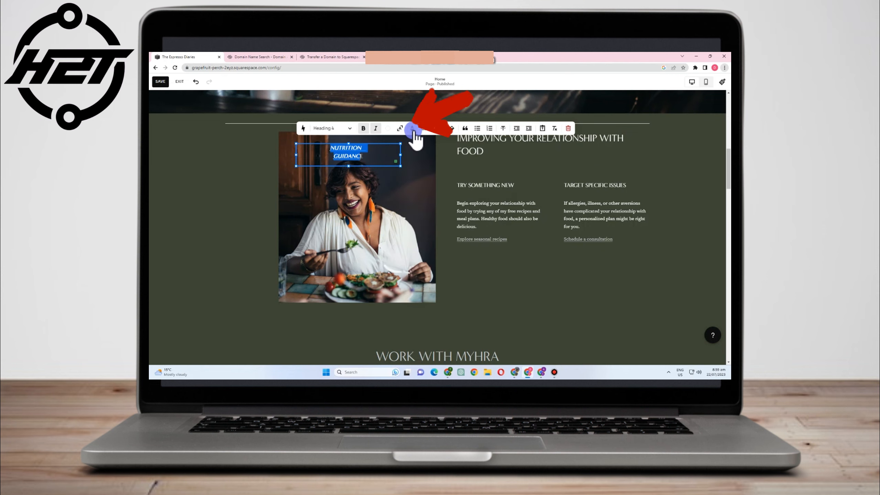
key("ctrl+u")
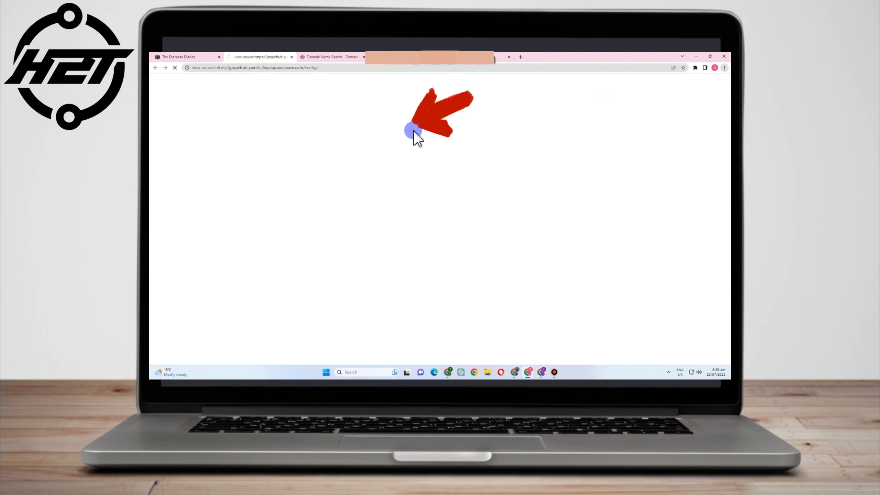
left_click(179, 56)
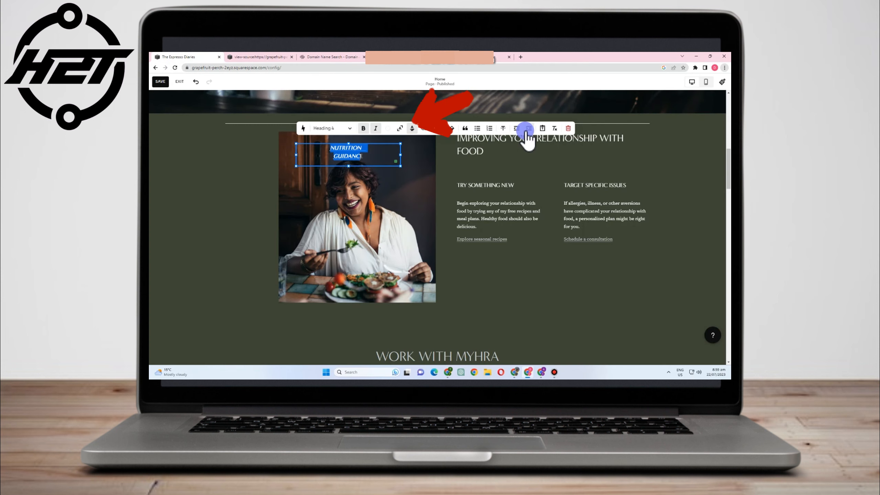
left_click(457, 130)
left_click(493, 167)
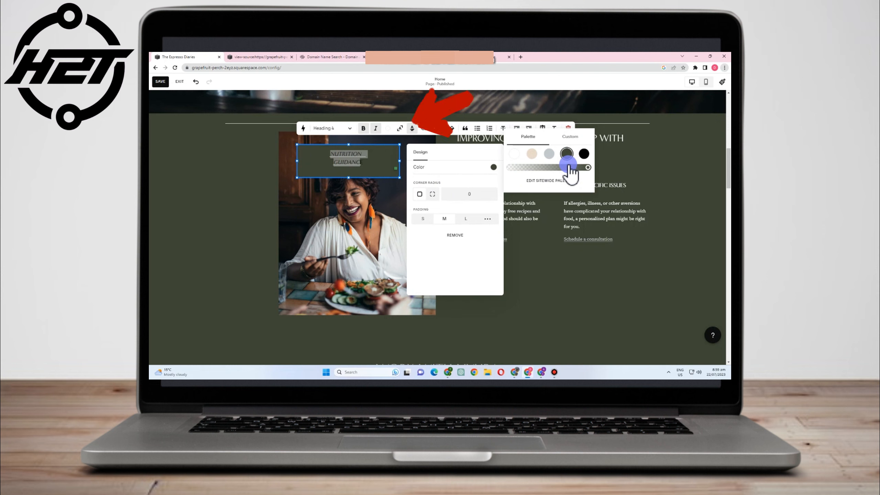
- Try a white background on the heading, undo it, and open the link address field
left_click(514, 154)
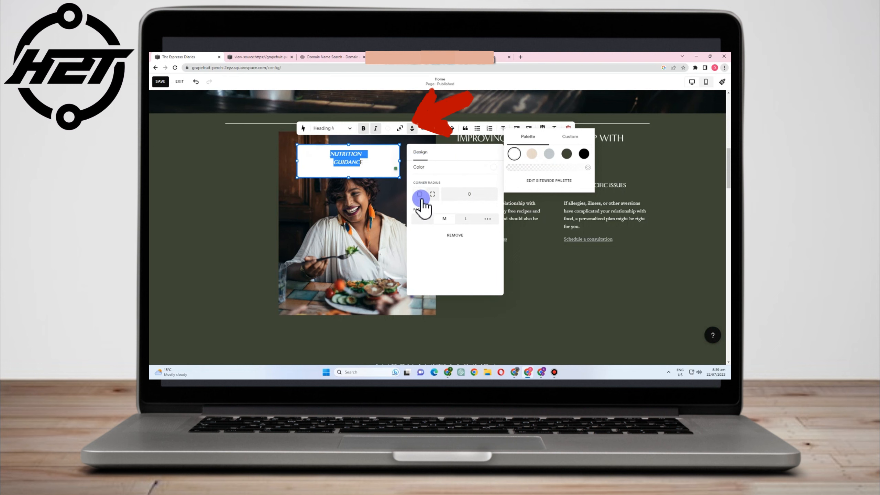
left_click(448, 221)
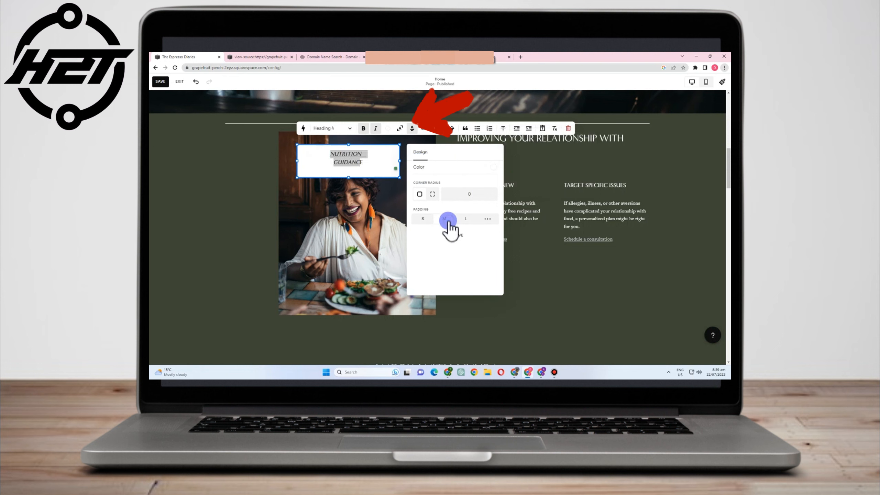
left_click(349, 154)
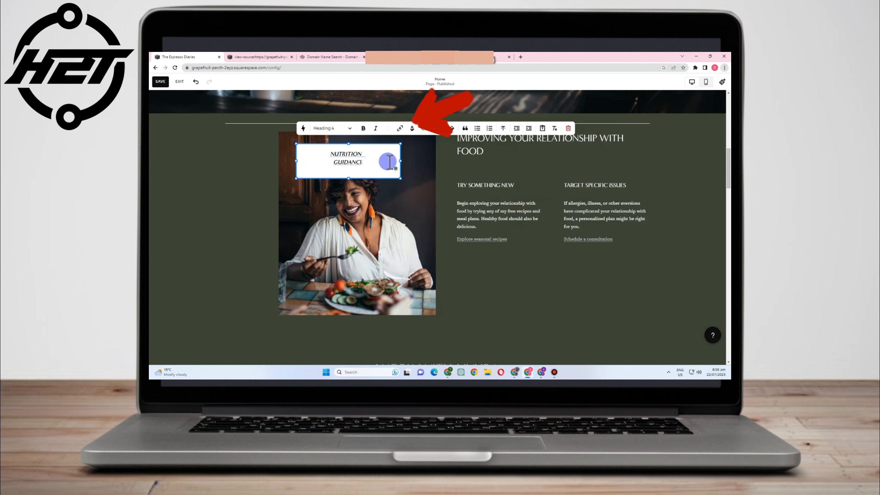
key("ctrl+z")
key("ctrl+z")
key("ctrl+z")
key("ctrl+z")
left_click(424, 128)
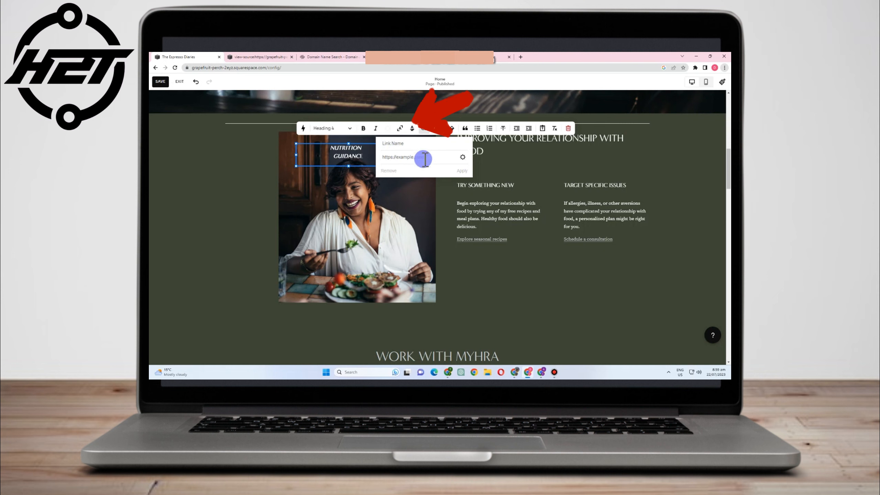
left_click(419, 155)
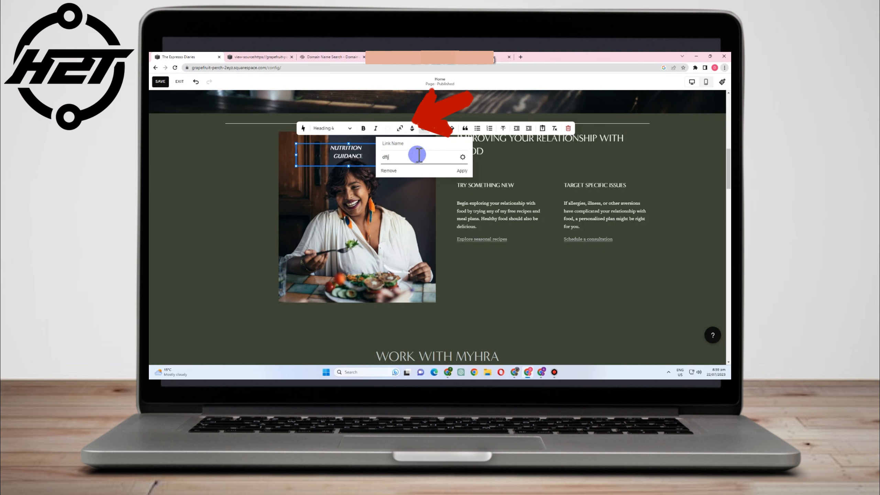
- Type a placeholder link address, then review the Email recipient, subject and body fields
type("dfljhadfhakdhfkuhadkfh")
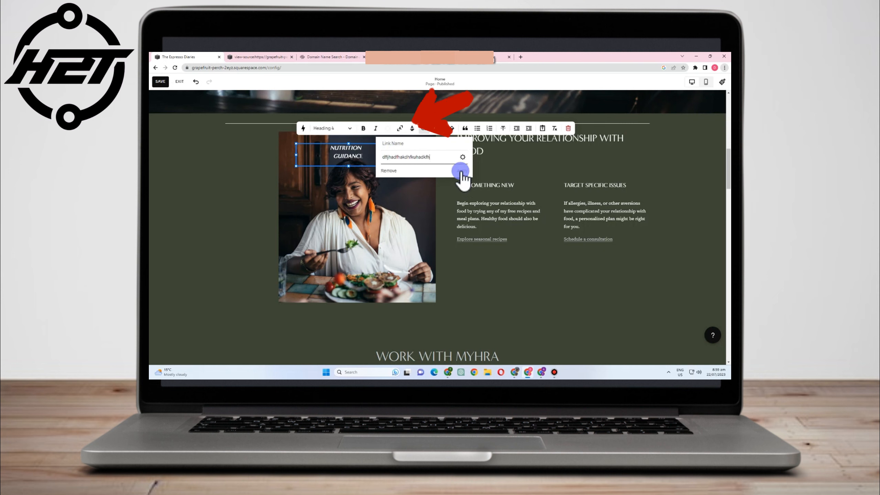
left_click(463, 157)
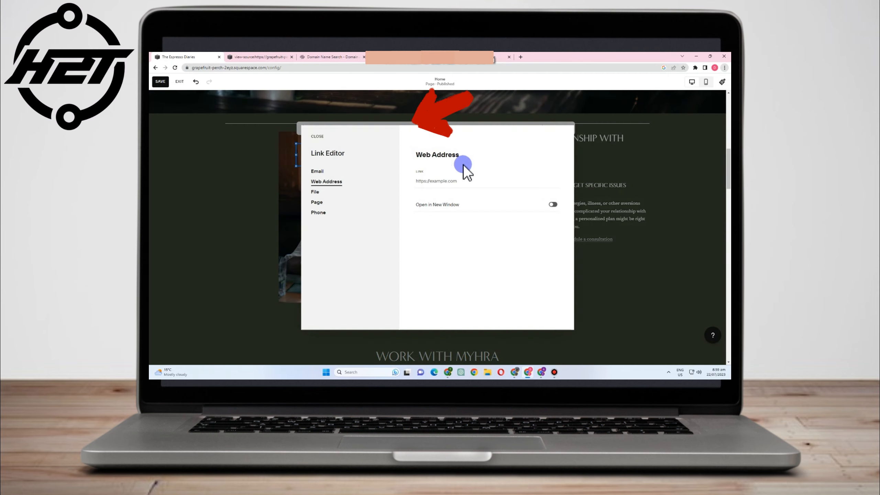
left_click(317, 172)
left_click(429, 178)
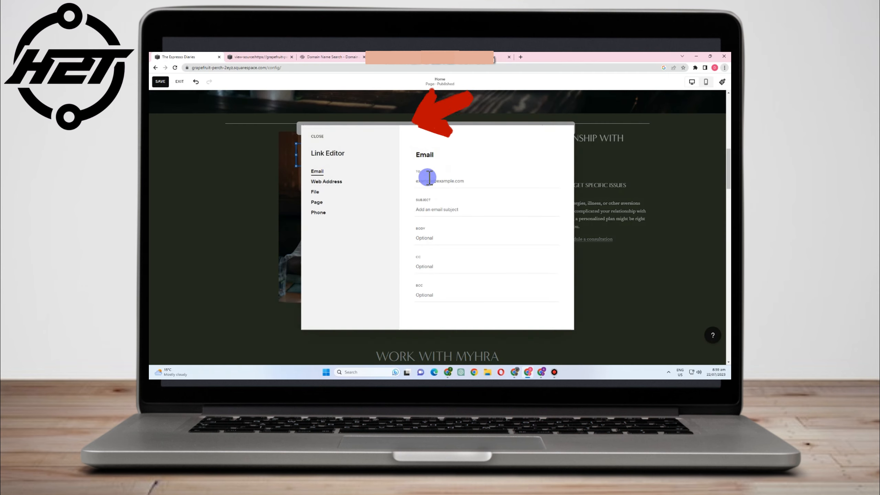
left_click(432, 210)
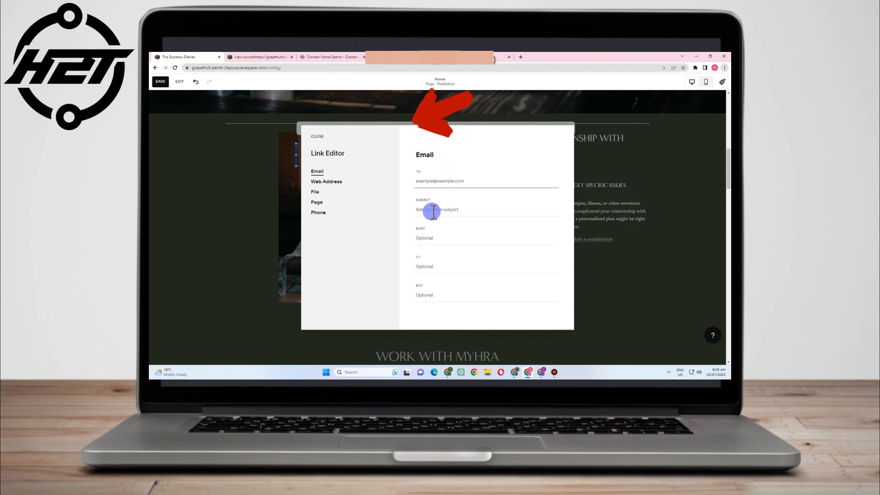
left_click(429, 239)
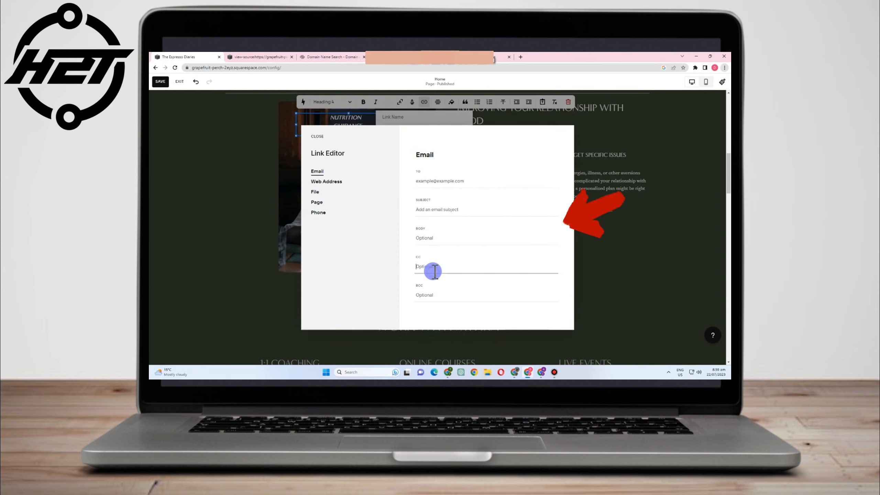
- Review the Web Address, File and Page link options with Open in New Window on
left_click(343, 182)
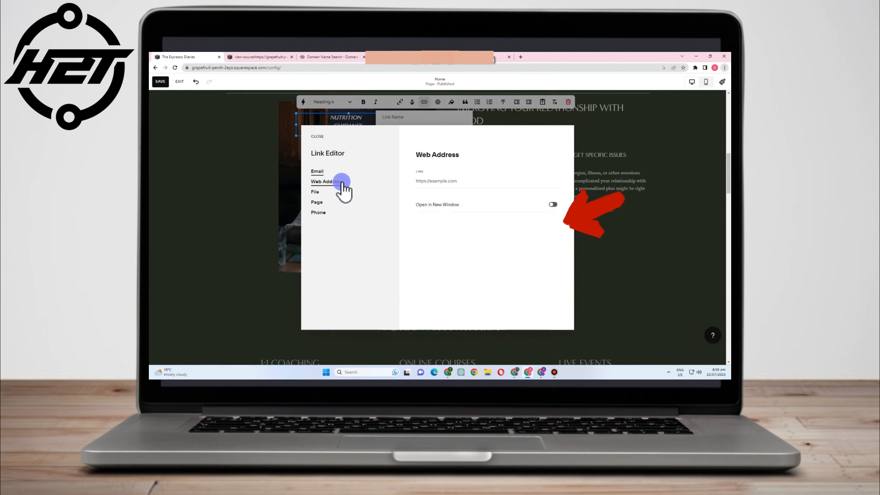
left_click(554, 205)
left_click(494, 195)
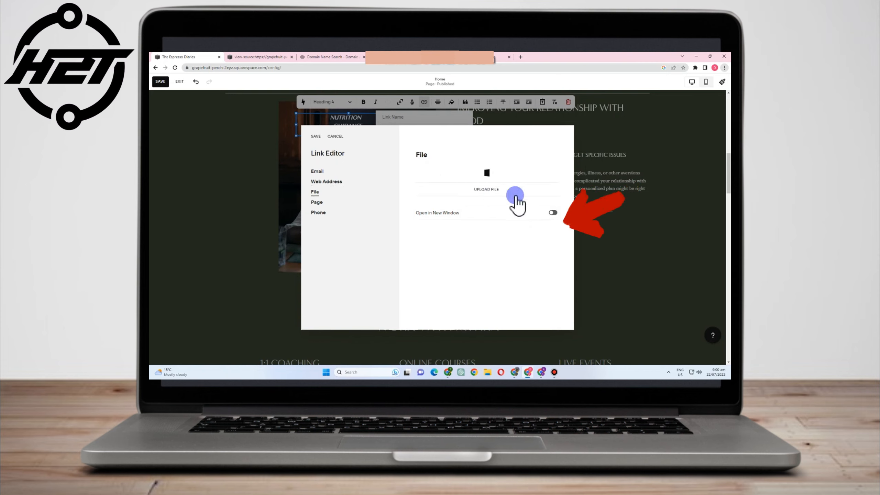
left_click(483, 187)
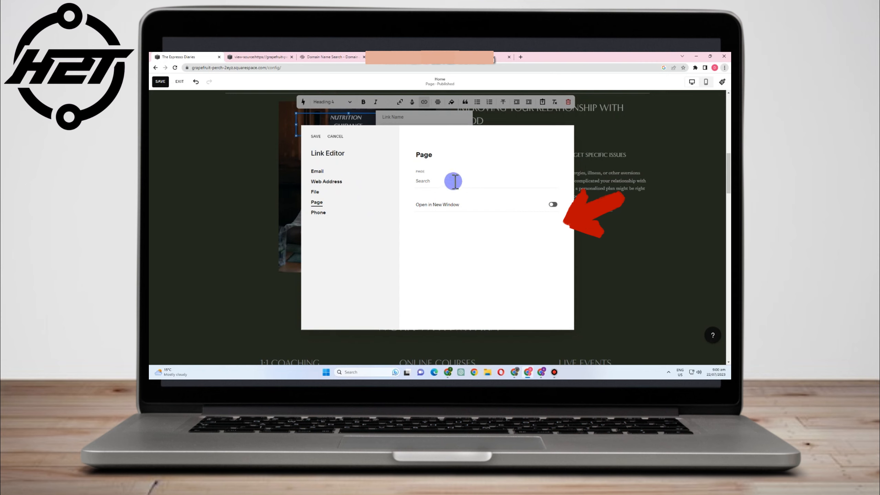
left_click(551, 205)
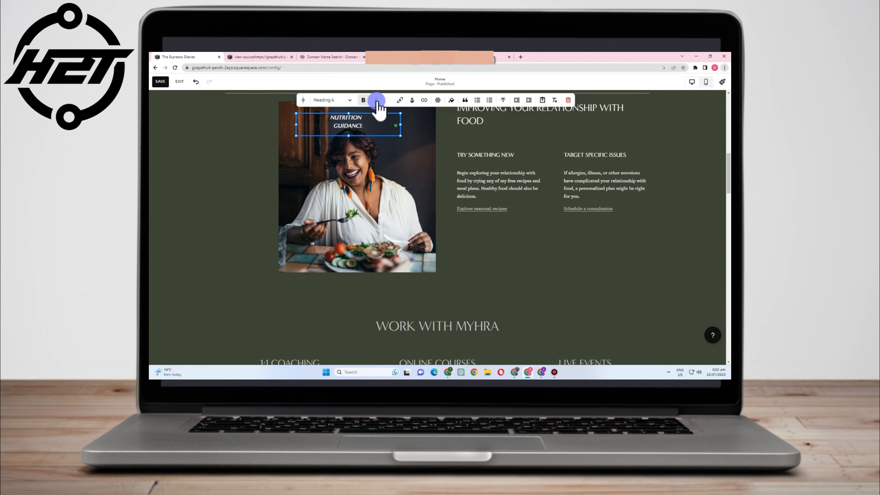
- Select the IMPROVING YOUR RELATIONSHIP WITH FOOD heading block and undo an attempted move
left_click(641, 285)
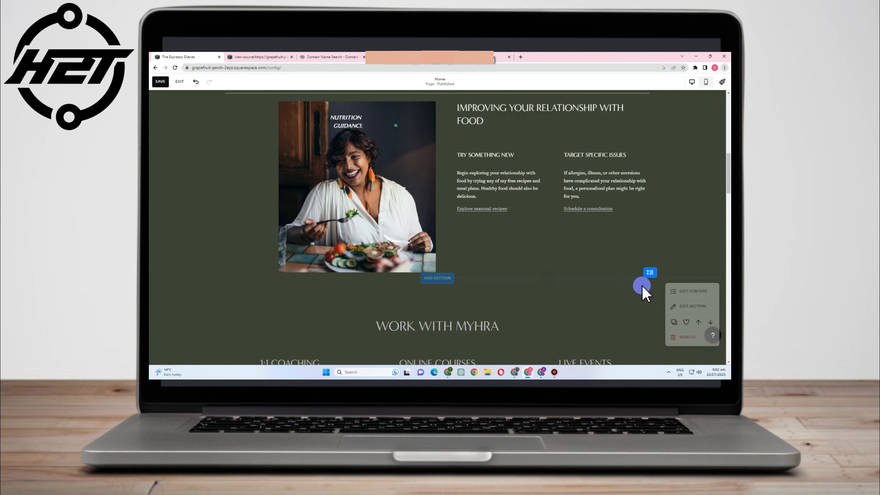
scroll(617, 242, "up", 3)
left_click(548, 201)
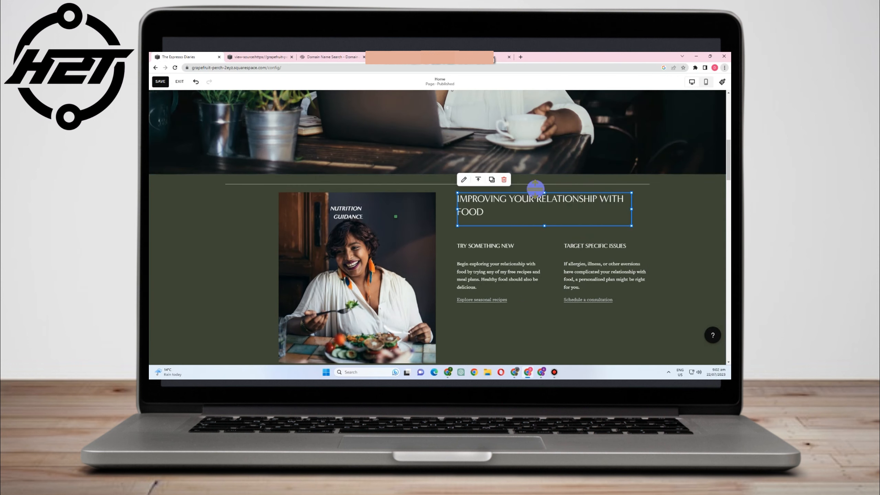
mouse_move(611, 208)
left_mouse_down()
mouse_move(625, 193)
mouse_move(600, 195)
mouse_move(609, 191)
left_mouse_up()
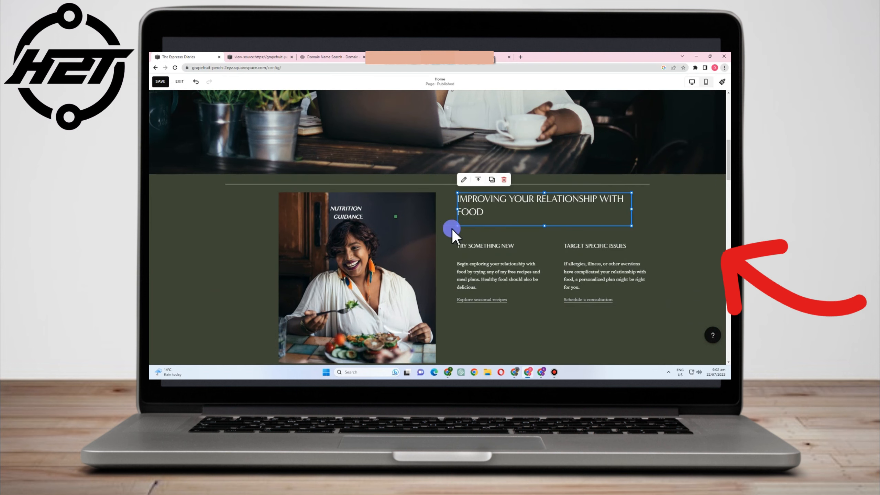
left_click(466, 180)
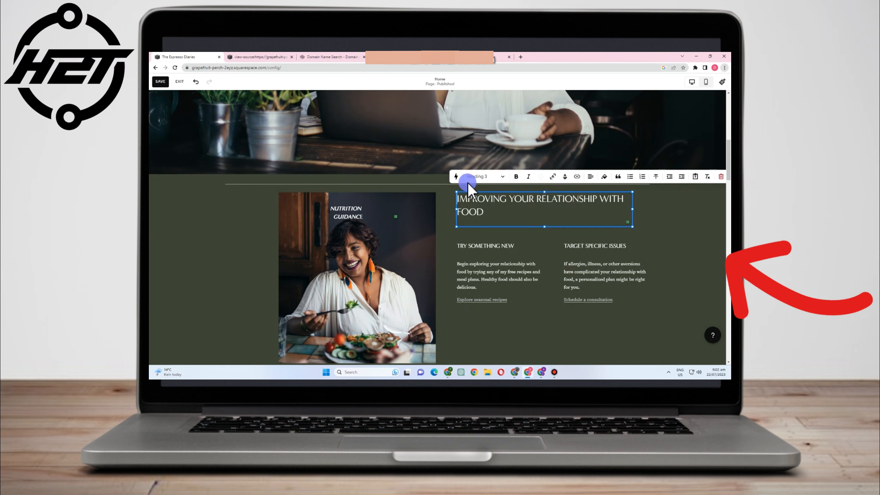
left_click_drag(498, 213, 482, 208)
key("ctrl+z")
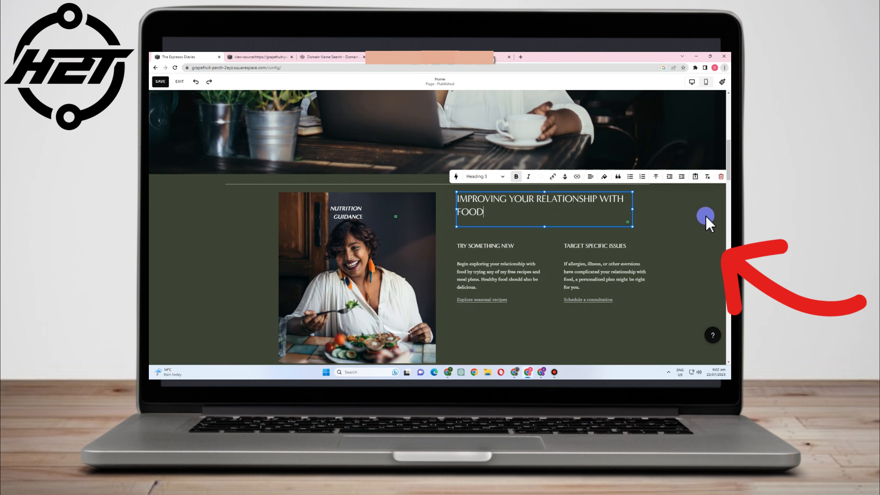
- Open the section's format settings, then reselect the heading block
left_click(699, 237)
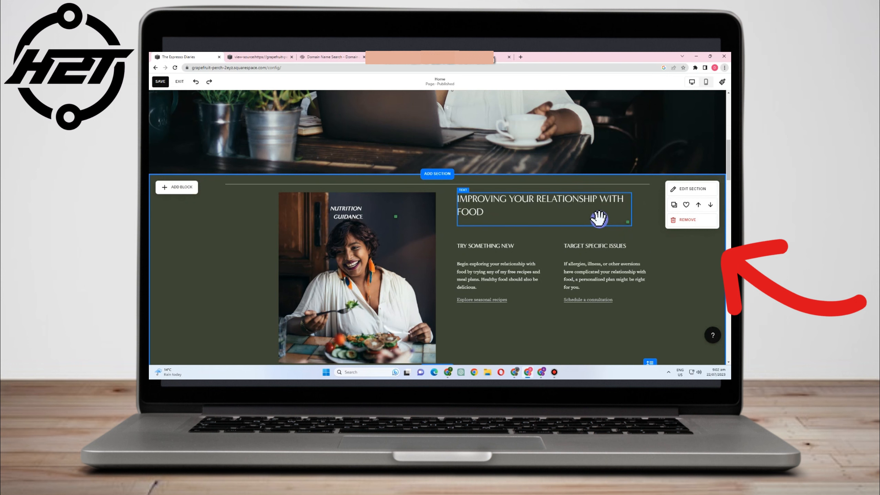
left_click(686, 189)
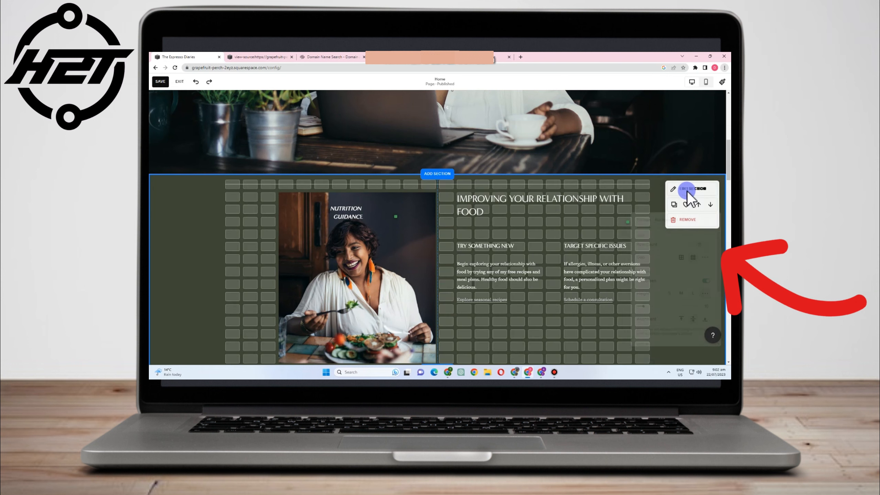
left_click(595, 216)
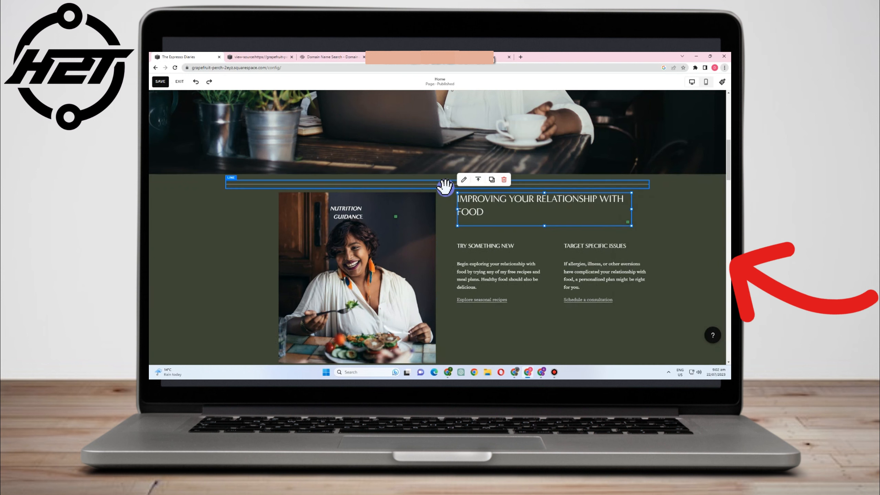
- Give the heading block large padding, 8% top and bottom, and a beige background
left_click(468, 199)
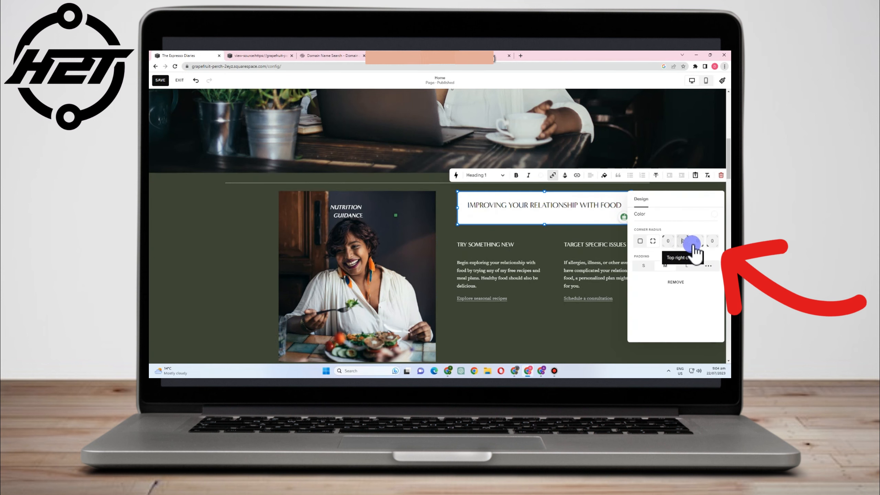
left_click(663, 264)
left_click(693, 269)
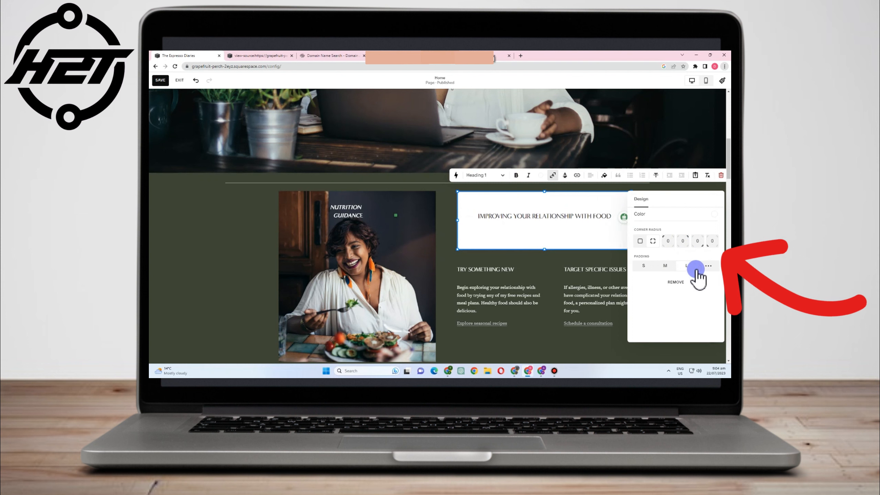
left_click(711, 268)
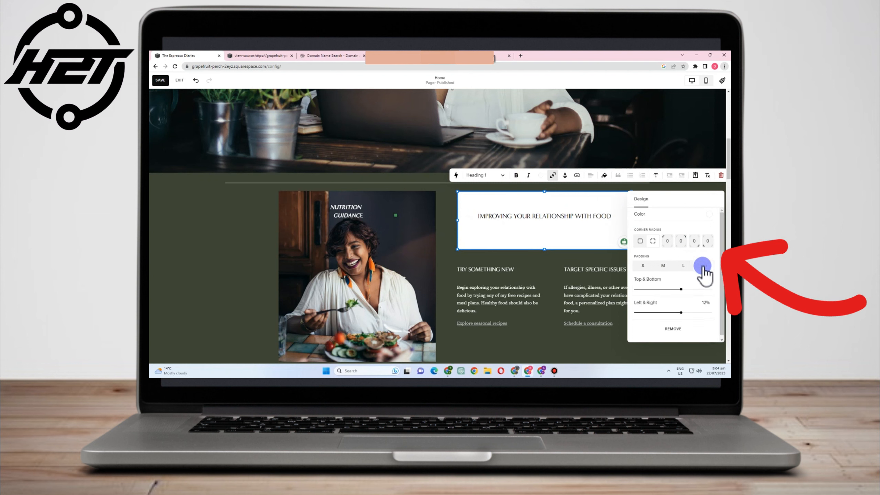
left_click_drag(681, 289, 658, 293)
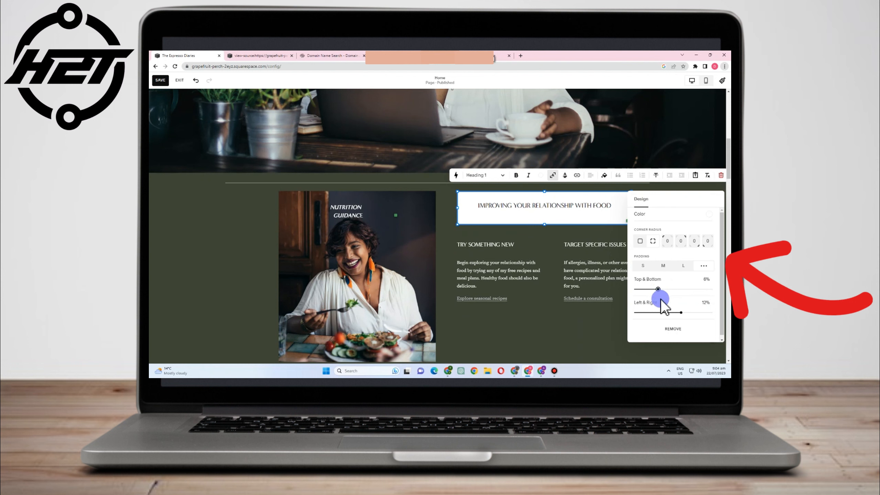
left_click(640, 217)
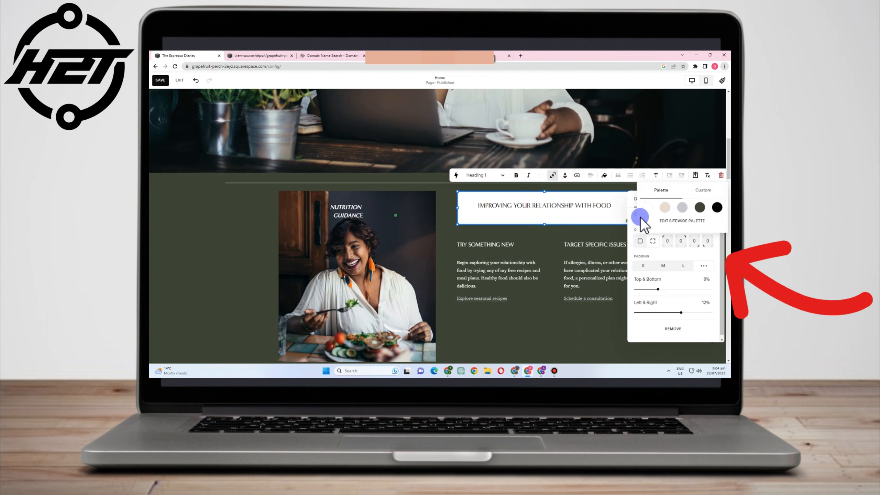
left_click(663, 207)
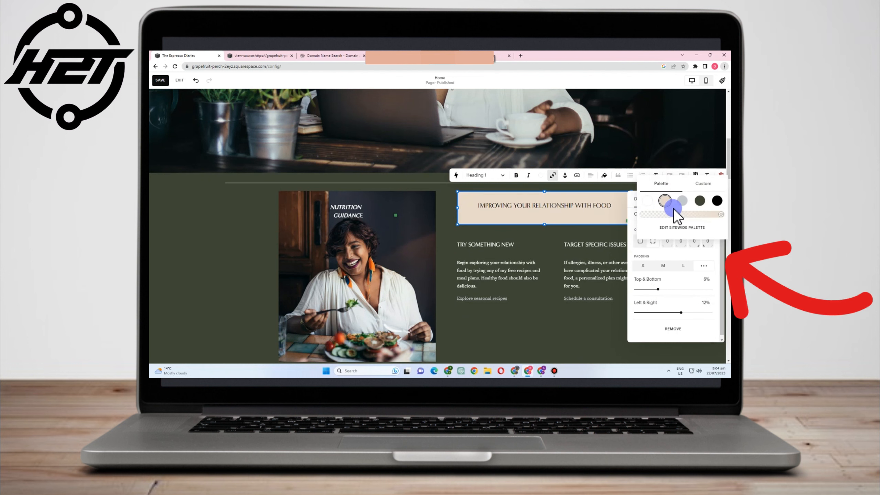
- Change the third sitewide palette colour to blue, then close Site Styles
left_click(701, 228)
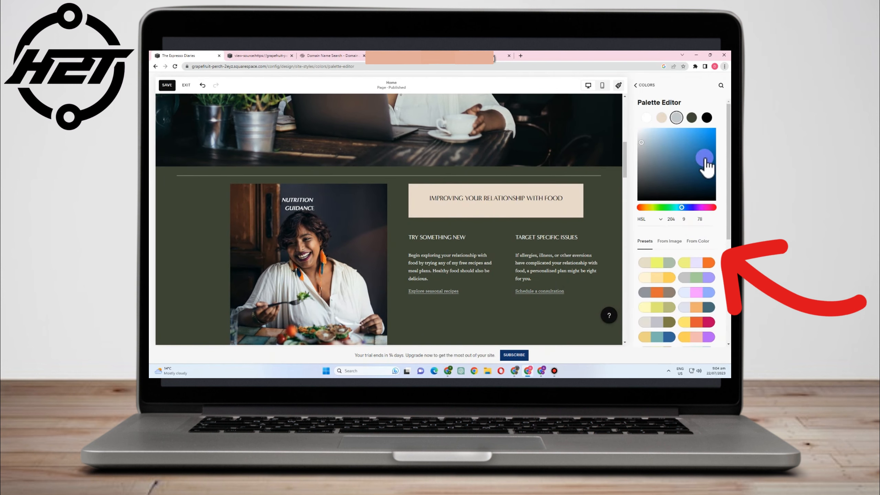
left_click(698, 182)
left_click(698, 148)
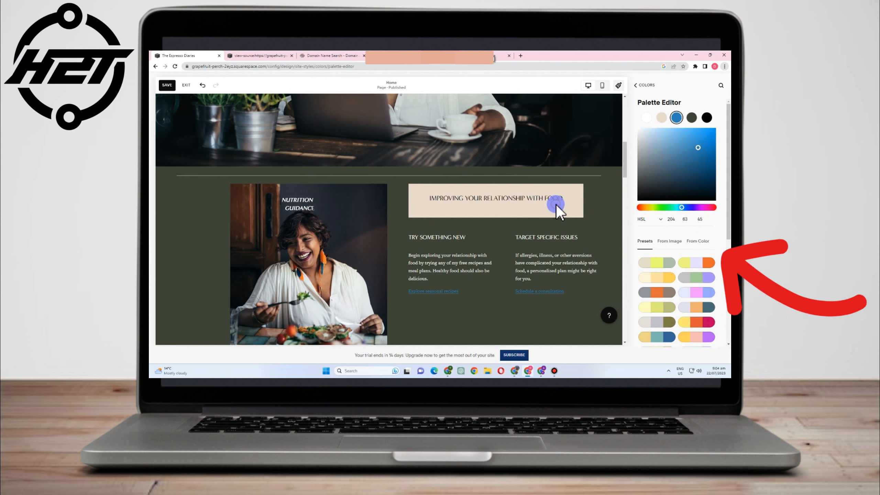
left_click(647, 118)
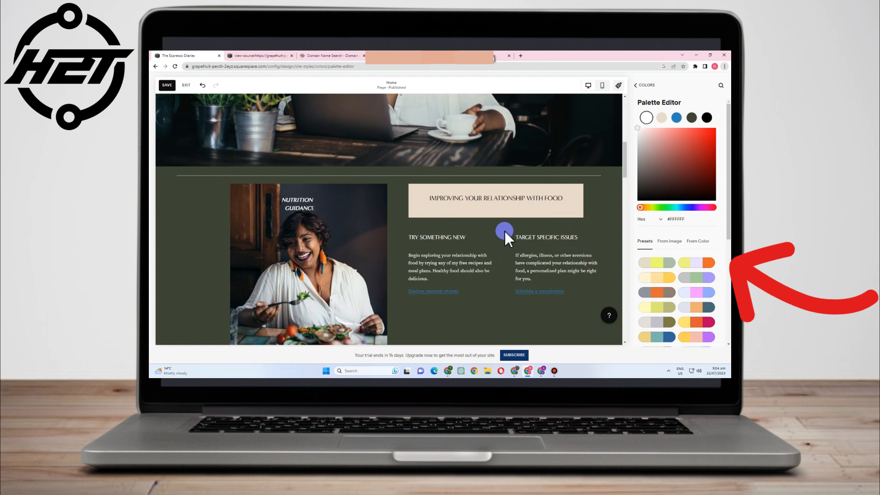
left_click(640, 86)
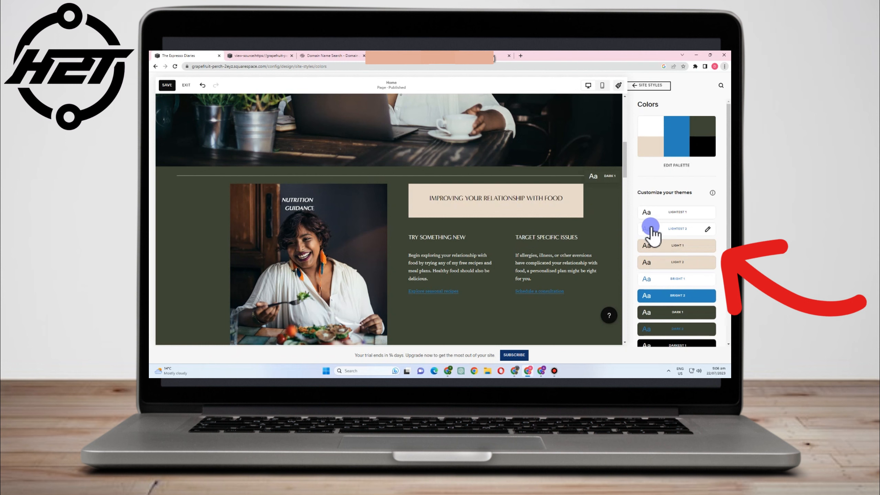
left_click(635, 86)
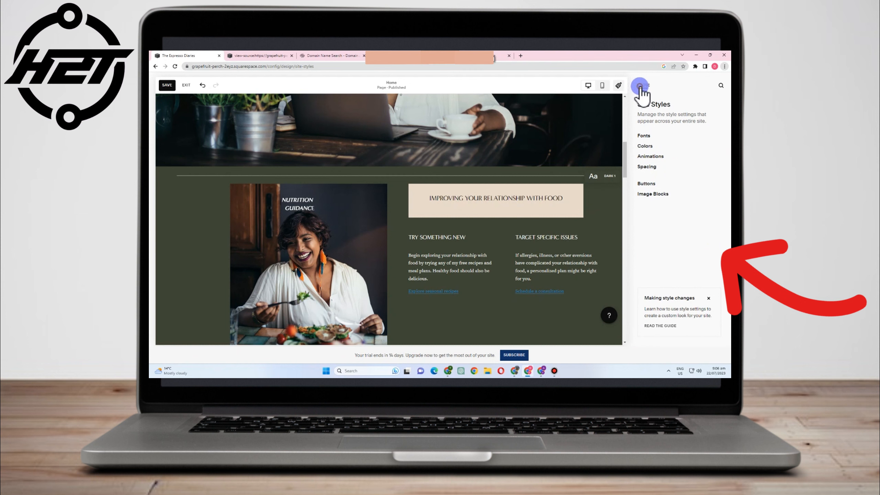
left_click(523, 307)
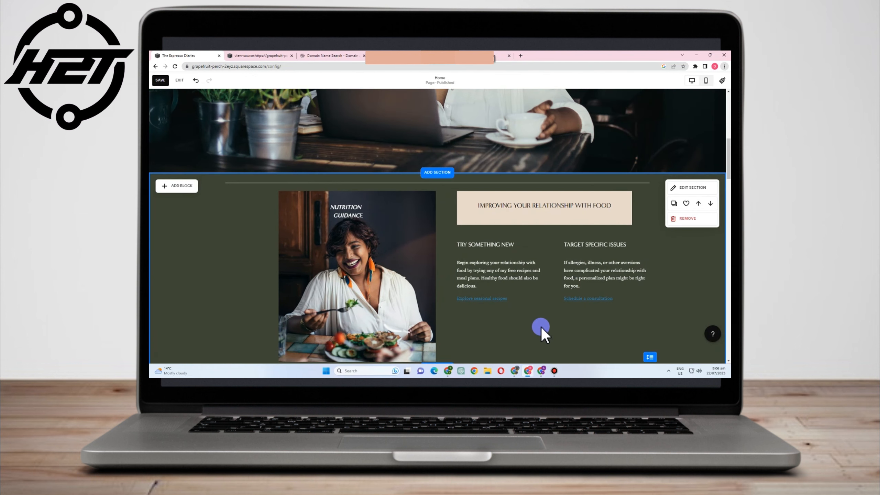
- Open the add-block picker in Nutrition Guidance and scroll through the block types like Form and Newsletter
left_click(174, 186)
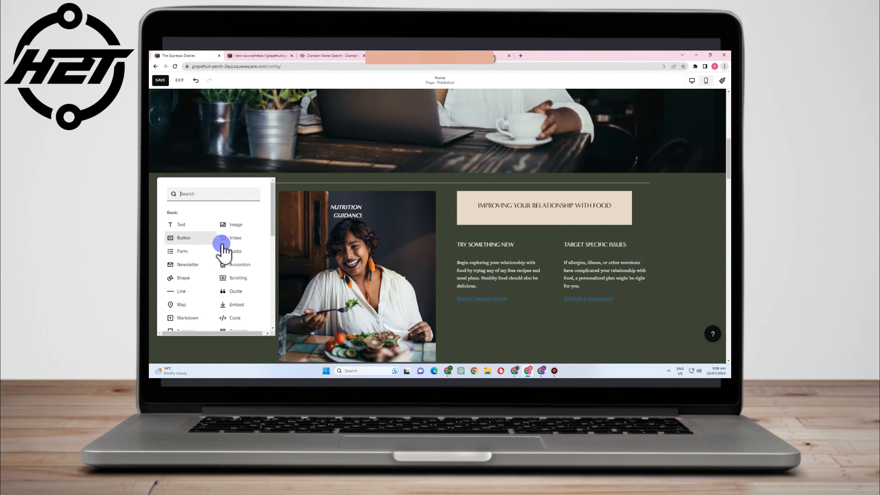
scroll(238, 258, "down", 1)
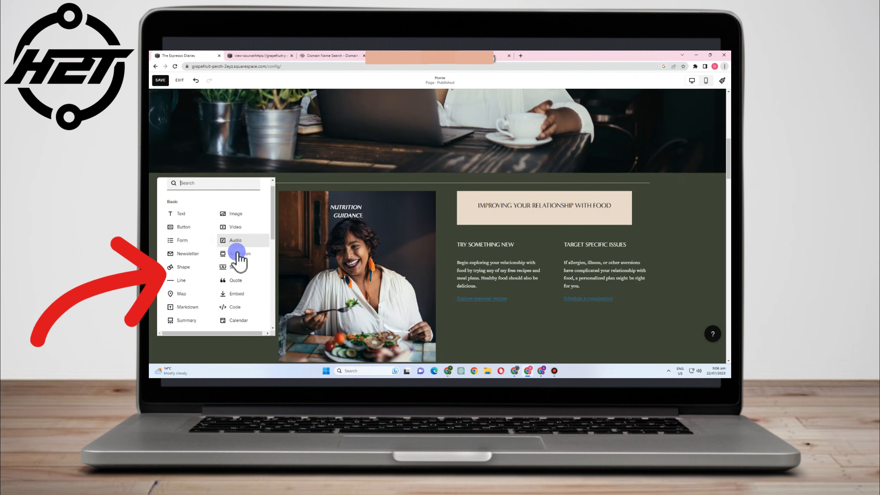
scroll(208, 250, "down", 1)
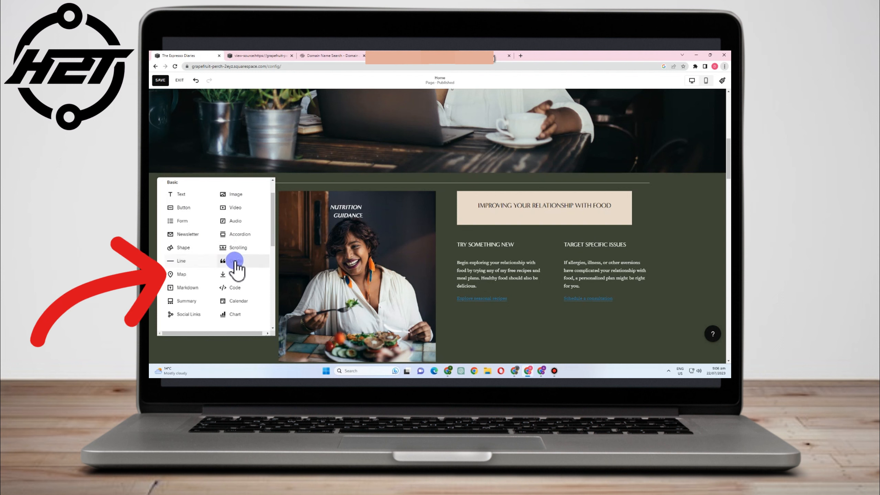
scroll(245, 255, "down", 2)
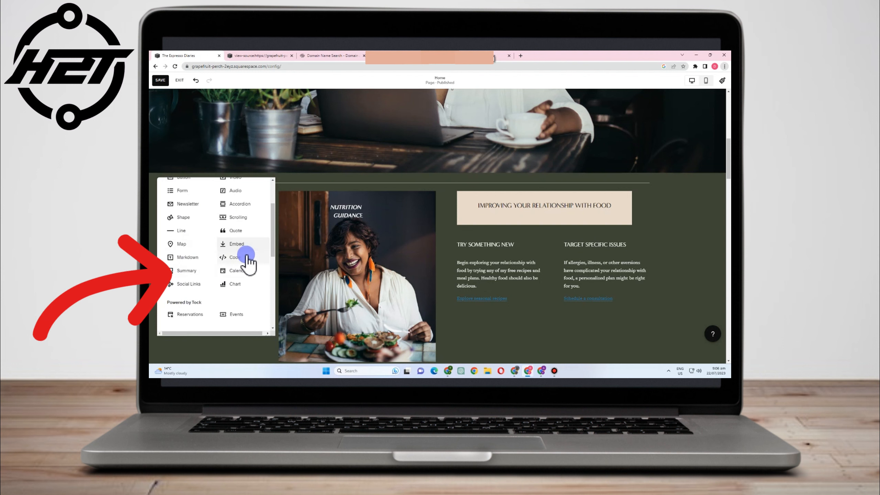
scroll(245, 274, "down", 2)
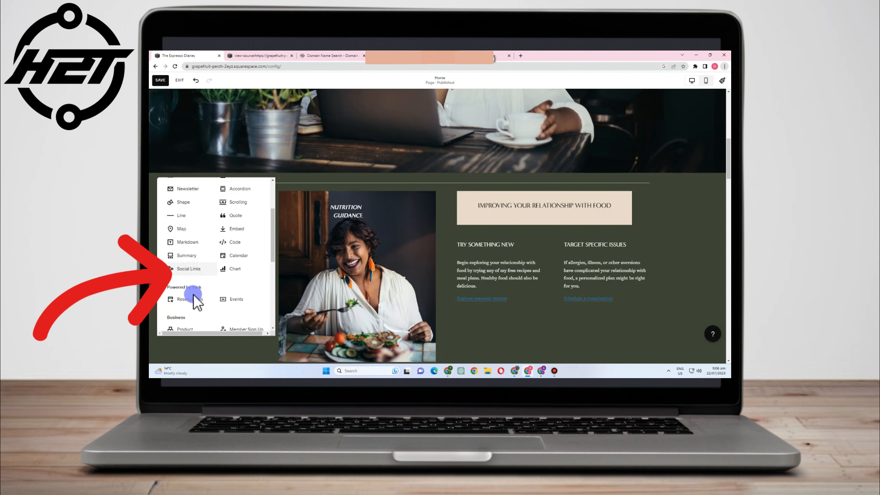
scroll(237, 295, "down", 4)
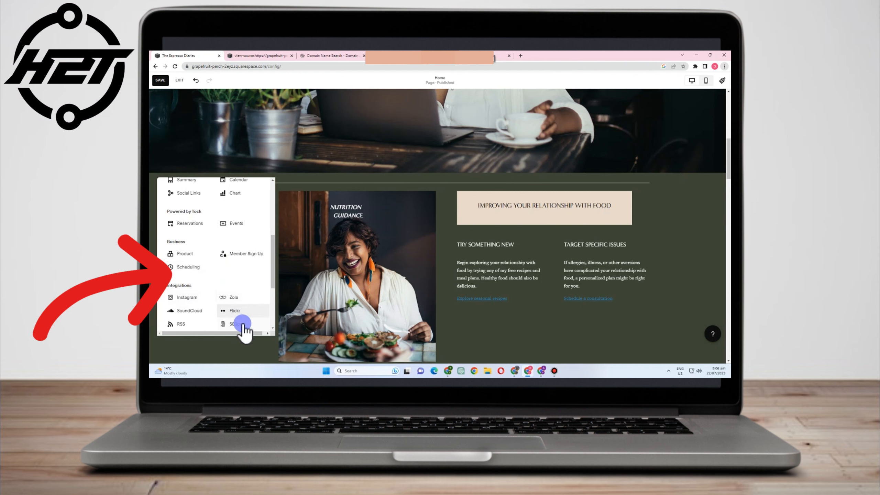
scroll(189, 317, "down", 2)
scroll(187, 313, "down", 4)
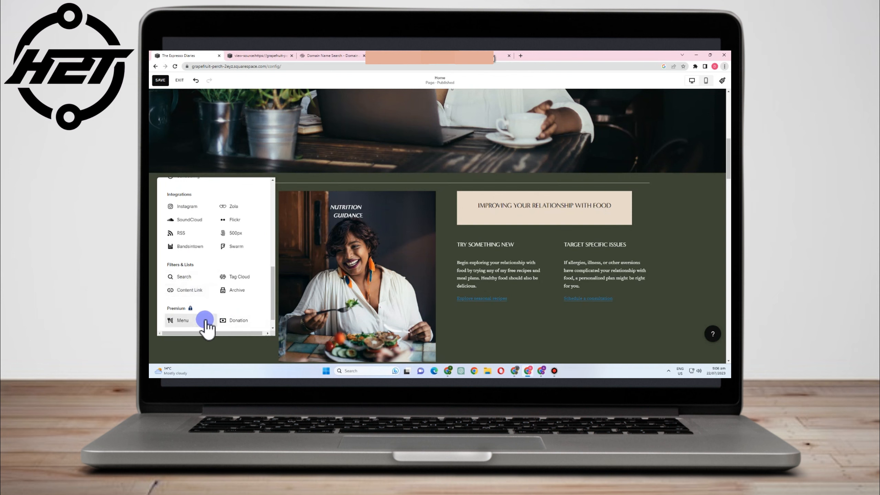
scroll(208, 317, "down", 1)
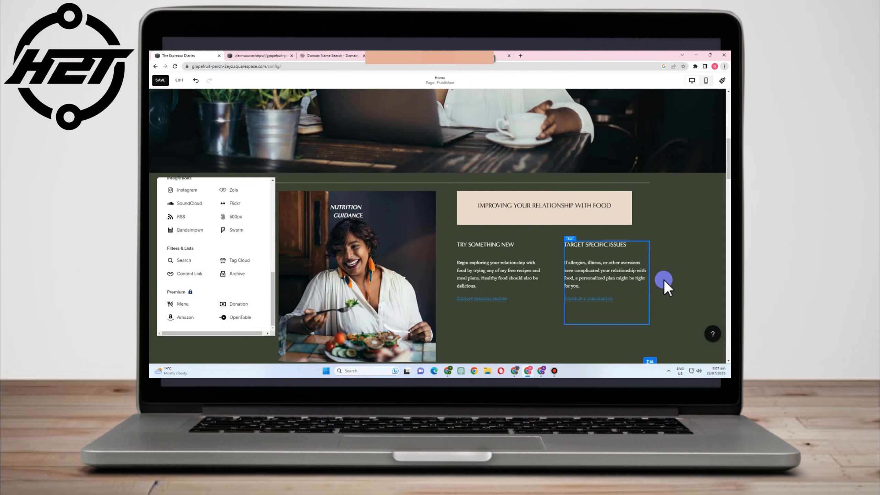
scroll(211, 257, "up", 2)
scroll(209, 243, "up", 15)
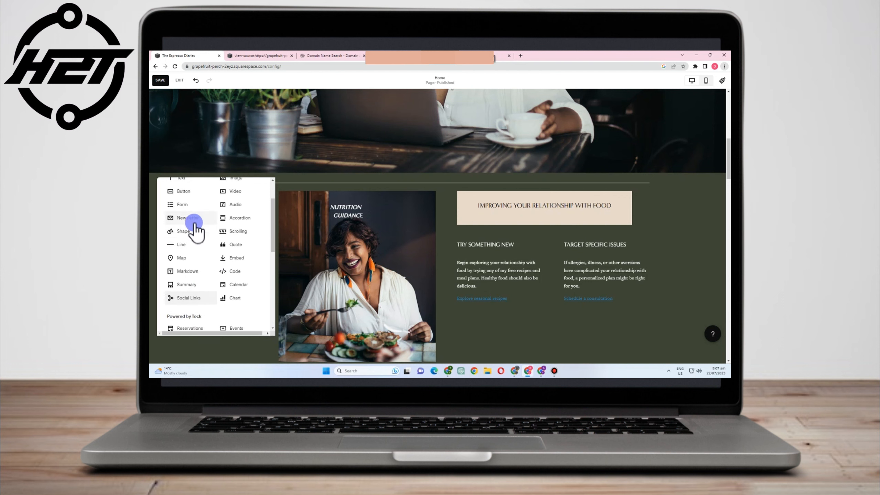
- Add a button block below the two text columns and stretch it wider and taller
left_click(184, 238)
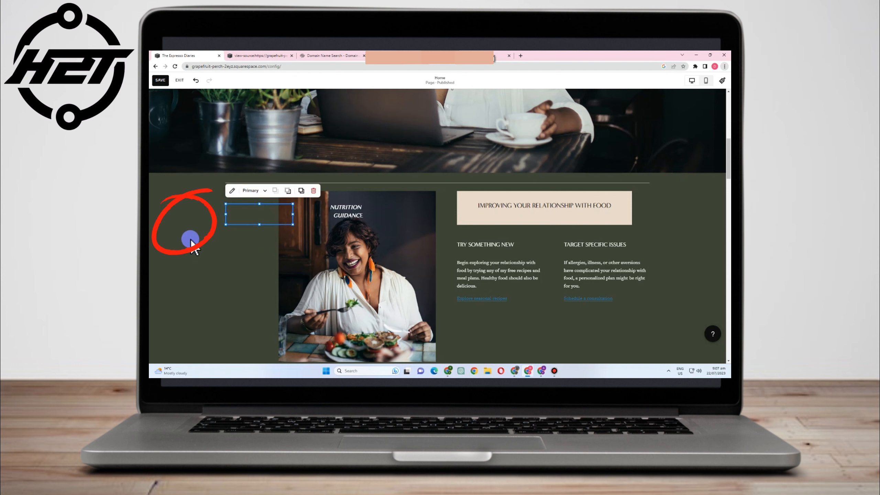
left_click_drag(243, 215, 542, 329)
scroll(565, 345, "down", 3)
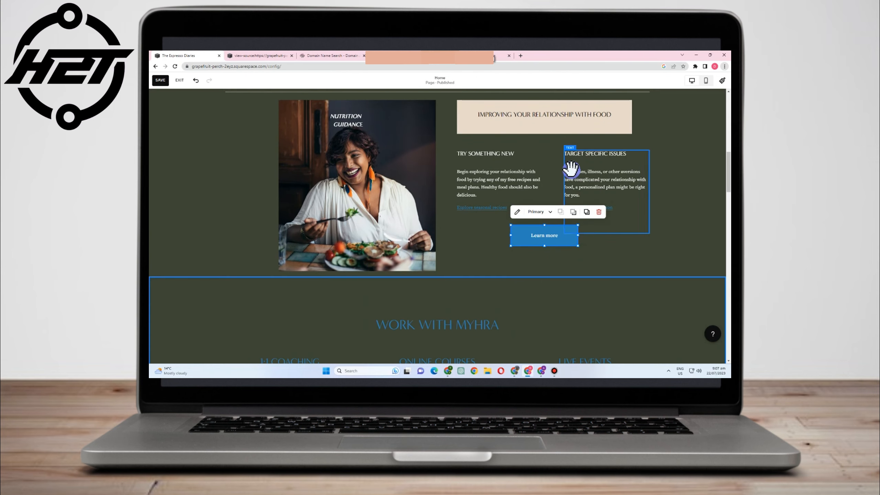
left_click_drag(587, 238, 612, 237)
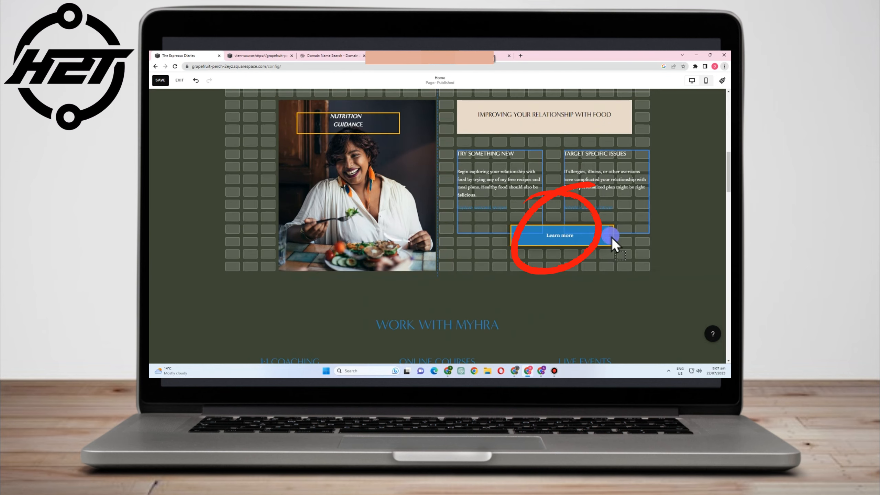
left_click_drag(510, 236, 478, 230)
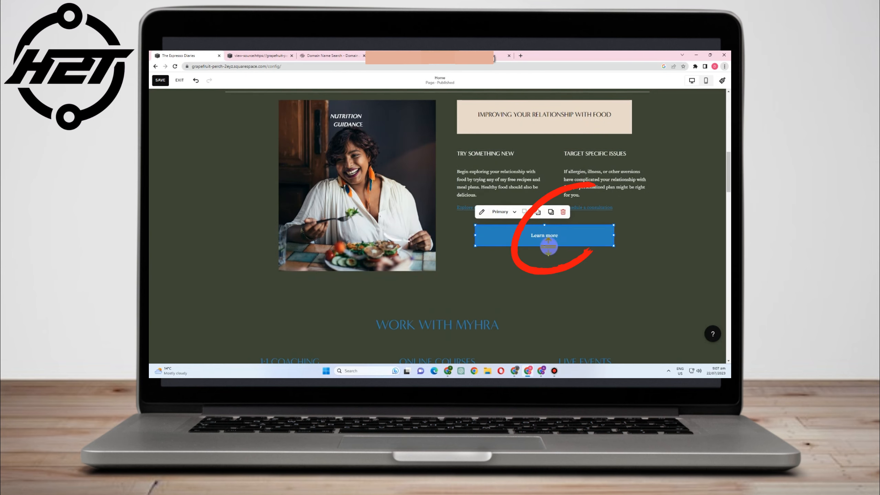
mouse_move(543, 246)
left_mouse_down()
mouse_move(547, 267)
mouse_move(544, 260)
left_mouse_up()
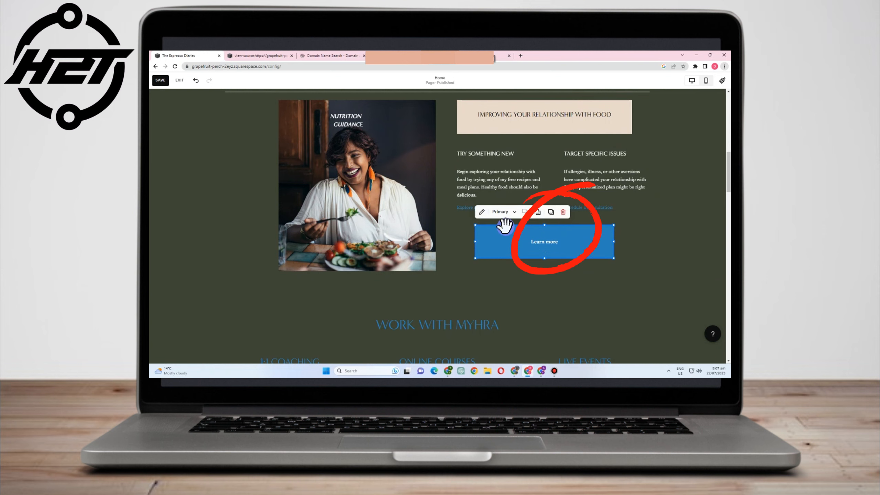
- Edit the button's label text to read 'Learn More'
left_click(482, 211)
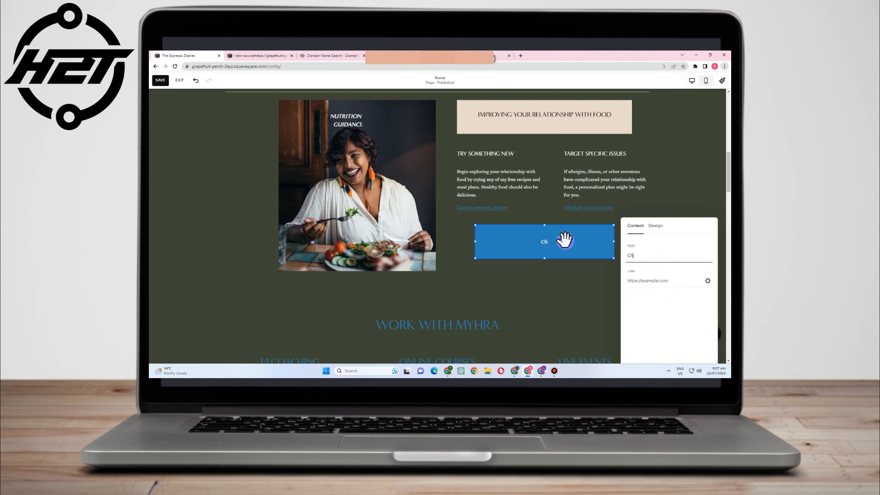
type("is")
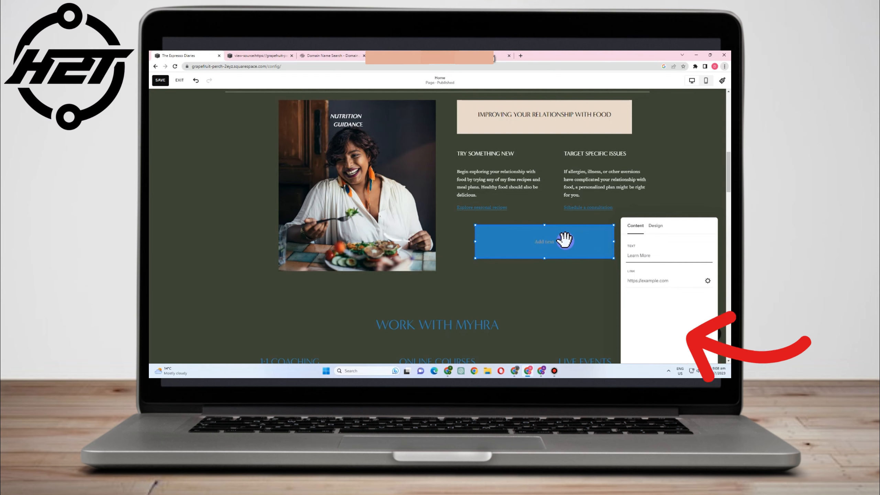
type("Learn More")
- Apply the Secondary button style to the Learn More button
left_click(655, 225)
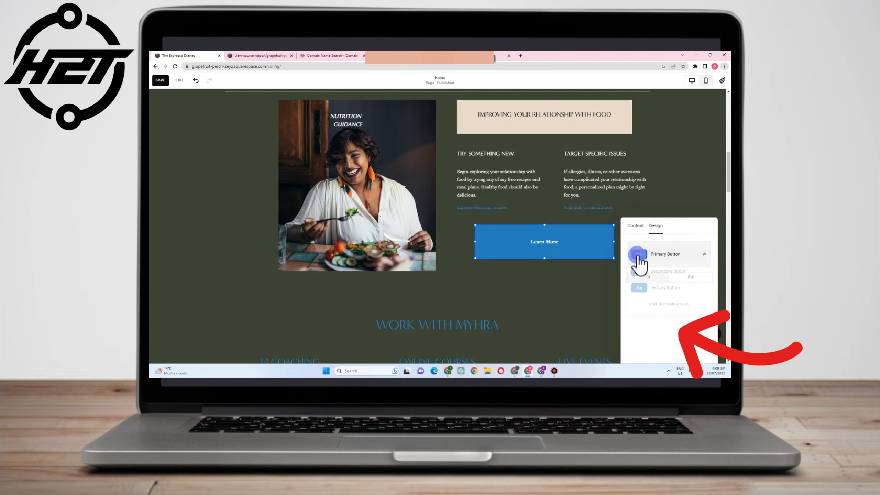
left_click(677, 271)
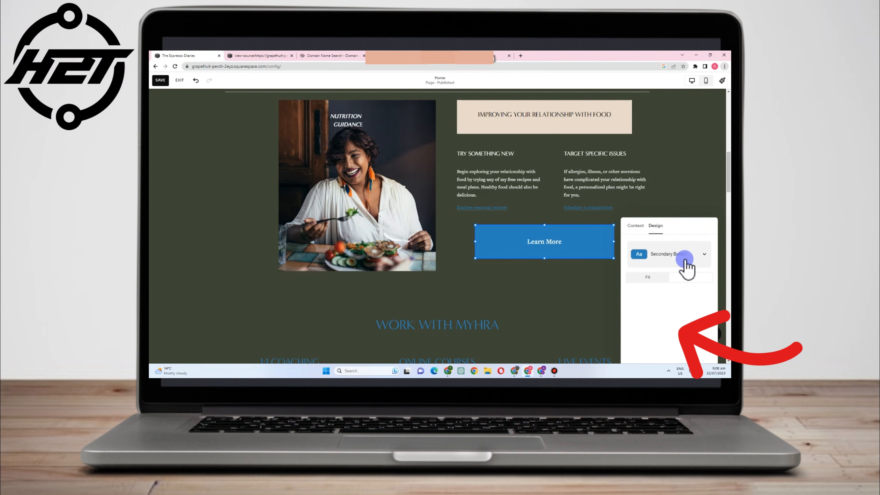
left_click(646, 255)
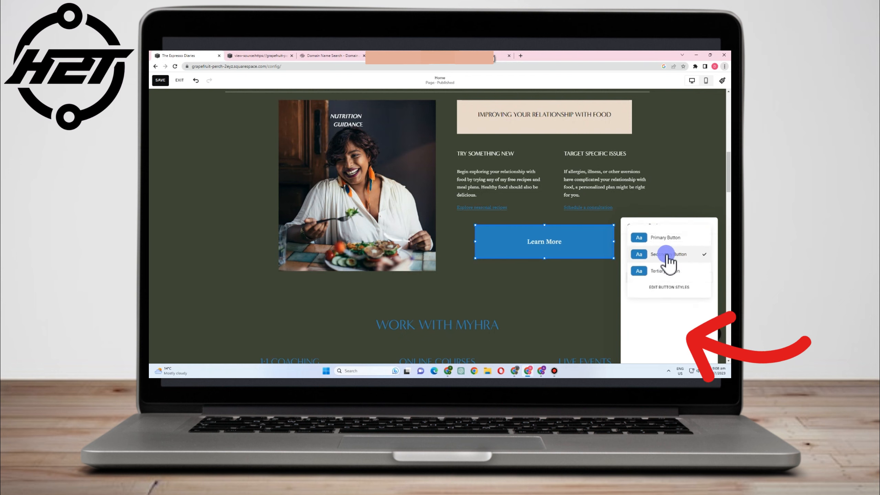
- Set the site-wide primary button shape to Rounded Rectangle in Site Styles
left_click(672, 288)
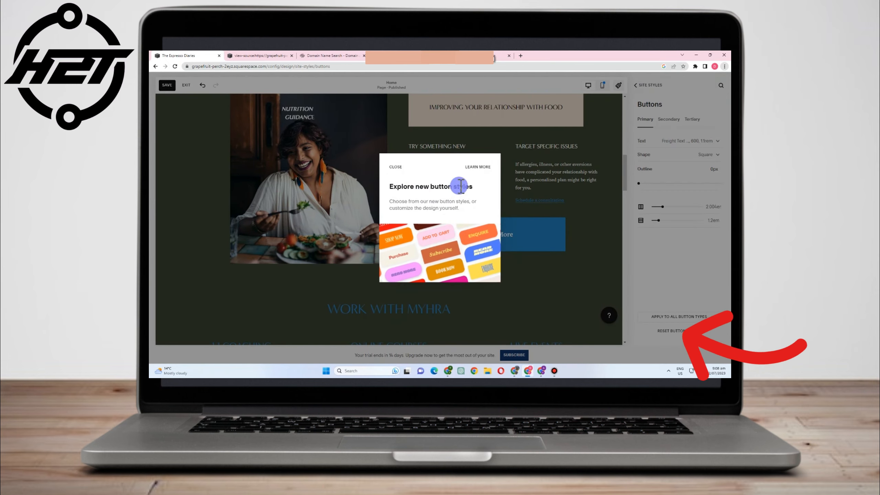
left_click(396, 167)
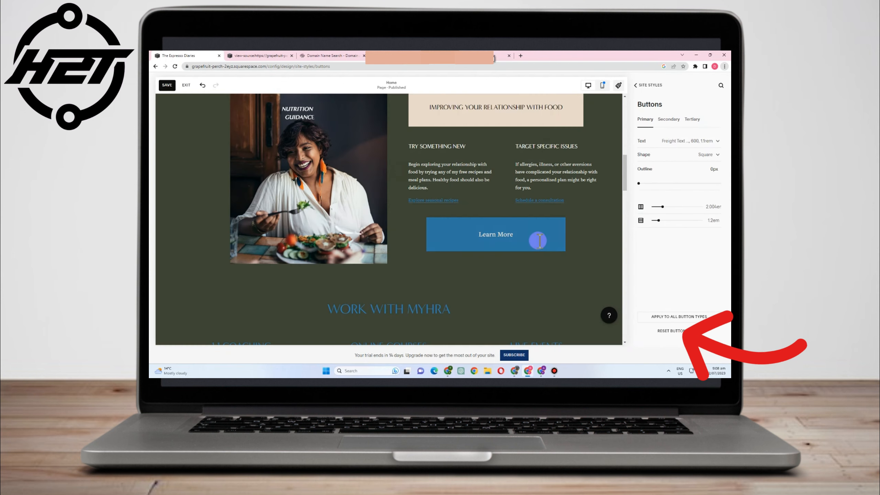
left_click(665, 155)
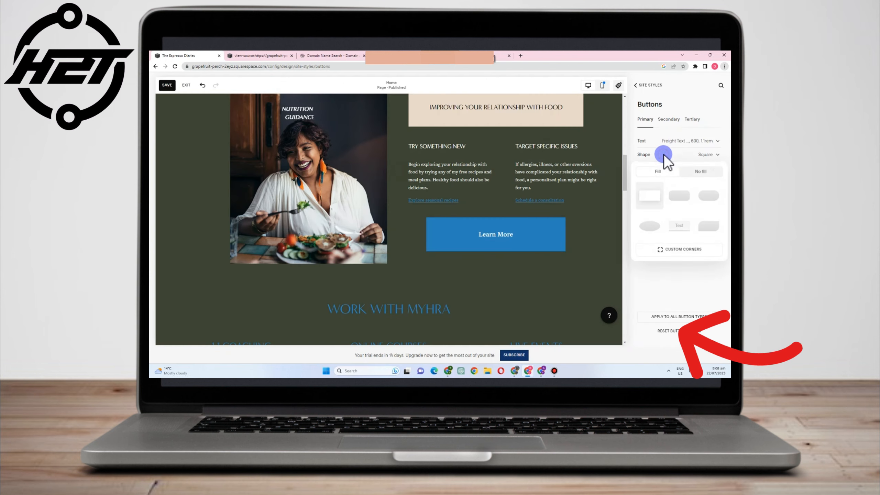
left_click(679, 196)
left_click(708, 197)
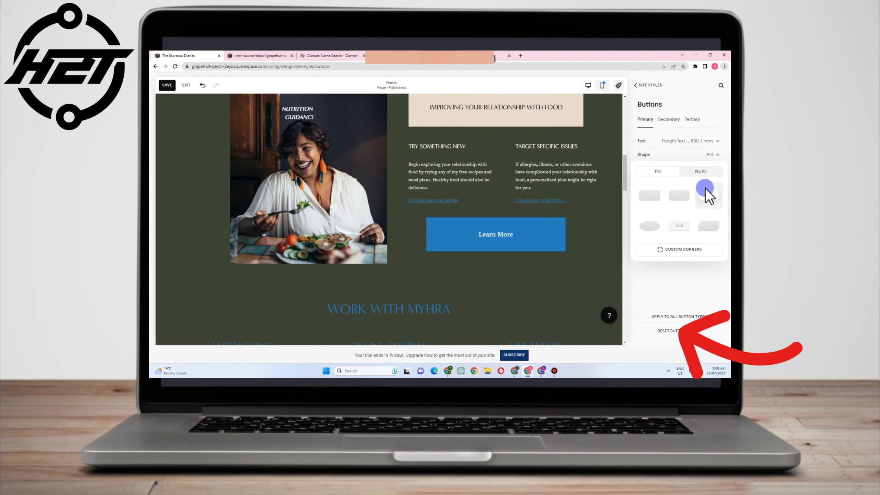
left_click(701, 172)
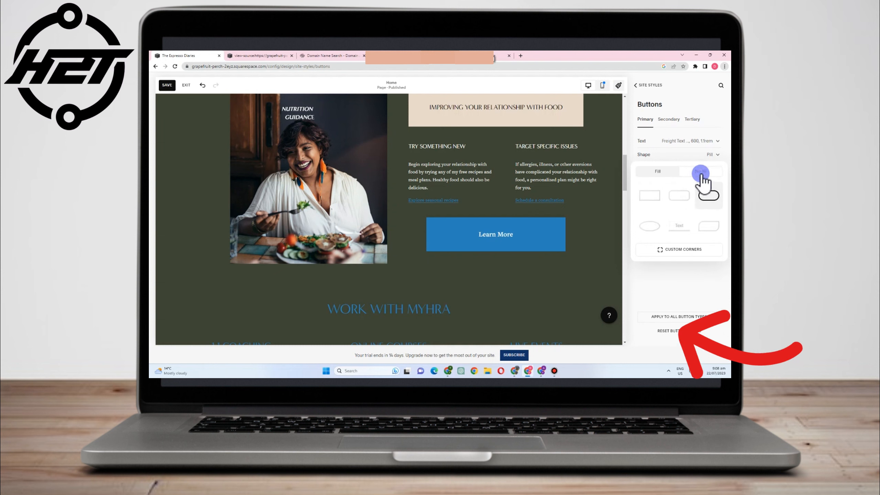
left_click(680, 196)
left_click(544, 224)
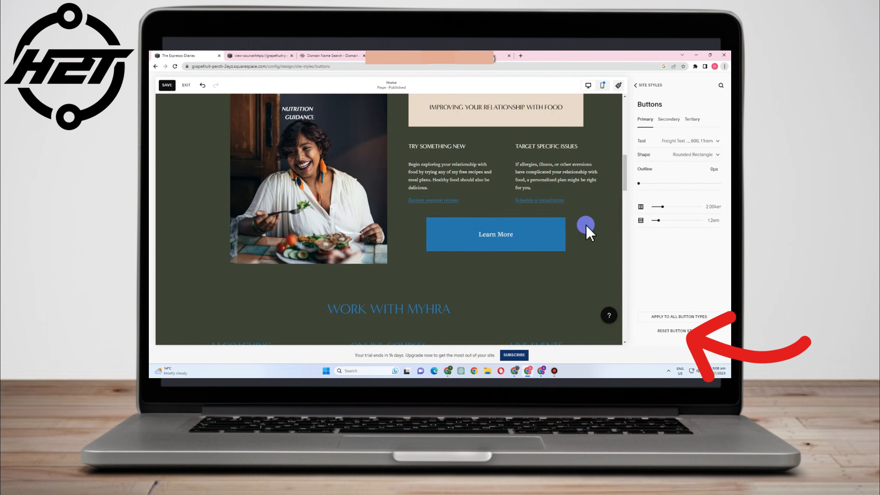
left_click(696, 120)
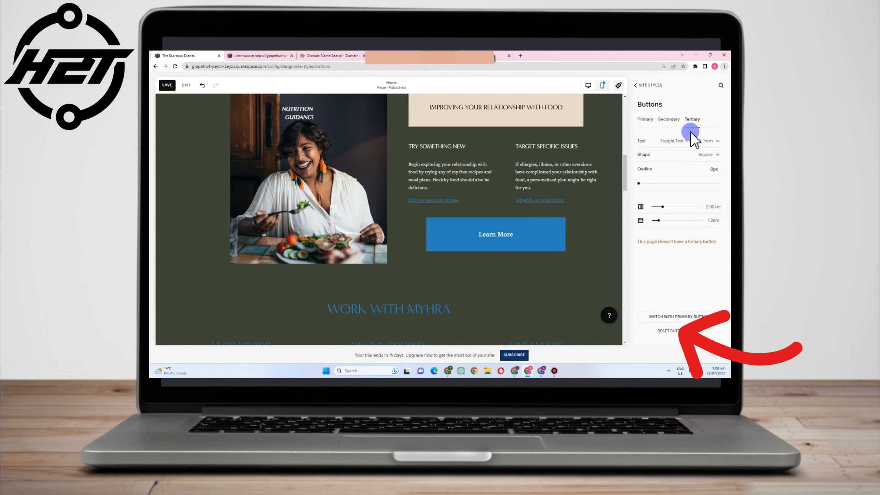
left_click(650, 119)
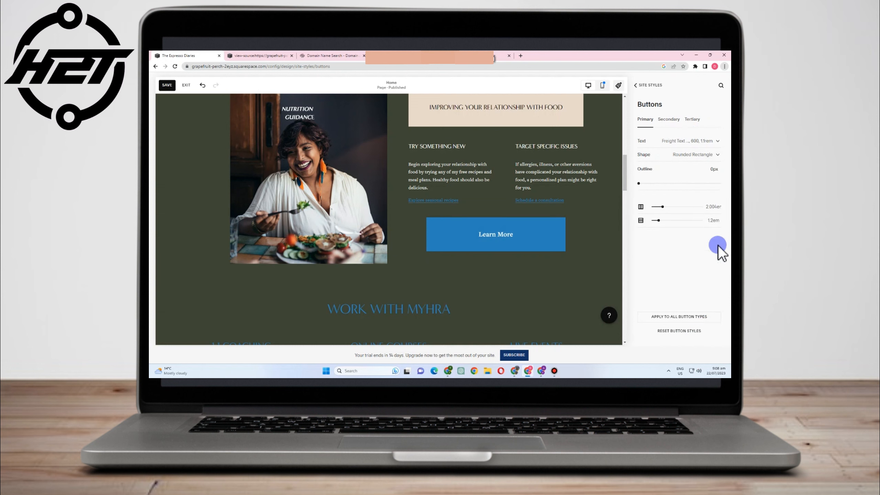
left_click(635, 85)
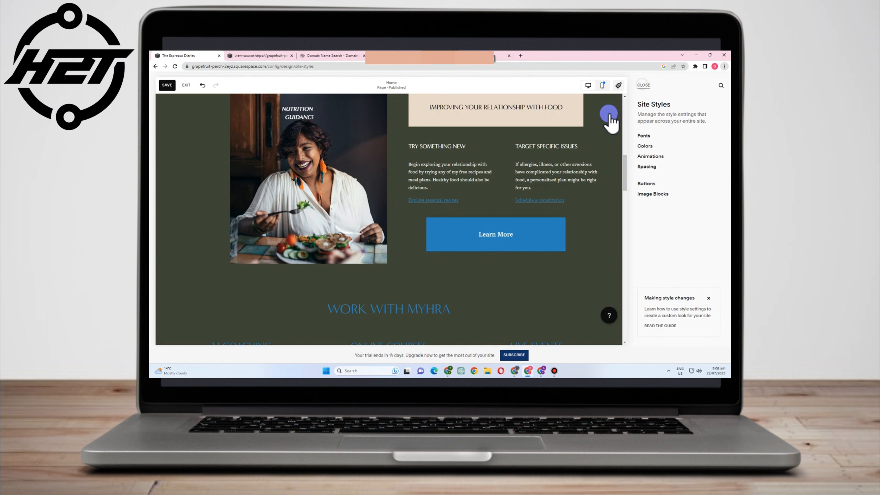
- Set Learn More's link to an uploaded file opening in a new window, and save it
left_click(504, 234)
left_click(535, 238)
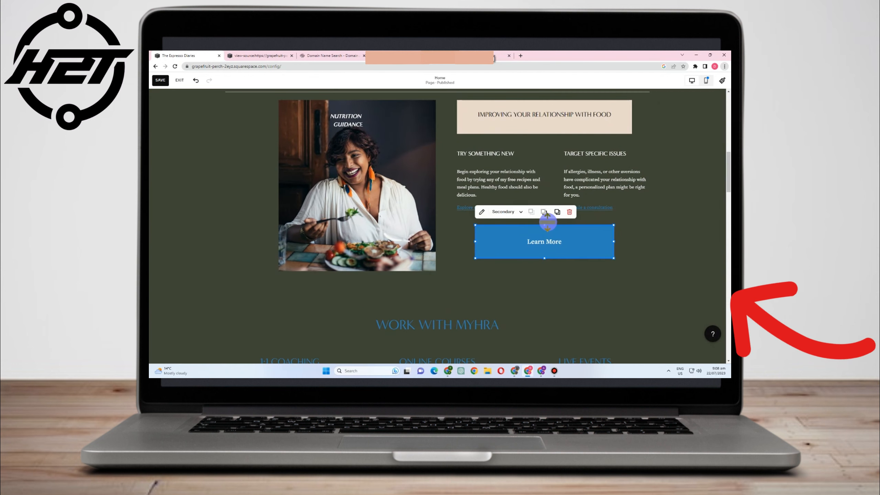
left_click(500, 212)
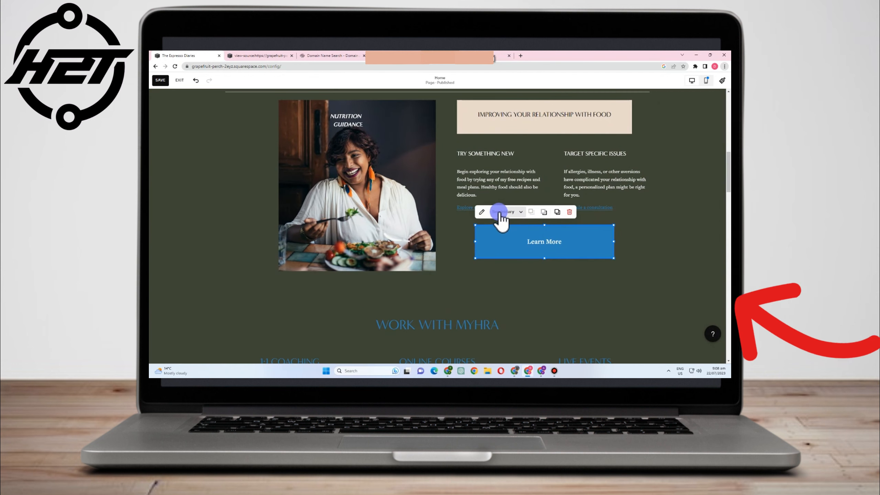
left_click(481, 212)
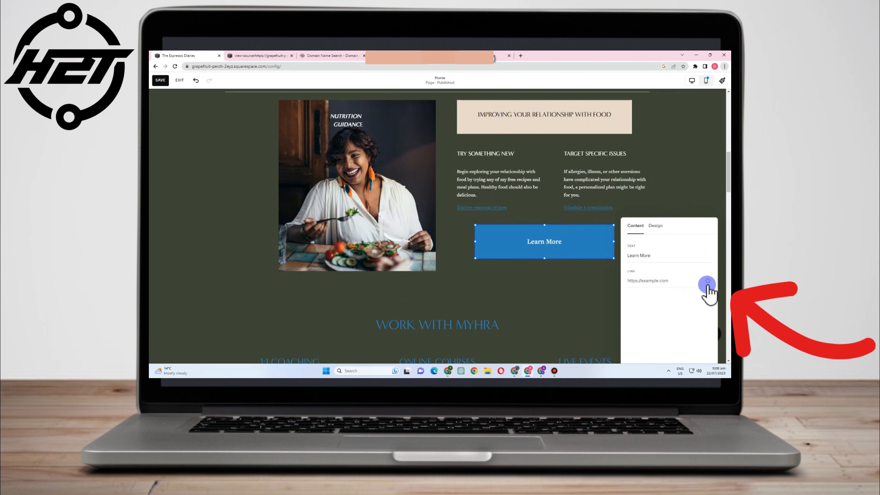
left_click(708, 280)
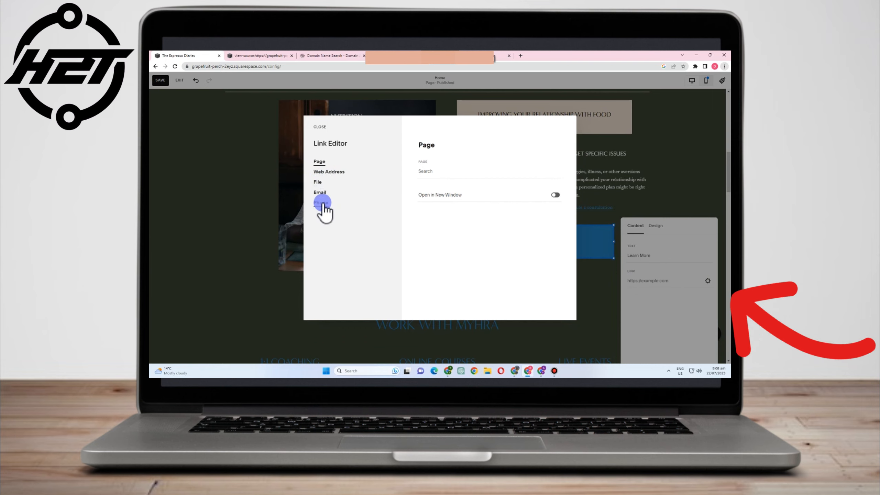
left_click(318, 182)
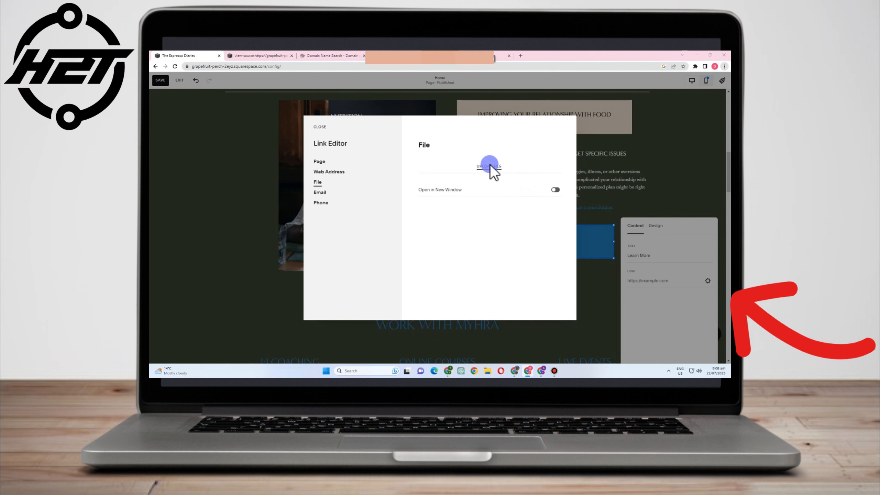
left_click(489, 166)
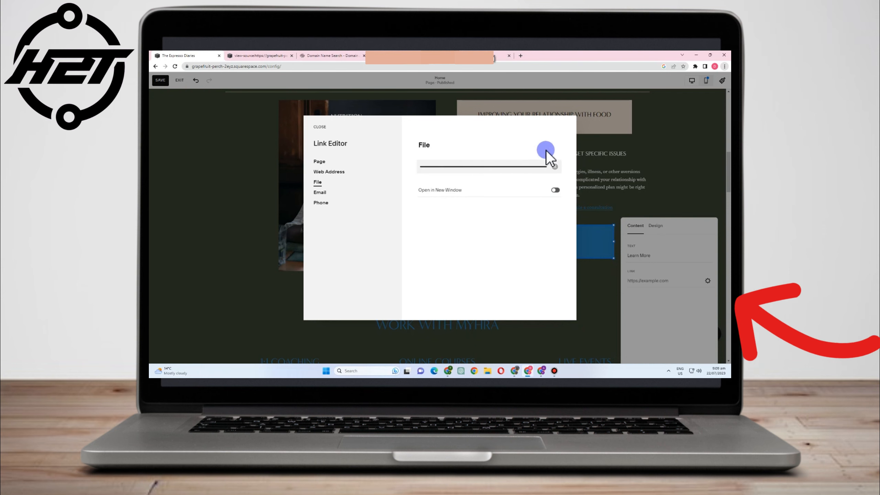
left_click(557, 191)
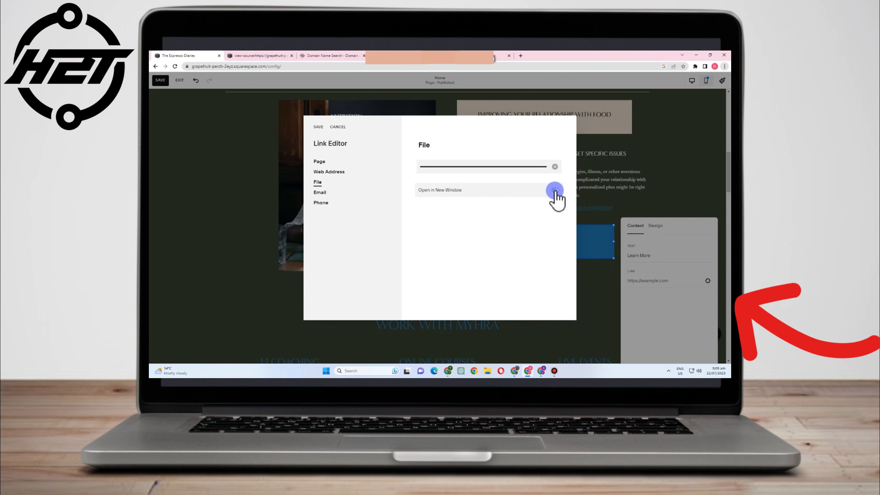
left_click(318, 126)
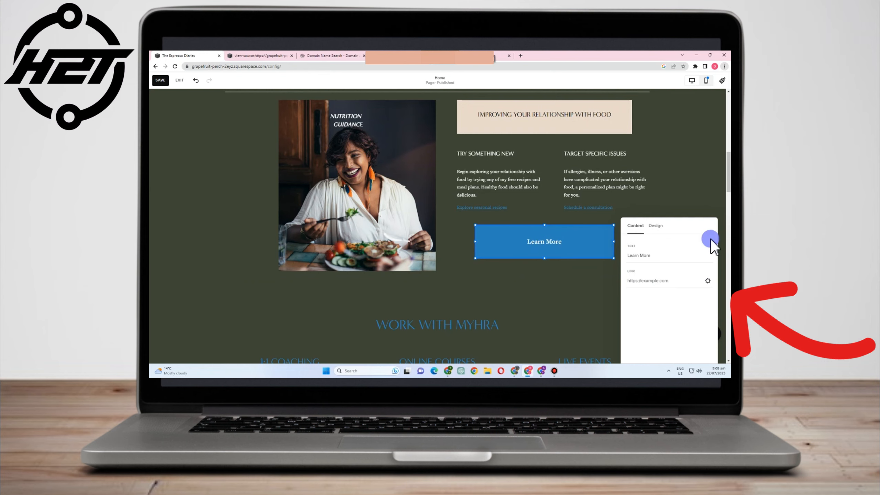
- Reselect the Learn More button and bring up its settings
left_click(599, 270)
scroll(624, 249, "down", 3)
scroll(568, 229, "up", 2)
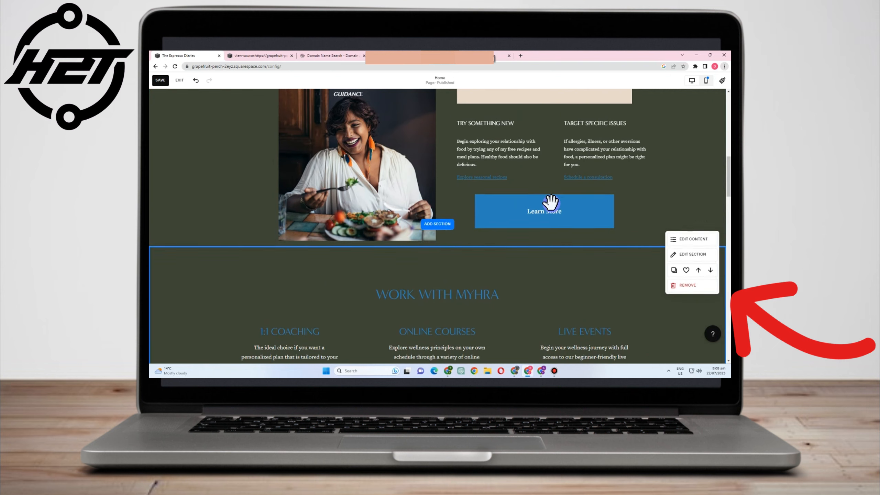
left_click(555, 214)
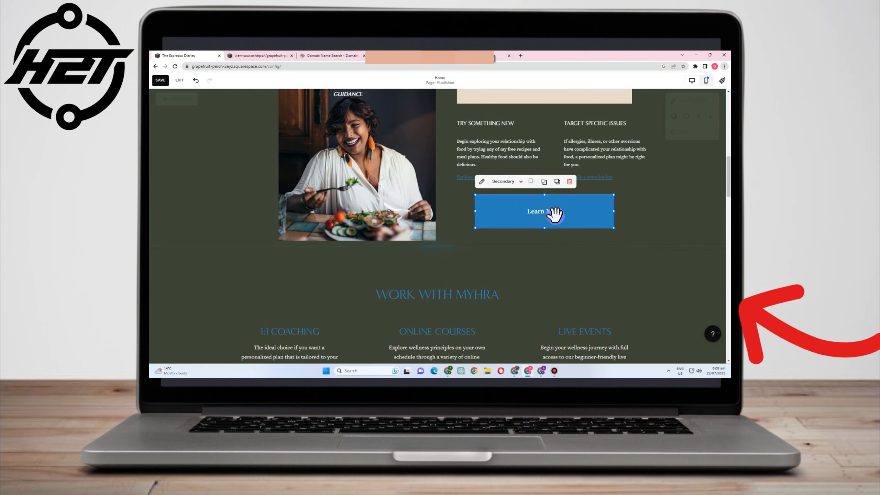
left_click(661, 212)
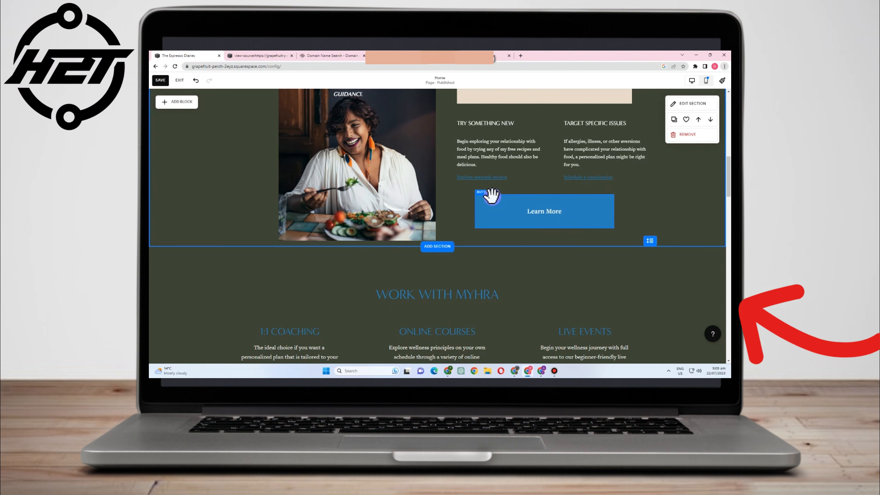
left_click(552, 224)
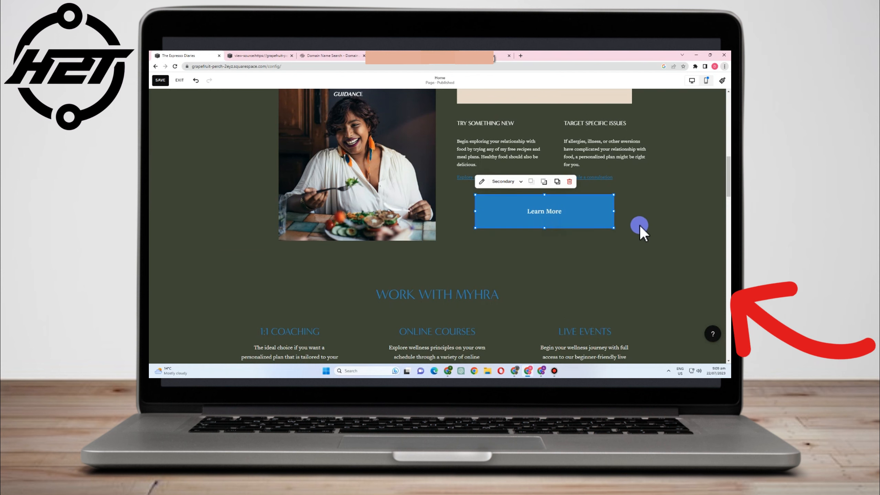
scroll(651, 224, "down", 3)
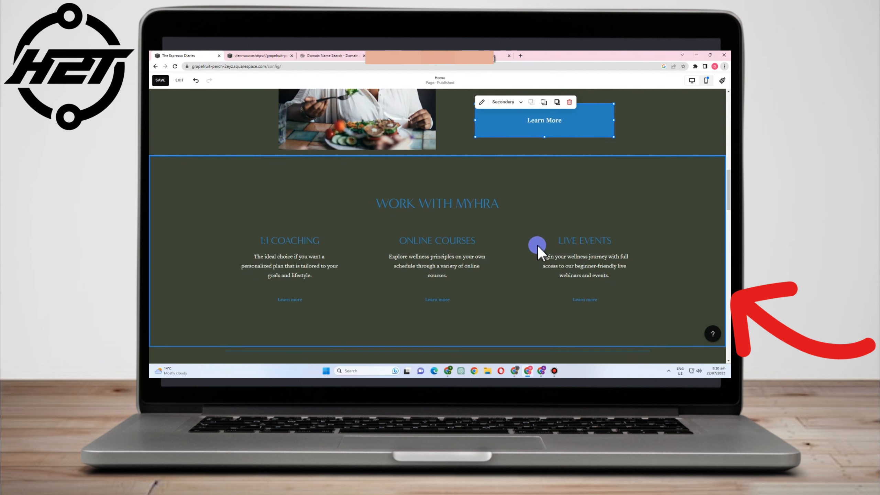
scroll(546, 256, "up", 4)
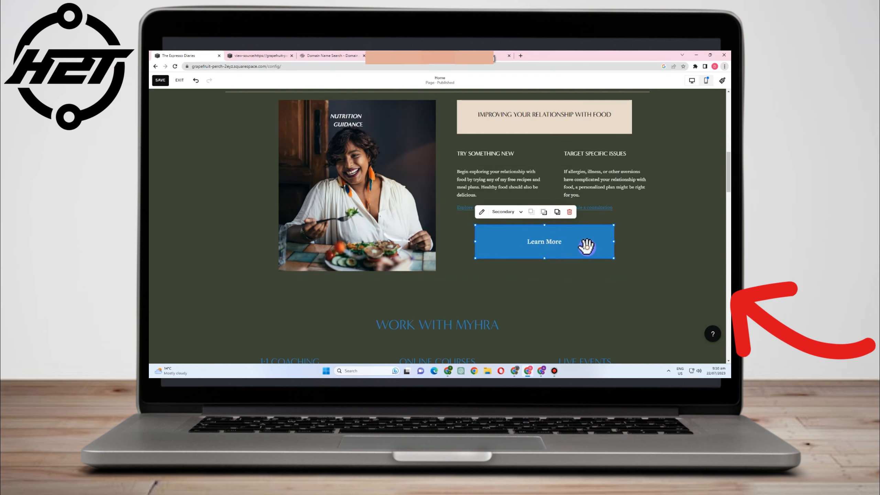
left_click(482, 213)
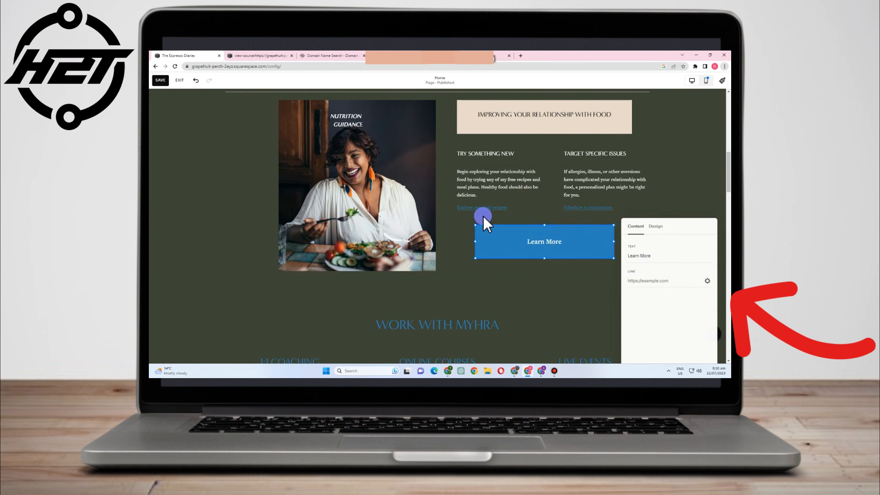
- Compare the Secondary and Tertiary styles for Learn More and review the site-wide button settings
left_click(643, 282)
left_click(654, 227)
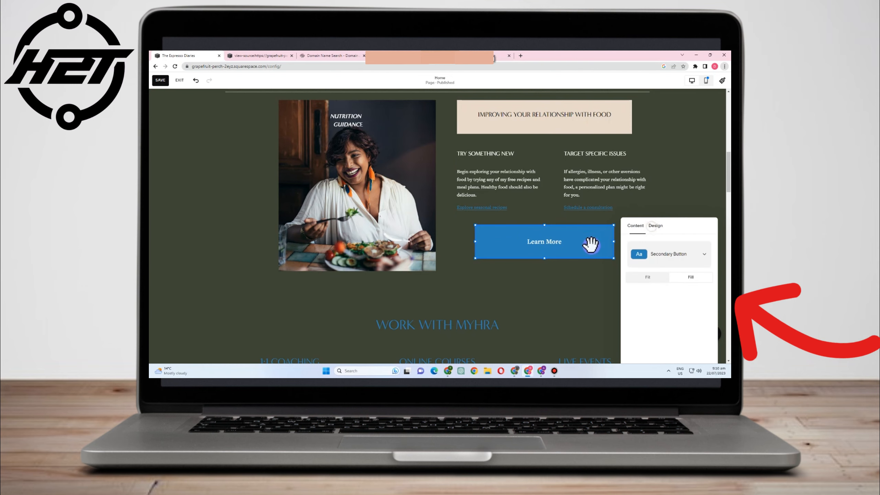
left_click(658, 254)
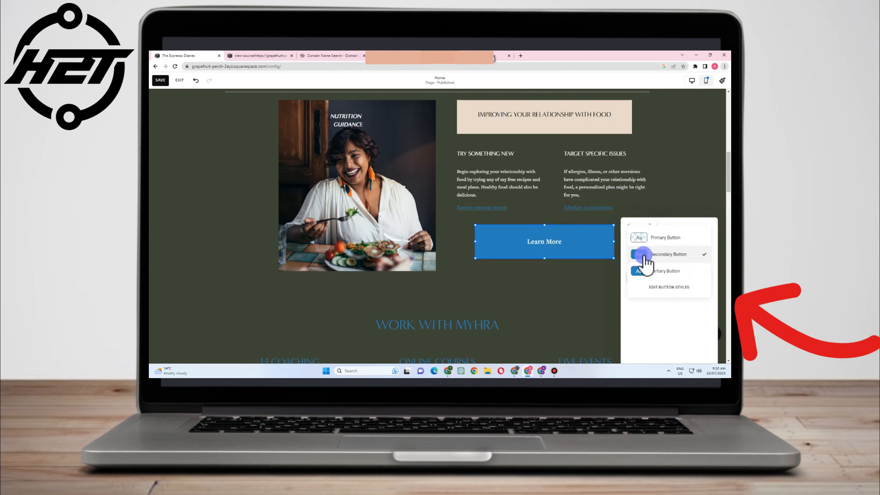
left_click(642, 255)
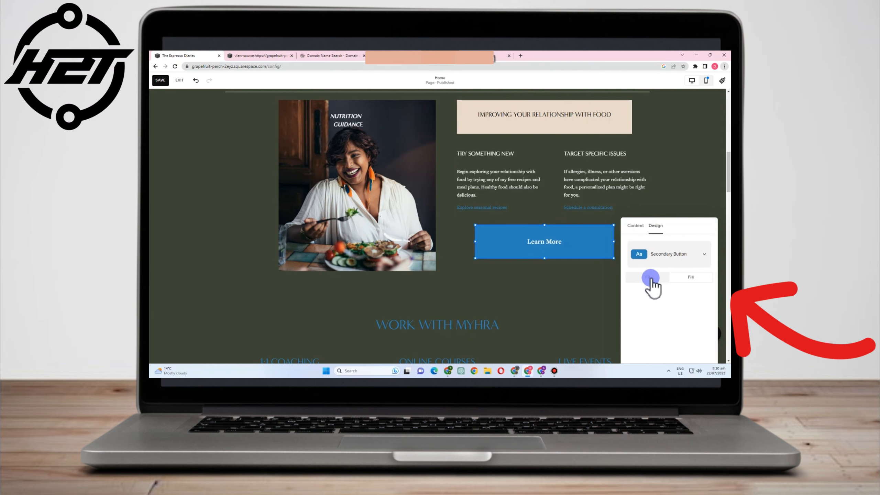
left_click(635, 225)
left_click(646, 255)
left_click(655, 226)
left_click(679, 253)
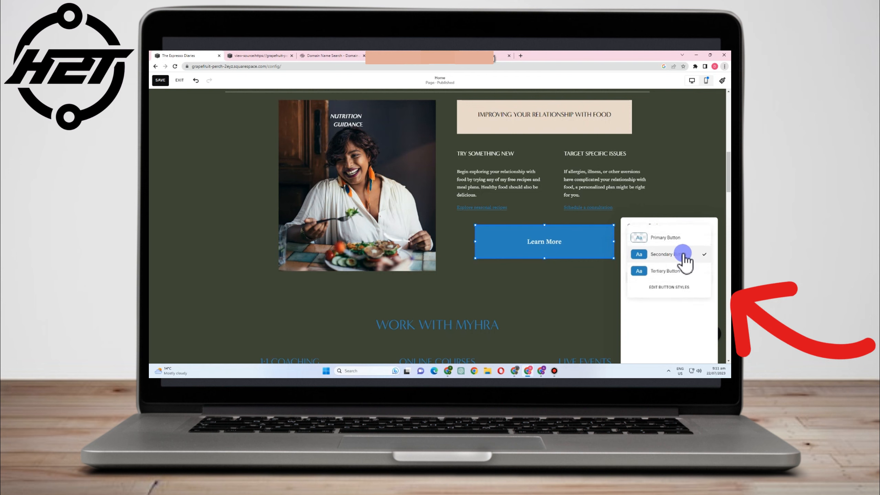
left_click(657, 271)
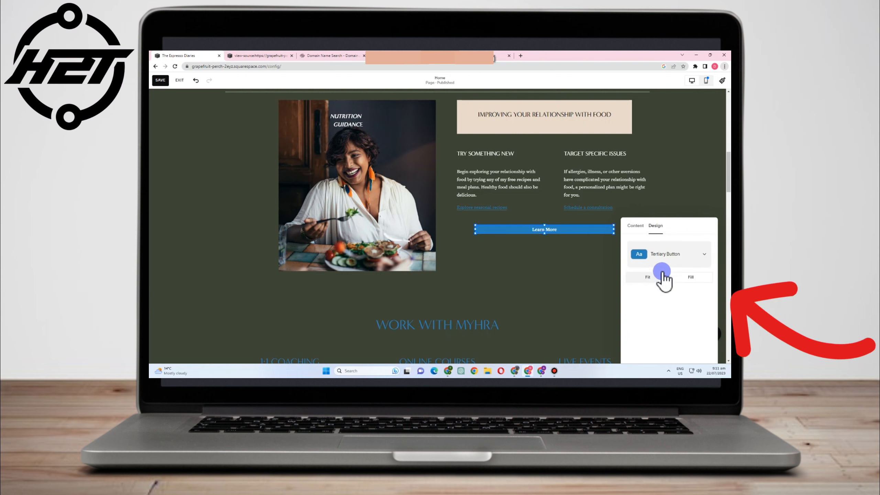
left_click(648, 255)
left_click(653, 272)
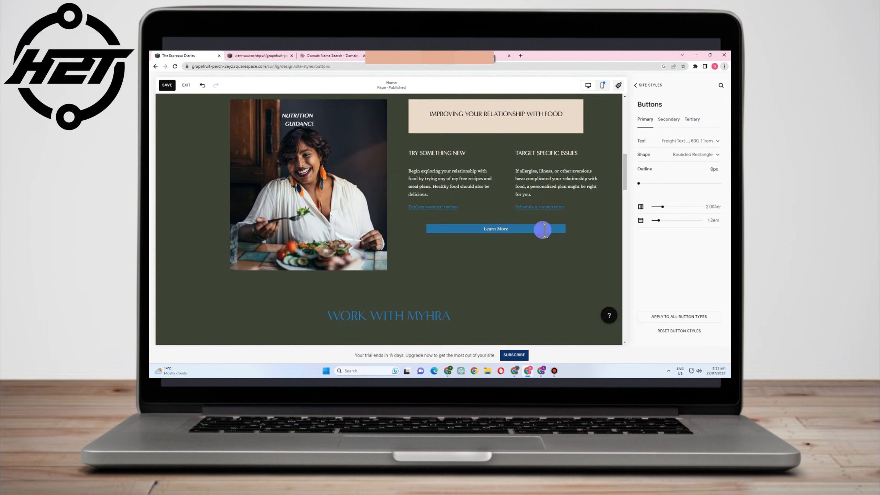
left_click(619, 89)
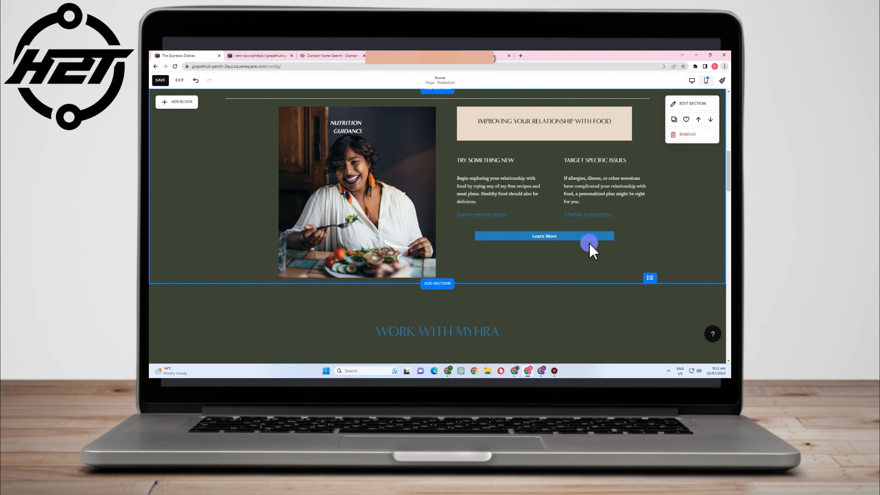
- Drag the Learn More button's bottom edge down to make it much taller
left_click(579, 236)
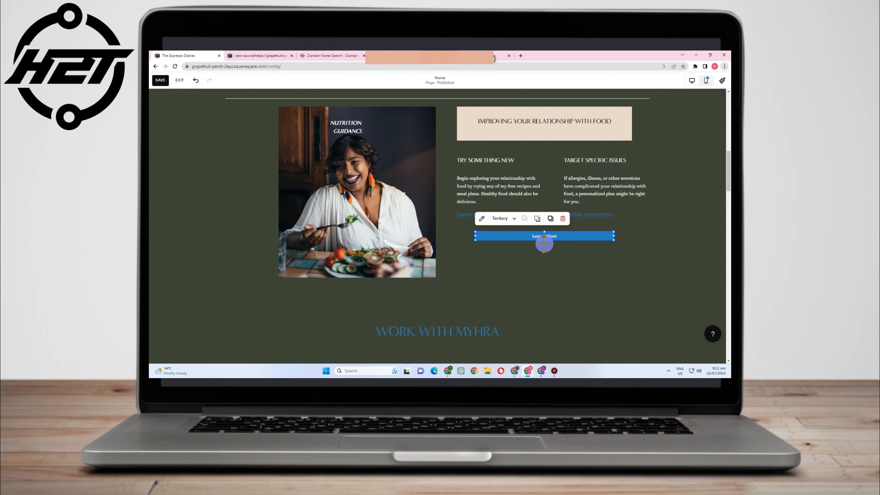
left_click_drag(545, 240, 545, 265)
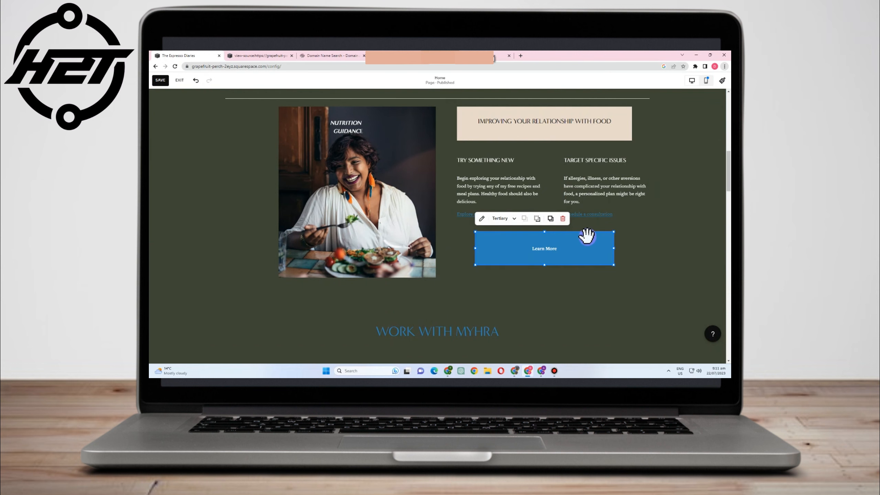
left_click(481, 218)
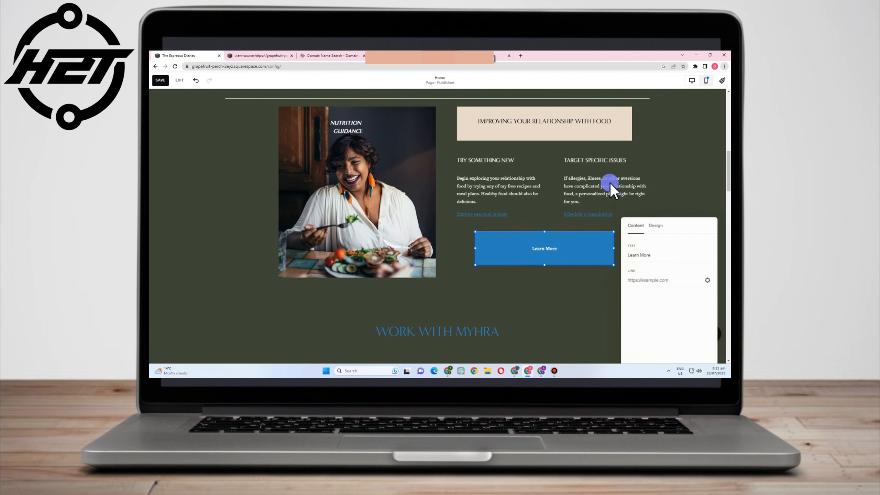
left_click(654, 226)
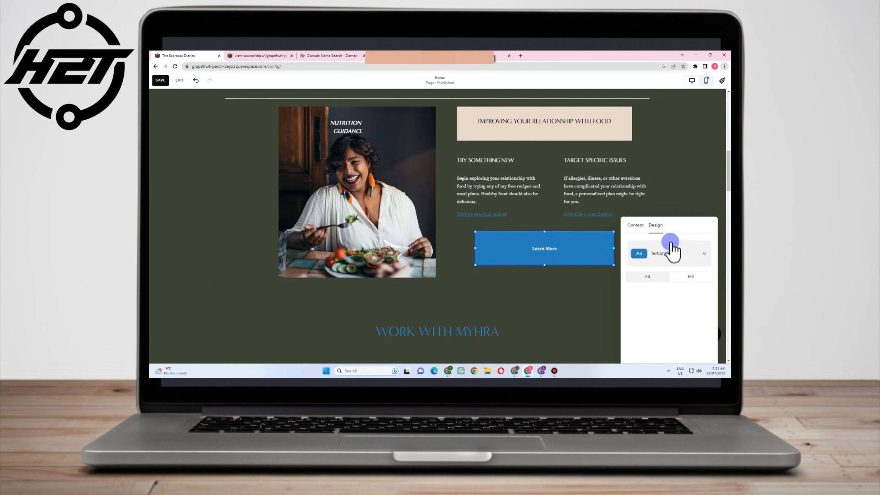
- In the site palette editor, try the orange-lavender, sage-yellow and taupe-grey presets
left_click(721, 82)
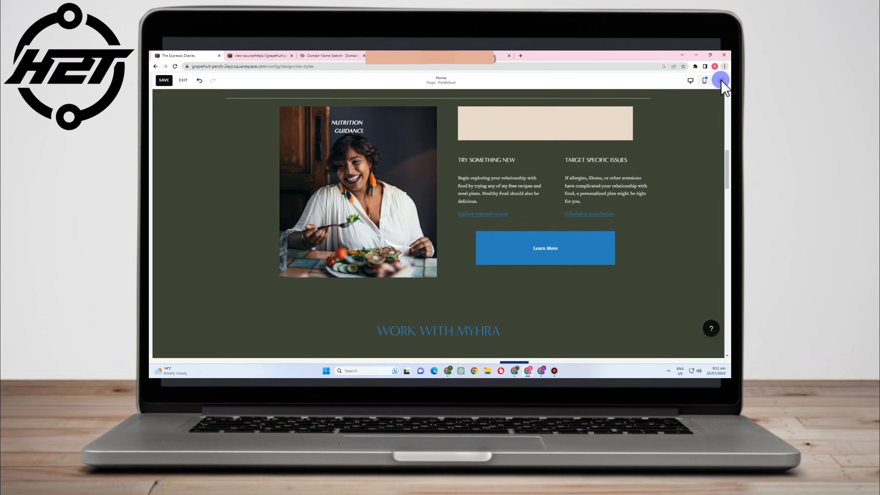
left_click(645, 145)
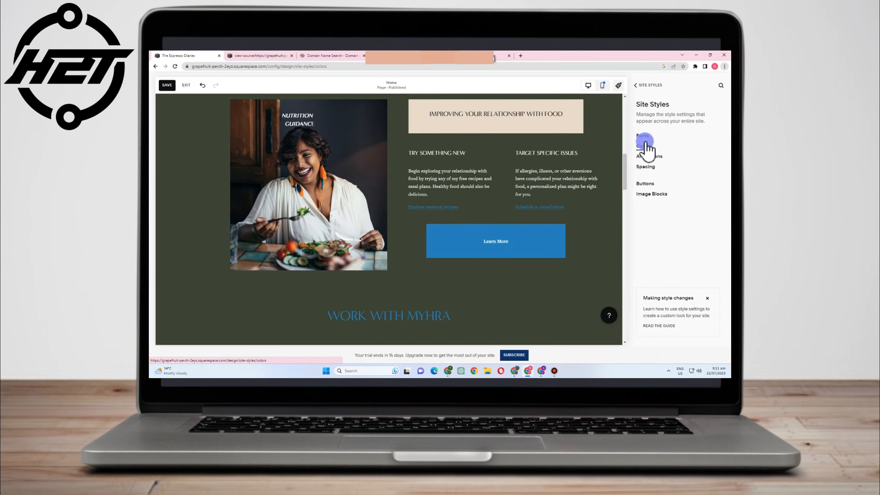
left_click(684, 133)
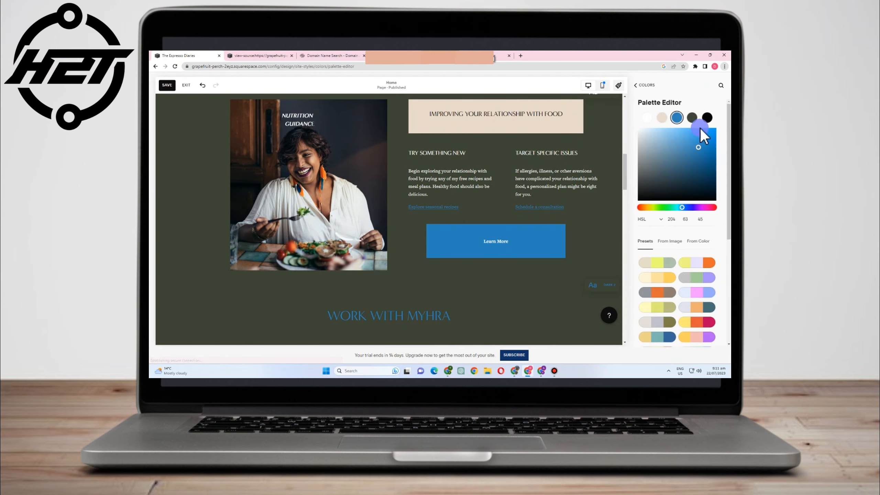
left_click(690, 263)
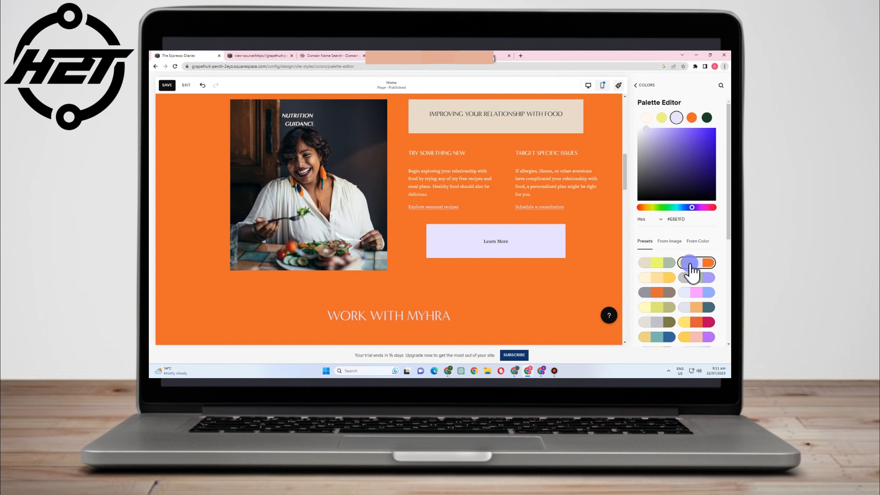
left_click(671, 270)
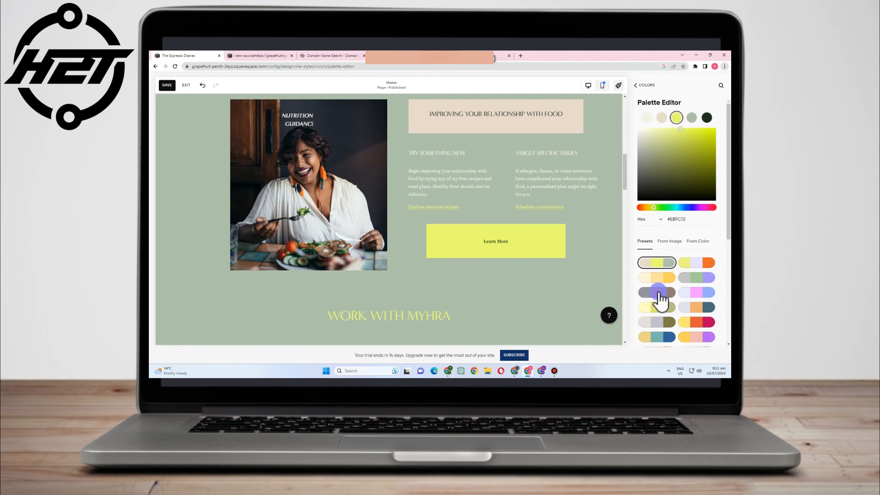
left_click(658, 292)
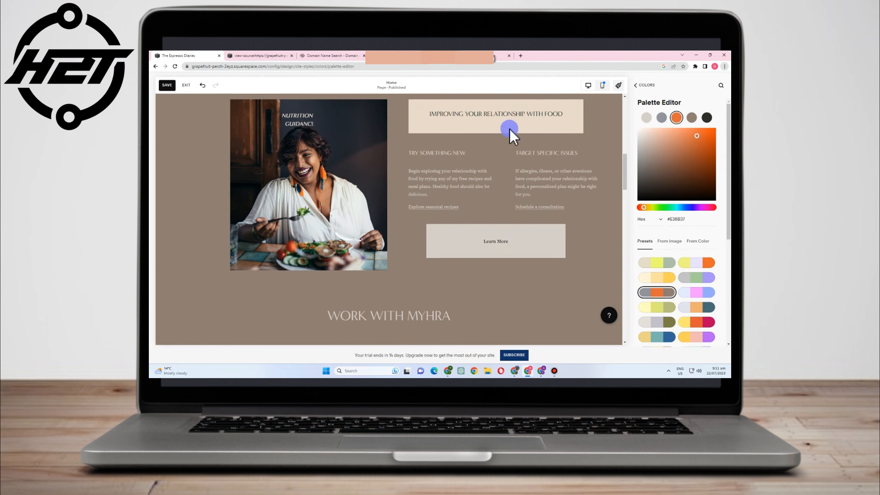
- Apply the olive-grey palette with beige accents to the whole site
scroll(494, 256, "up", 3)
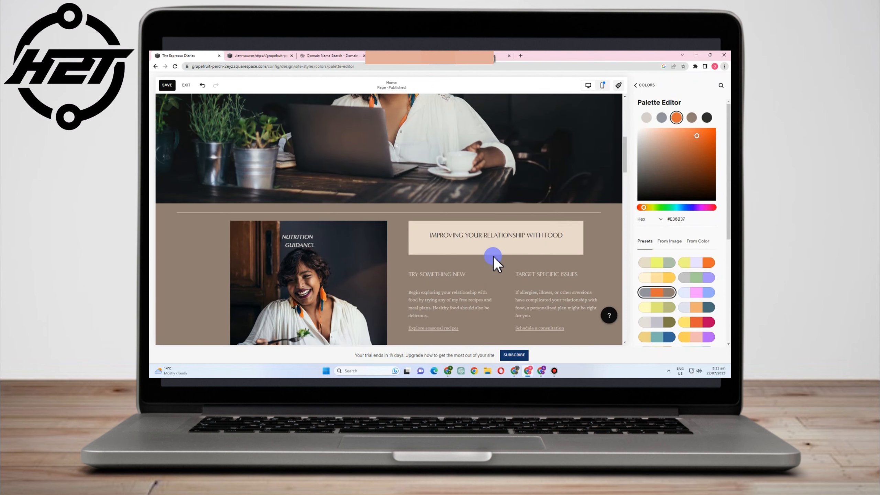
scroll(494, 255, "down", 4)
scroll(515, 299, "up", 2)
scroll(679, 316, "down", 3)
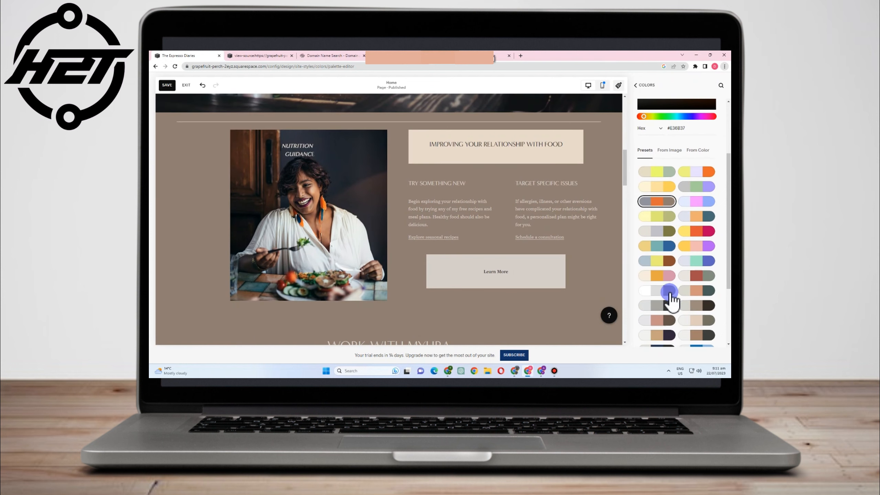
scroll(671, 297, "down", 3)
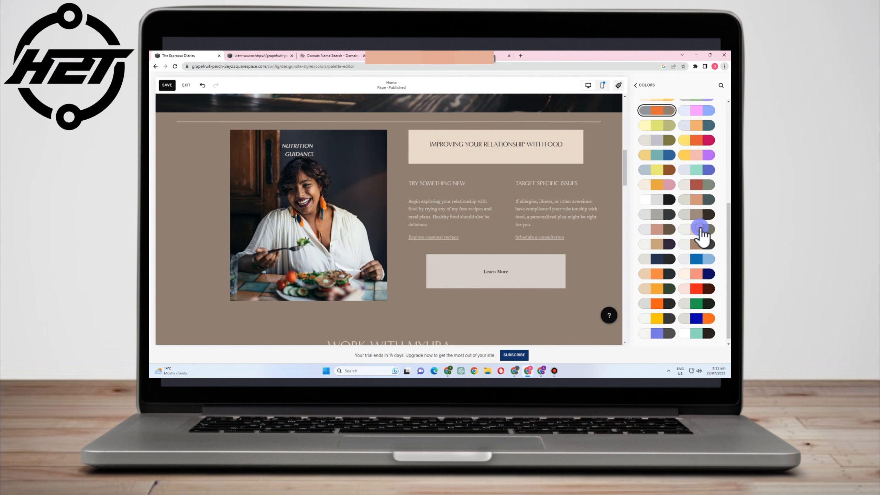
left_click(699, 229)
scroll(596, 256, "up", 3)
scroll(596, 263, "down", 4)
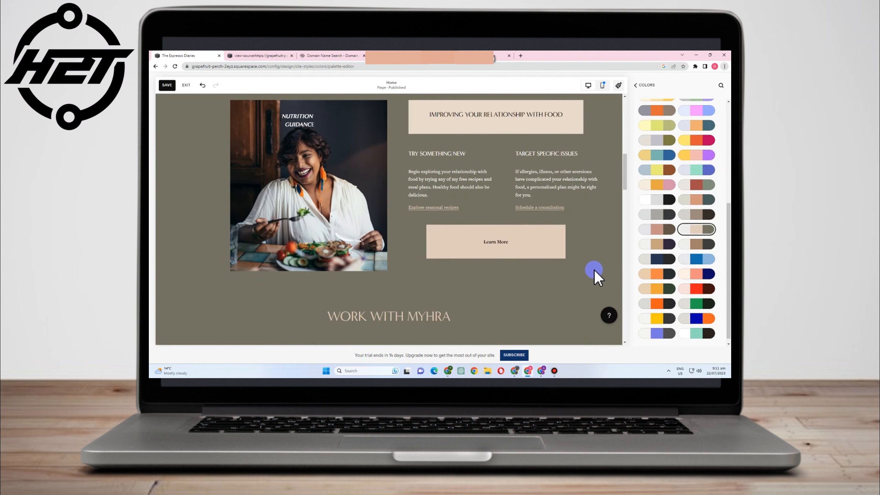
scroll(496, 265, "up", 6)
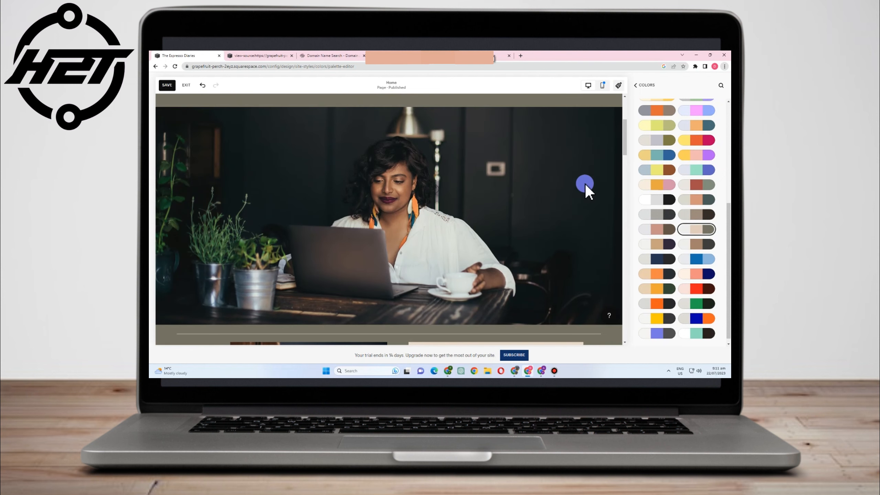
- Save the Squarespace site changes and close Site Styles
left_click(636, 85)
left_click(636, 86)
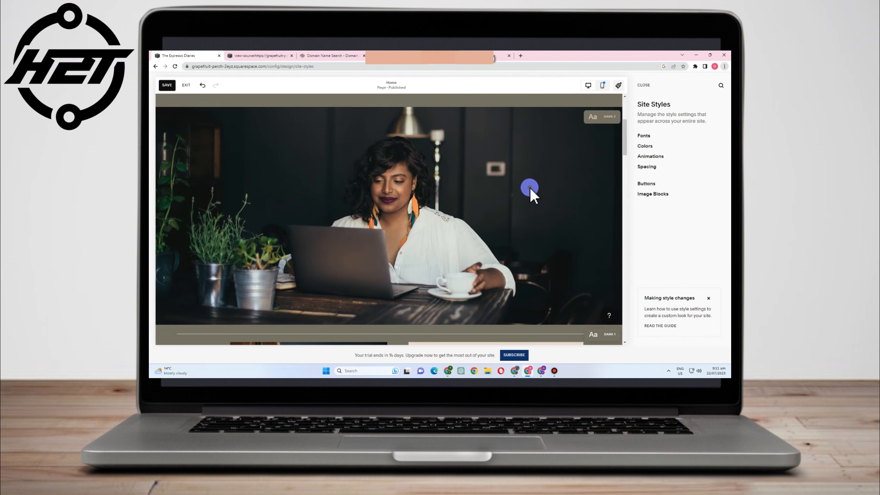
left_click(174, 85)
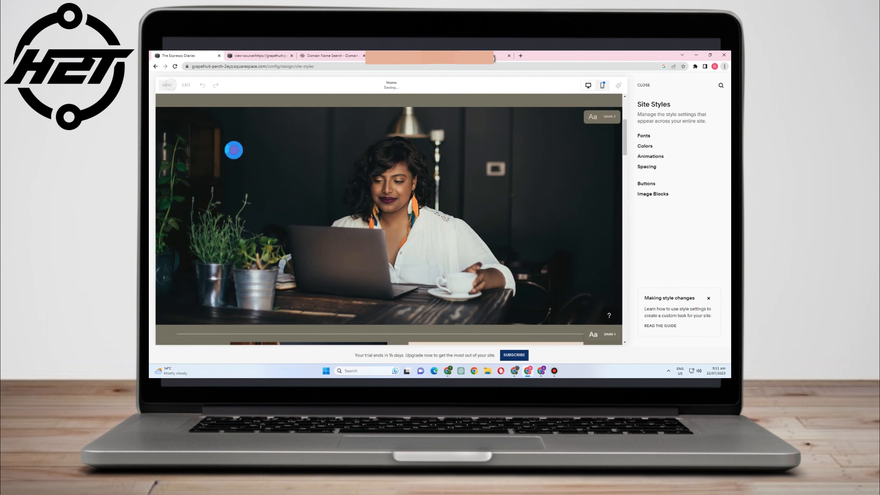
left_click(647, 86)
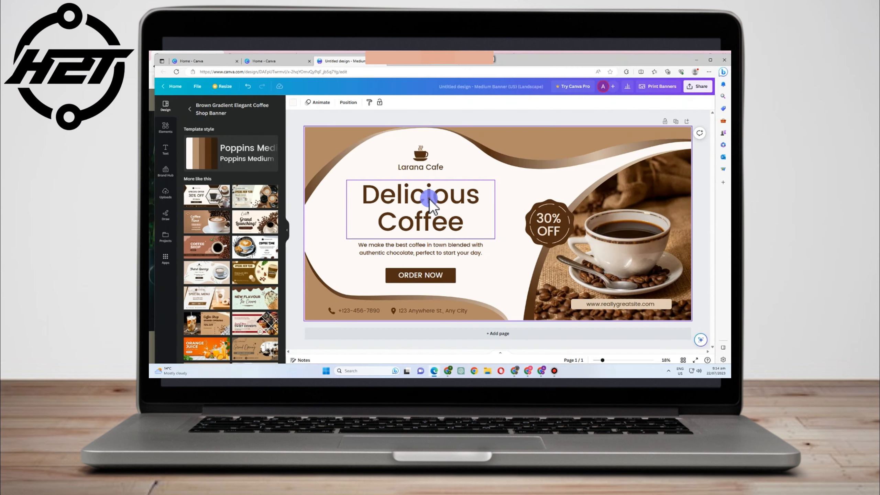
double_click(429, 197)
- Change the banner headline to 'The Espresso Diaries' and replace 'Larana' with 'TED'
left_click(374, 194)
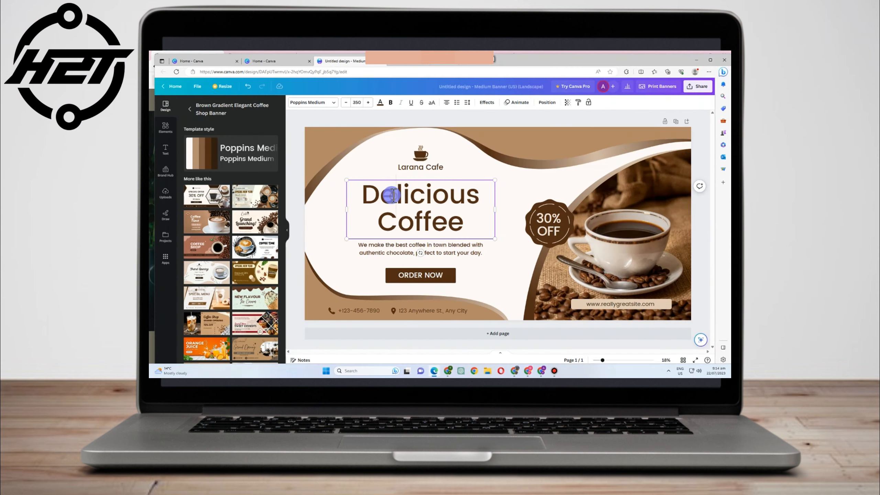
left_click_drag(374, 195, 473, 228)
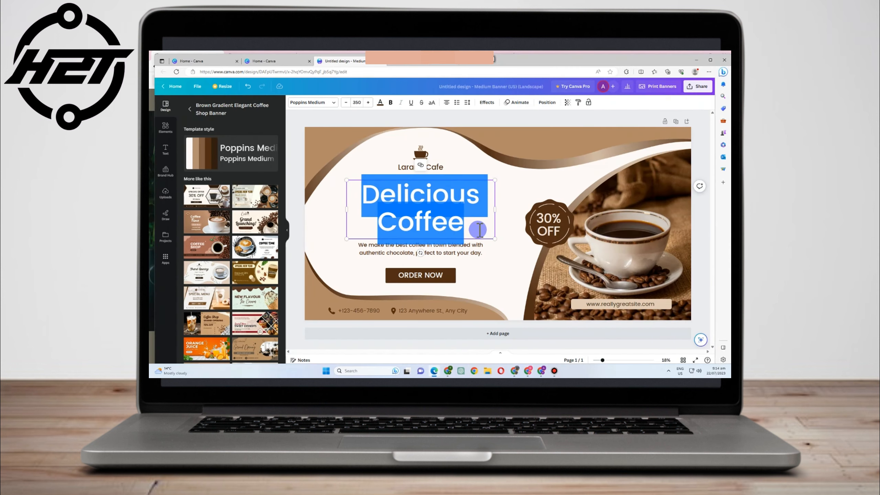
type("The Espre")
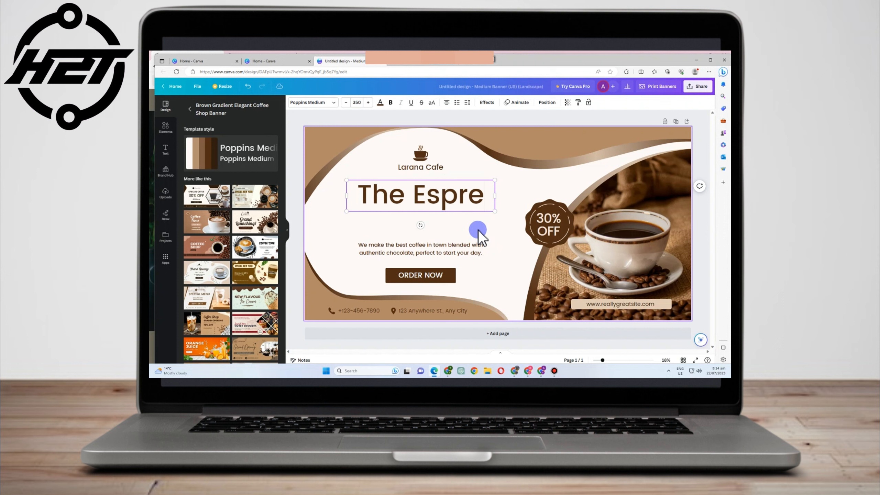
type("sso Diarie")
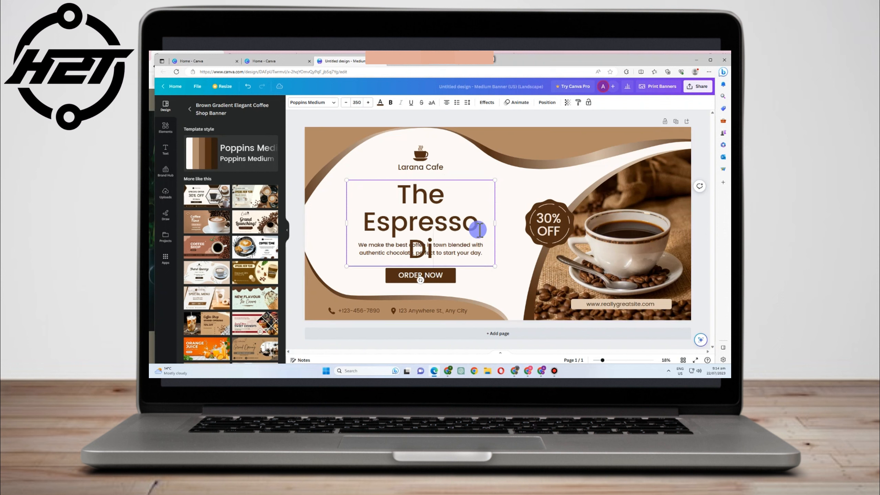
type("s")
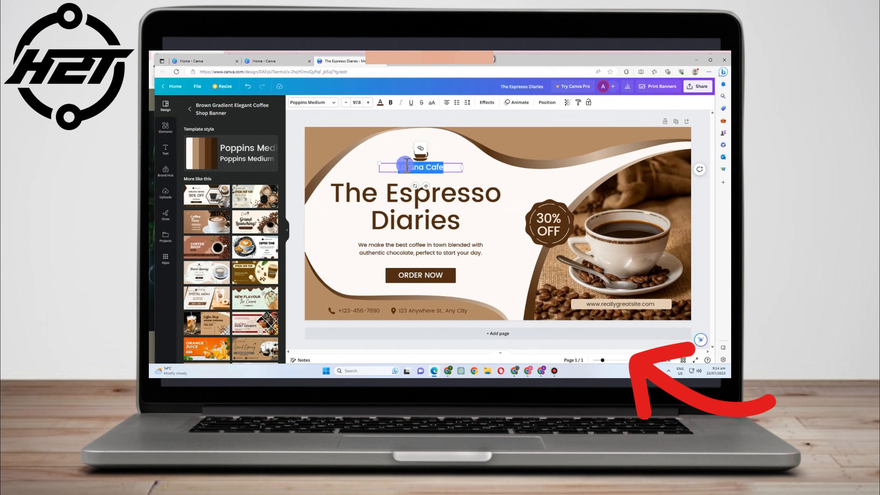
left_click(427, 168)
key("shift+Home")
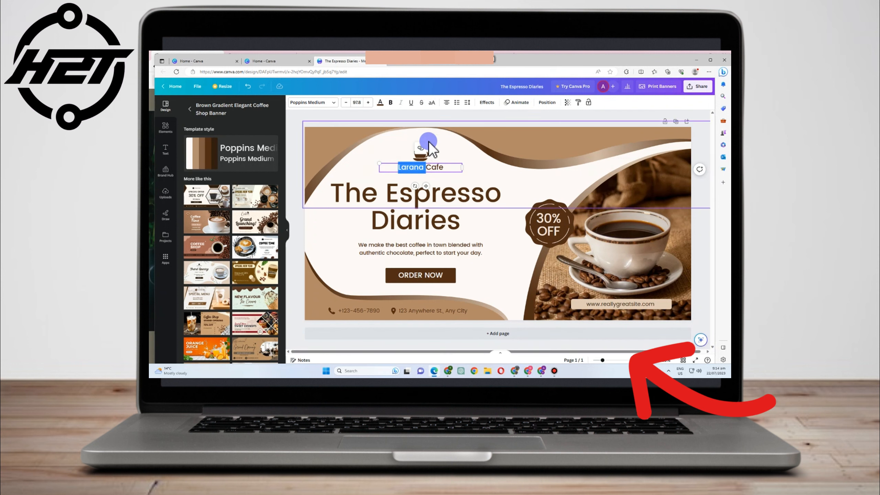
type("TEDCafe")
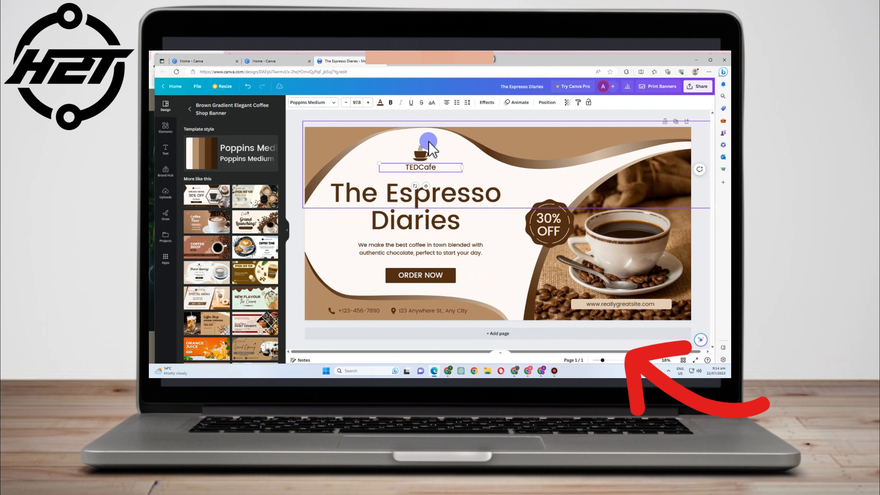
type("D")
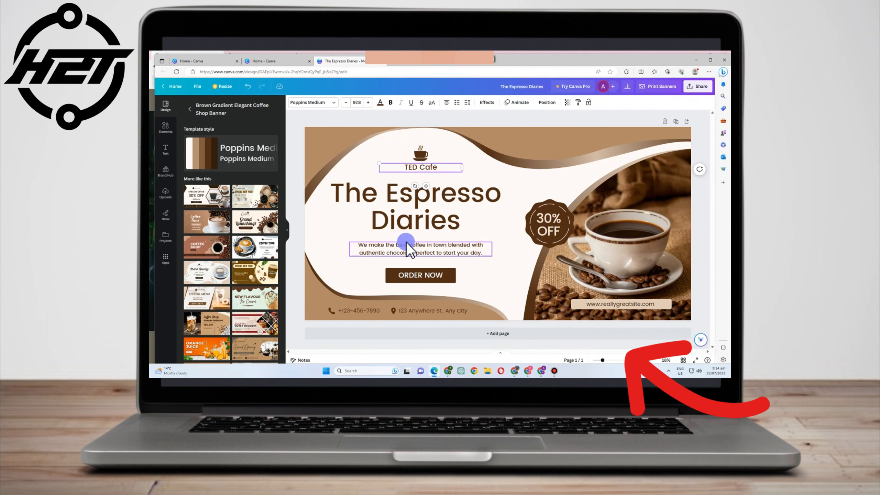
- Update the phone number shown on the banner
double_click(361, 313)
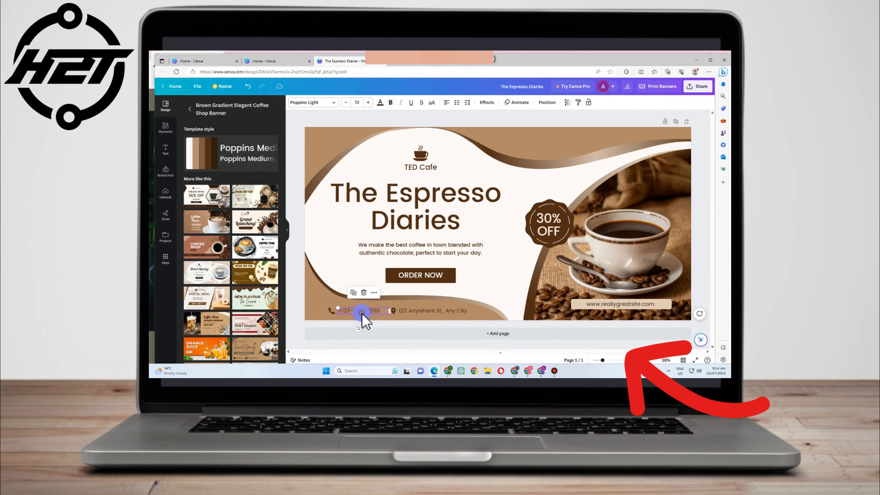
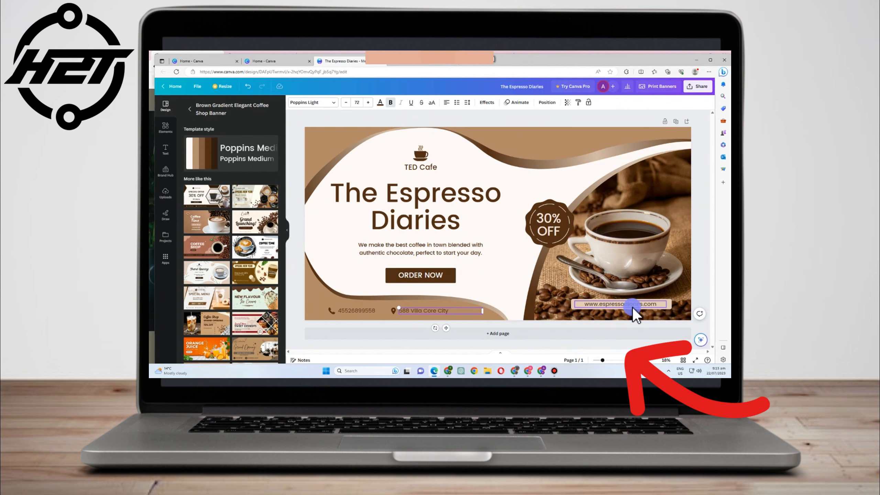
- Download the banner from the Share menu as a PNG file
left_click(707, 87)
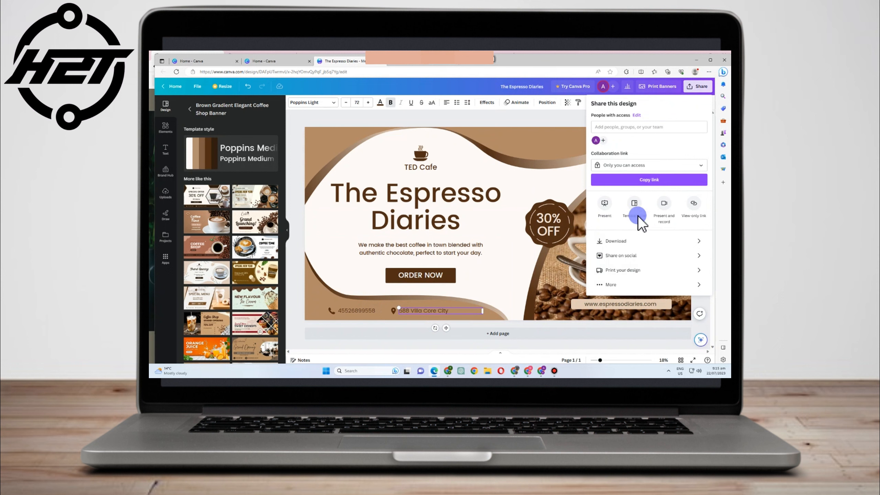
left_click(618, 241)
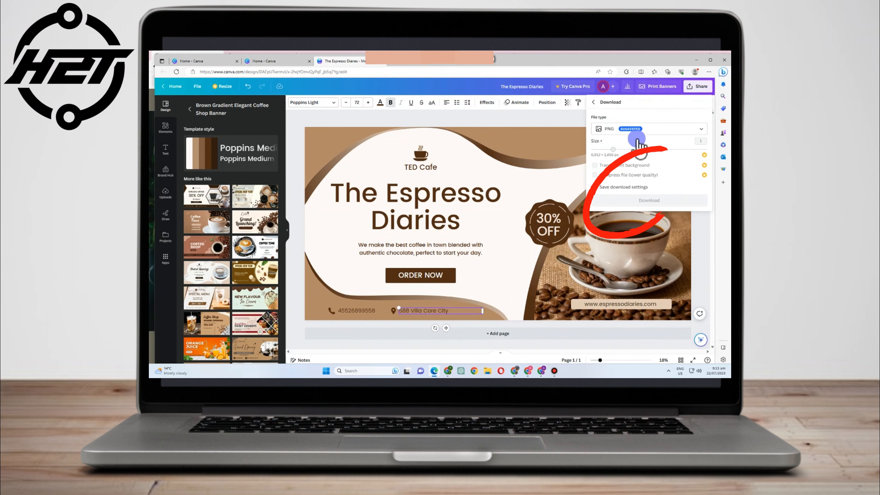
left_click(637, 197)
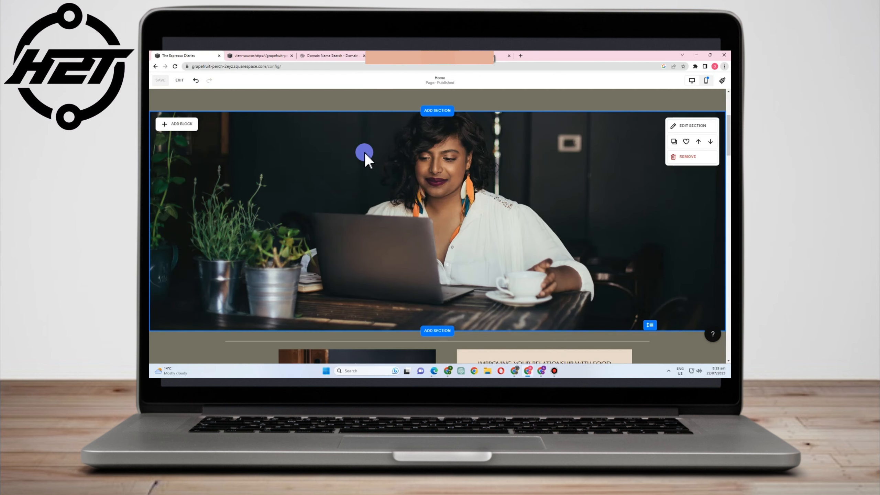
- Look over the hero section's layout and background settings
left_click(690, 107)
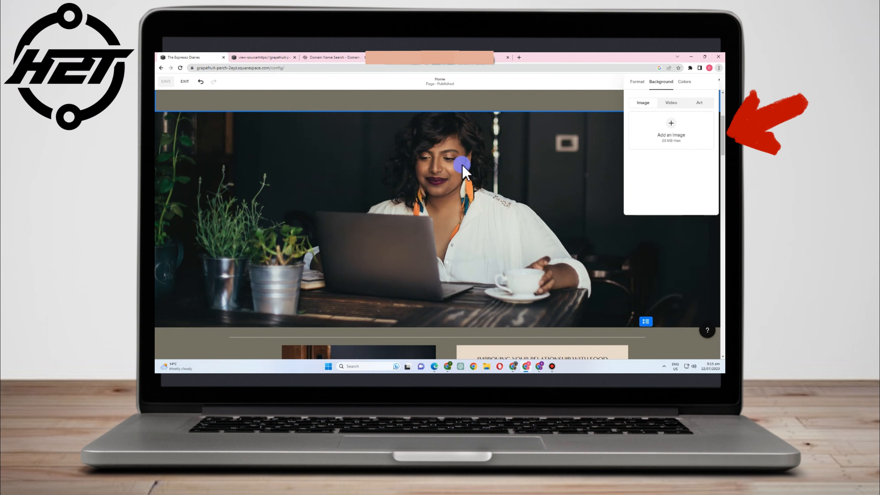
left_click(505, 142)
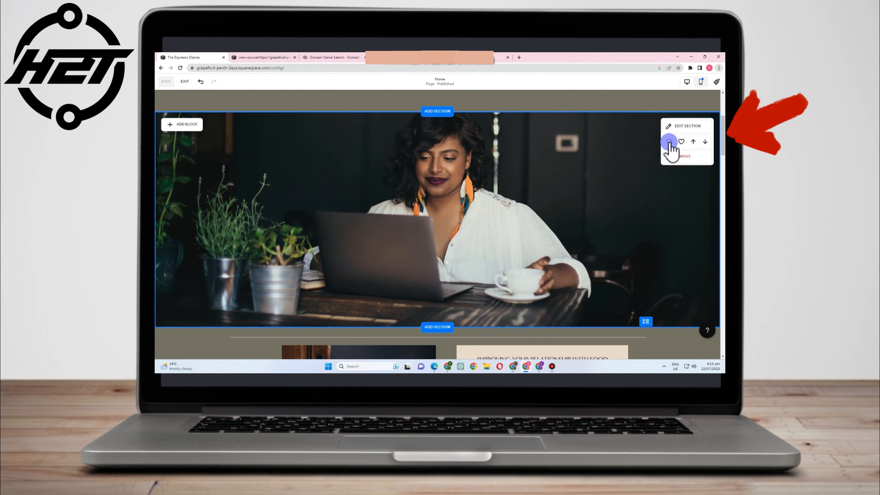
left_click(672, 127)
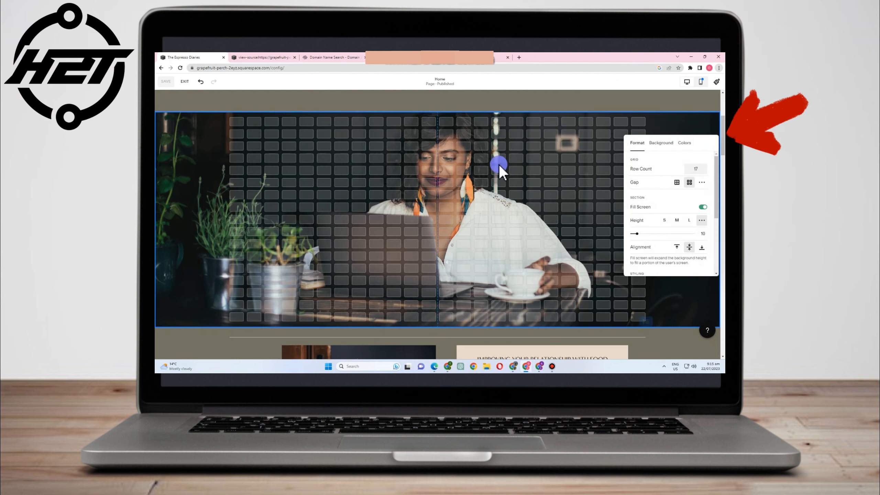
left_click(661, 145)
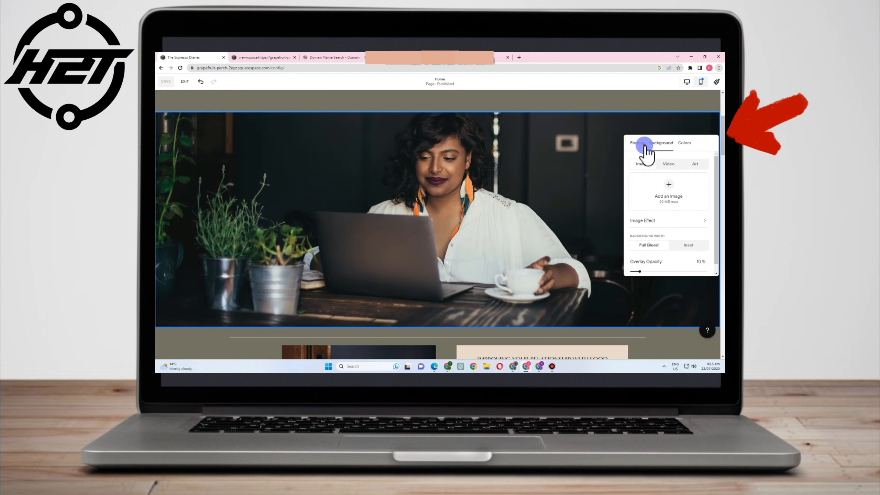
left_click(641, 143)
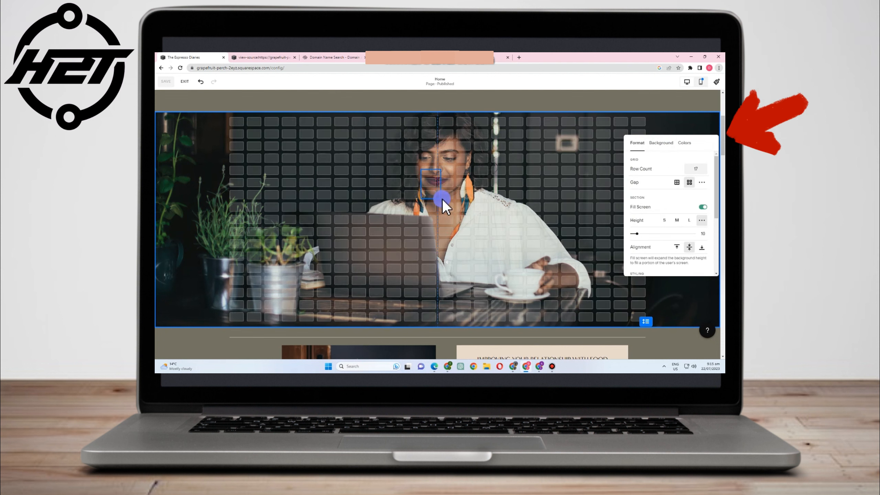
left_click(449, 208)
left_click_drag(455, 218, 520, 228)
- Move the background photo's focal point so more of its top shows
left_click(686, 126)
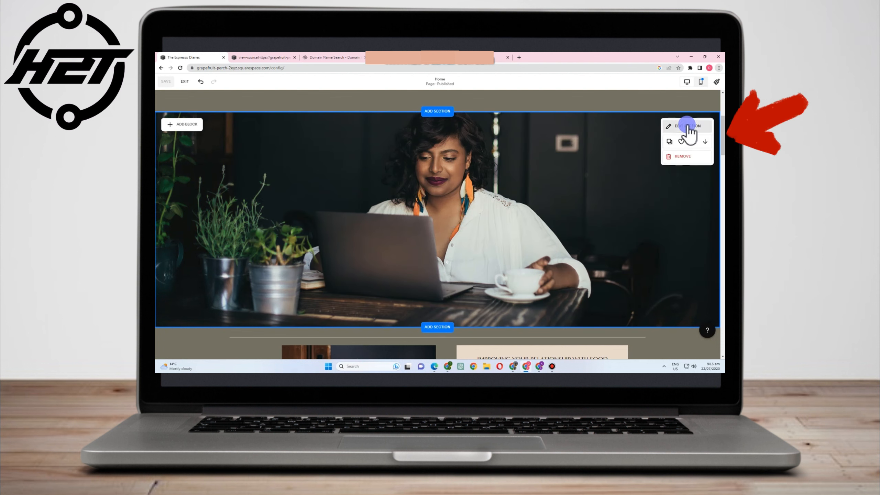
left_click(662, 142)
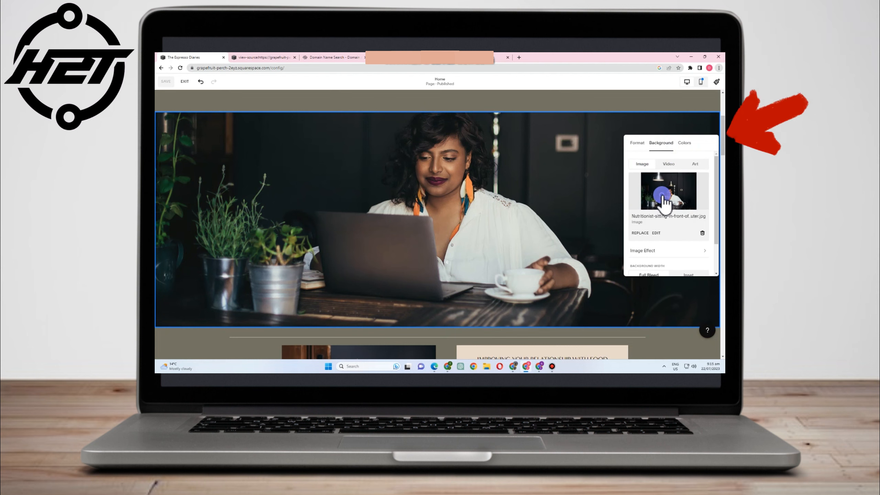
left_click(661, 195)
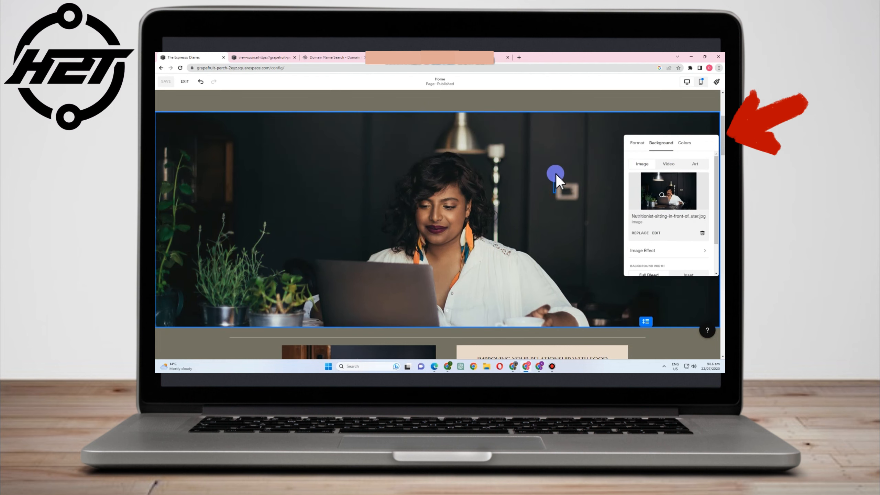
left_click(611, 193)
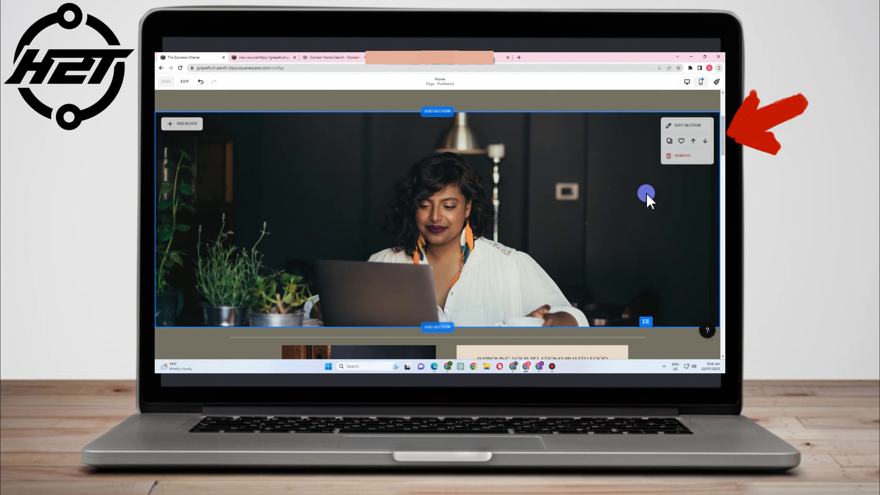
- Open the hero background photo in the image editor
left_click(683, 129)
left_click(661, 143)
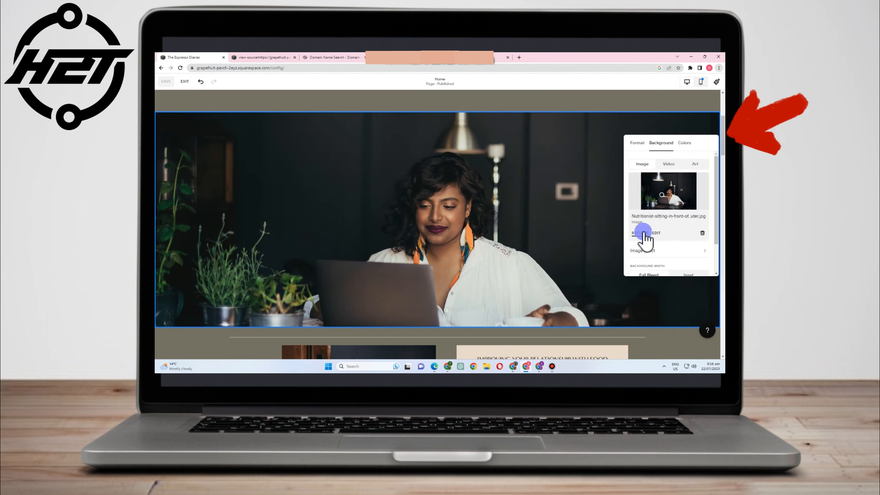
scroll(643, 247, "down", 1)
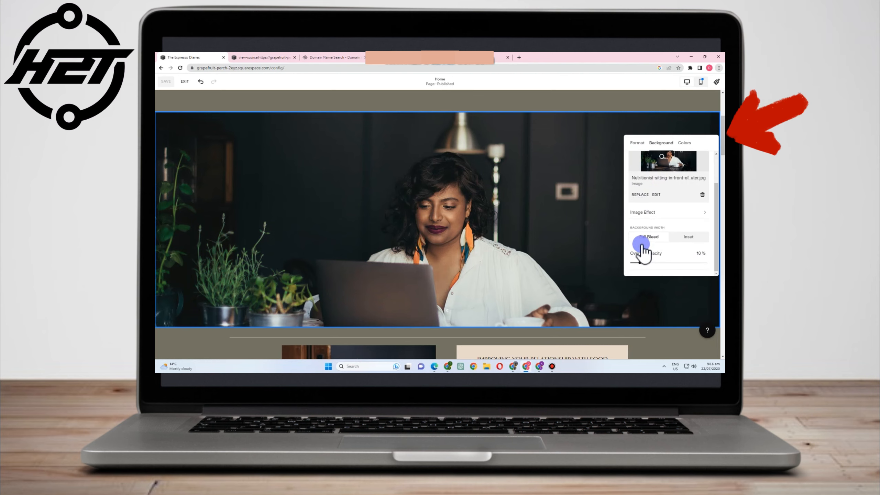
left_click(655, 195)
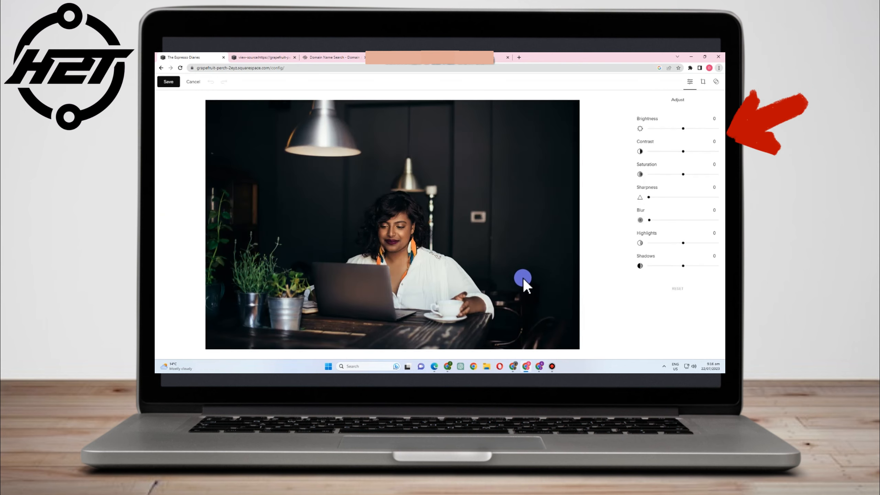
- Try a slight brightness increase on the hero photo, then undo it and discard the edits
mouse_move(687, 129)
left_mouse_down()
mouse_move(711, 126)
mouse_move(684, 130)
left_mouse_up()
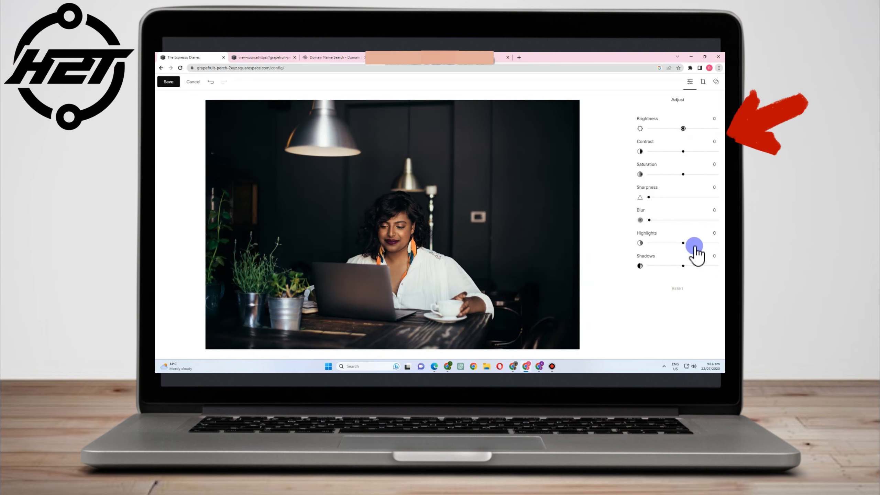
left_click(210, 82)
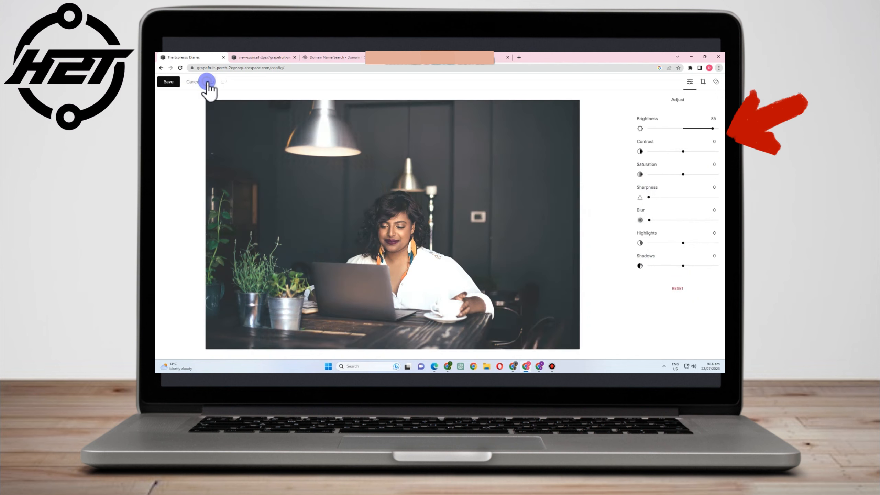
left_click(187, 82)
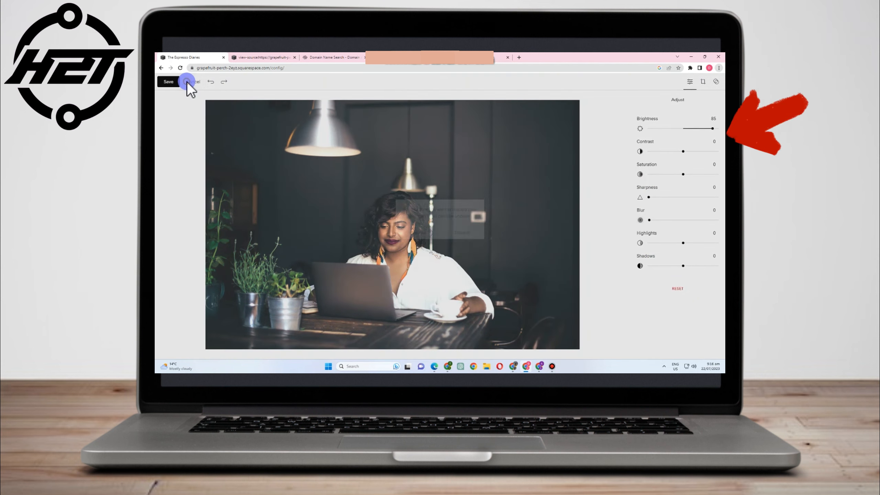
left_click(459, 229)
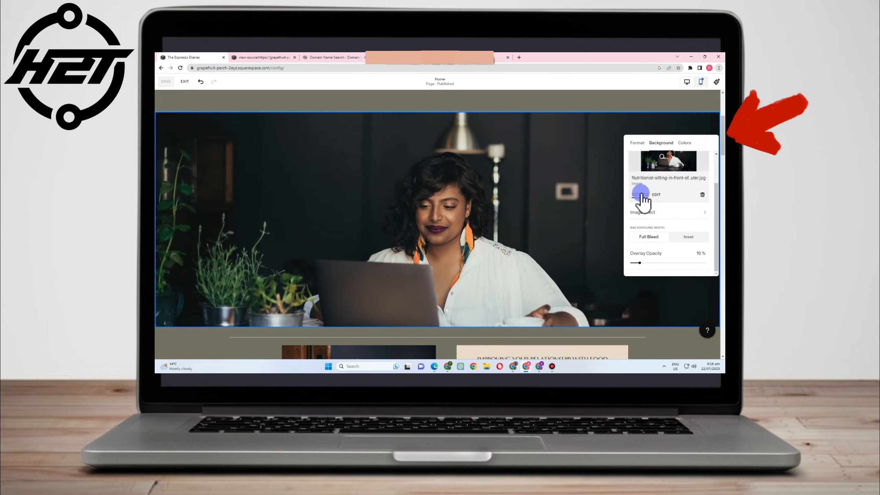
- Upload The Espresso Diaries.png as the hero section's new background image
left_click(640, 194)
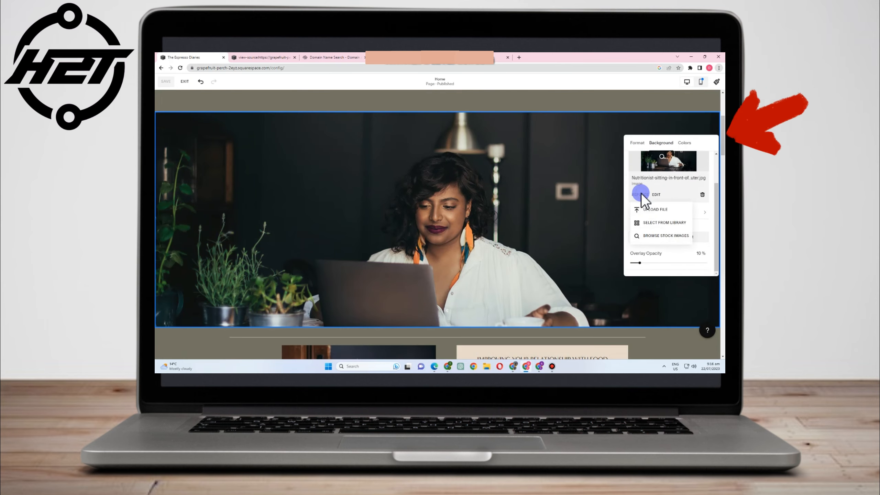
left_click(654, 209)
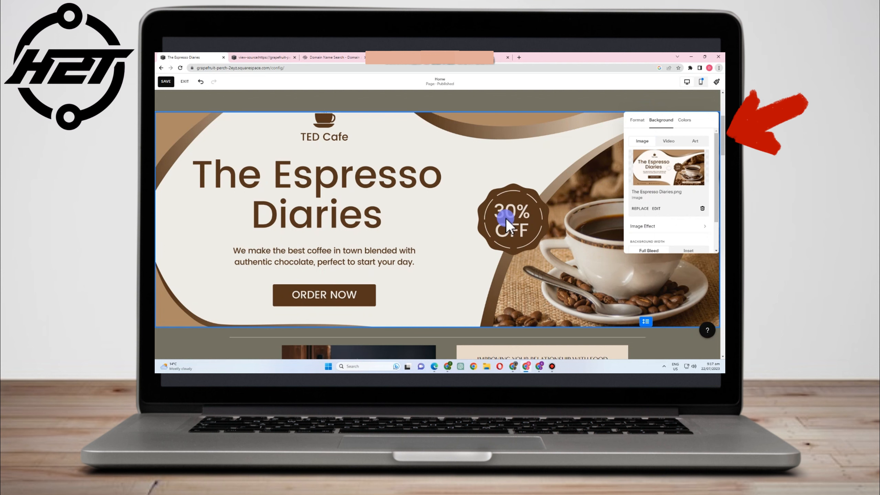
- Close the Background panel and save the home page with its coffee banner hero
scroll(427, 251, "down", 3)
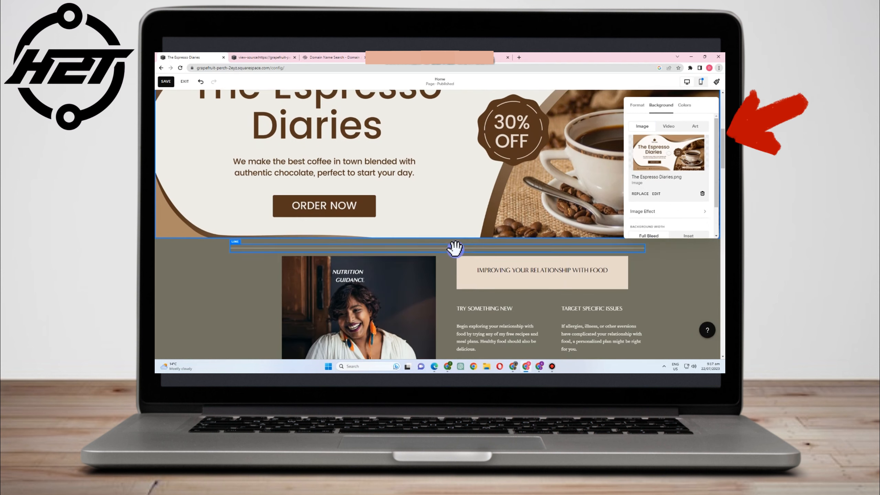
scroll(454, 250, "up", 3)
scroll(456, 250, "down", 4)
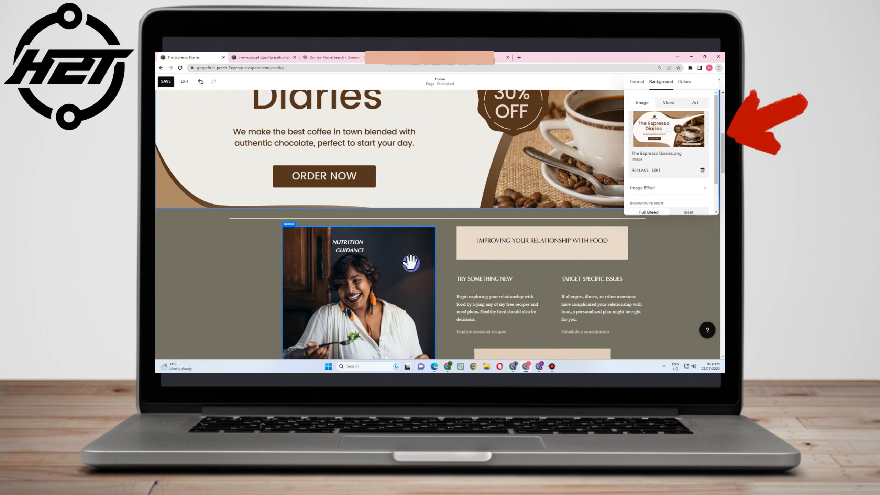
left_click(612, 160)
scroll(499, 176, "up", 7)
scroll(497, 175, "down", 2)
scroll(496, 175, "up", 3)
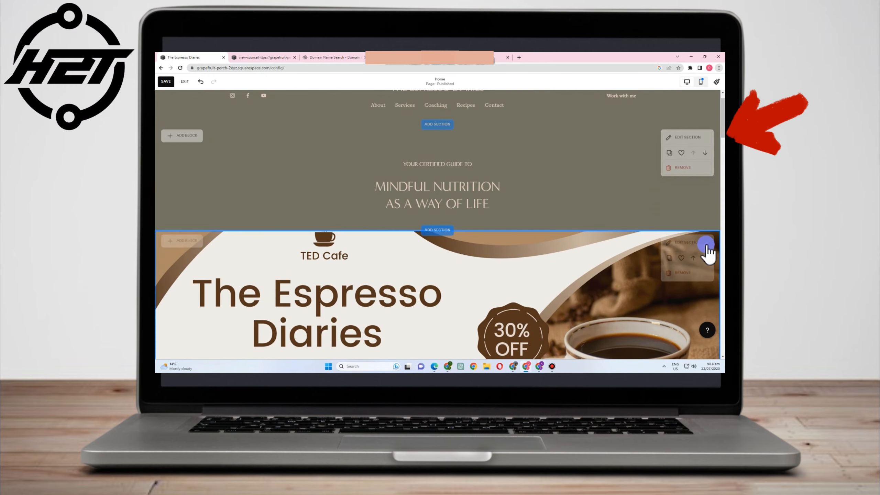
left_click(166, 81)
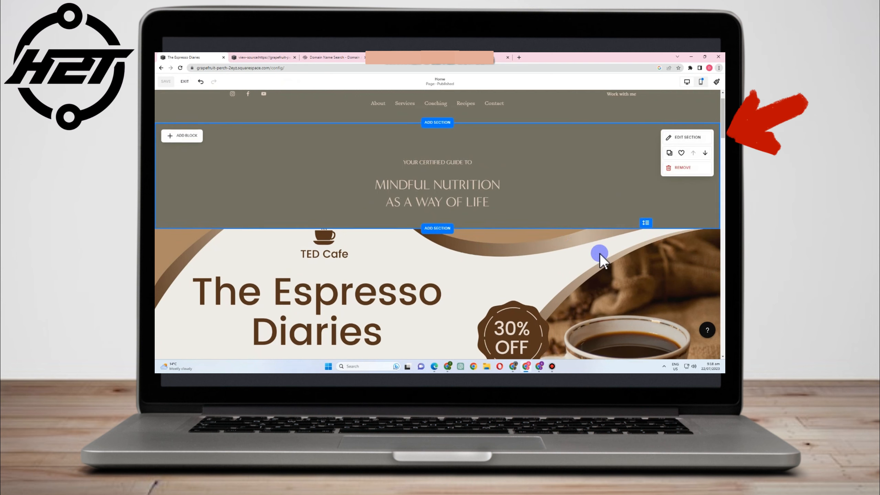
scroll(603, 257, "down", 10)
scroll(612, 265, "up", 10)
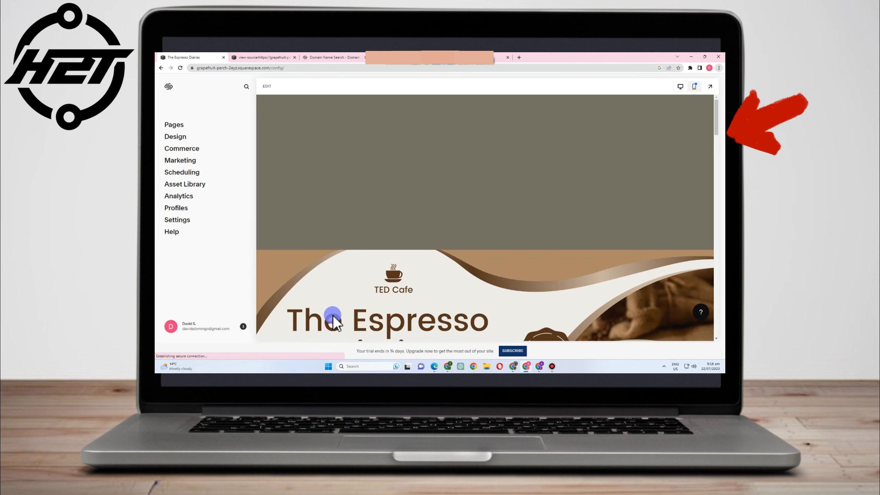
scroll(451, 263, "down", 5)
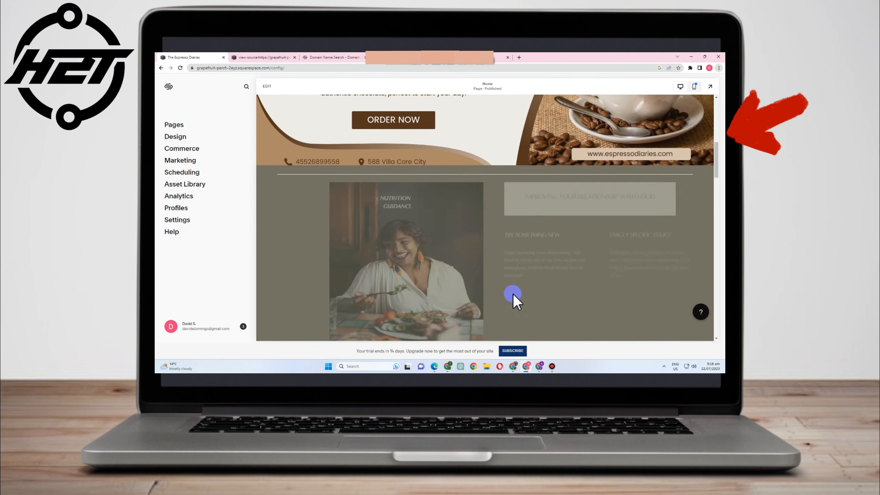
scroll(515, 297, "up", 3)
scroll(535, 318, "up", 5)
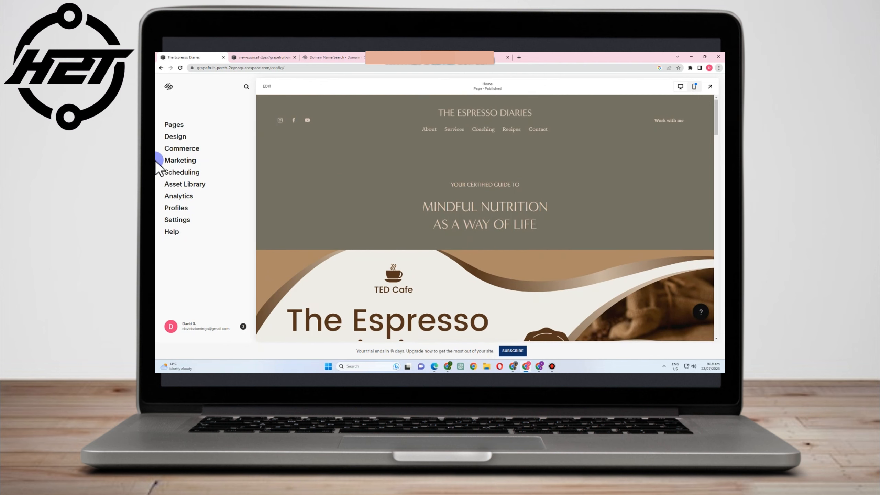
left_click(173, 127)
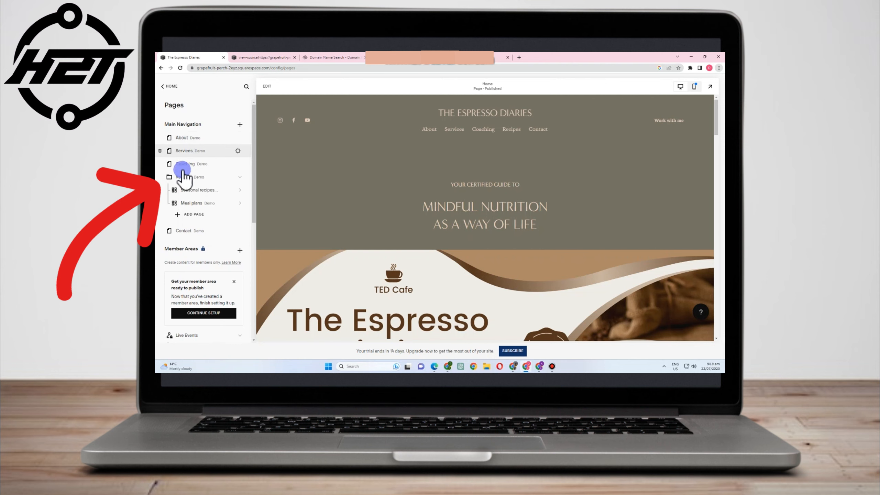
scroll(207, 197, "down", 2)
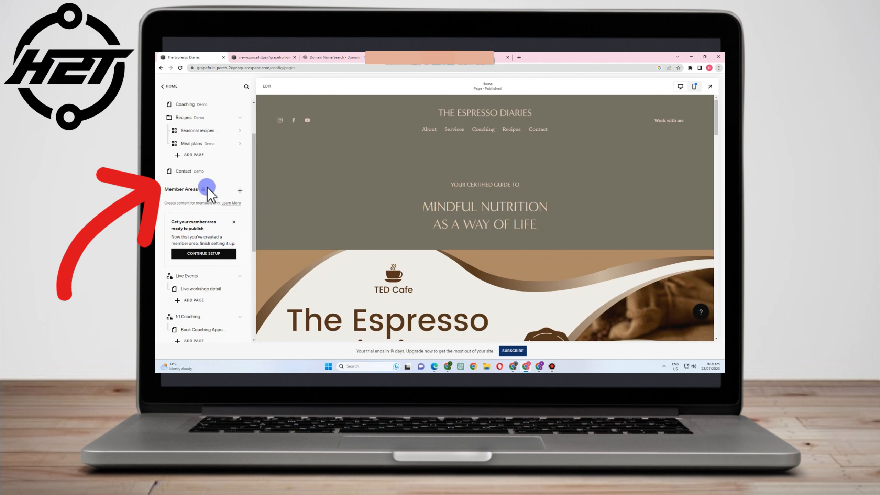
scroll(202, 299, "down", 3)
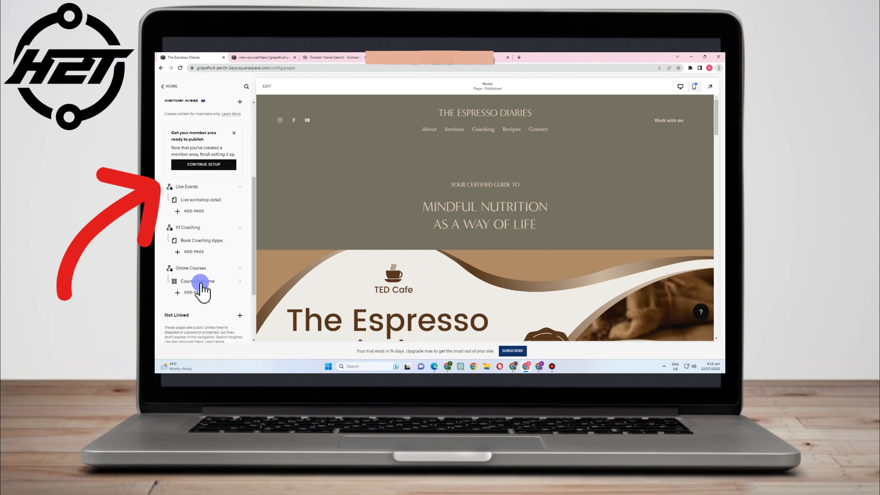
scroll(201, 295, "down", 3)
scroll(202, 288, "up", 7)
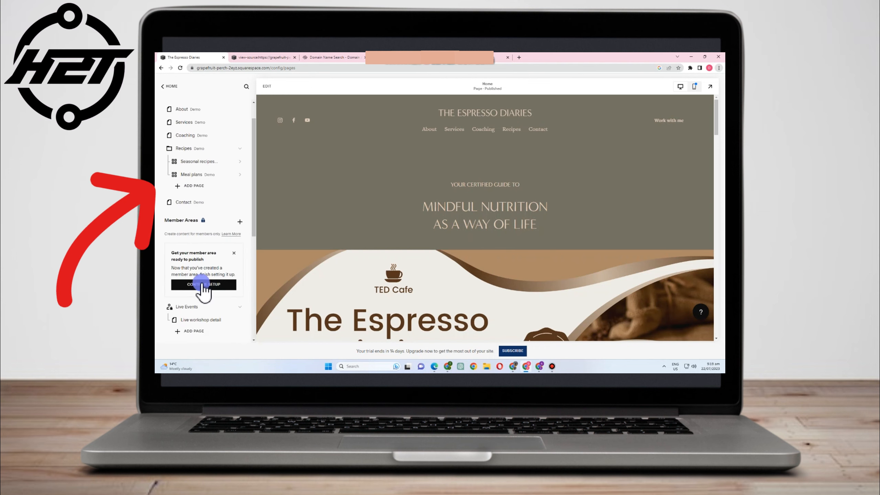
scroll(205, 242, "up", 1)
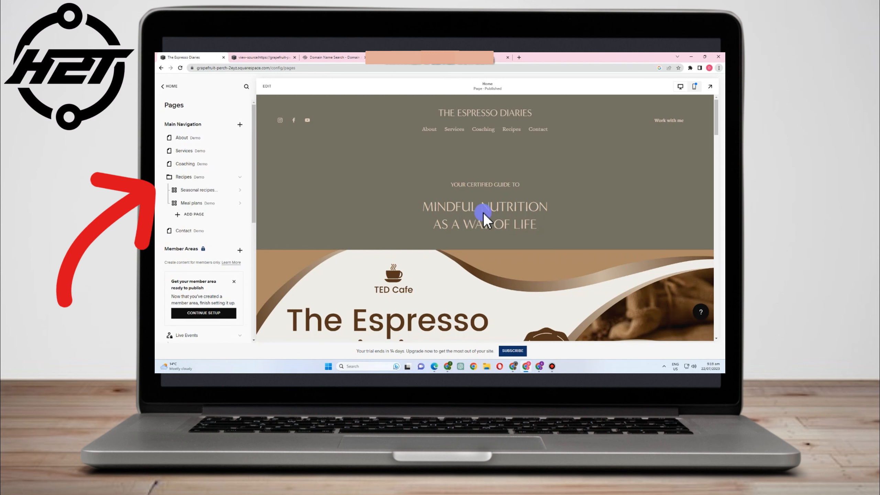
scroll(204, 205, "down", 1)
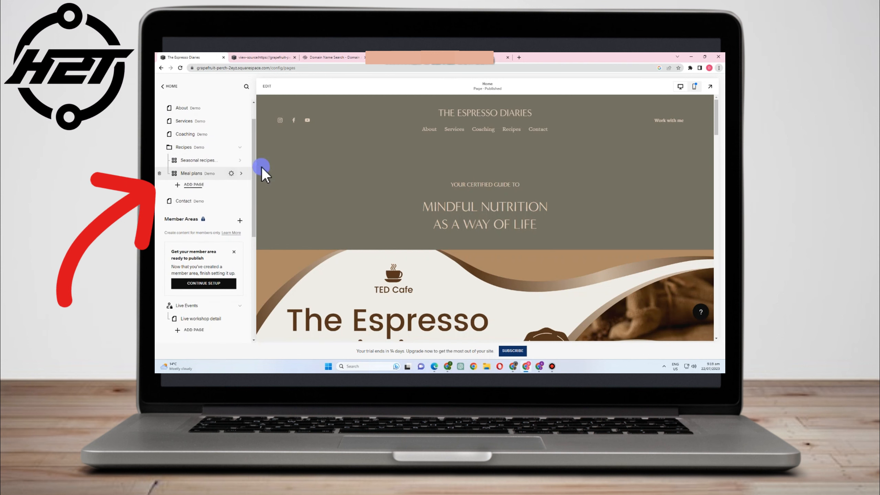
scroll(201, 256, "down", 2)
scroll(206, 285, "up", 3)
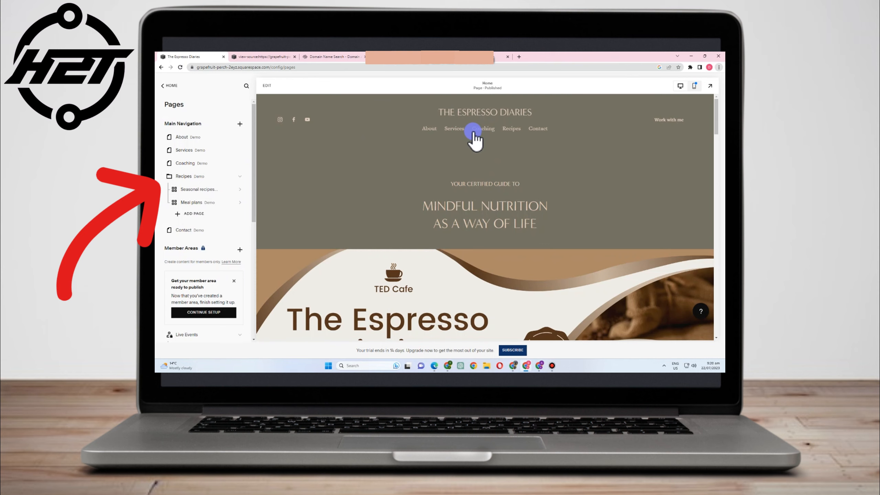
- Open the About page in the preview and look through its content
left_click(431, 130)
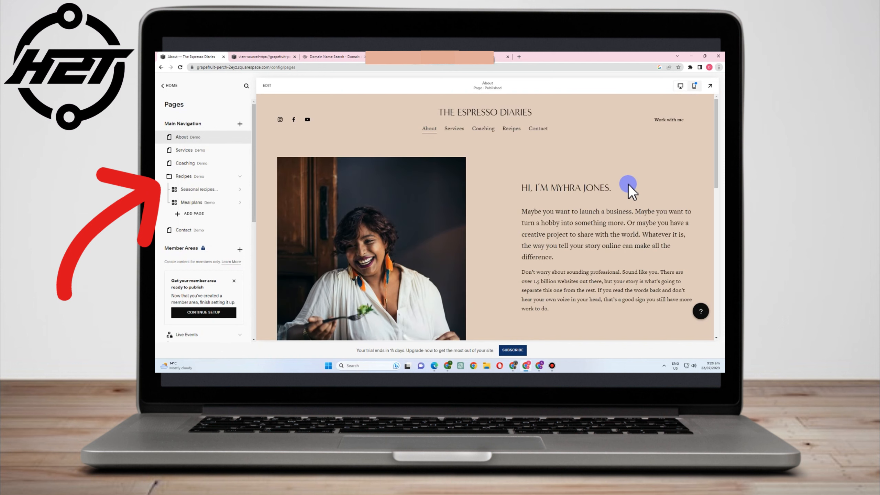
scroll(580, 243, "down", 3)
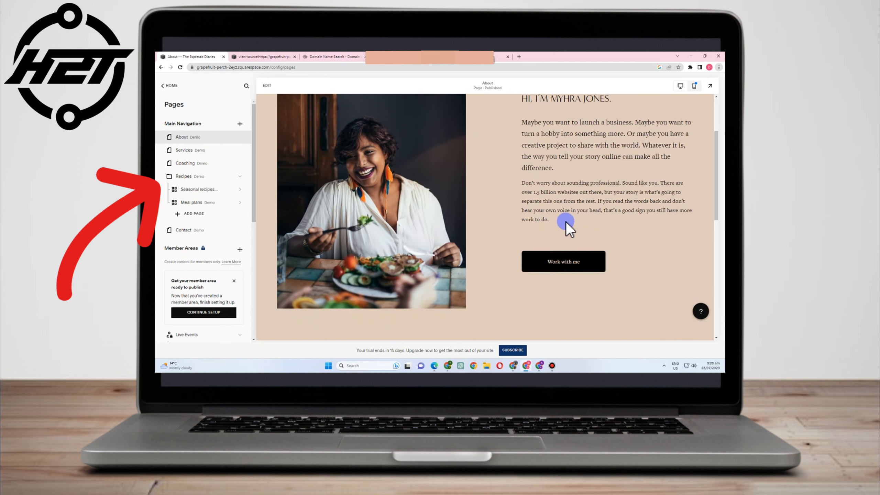
scroll(582, 172, "up", 3)
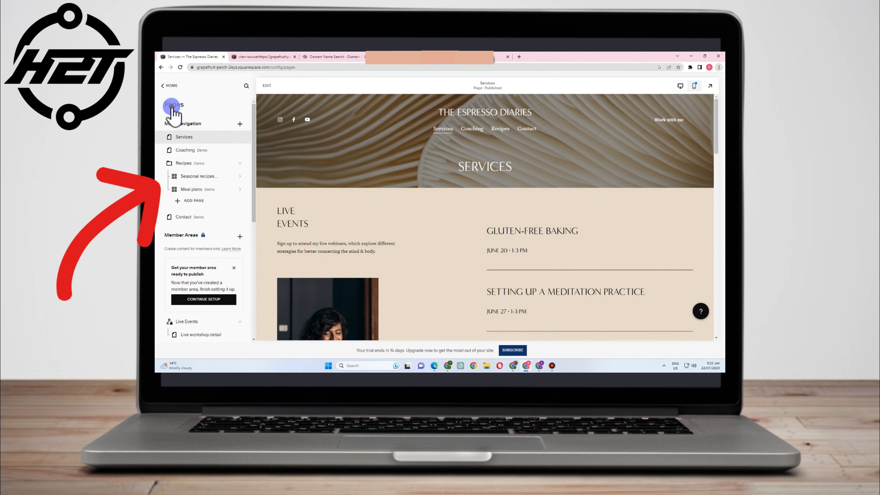
- Go back to the main site menu and bring up the Pages list
left_click(163, 89)
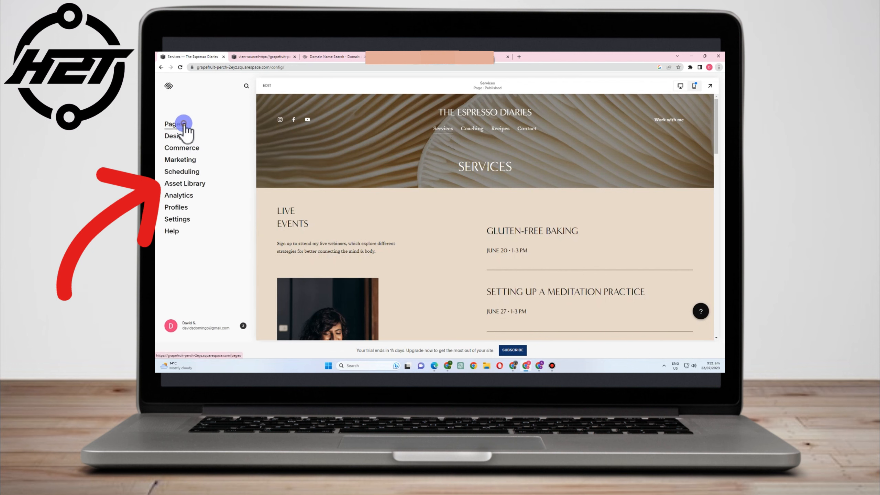
left_click(184, 123)
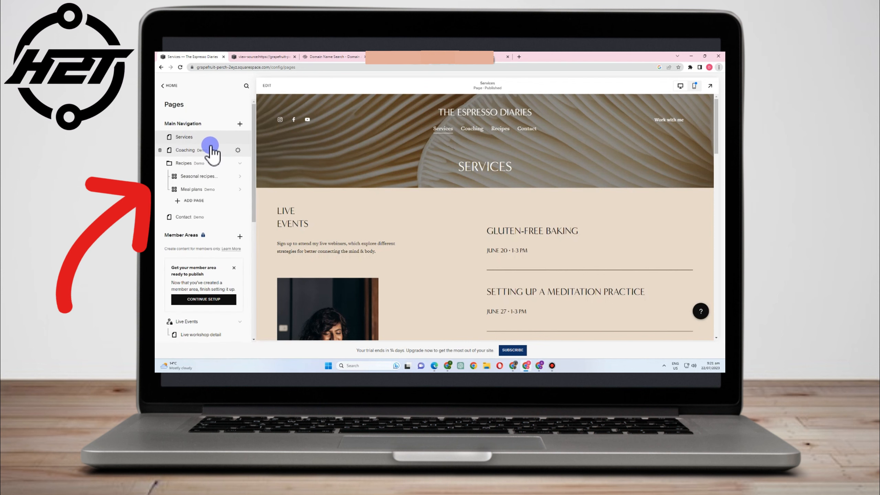
scroll(207, 183, "down", 3)
scroll(206, 232, "up", 3)
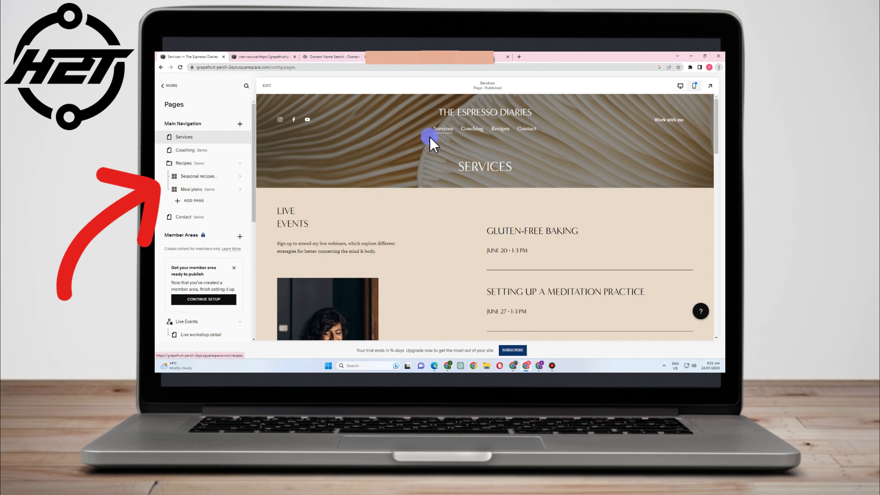
- Drag pages so Main Navigation reads Coaching, Contact, Recipes folder, then Services
left_click_drag(190, 150, 190, 138)
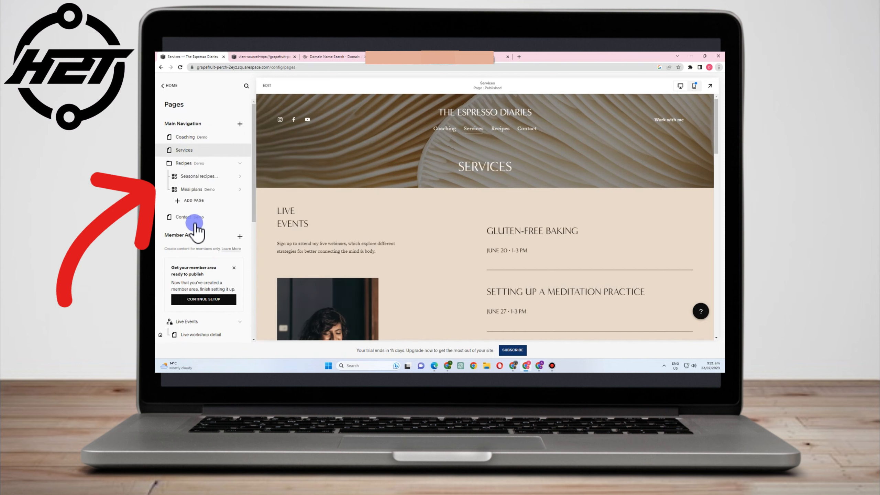
left_click_drag(193, 222, 200, 155)
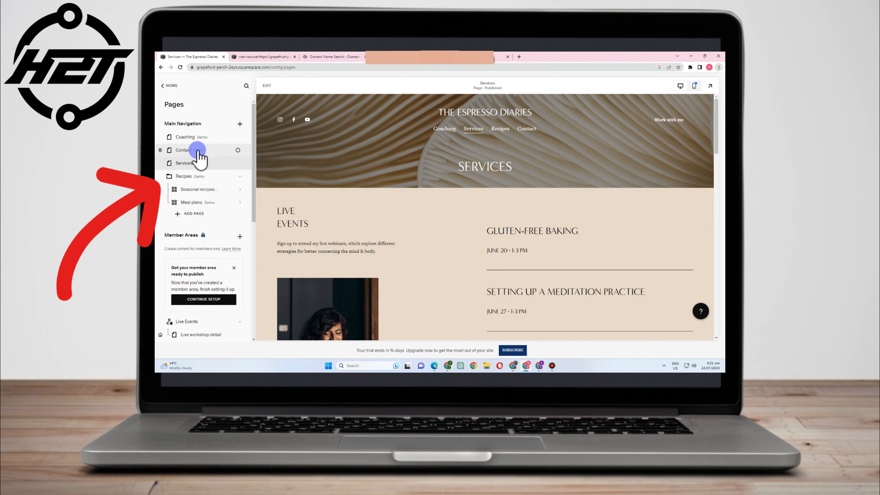
left_click_drag(201, 160, 199, 150)
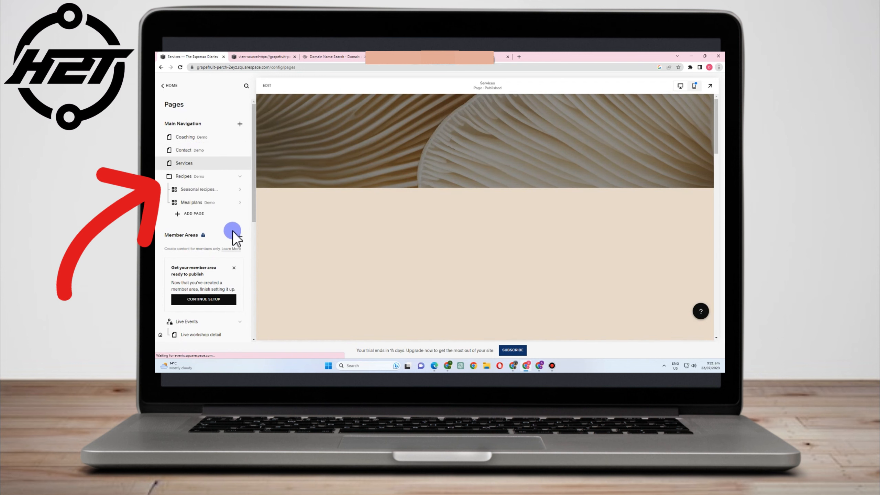
mouse_move(526, 131)
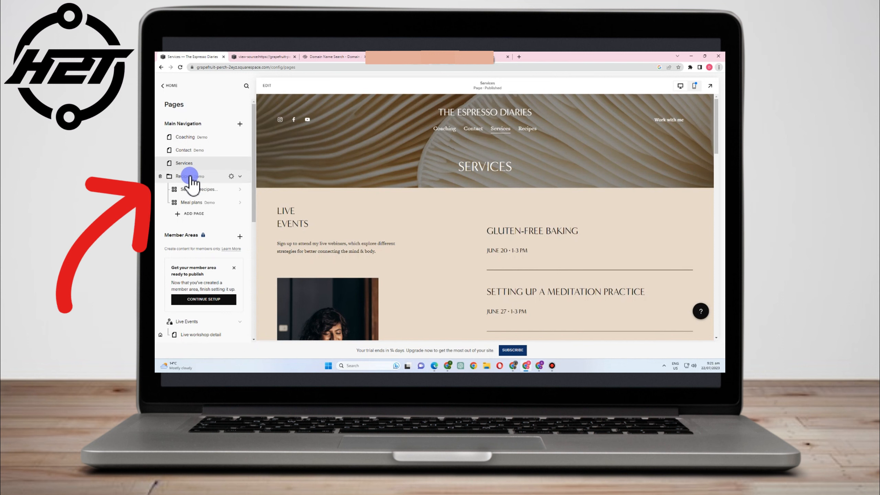
left_click_drag(190, 176, 194, 177)
left_click_drag(193, 176, 197, 178)
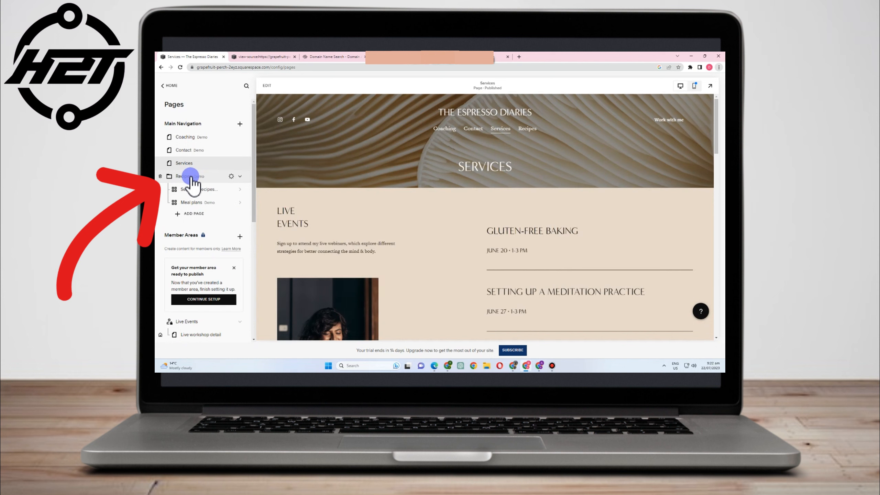
left_click_drag(214, 179, 202, 170)
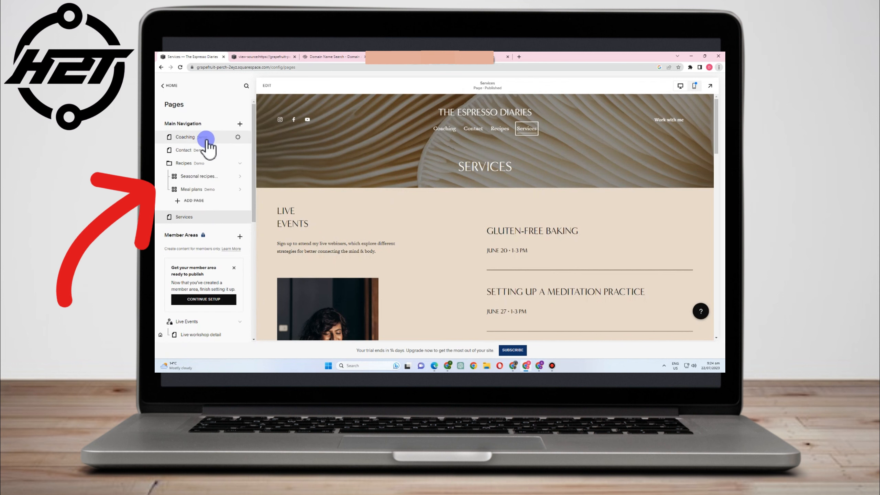
- Open the Coaching page and start adding a new Link page
left_click(204, 140)
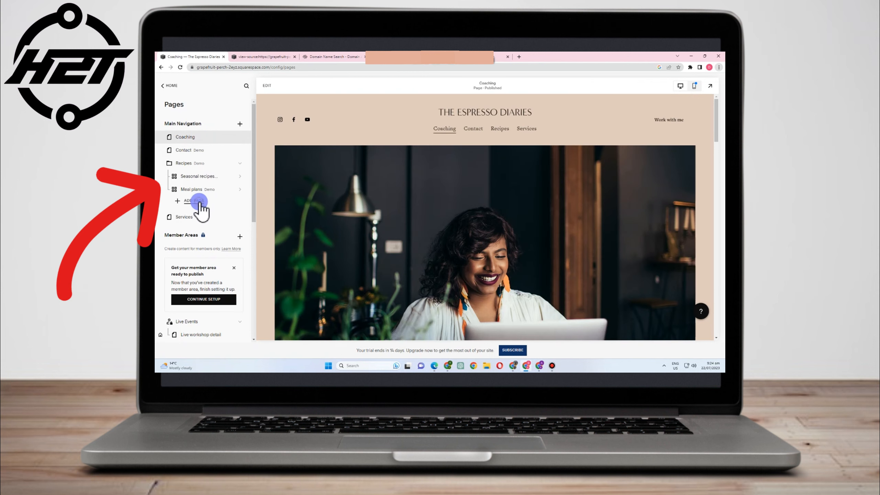
left_click(200, 202)
left_click(236, 173)
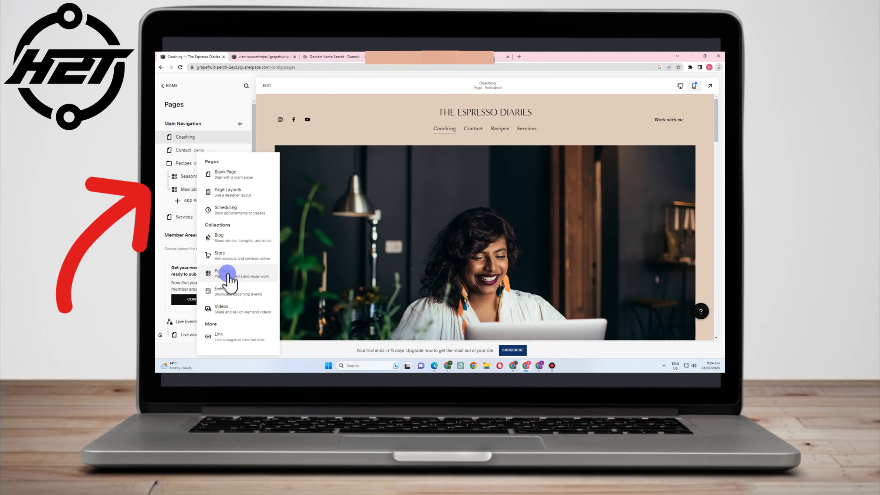
left_click(232, 340)
left_click(411, 223)
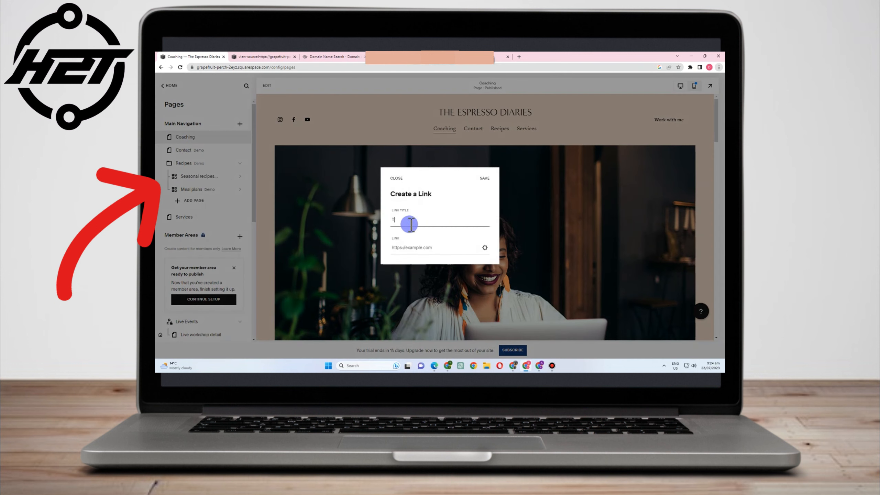
key("BackSpace")
type("We")
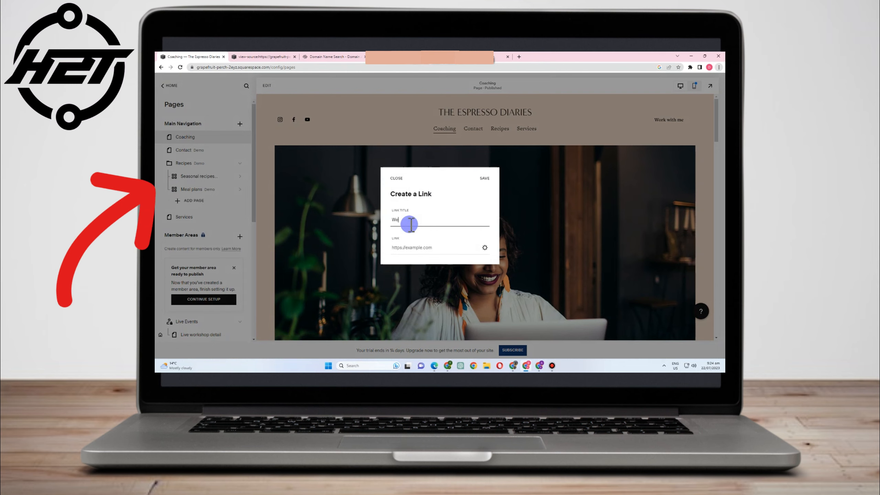
type("bsite")
left_click(447, 248)
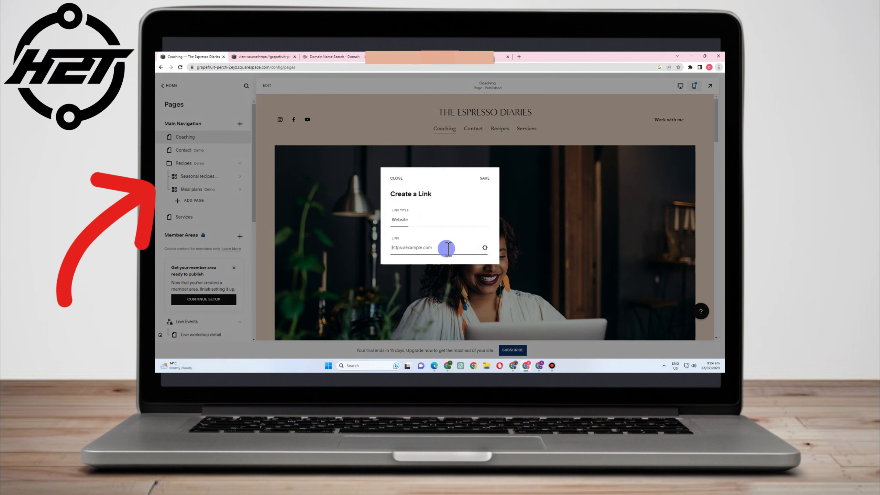
type("https")
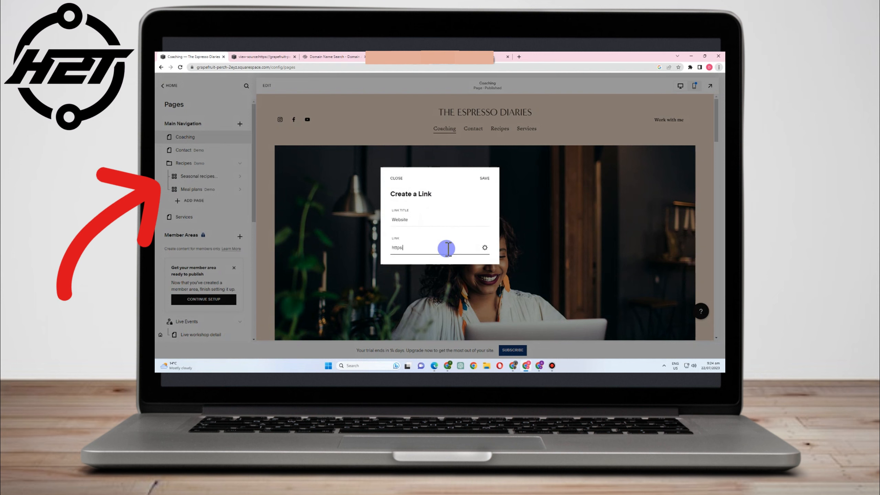
type("://wordpress.com")
left_click(488, 180)
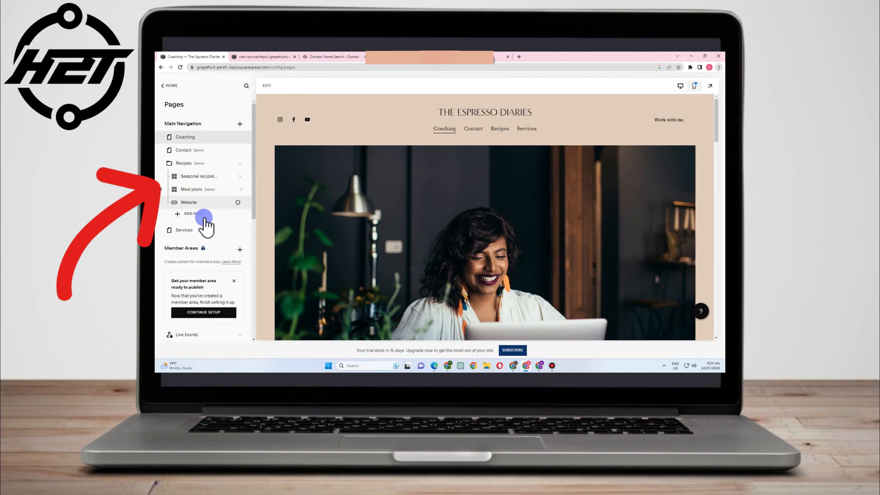
- Move the Website link to top level after Coaching and close the Select a Plan page
left_click_drag(187, 203, 188, 151)
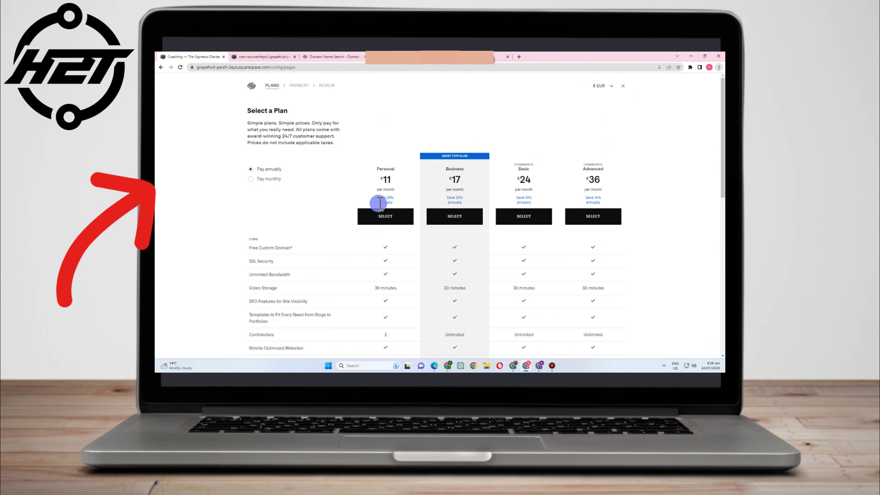
scroll(374, 242, "down", 2)
scroll(452, 265, "up", 2)
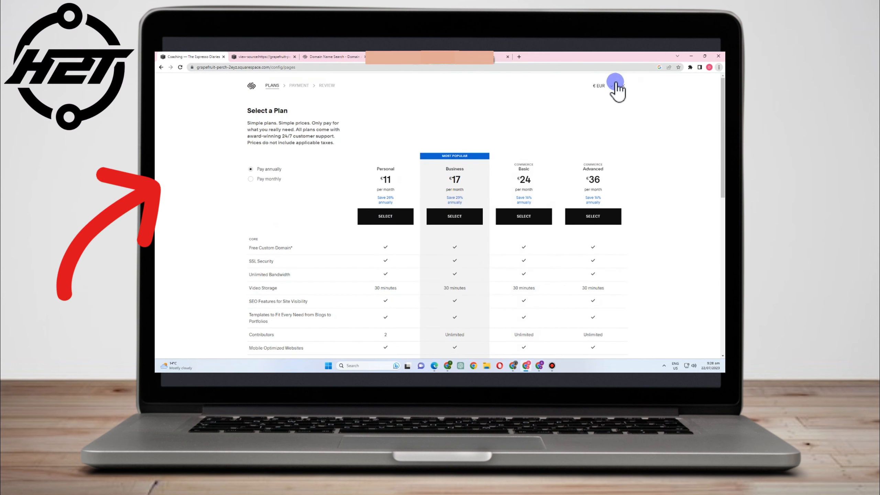
left_click(623, 86)
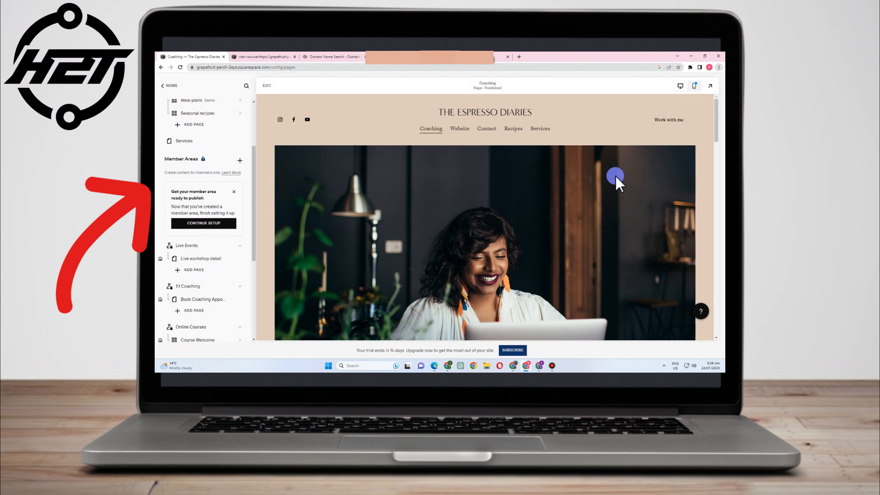
- Hide the member-area setup steps, delete Live Events, and delete the Book Coaching page
left_click(238, 196)
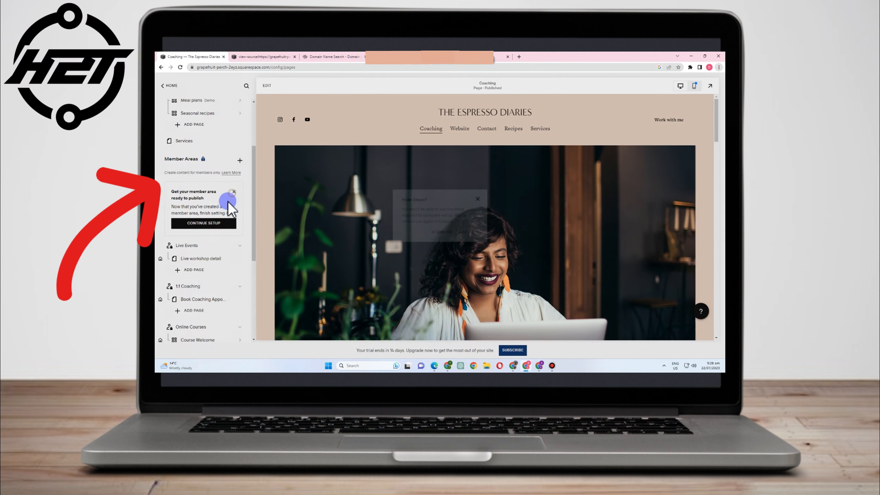
left_click(473, 234)
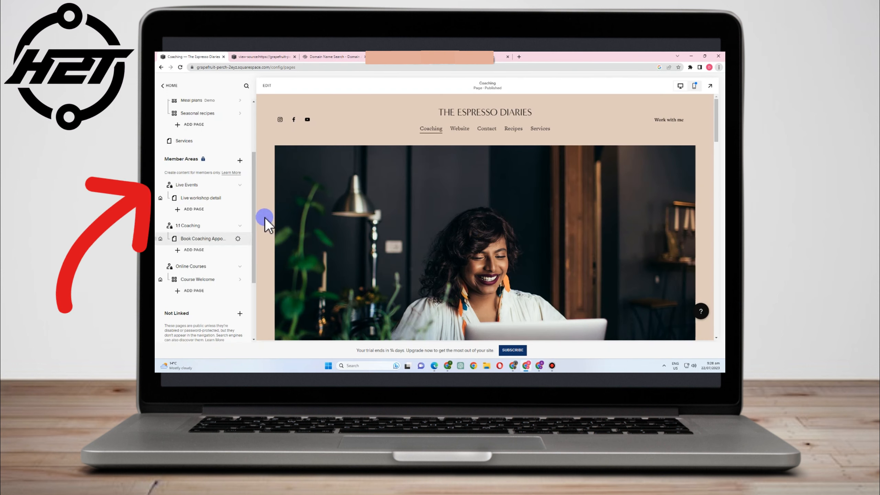
left_click(161, 185)
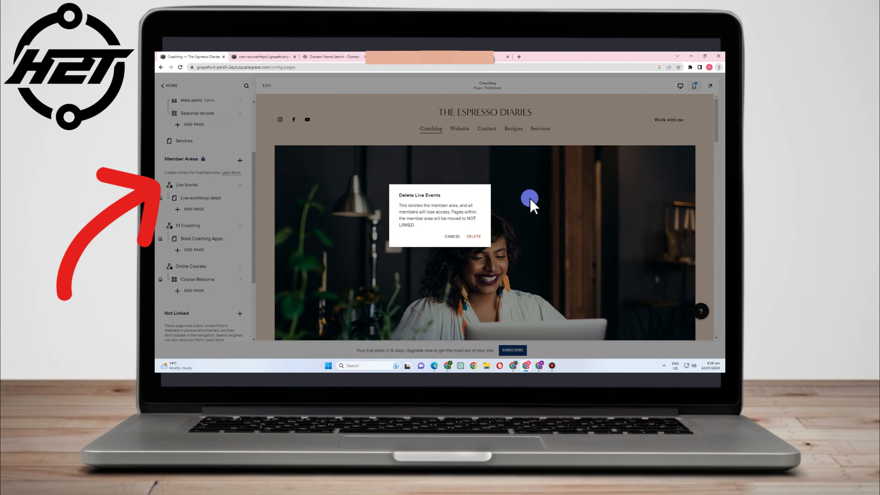
left_click(474, 237)
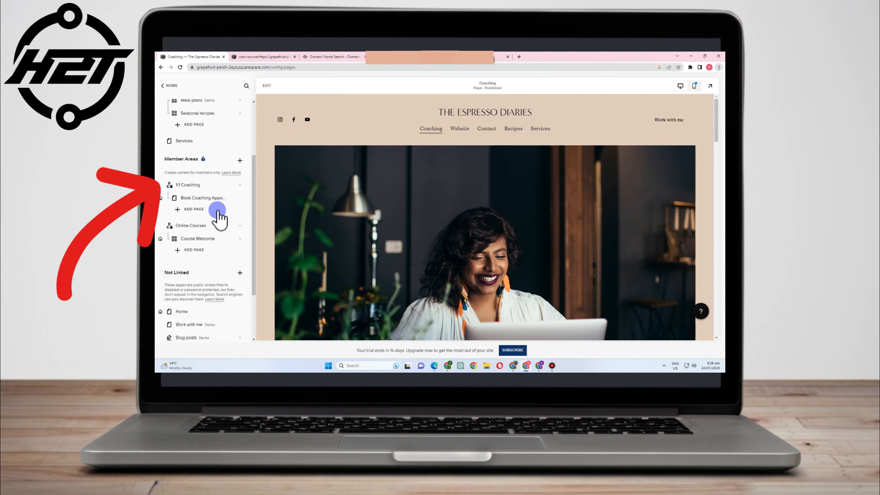
left_click(160, 198)
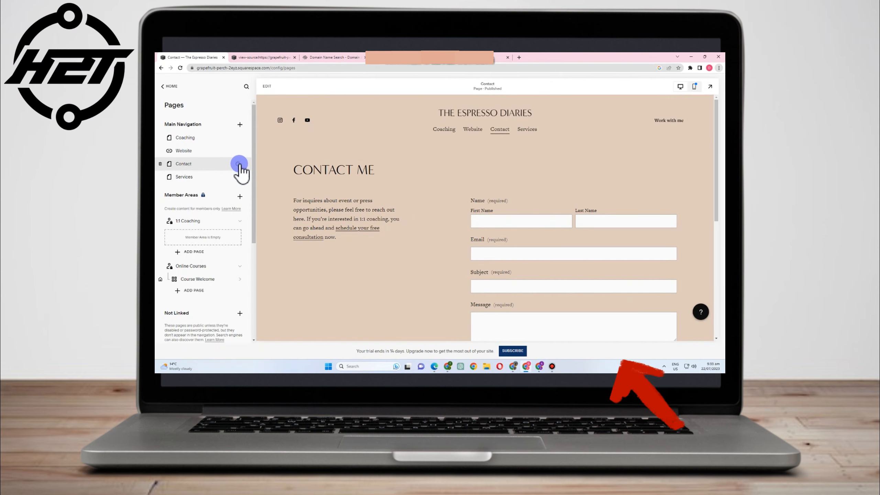
- Change the Contact page's title to 'Contact Us' in its General settings
left_click(238, 164)
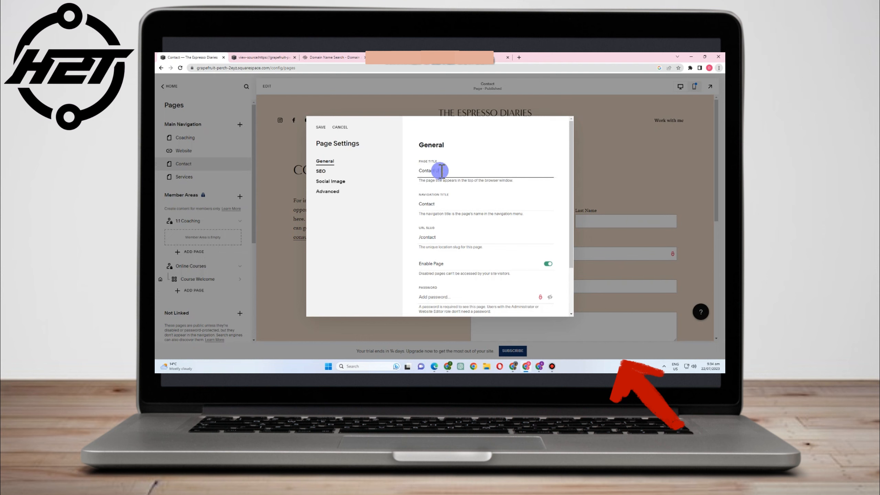
type("s")
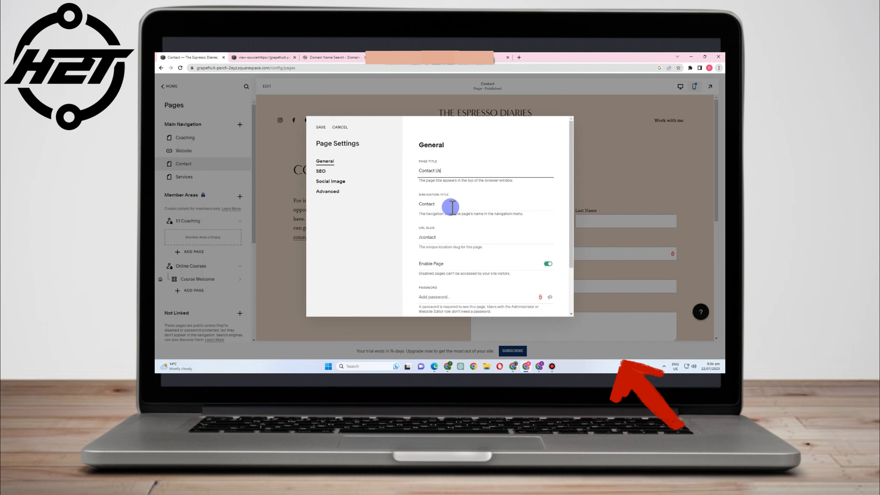
scroll(453, 208, "down", 2)
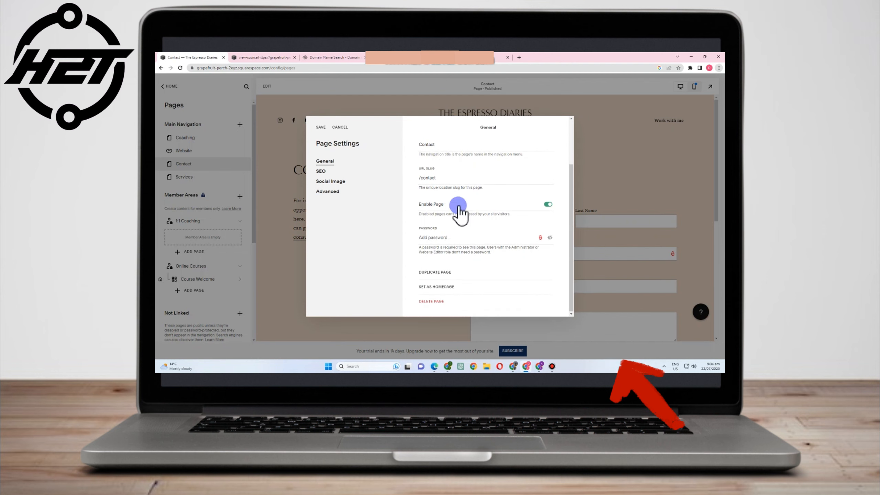
left_click(465, 239)
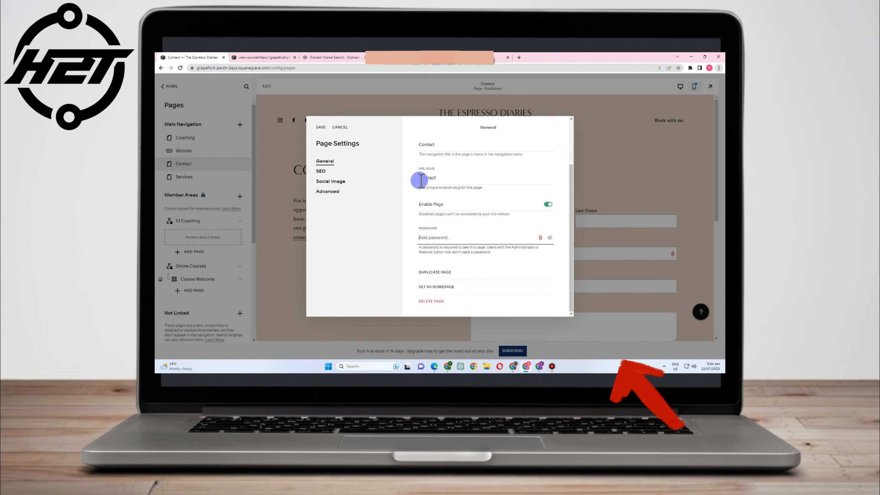
- Set the Contact page's SEO title to 'Contact Us Now' and fix the missing space
left_click(320, 171)
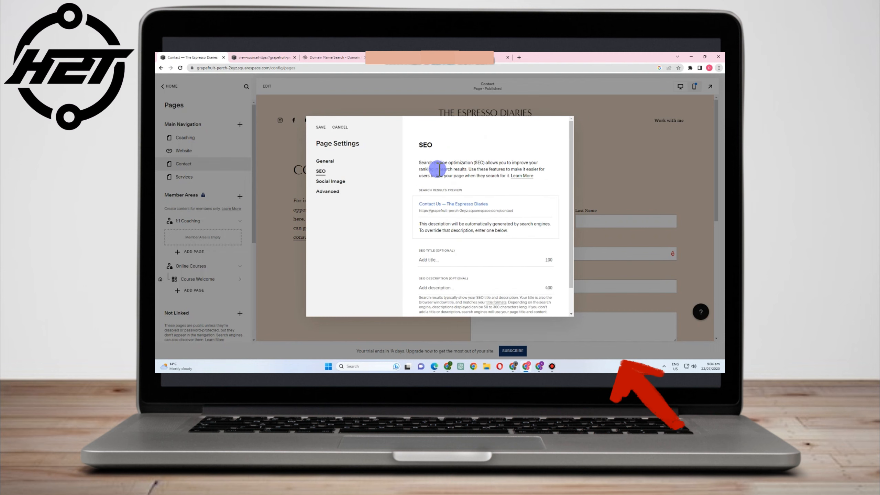
left_click_drag(427, 164, 571, 201)
left_click(432, 204)
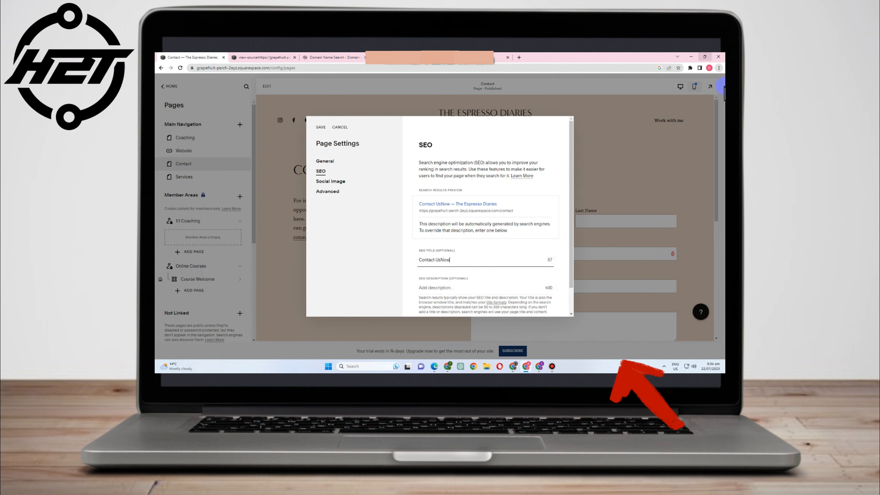
double_click(443, 259)
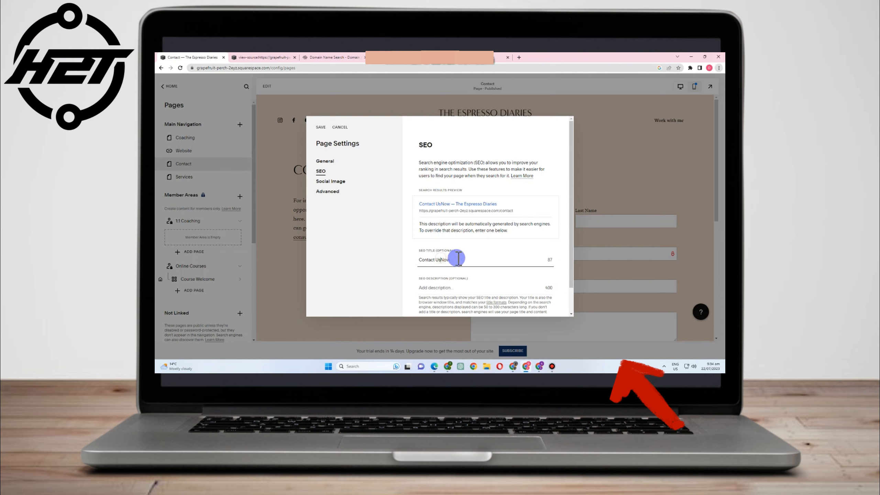
scroll(478, 252, "down", 1)
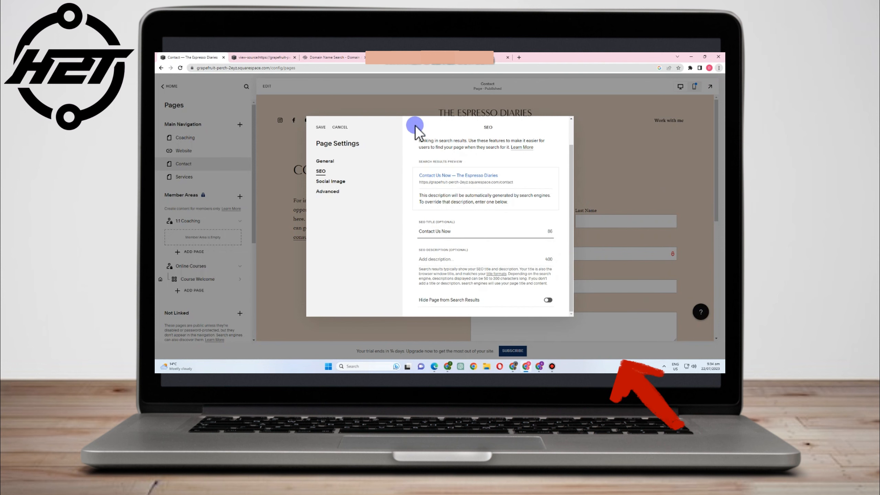
scroll(464, 204, "up", 1)
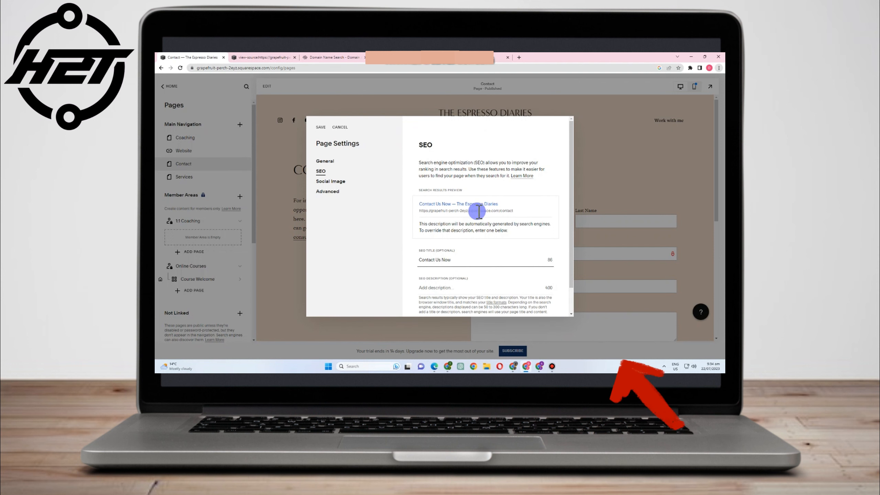
- Upload The Espresso Diaries promo graphic as the social image, check Advanced, and save
left_click(343, 182)
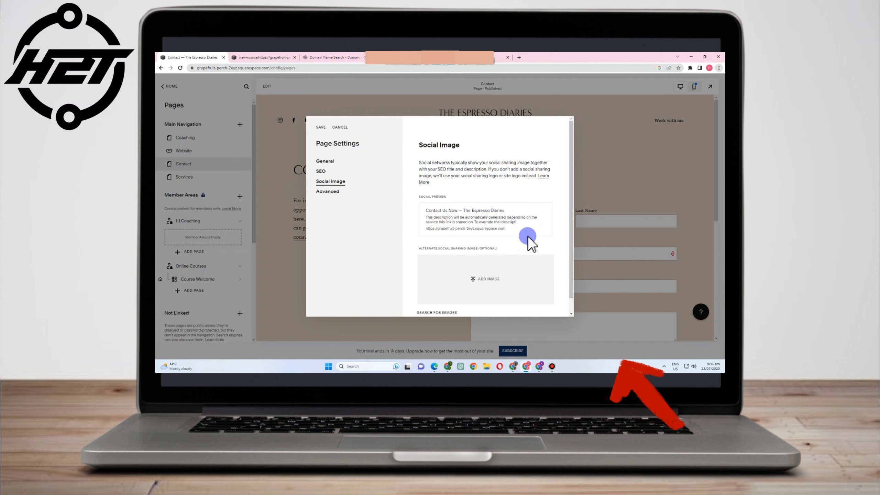
scroll(516, 253, "down", 1)
left_click(471, 258)
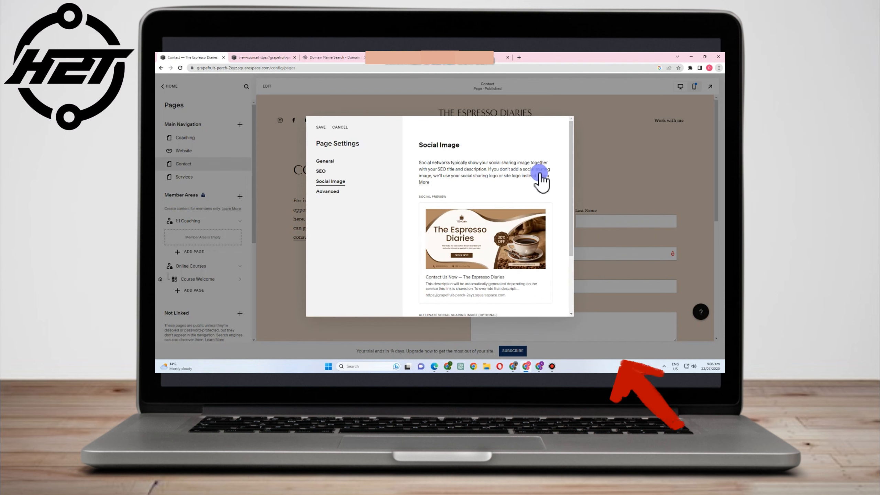
left_click(326, 192)
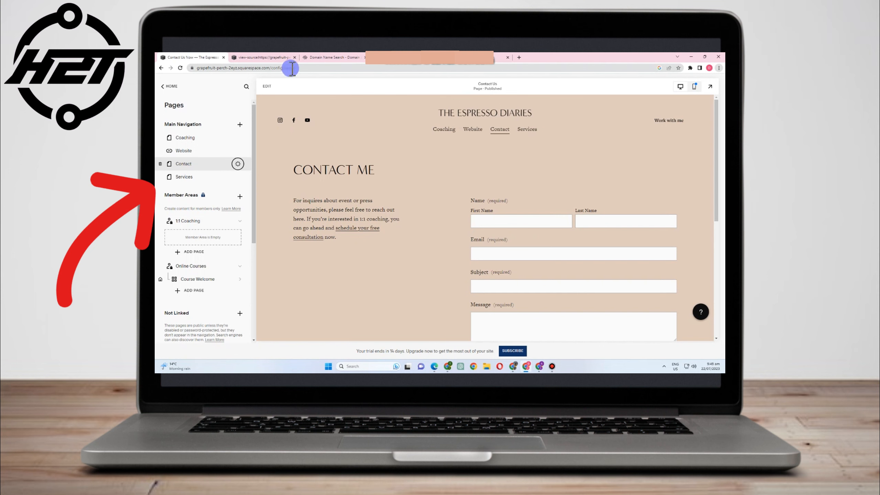
left_click(173, 88)
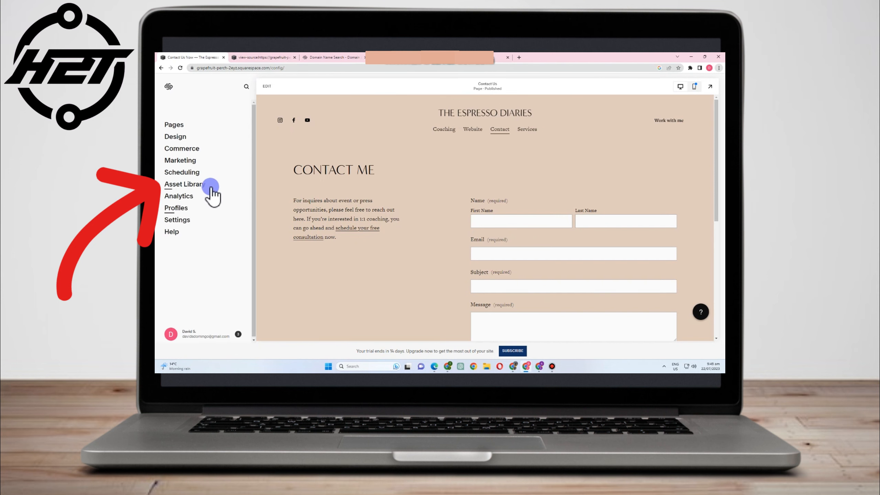
- Inspect the Design panel's Browser Icon, Lock Screen and 404 Page settings in turn
left_click(182, 139)
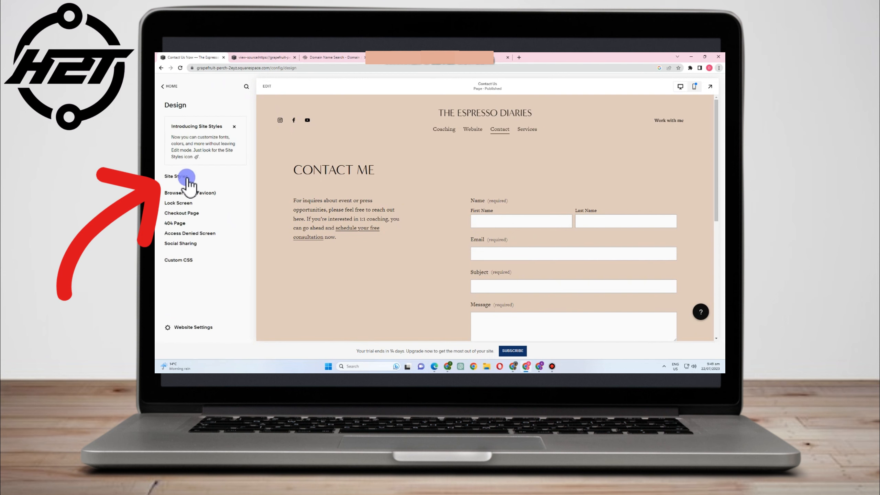
left_click(179, 193)
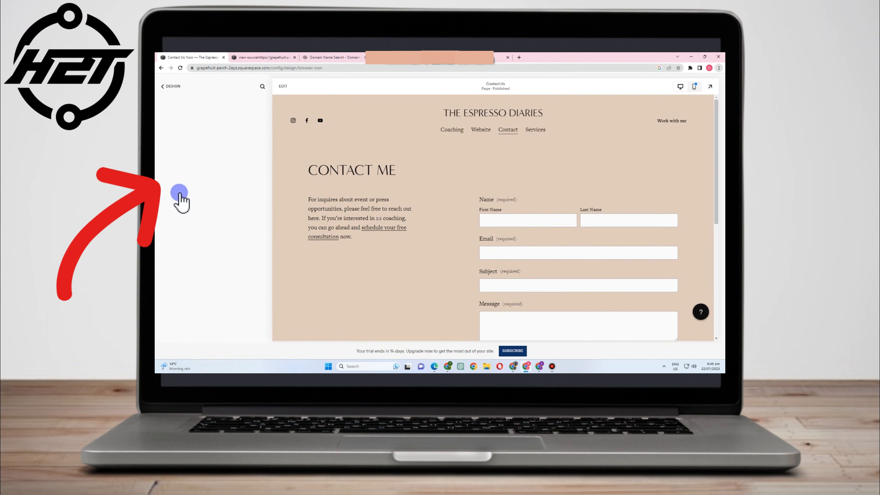
left_click(163, 86)
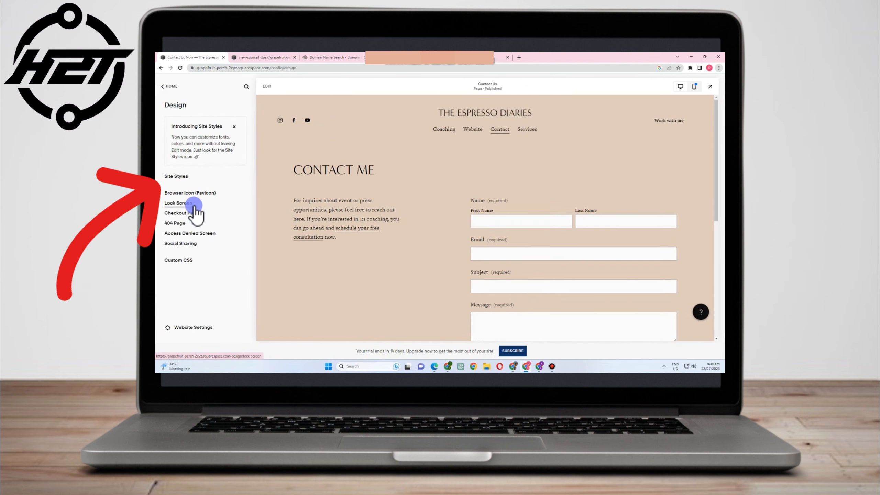
left_click(192, 204)
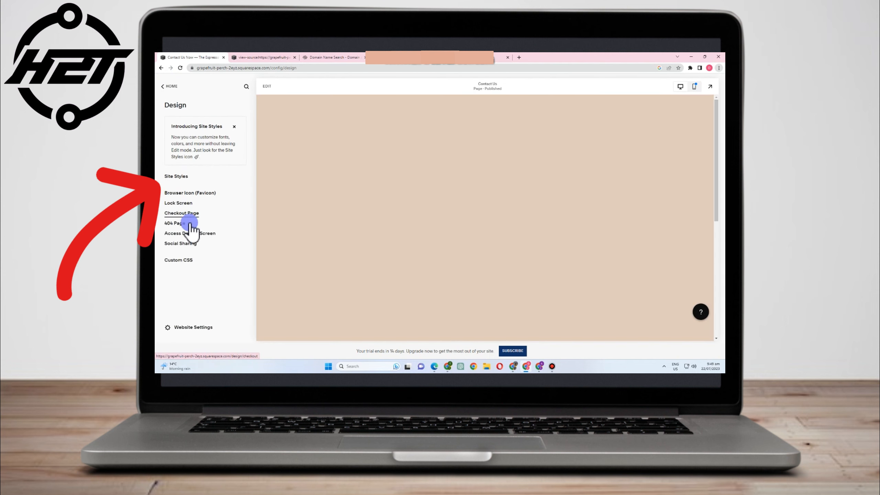
left_click(180, 223)
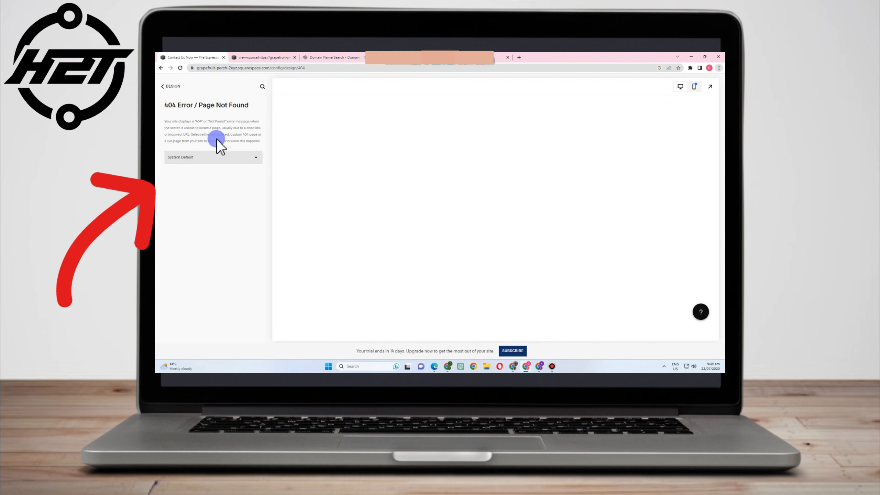
left_click(171, 87)
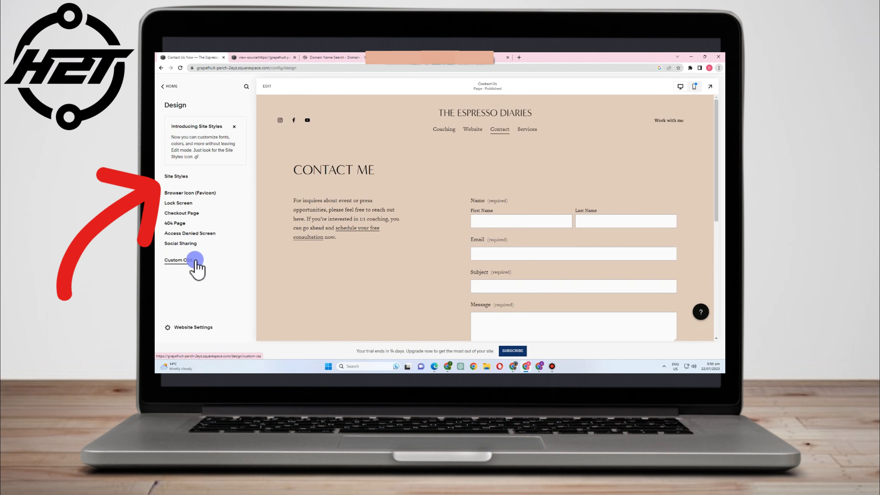
left_click(162, 86)
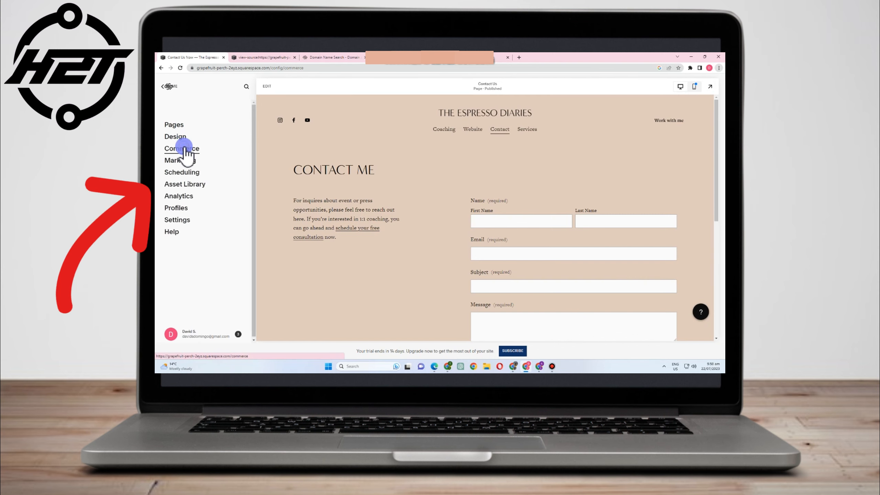
- Open Commerce, skip the where-you-sell, product type and product count questions, and close the questionnaire
left_click(184, 148)
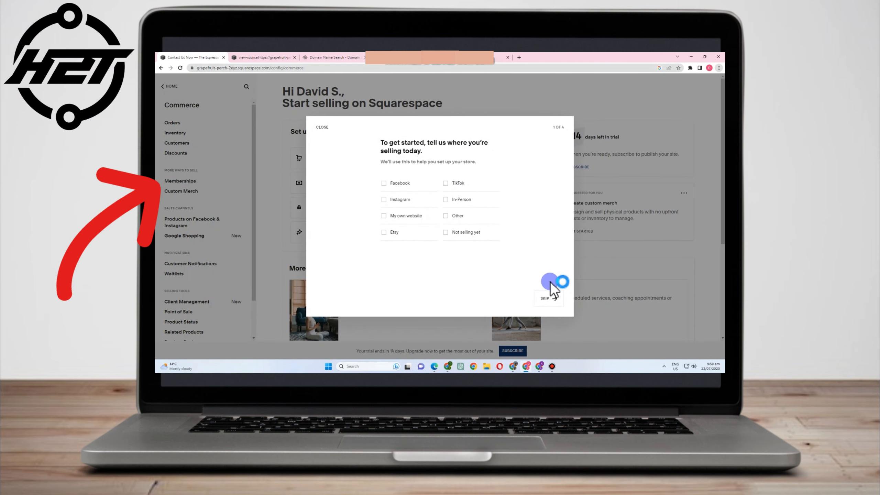
left_click(548, 298)
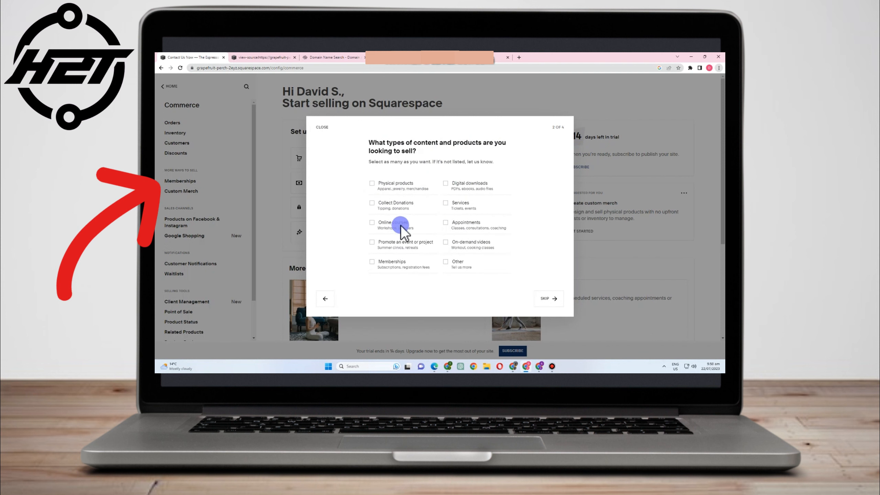
left_click(555, 298)
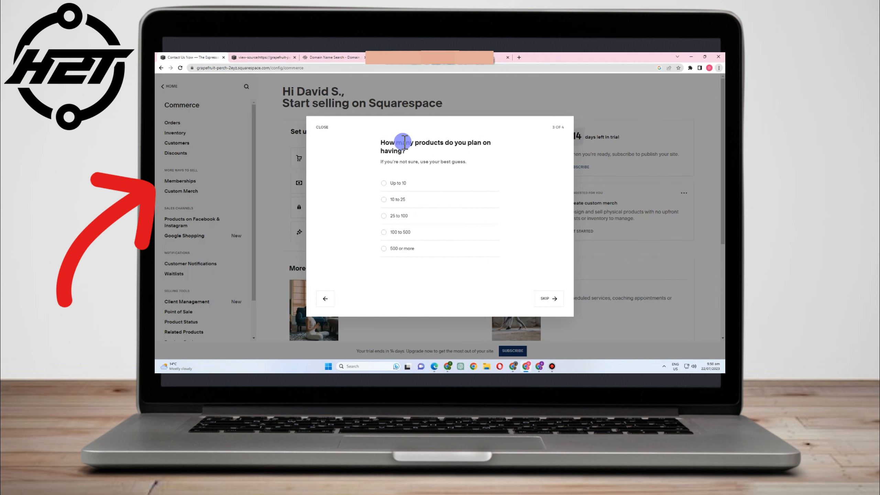
left_click(555, 299)
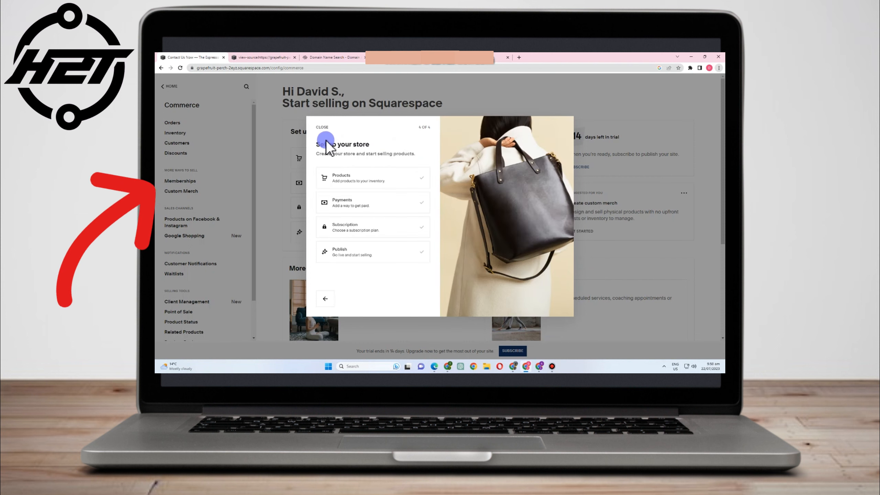
left_click(322, 126)
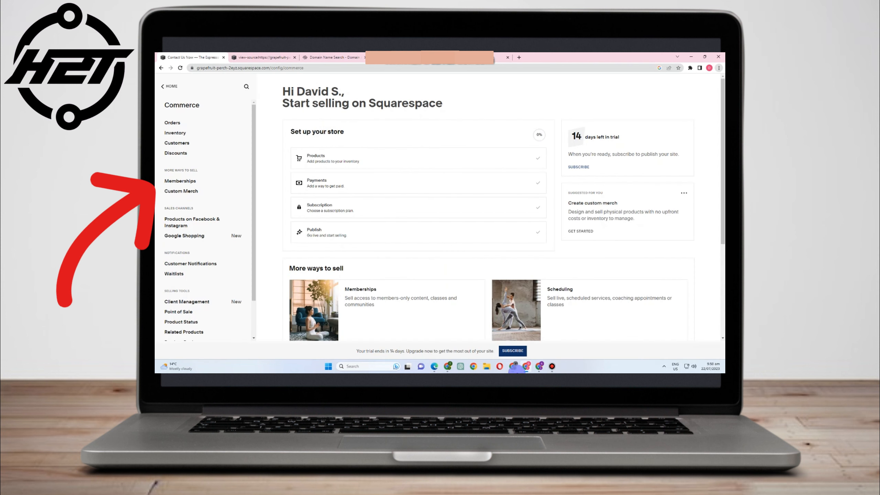
scroll(721, 244, "down", 3)
scroll(474, 166, "up", 3)
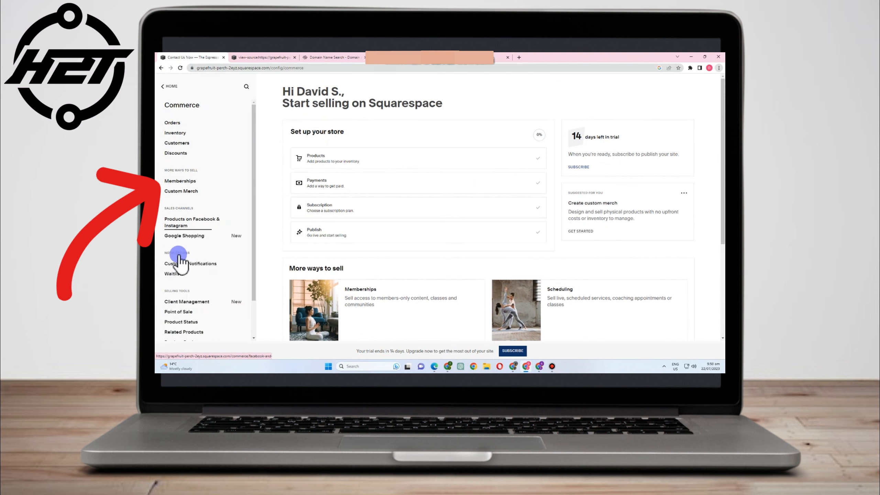
- Leave Commerce, browse the Marketing dashboard, then return to the main site menu
left_click(168, 87)
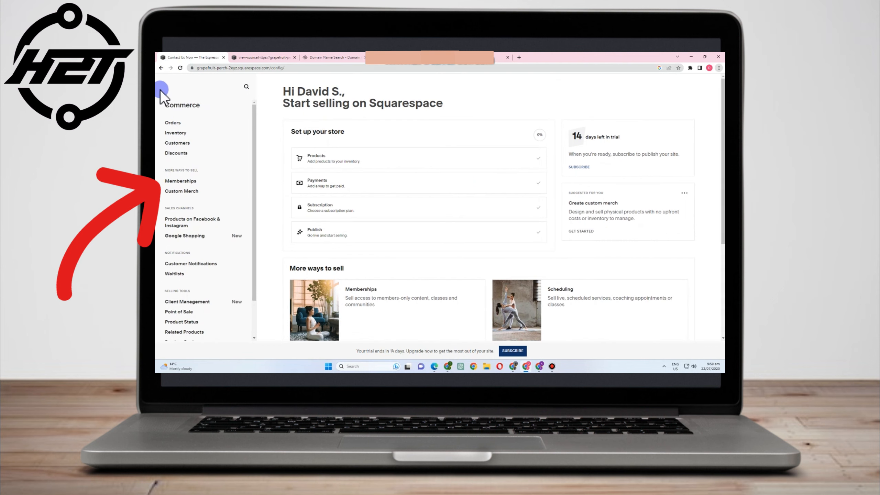
left_click(184, 162)
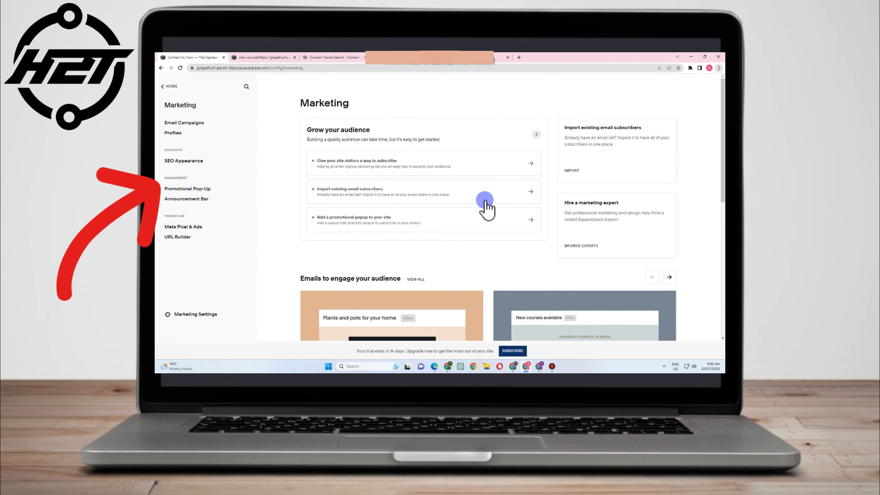
scroll(399, 176, "down", 2)
scroll(502, 178, "down", 4)
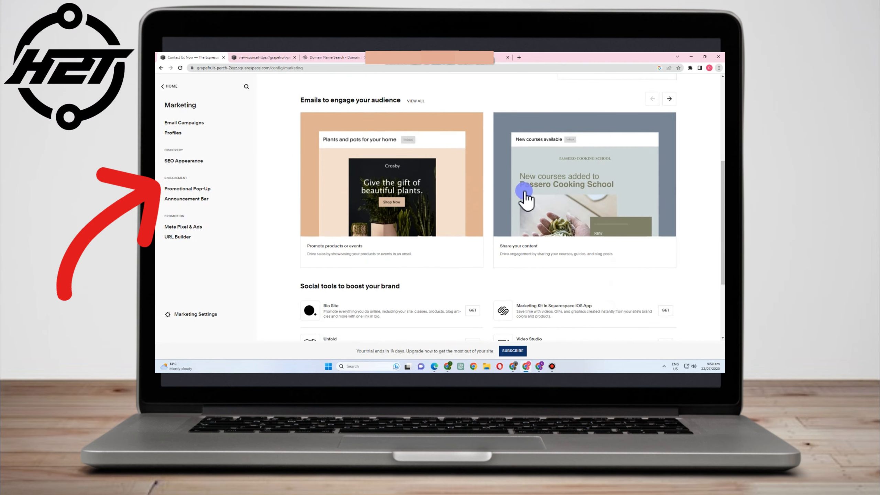
scroll(593, 184, "down", 3)
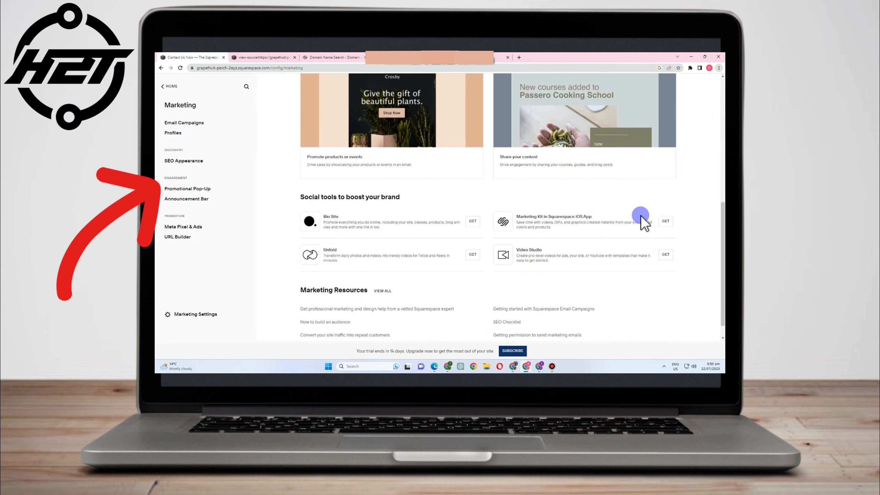
scroll(627, 246, "down", 1)
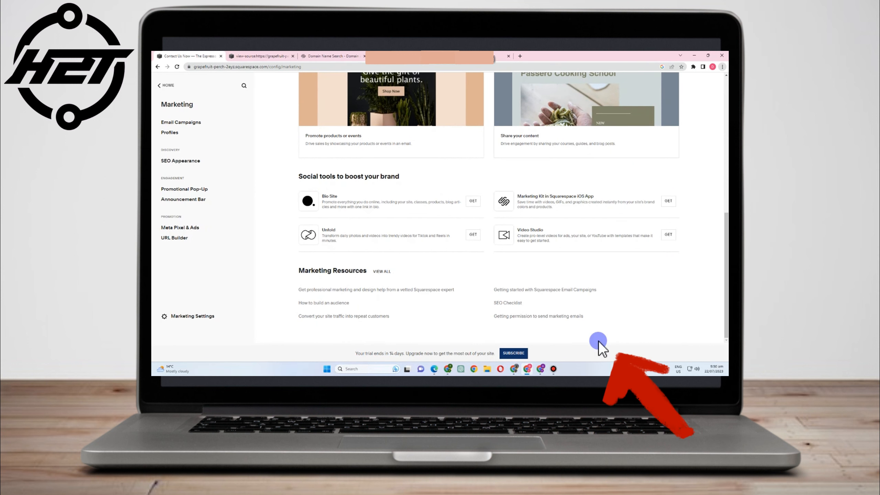
left_click(162, 86)
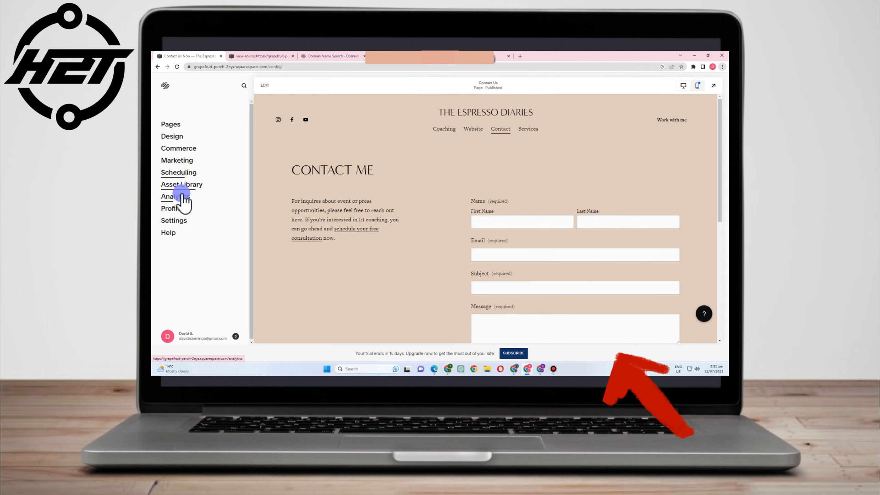
left_click(183, 172)
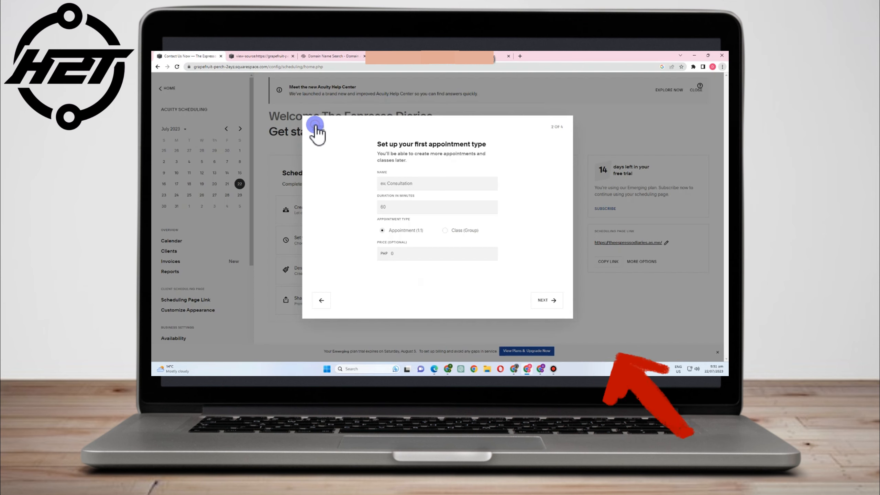
left_click(548, 302)
left_click(321, 127)
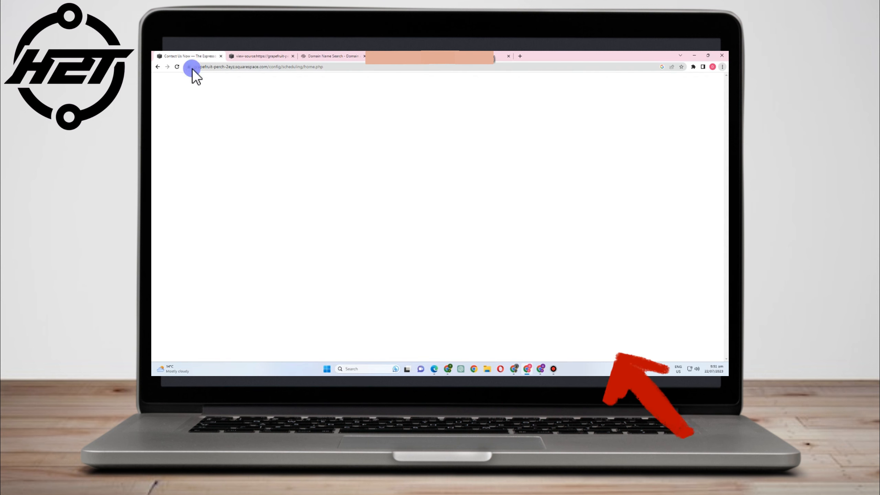
left_click(157, 67)
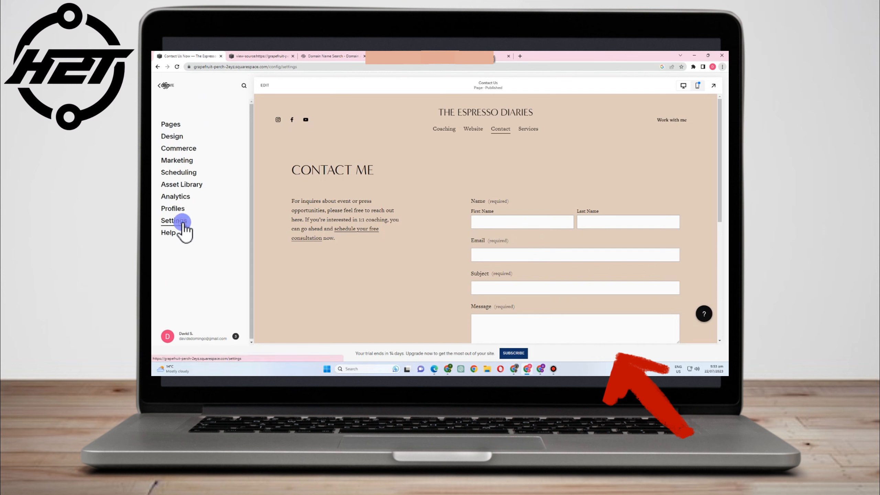
- Open Settings and check the Site Availability page
left_click(183, 221)
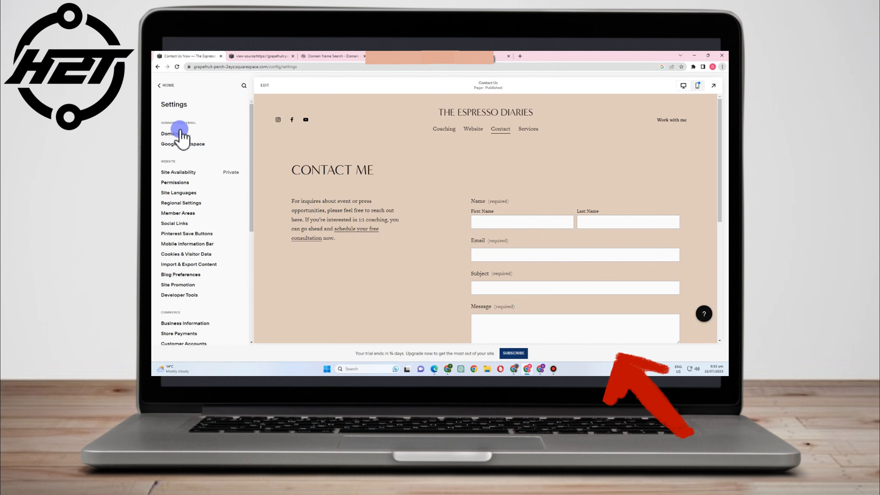
left_click(233, 173)
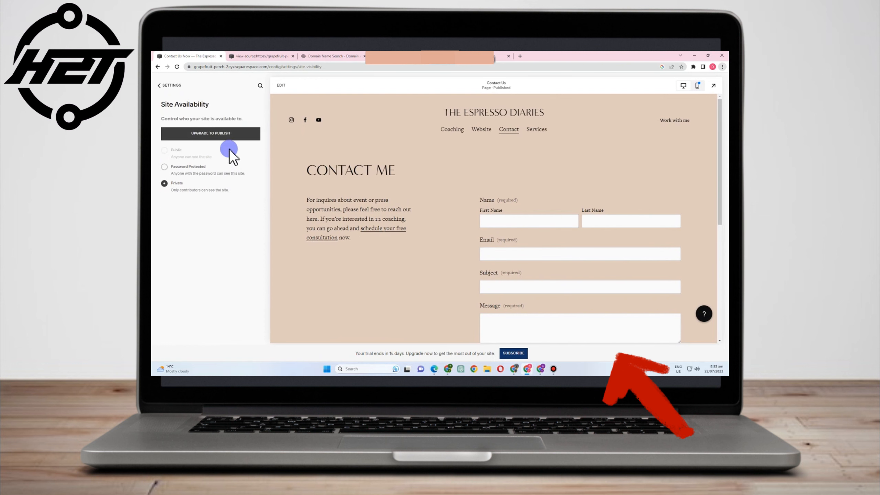
left_click(159, 86)
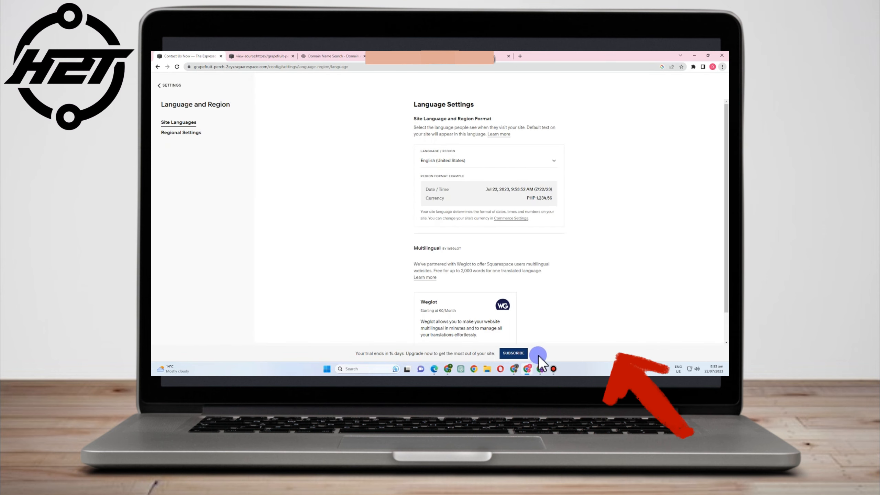
- Review Language and Region, keeping English (United States), then return to the Settings list
mouse_move(516, 369)
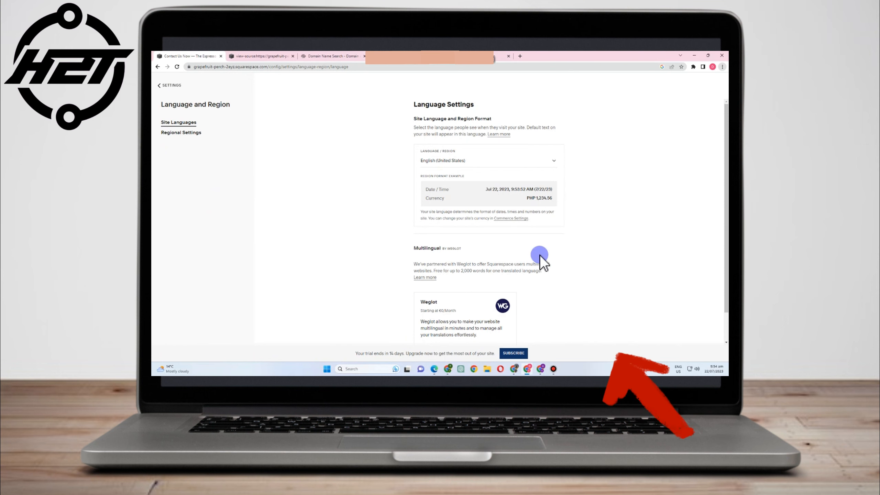
scroll(540, 257, "down", 1)
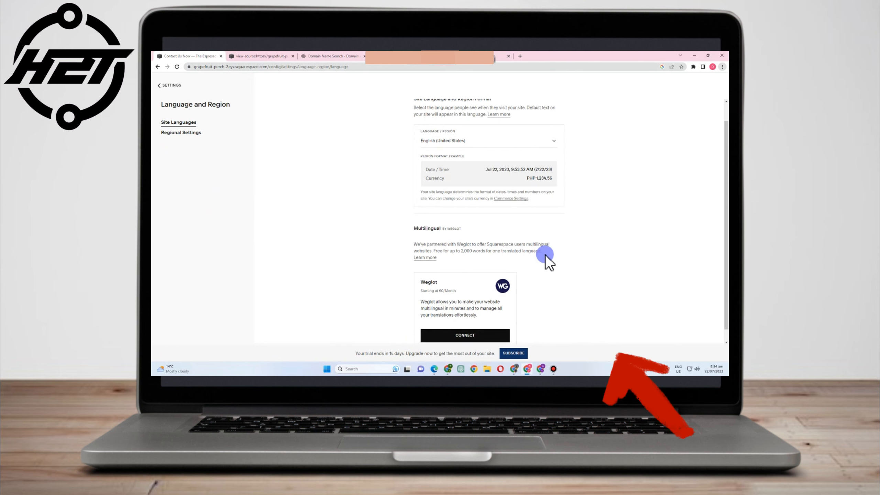
left_click(159, 85)
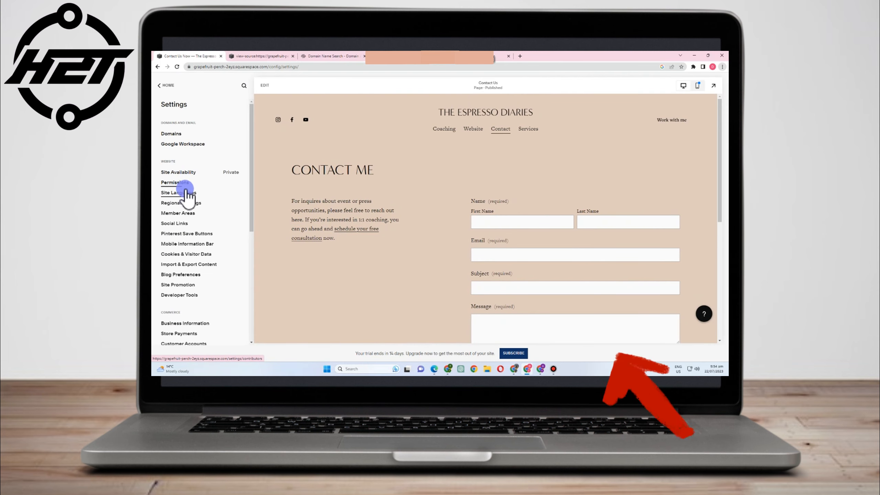
- Review the Instagram, Facebook and YouTube social links, then return to the main site menu
left_click(185, 225)
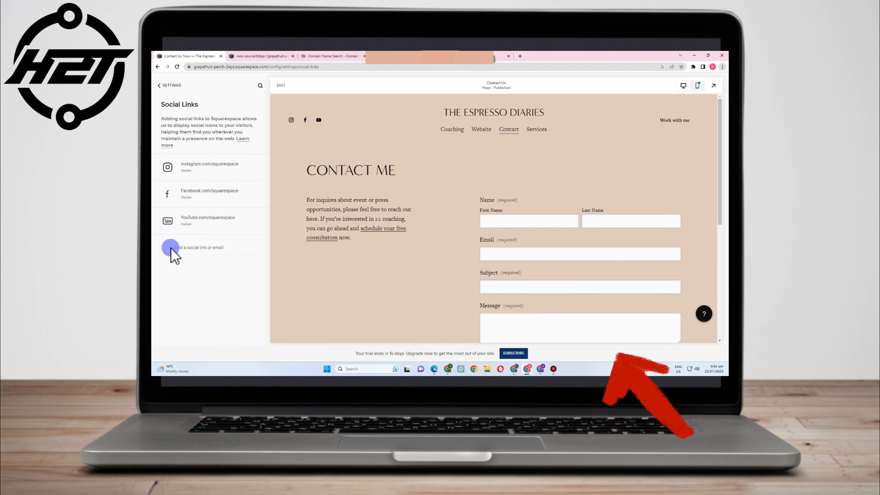
left_click(159, 85)
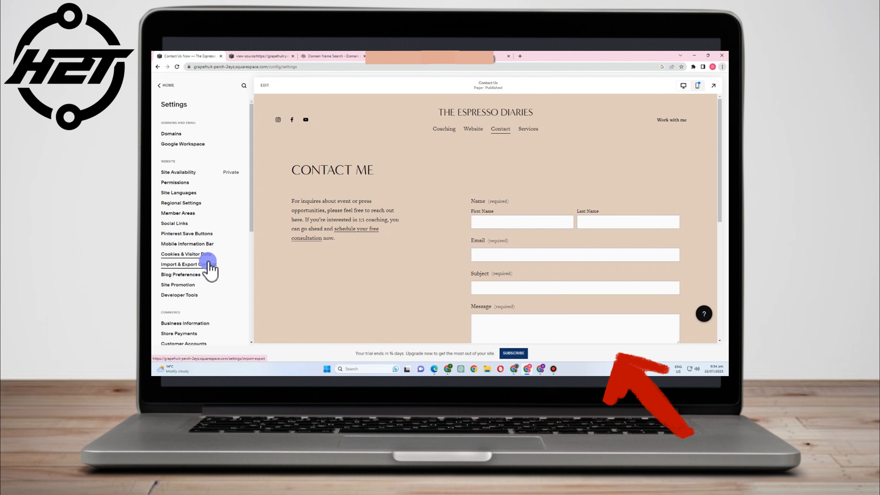
scroll(194, 312, "down", 3)
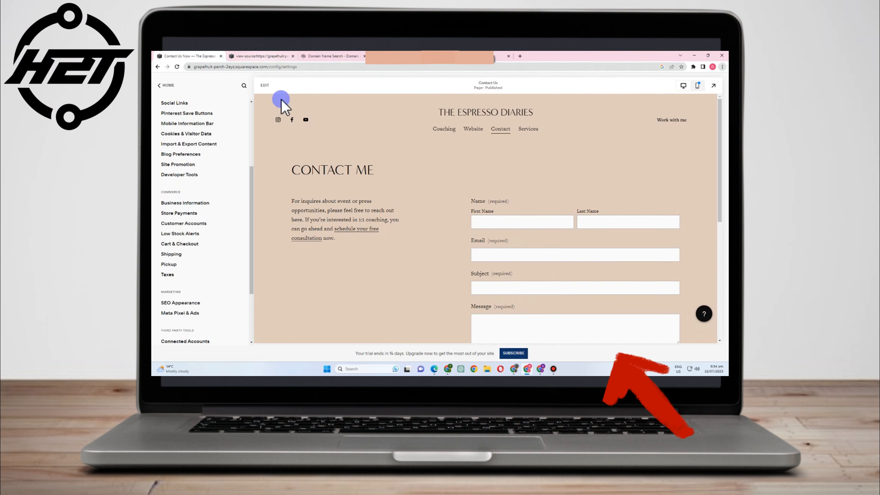
left_click(161, 86)
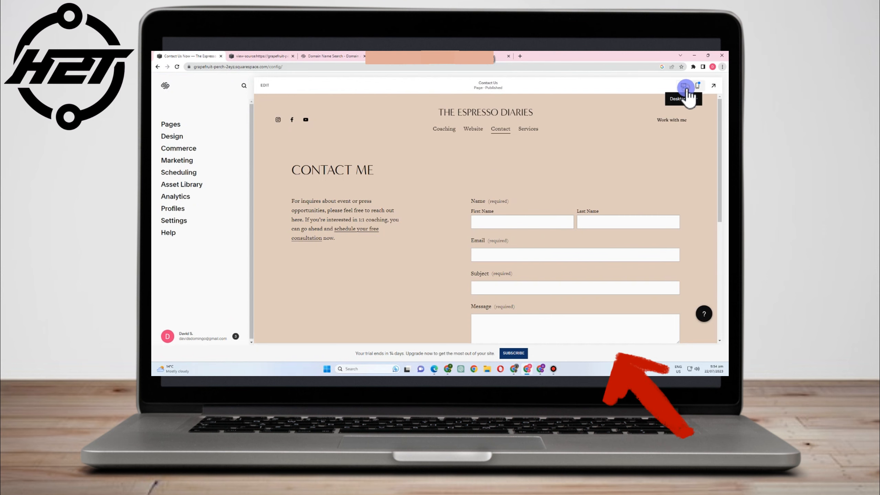
- Switch the Contact Us preview to mobile layout and toggle edit mode on and off
left_click(696, 87)
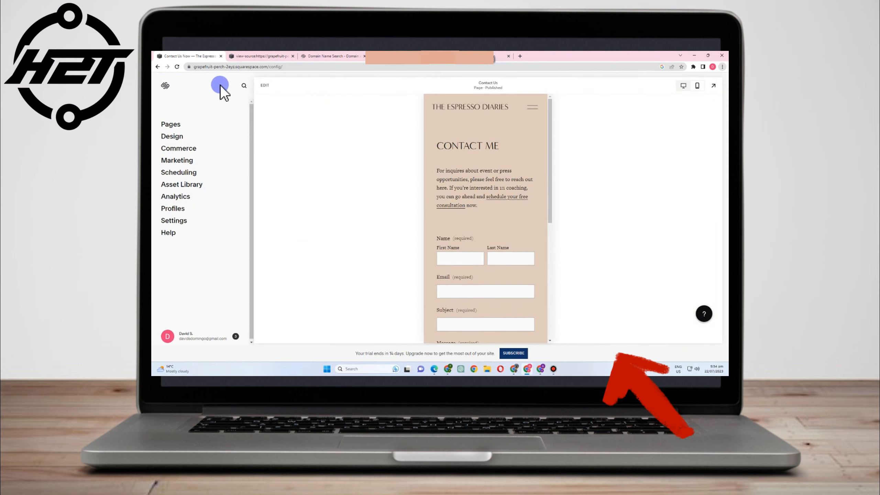
left_click(264, 85)
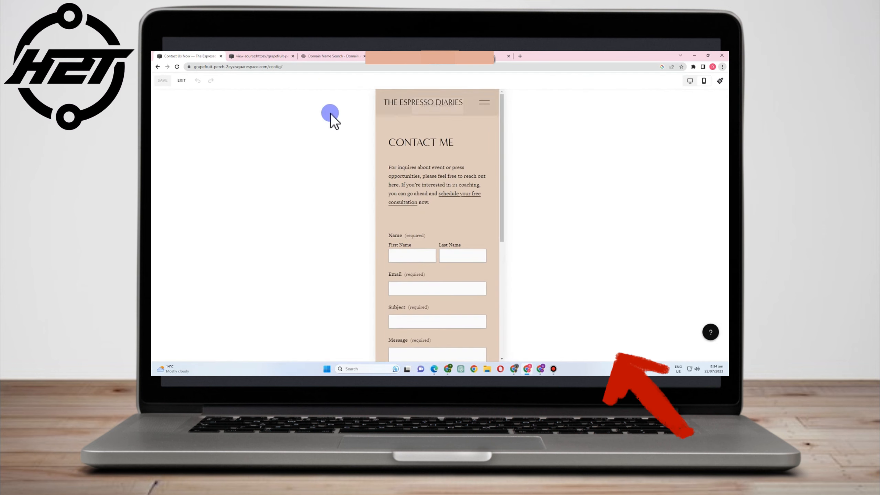
left_click(165, 81)
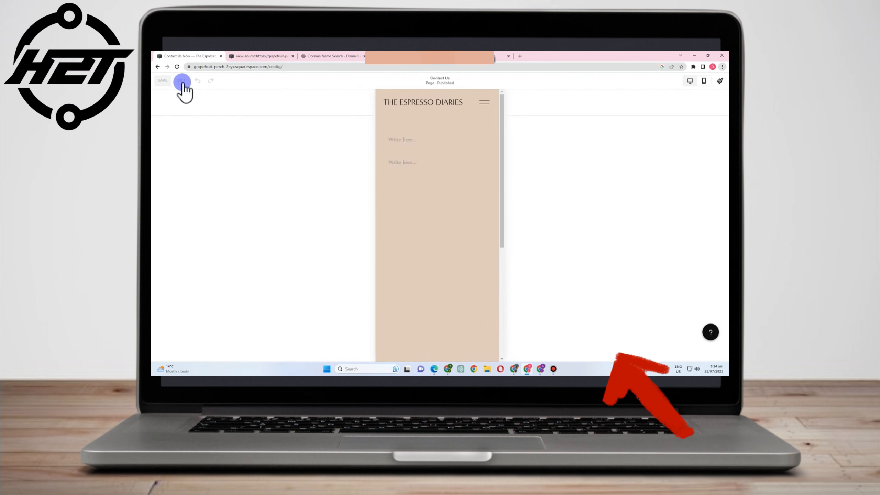
- Open the Pages list, then step back through the previously visited panels
left_click(171, 125)
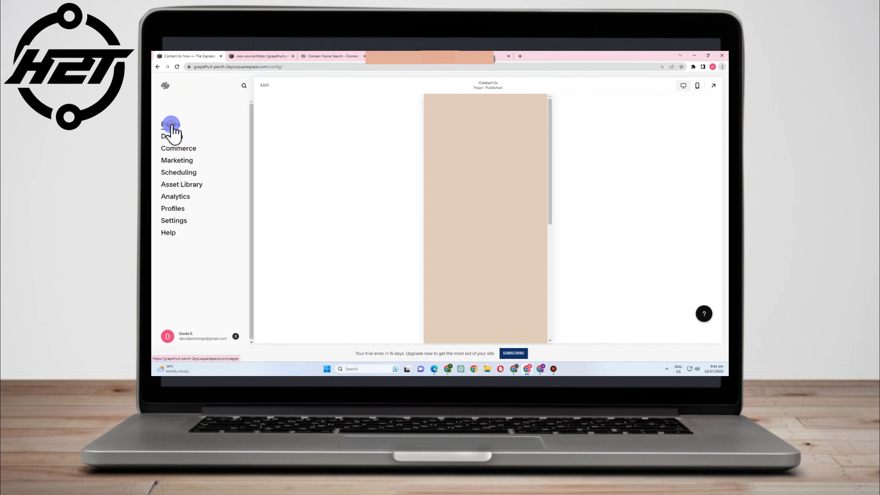
left_click(159, 66)
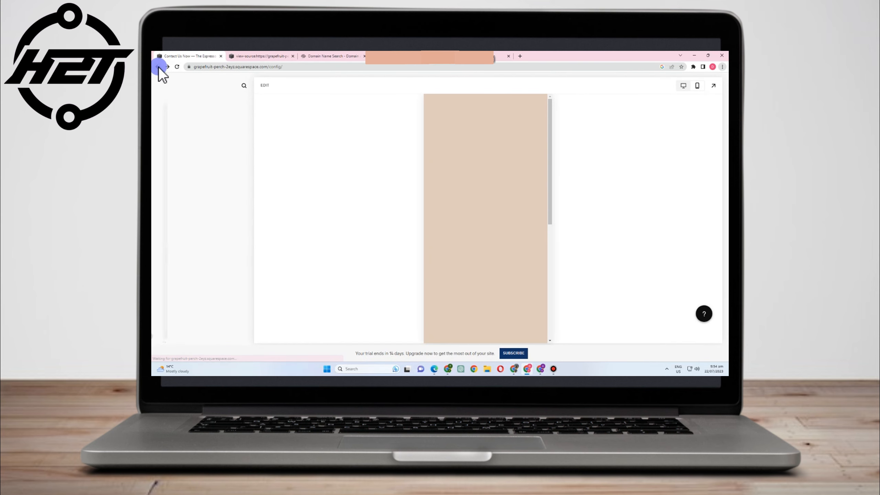
left_click(158, 67)
left_click(158, 67)
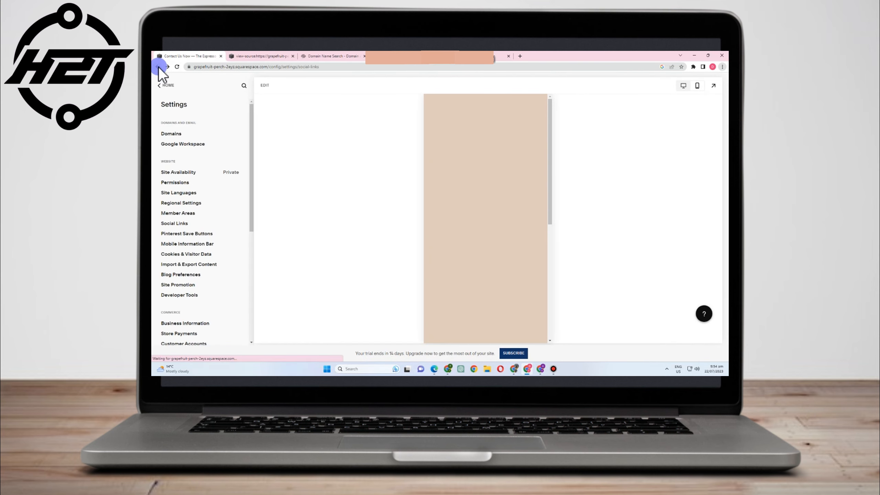
left_click(165, 81)
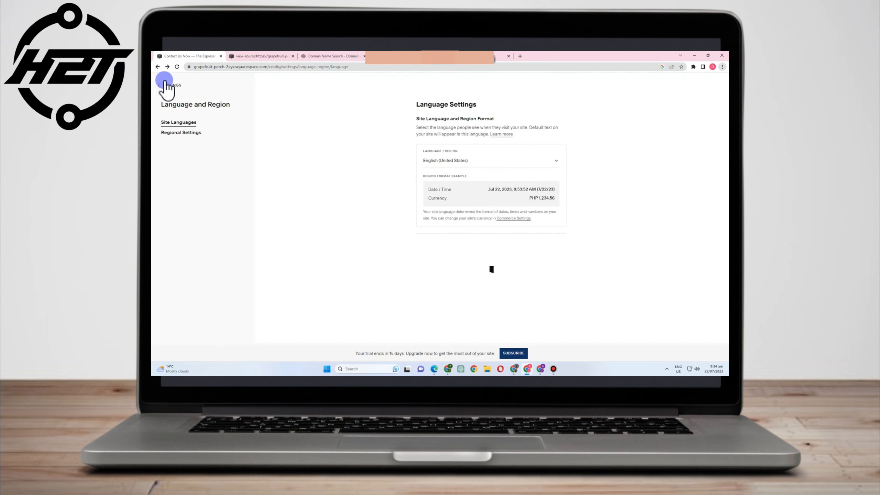
left_click(157, 68)
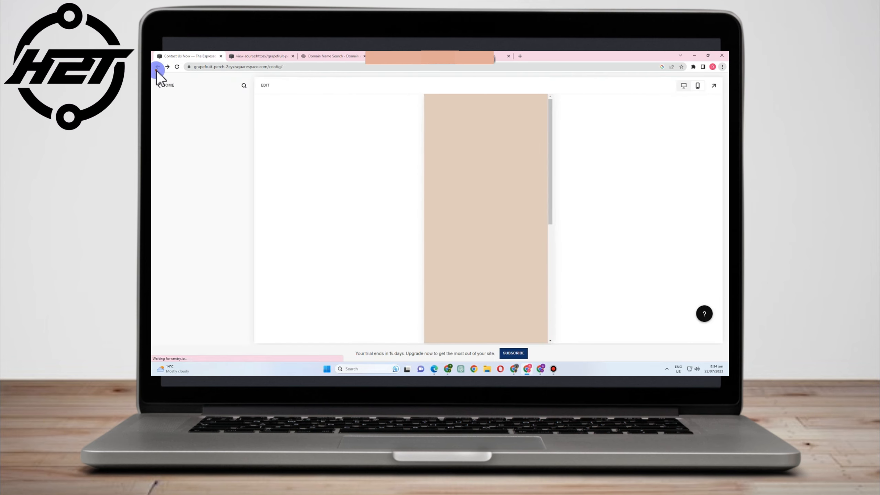
left_click(157, 68)
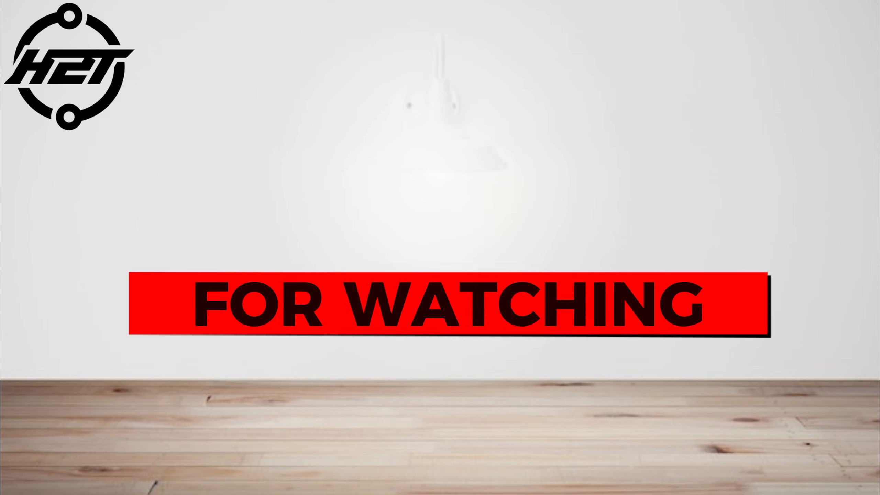